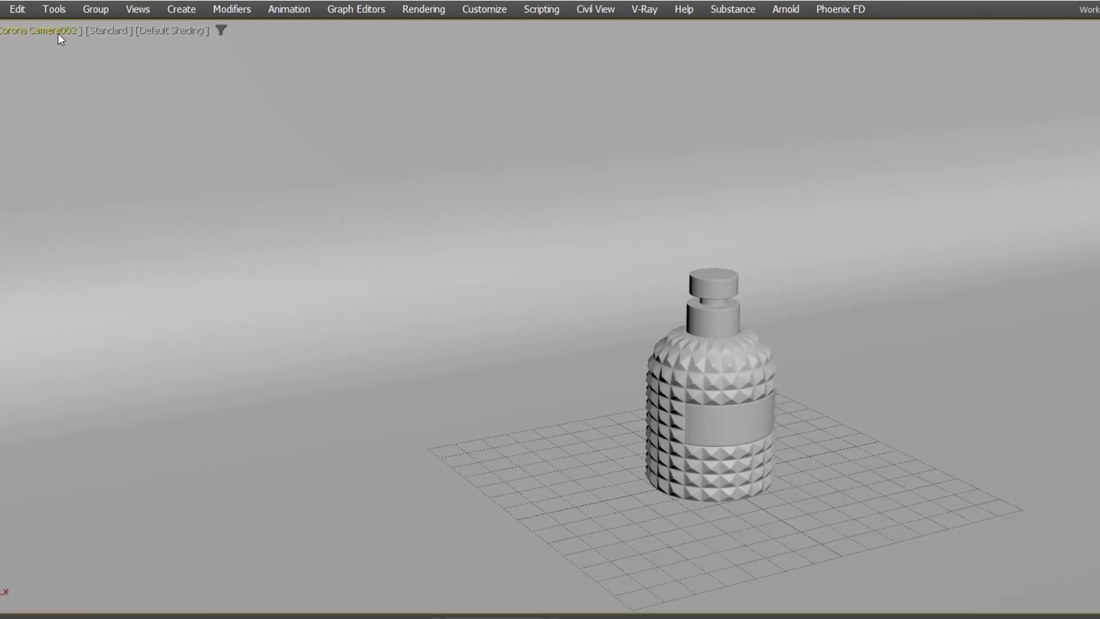
- Switch the viewport to Corona Camera001 to view the Corona render
click(57, 30)
mouse_move(98, 47)
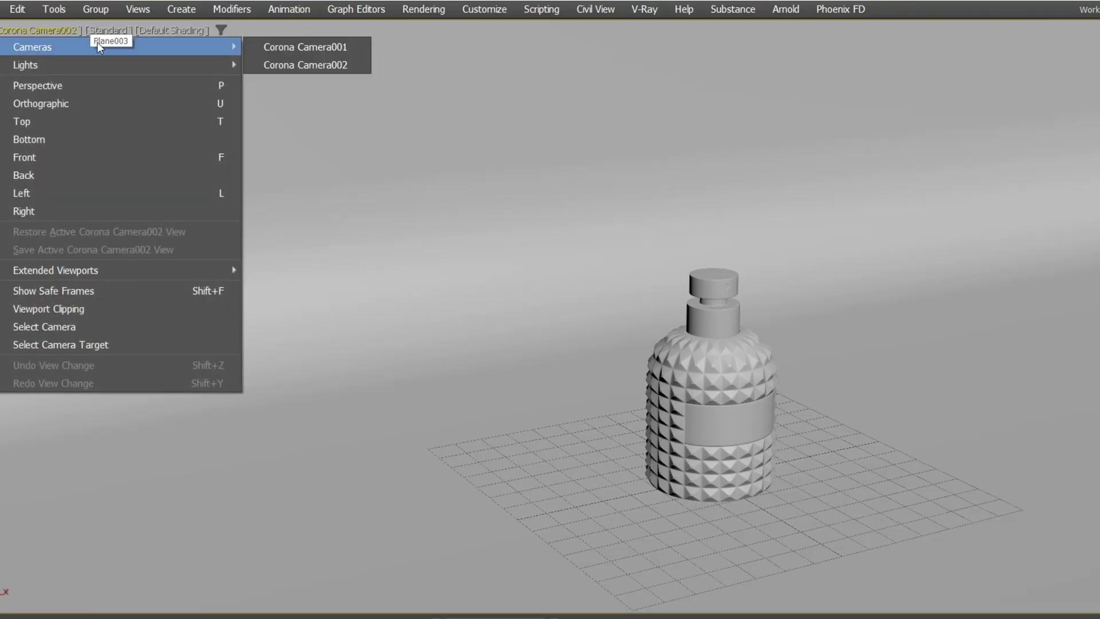
click(273, 46)
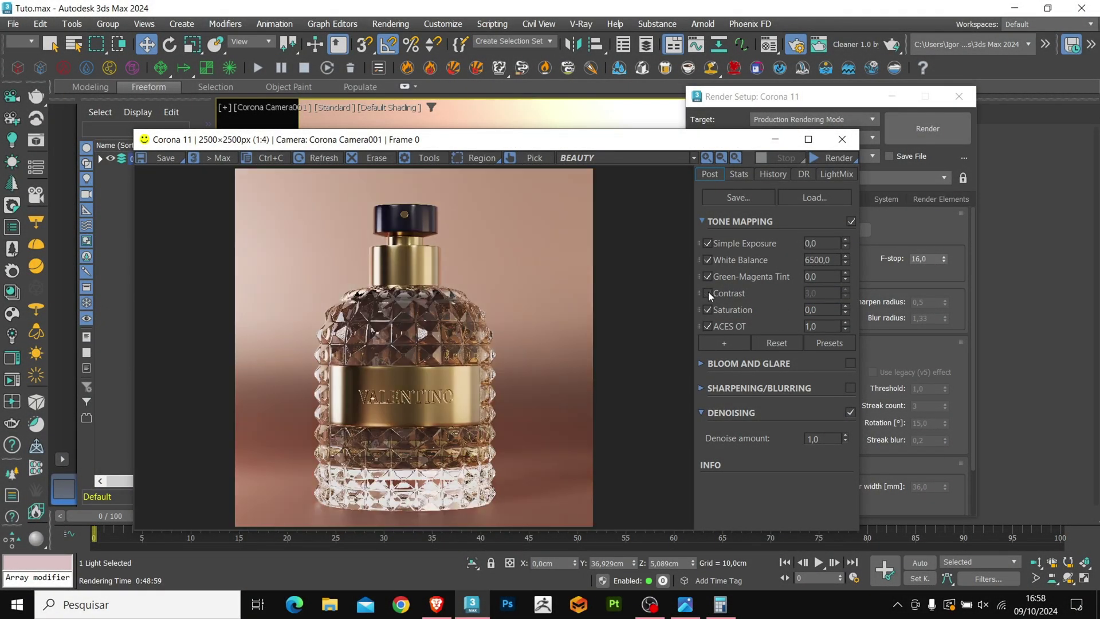
- Set the Tone Mapping Saturation to 0,5, then to 0,1
click(822, 309)
text(.5)
key(Return)
text(.1)
key(Return)
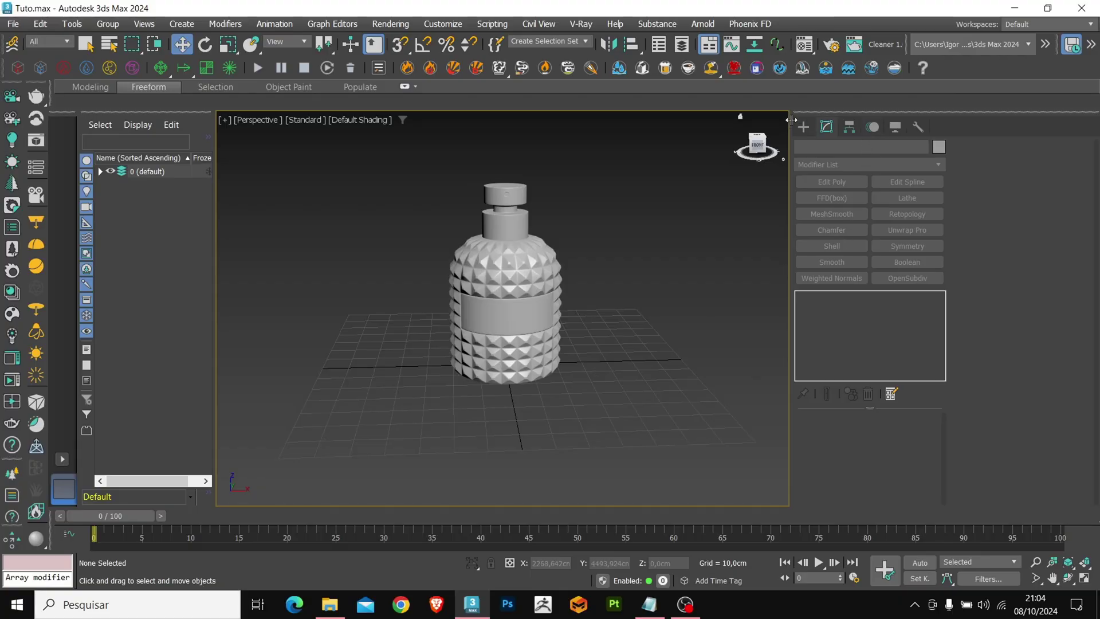
- Draw a floor plane around the bottle in Top view, centred at origin with 1×1 segments
click(803, 126)
click(896, 286)
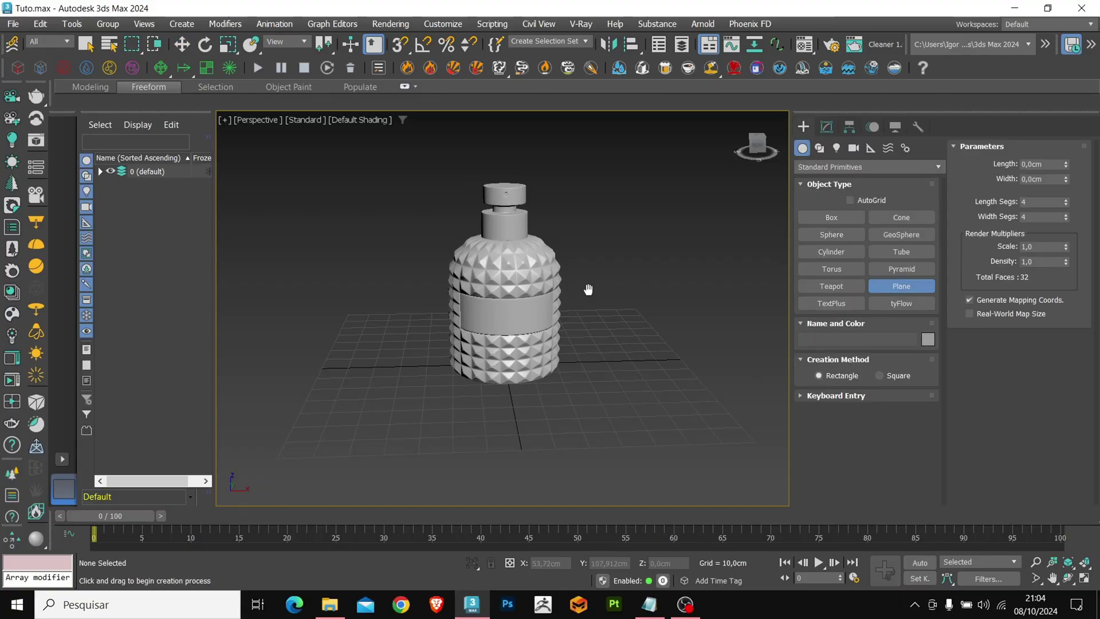
key(t)
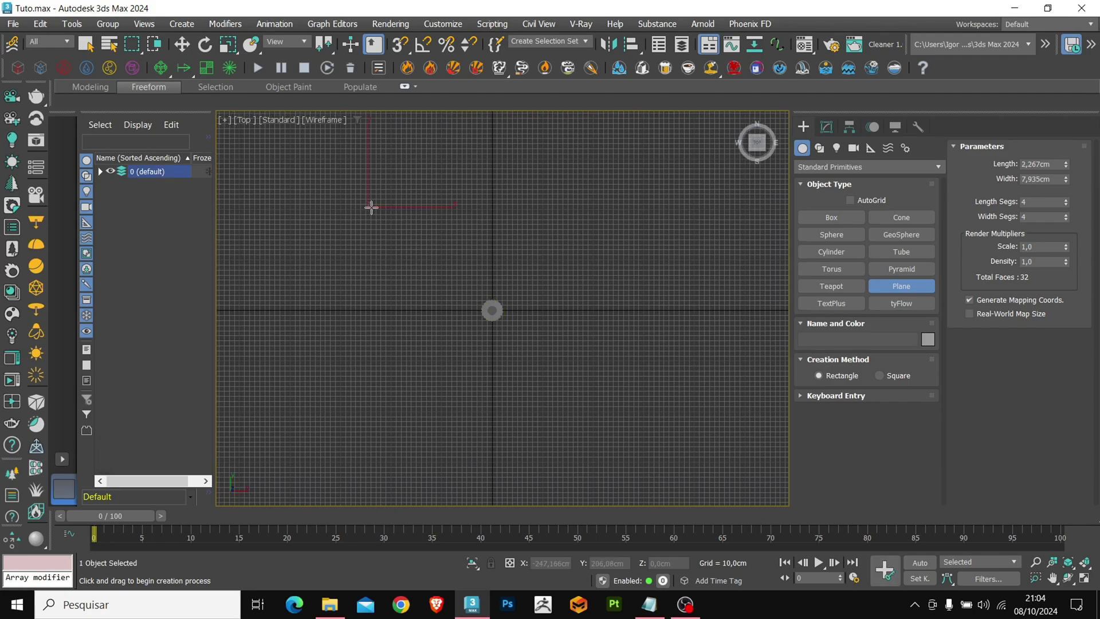
drag(367, 205, 643, 415)
key(w)
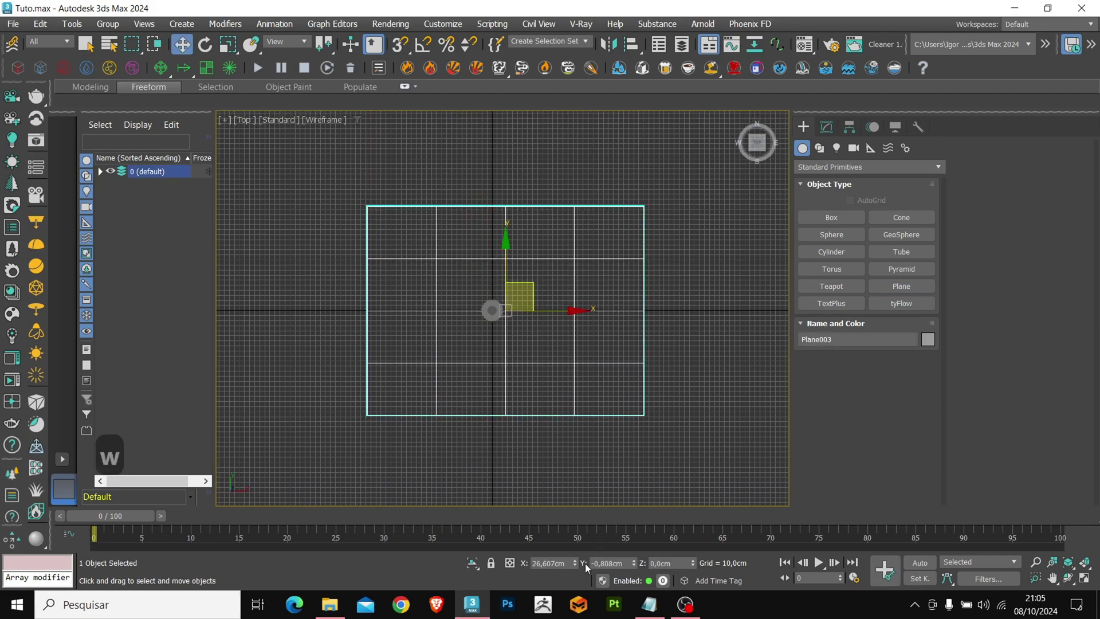
right_click(575, 563)
right_click(634, 565)
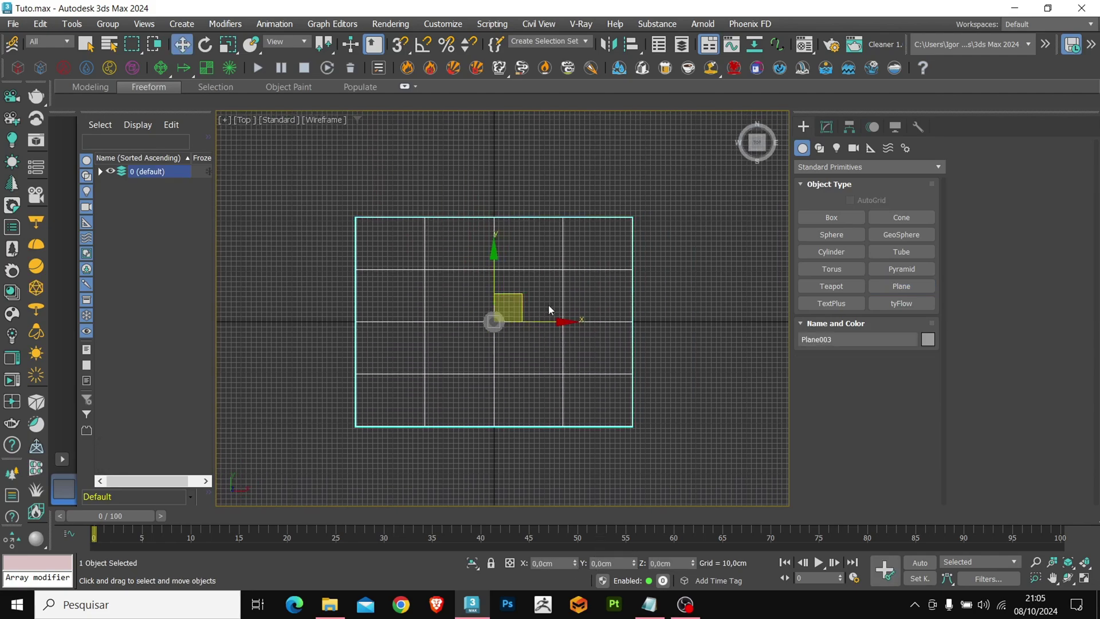
click(827, 126)
right_click(917, 481)
right_click(914, 478)
- Convert the plane to Editable Poly and raise a vertical wall from its back edge
mouse_move(659, 367)
alt+middle_down()
mouse_move(508, 330)
mouse_move(467, 300)
alt+middle_up()
scroll(510, 329, up, 3)
scroll(458, 301, down, 2)
key(ctrl+t)
key(2)
key(F3)
click(424, 303)
key(F4)
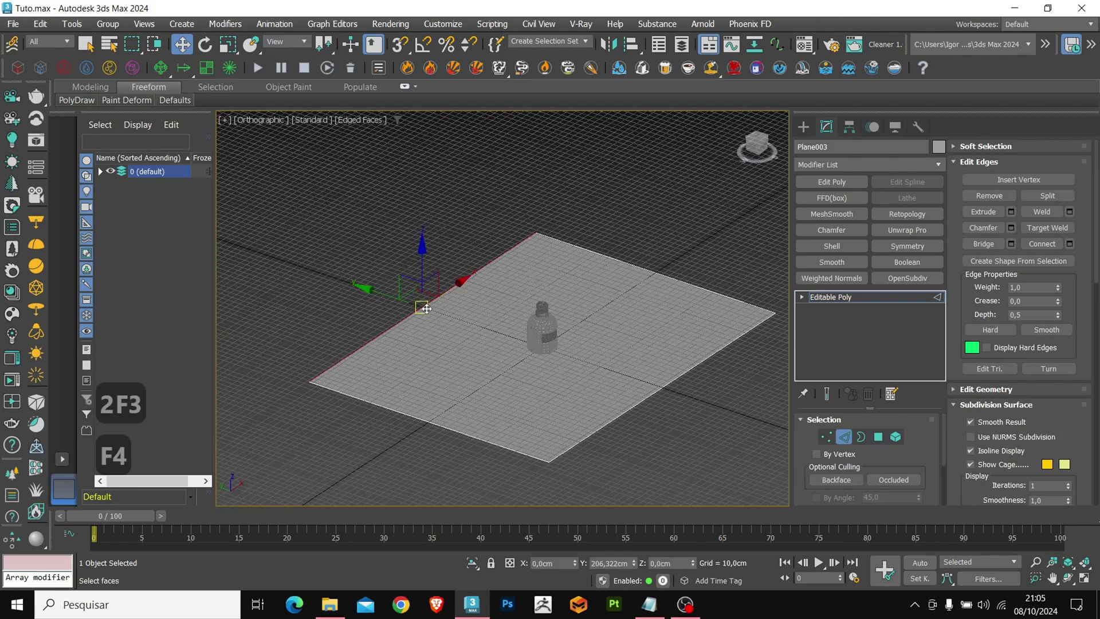
shift+drag(421, 259, 424, 138)
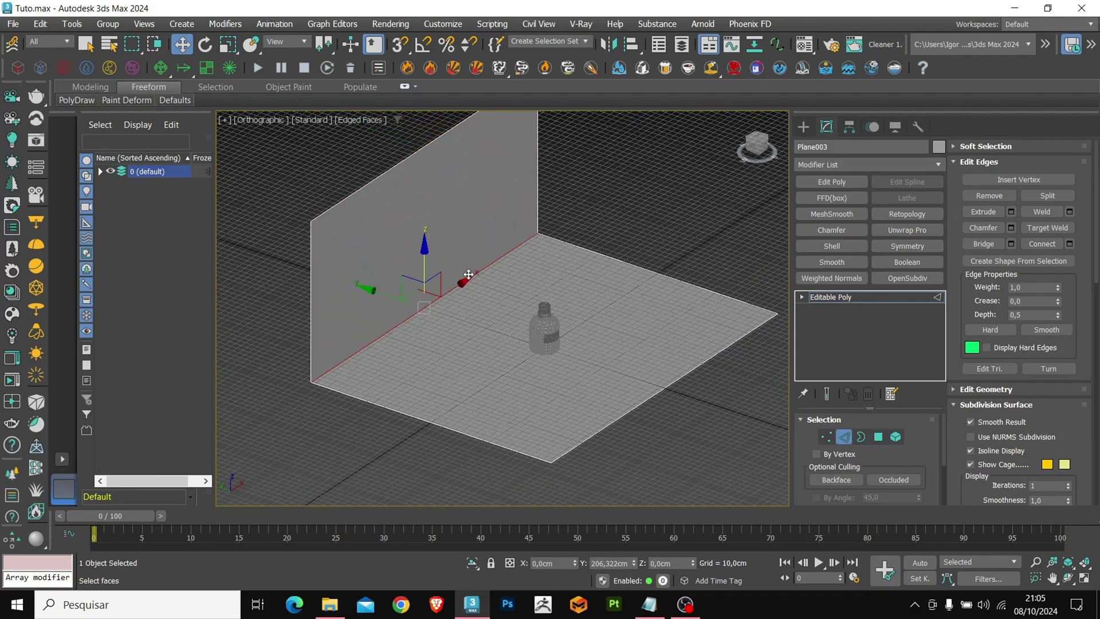
- Chamfer the floor-wall corner edge about 55 cm to round it
key(ctrl+shift+c)
mouse_move(513, 337)
mouse_down()
mouse_move(475, 369)
mouse_move(512, 343)
mouse_move(514, 327)
mouse_up()
click(511, 457)
key(2)
alt+middle_drag(508, 324, 694, 316)
- Create a CoronaCam in Top view, placed in front and aimed at the bottle
click(695, 316)
key(z)
key(t)
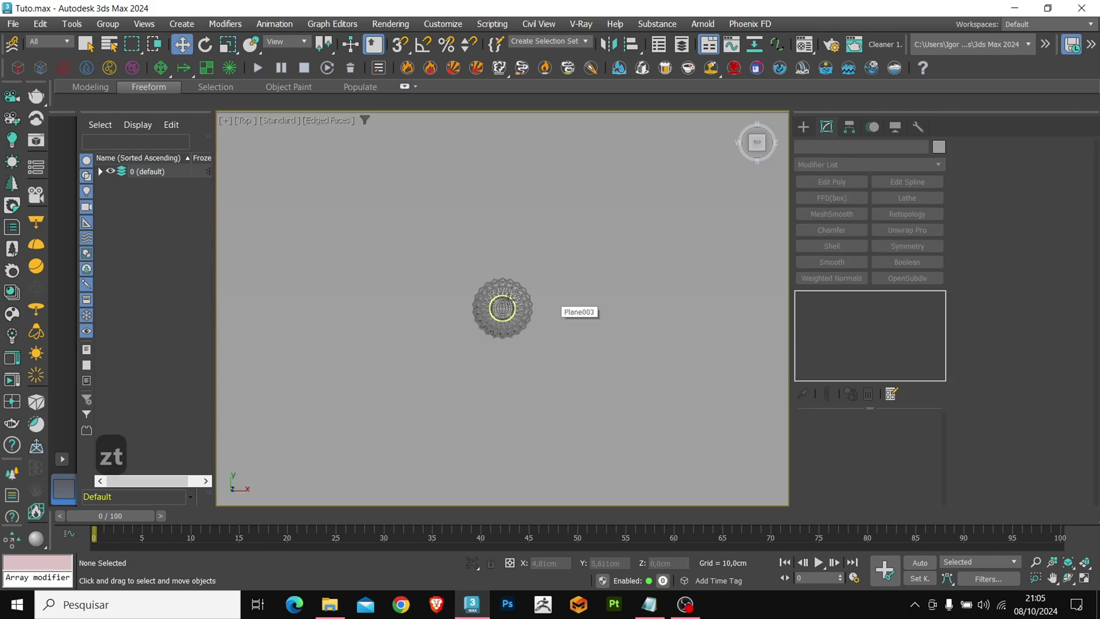
key(F3)
key(F3)
click(804, 126)
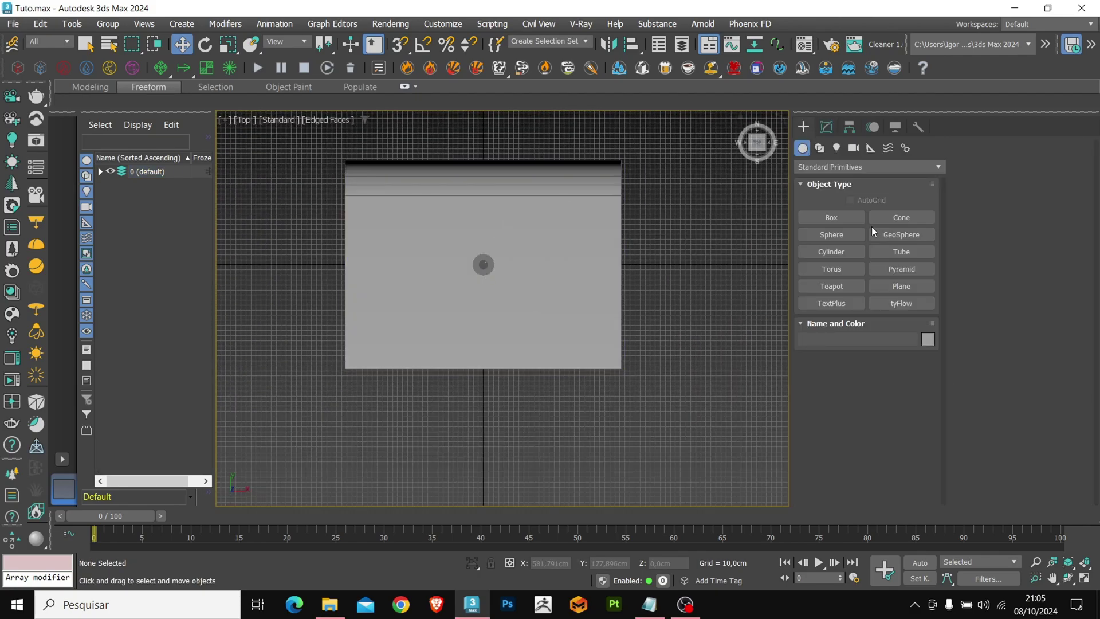
click(852, 148)
click(837, 166)
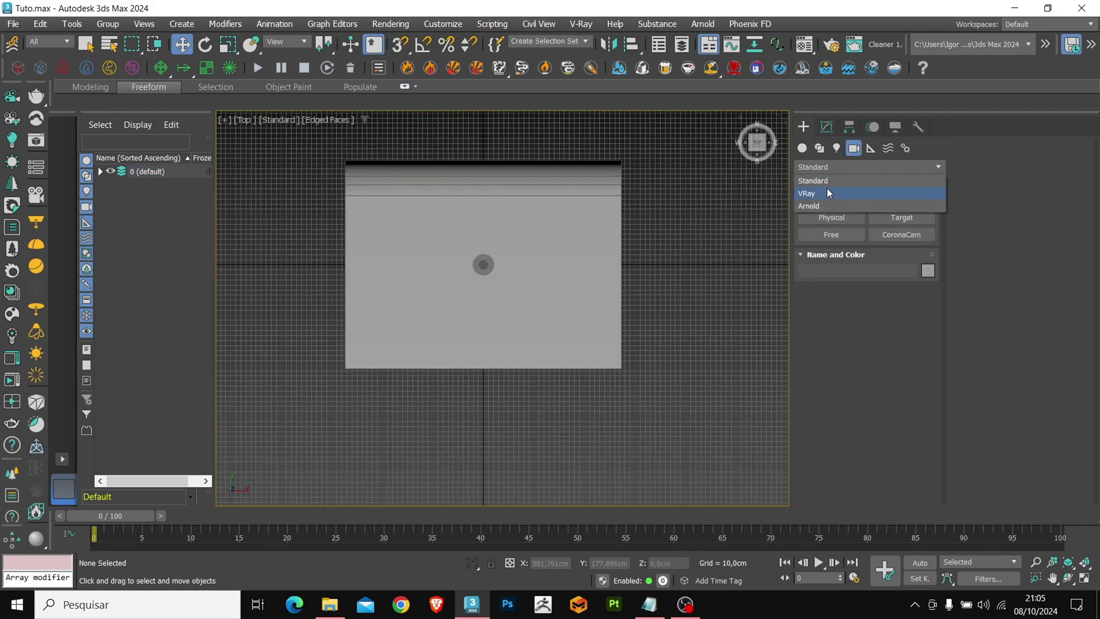
click(840, 170)
click(899, 234)
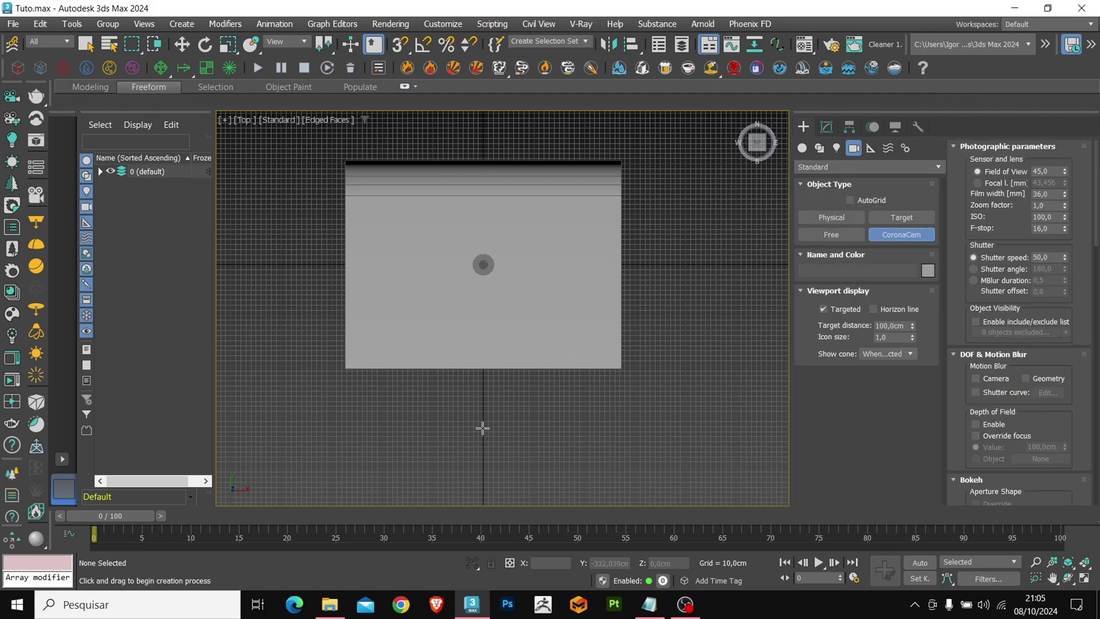
drag(482, 312, 479, 241)
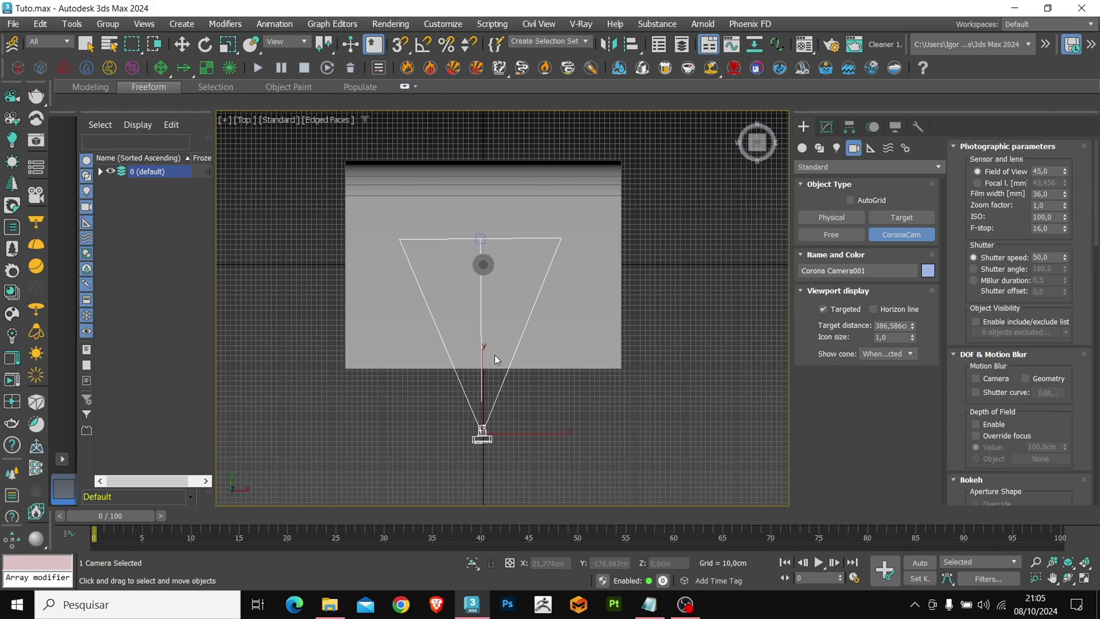
key(w)
- Look through Corona Camera001 with safe frames shown, raising the camera slightly
key(alt+w)
click(242, 122)
mouse_move(286, 133)
click(446, 133)
middle_drag(353, 197, 365, 239)
key(shift+f)
click(385, 227)
key(shift+f)
key(shift+f)
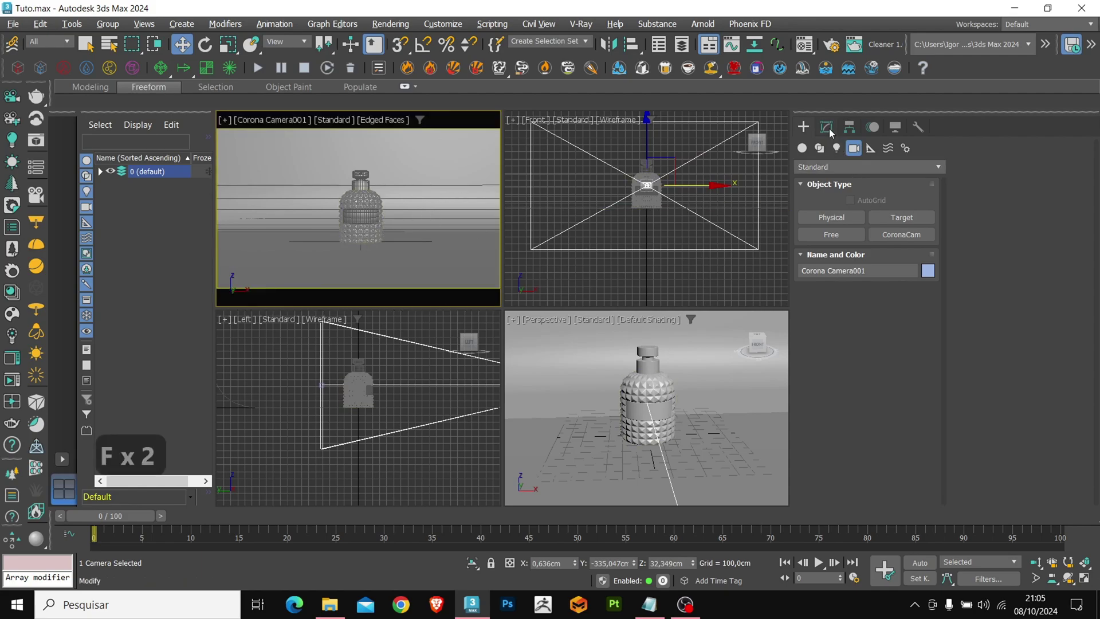
- Set the camera zoom factor to 2,09 and pan to centre the bottle
click(826, 126)
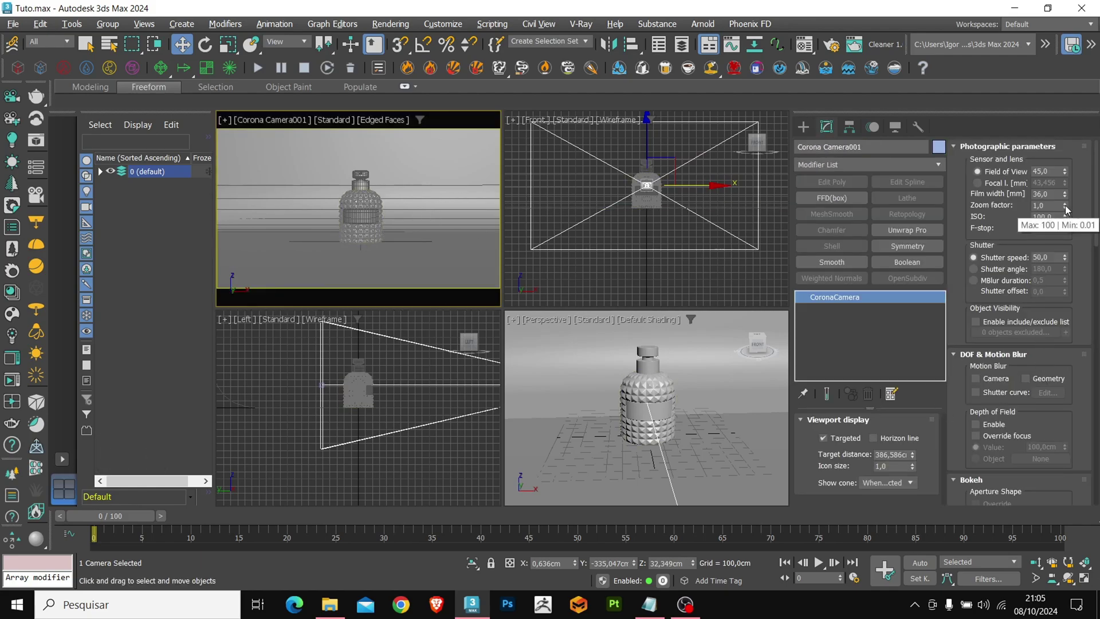
drag(1066, 209, 1065, 146)
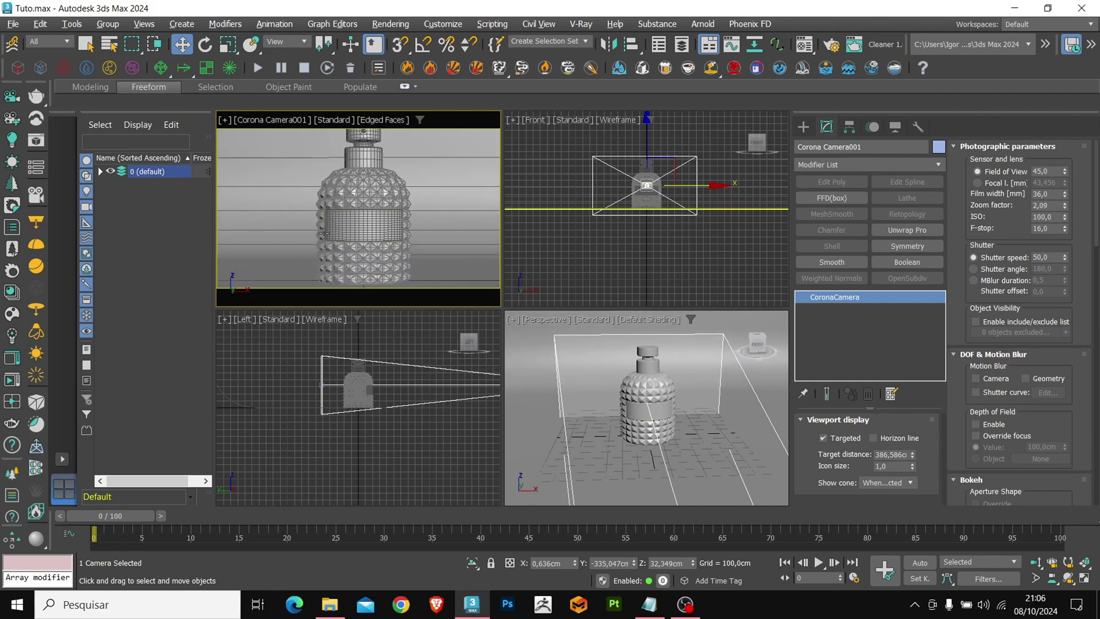
middle_drag(324, 233, 340, 234)
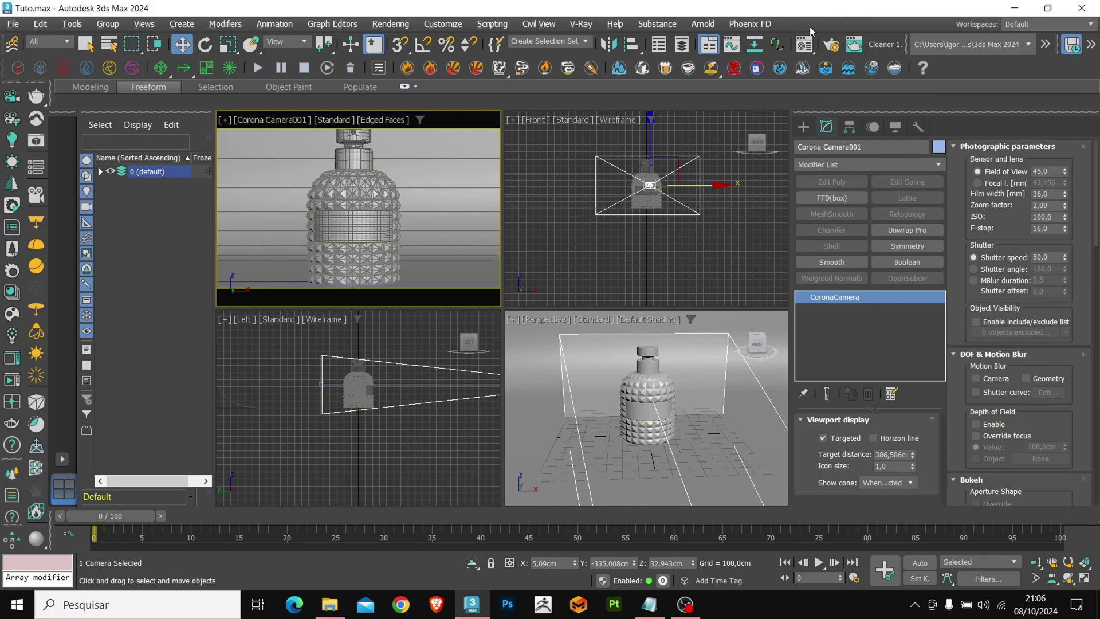
- Set the render output size to Custom, 600 × 600
click(831, 44)
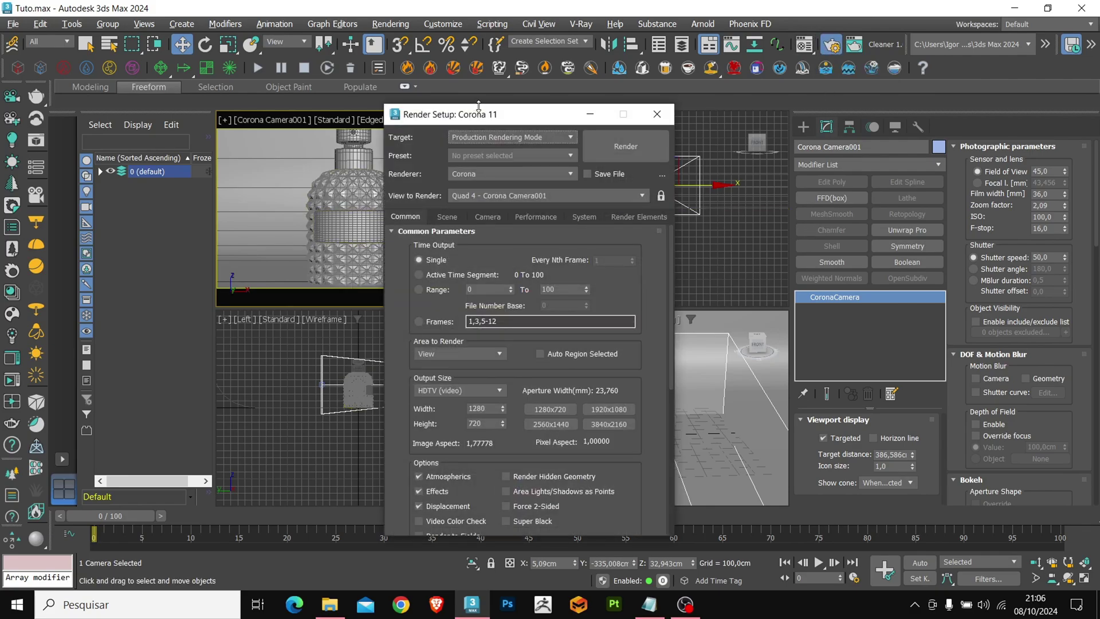
drag(479, 106, 780, 89)
click(761, 373)
click(739, 387)
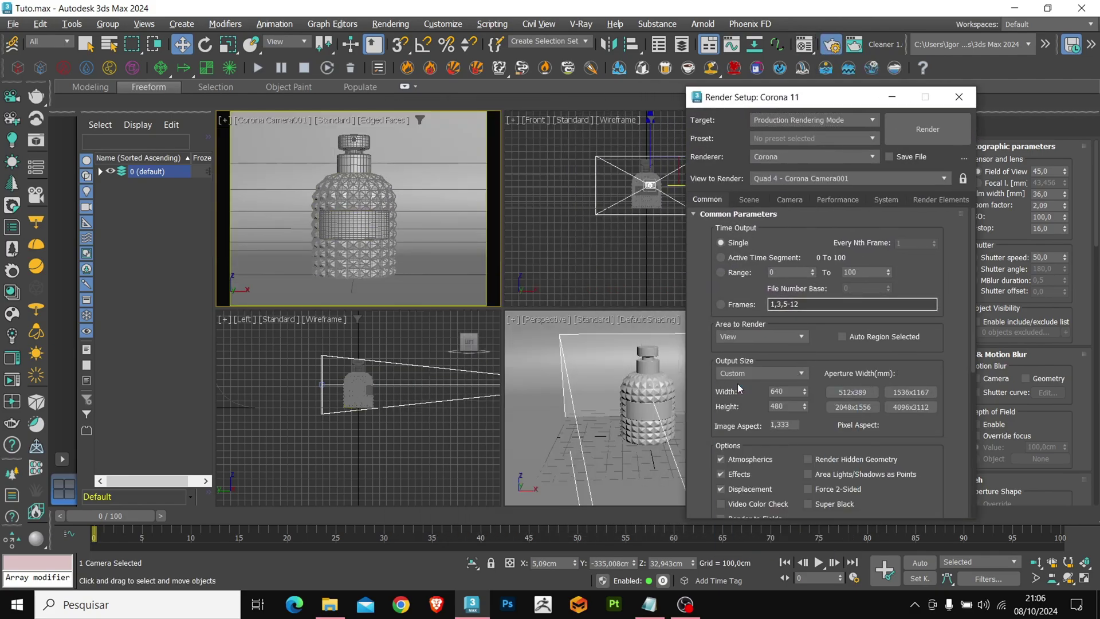
text(600)
key(Return)
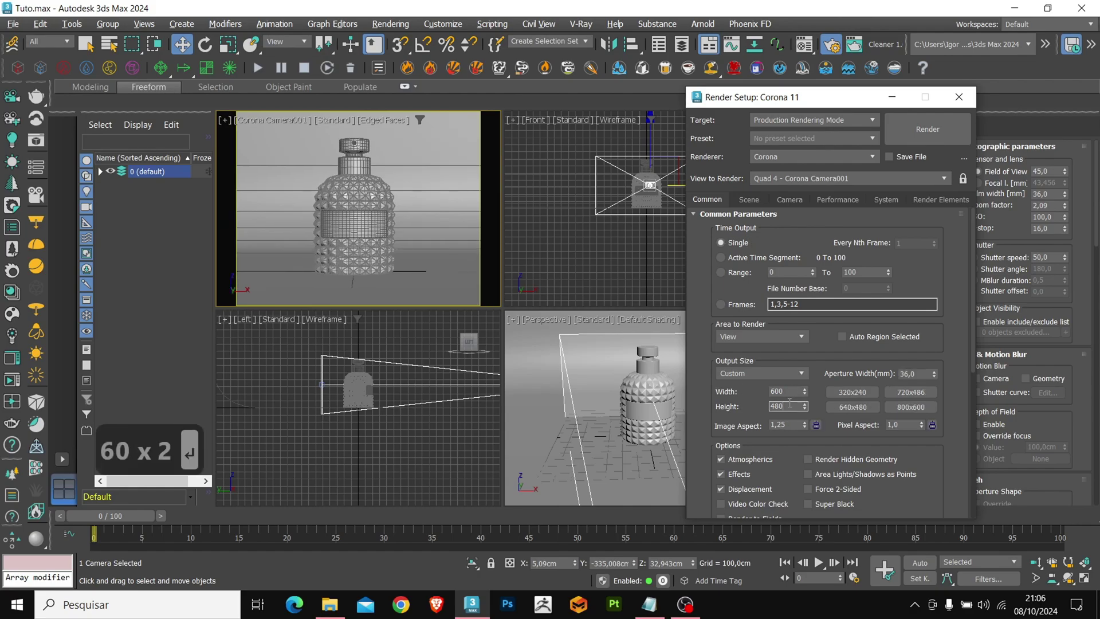
text(600)
key(Return)
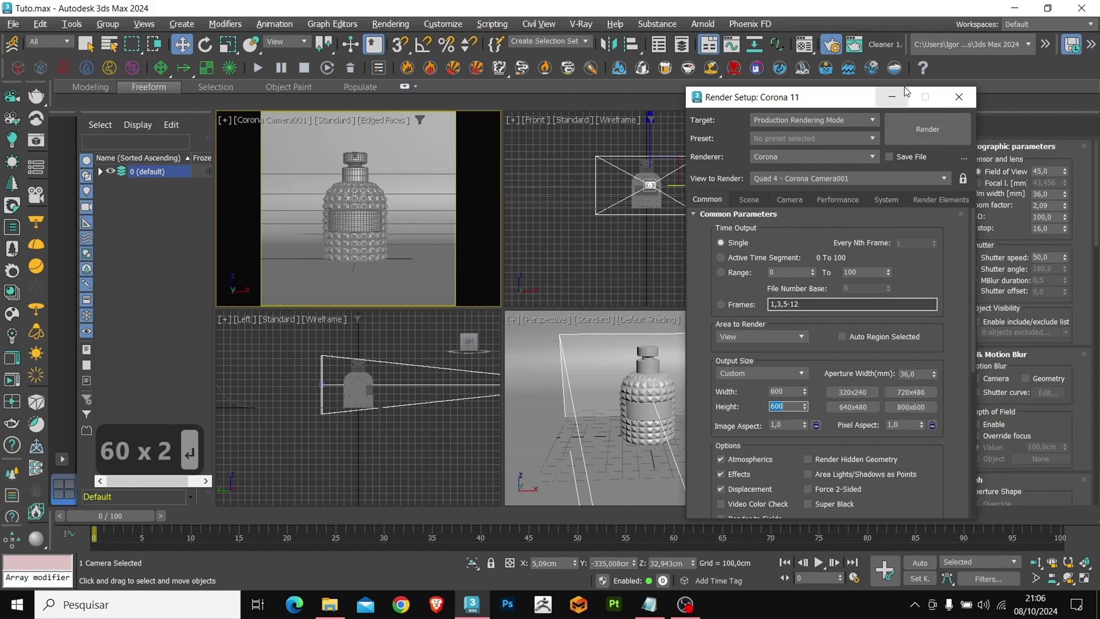
click(896, 95)
- Raise the camera zoom factor to 3,156 and reframe the bottle full-screen
drag(1065, 206, 1058, 178)
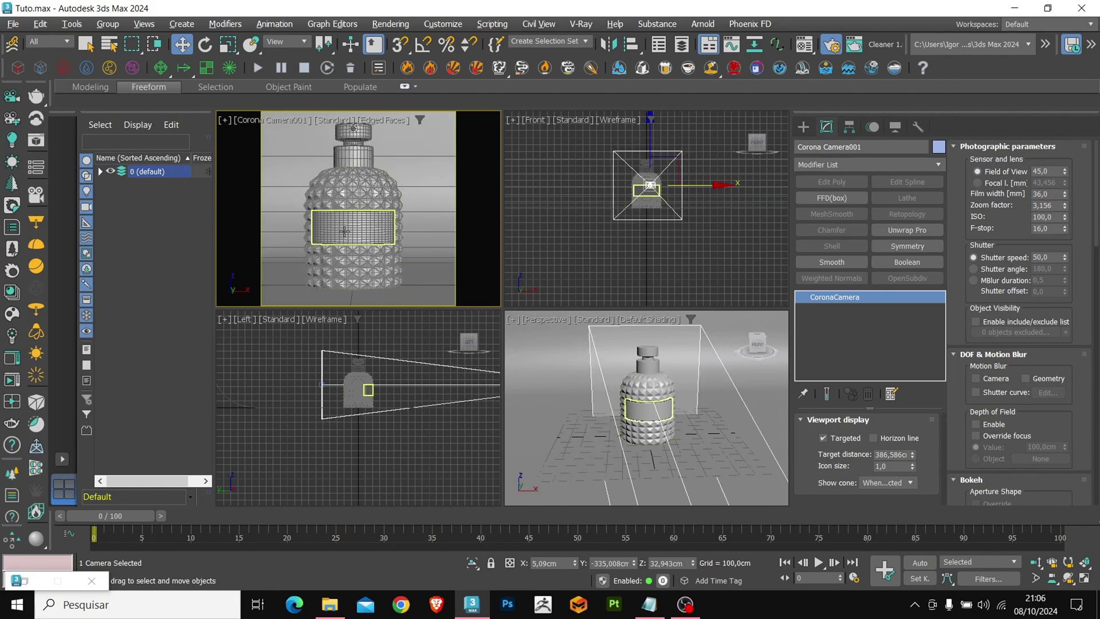
middle_drag(344, 232, 344, 237)
key(alt+w)
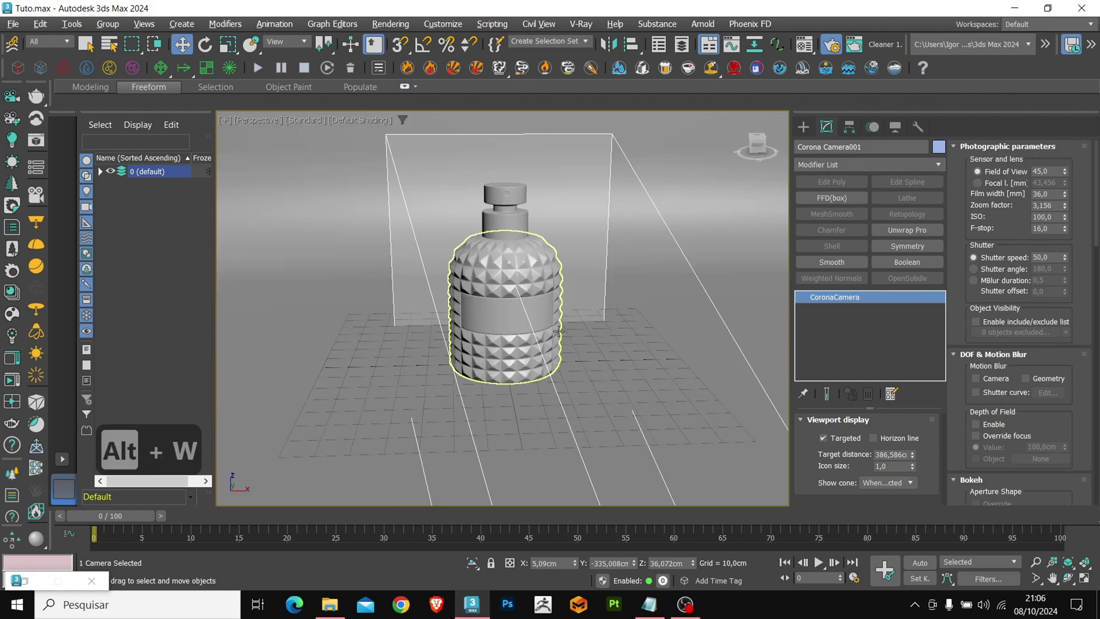
- Create a rectangular Corona plane light above the bottle in the front view
click(497, 399)
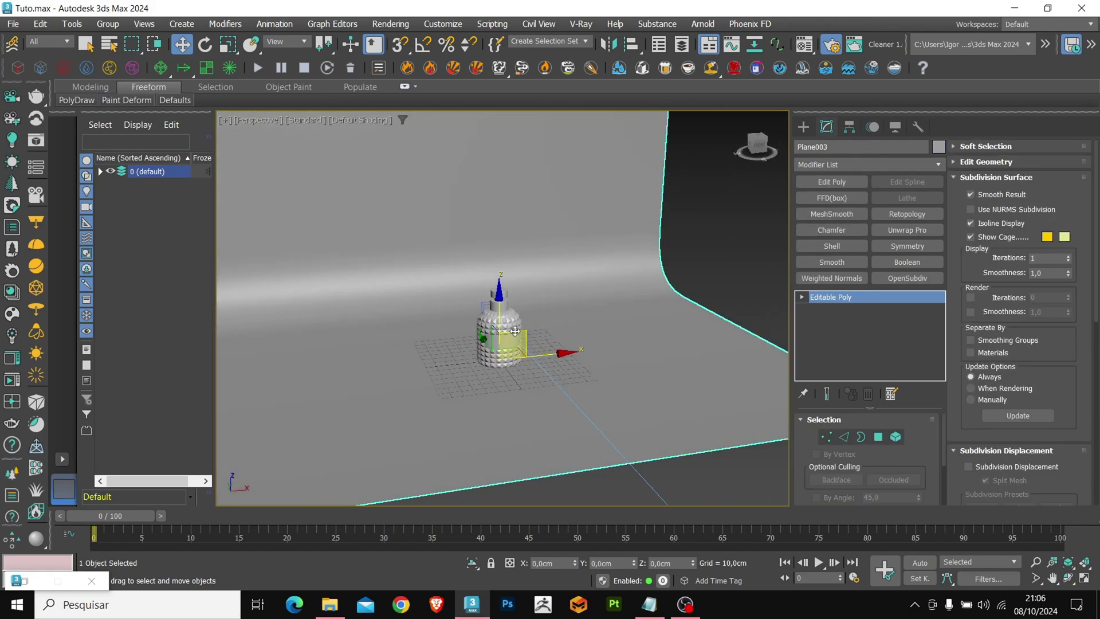
scroll(693, 327, down, 3)
key(f)
key(z)
key(F3)
scroll(516, 347, up, 2)
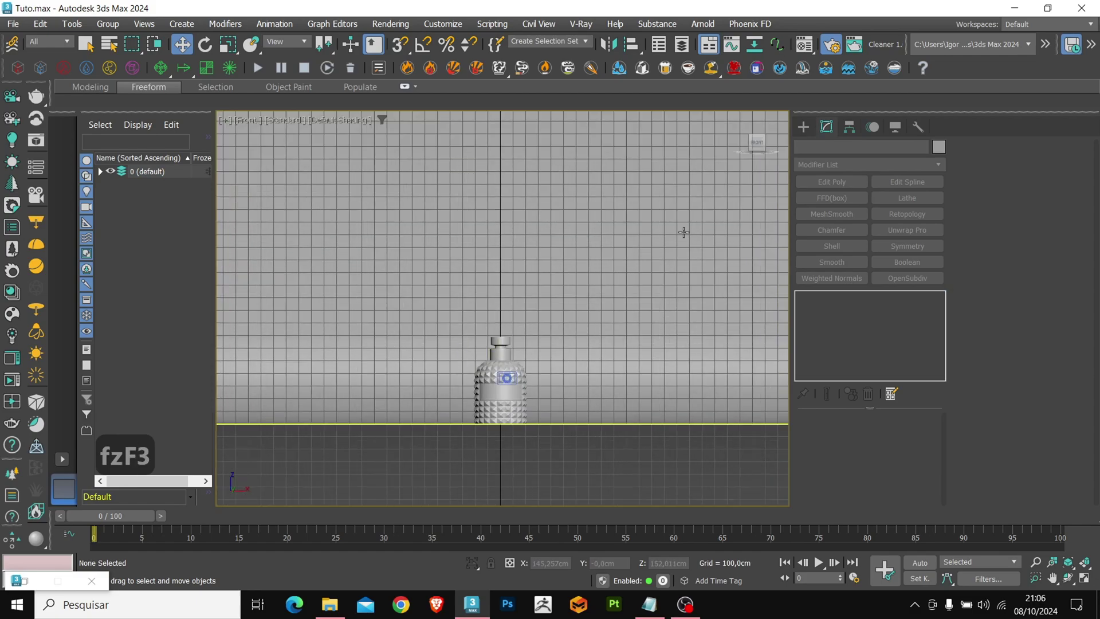
click(803, 128)
click(836, 147)
click(848, 167)
click(822, 209)
click(883, 220)
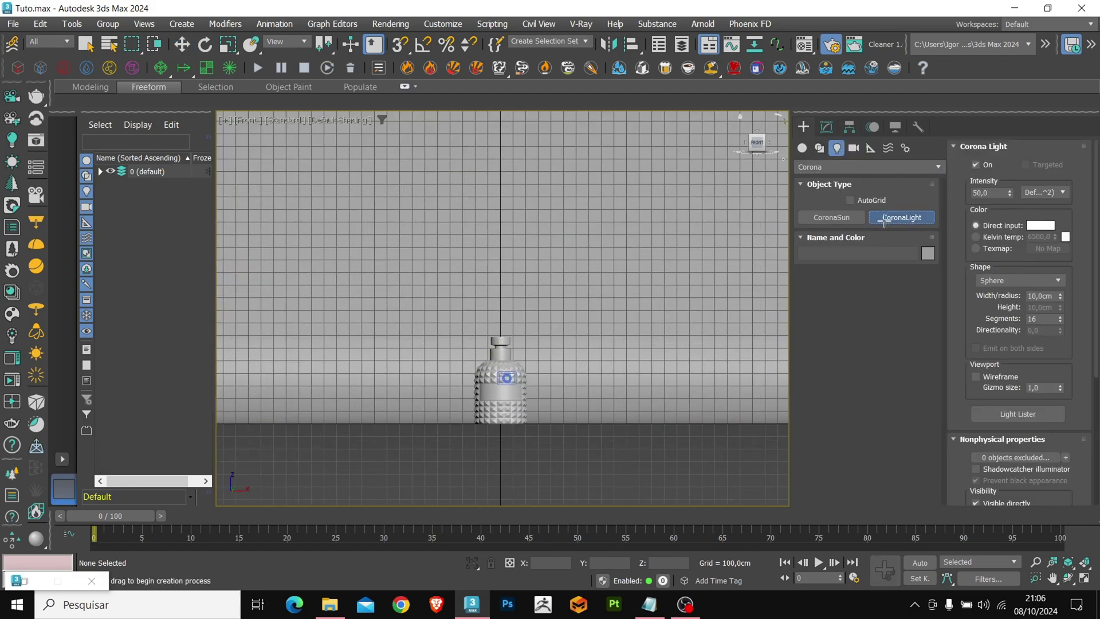
click(1031, 282)
click(997, 294)
drag(461, 258, 542, 331)
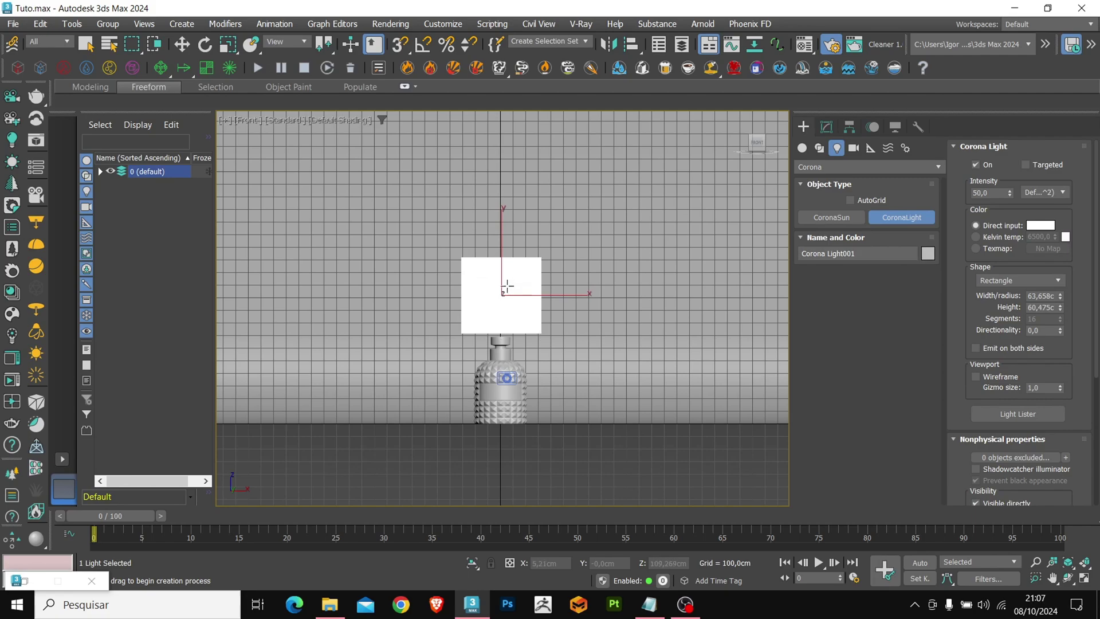
- Raise the plane light, then slide it sideways along Y beside the bottle
key(w)
drag(501, 248, 501, 242)
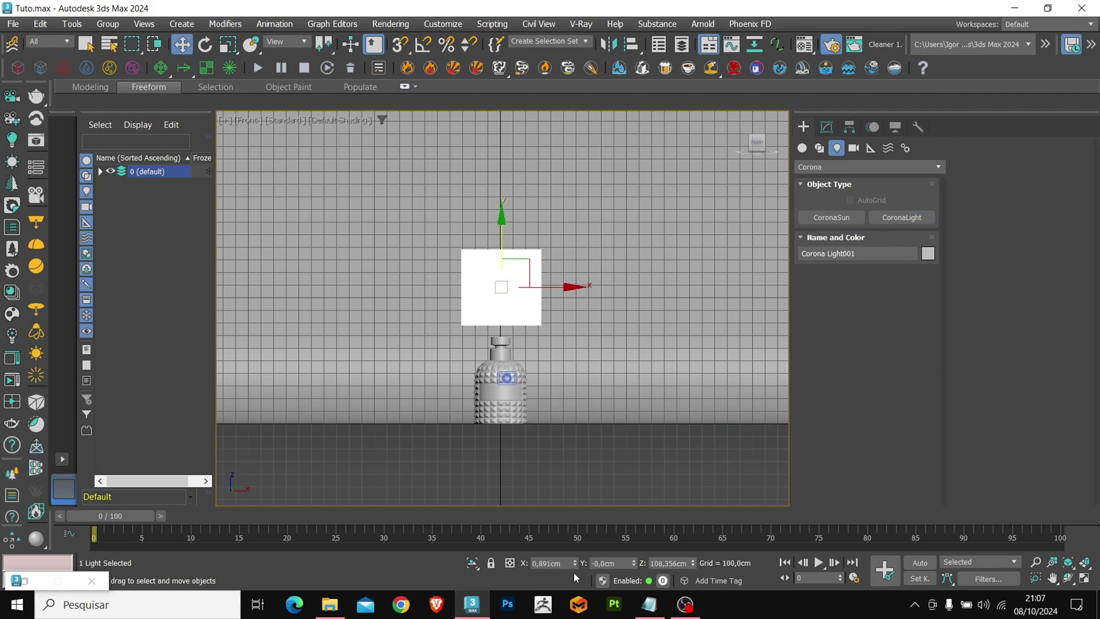
alt+middle_drag(504, 298, 462, 281)
key(e)
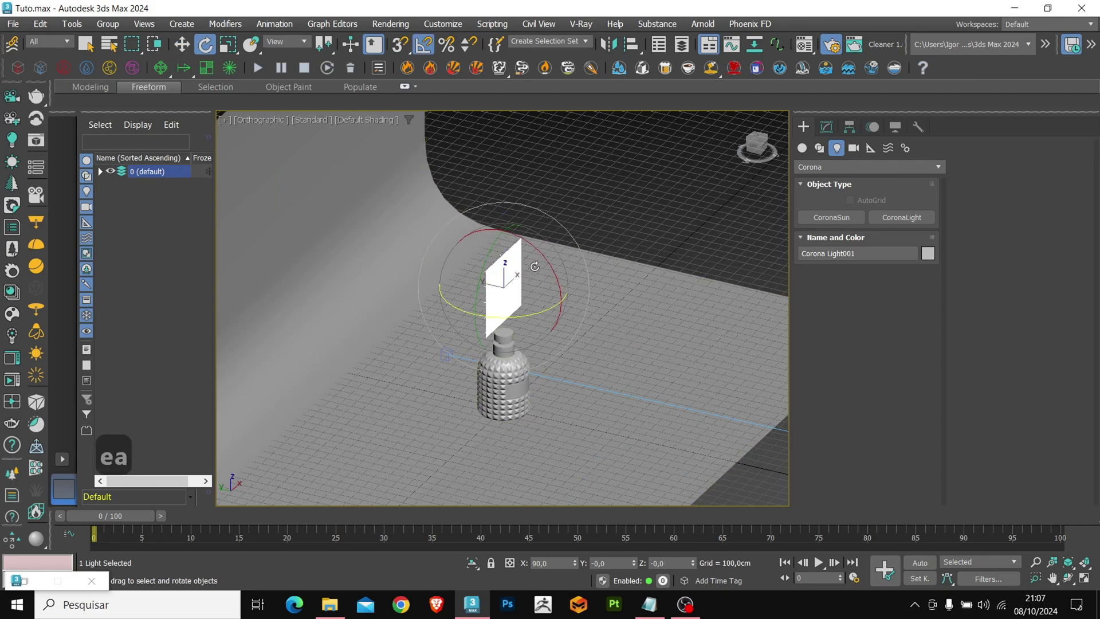
shift+drag(544, 256, 520, 234)
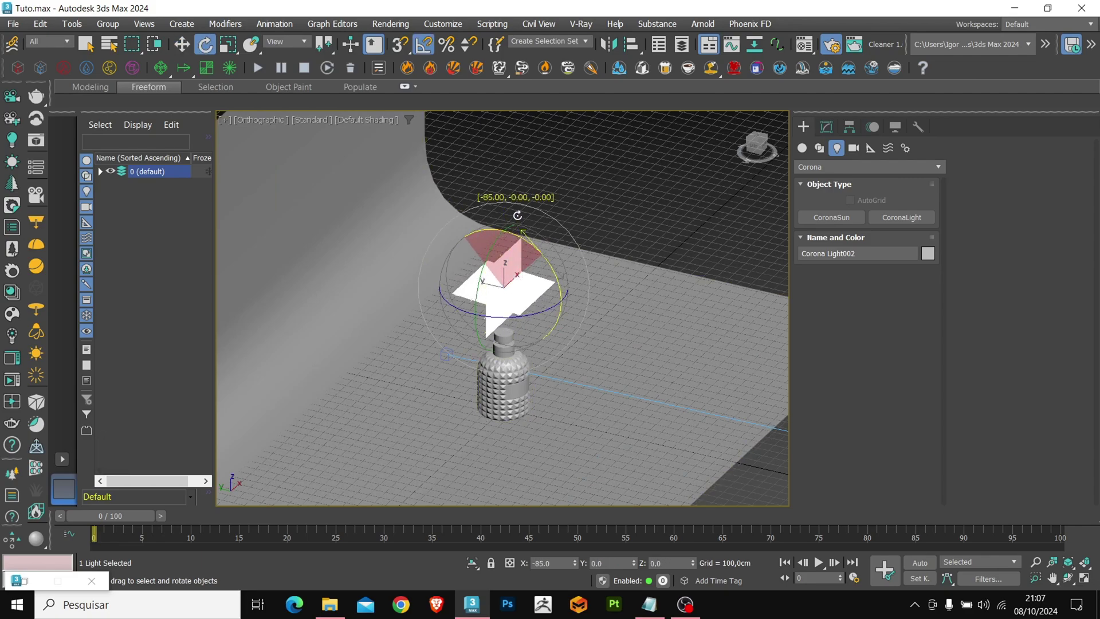
right_click(517, 213)
key(w)
scroll(518, 251, up, 3)
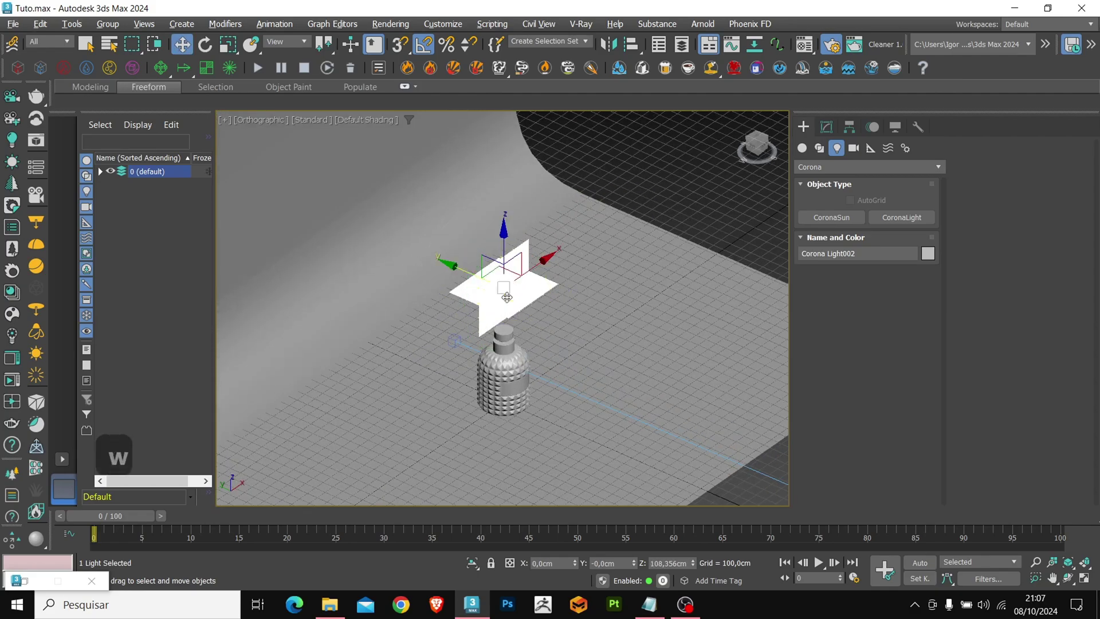
drag(504, 254, 505, 221)
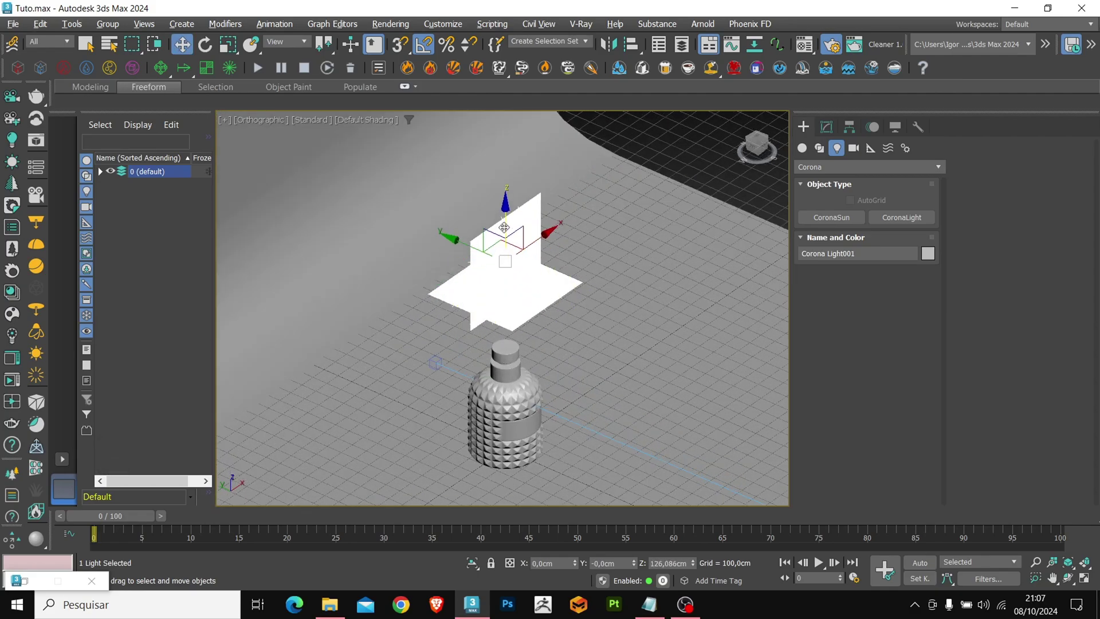
key(ctrl+z)
drag(464, 267, 579, 307)
- Push the upright light further out and raise the horizontal light above the bottle
alt+middle_drag(579, 309, 578, 336)
click(504, 318)
drag(484, 259, 489, 189)
alt+middle_drag(490, 189, 536, 341)
click(536, 342)
click(505, 260)
alt+middle_drag(506, 260, 530, 339)
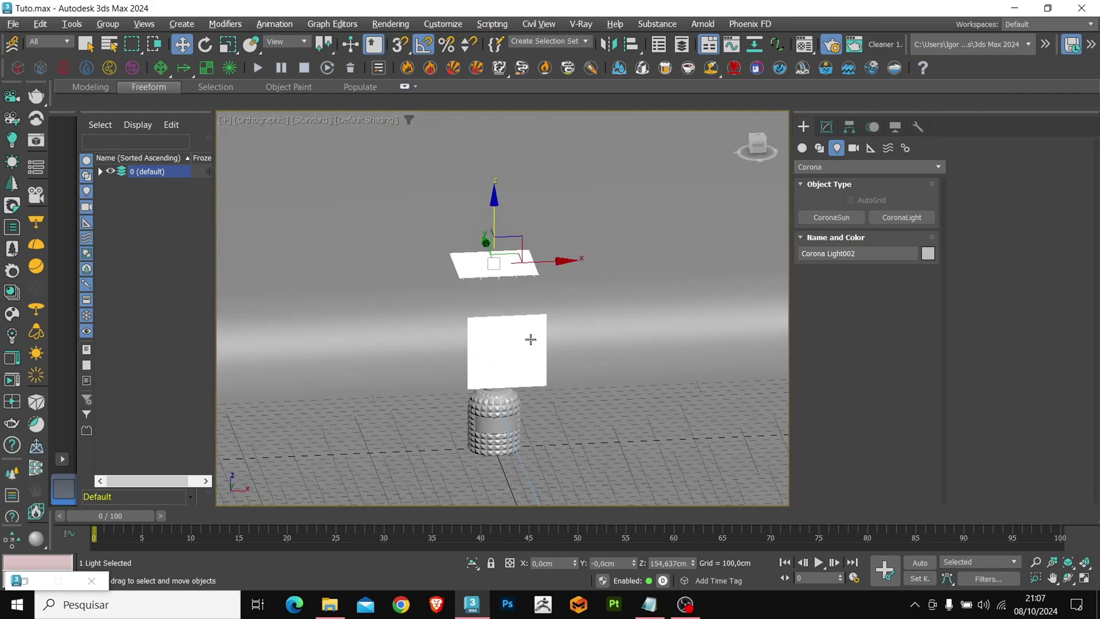
- Clone the top light as a new right-side light tilted 40° about Y
shift+drag(496, 214, 496, 291)
alt+middle_drag(496, 292, 543, 354)
drag(544, 354, 659, 354)
alt+middle_drag(659, 354, 645, 376)
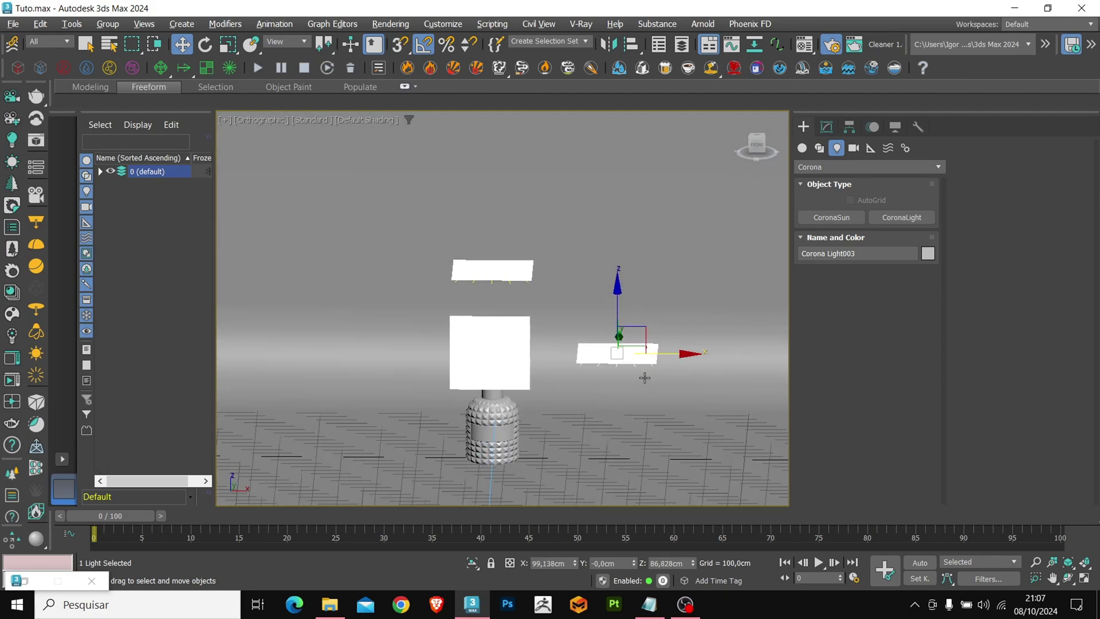
key(e)
key(a)
key(a)
drag(619, 291, 688, 322)
- Lower the right-side light and slide it along Y into position
key(w)
alt+middle_drag(688, 322, 613, 304)
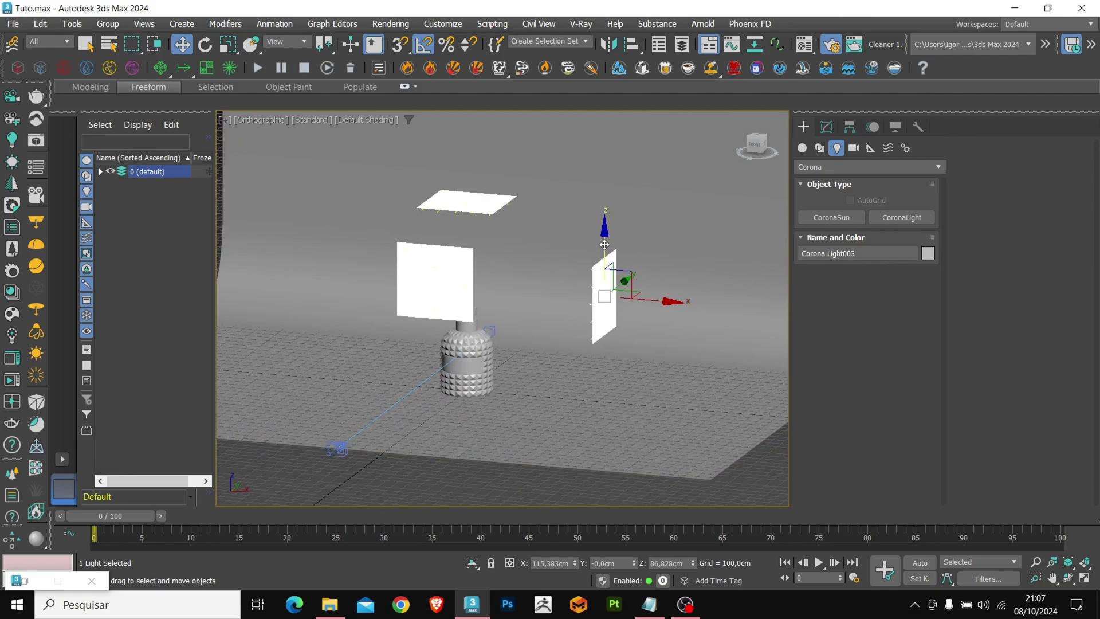
drag(604, 244, 599, 296)
alt+middle_drag(599, 296, 546, 378)
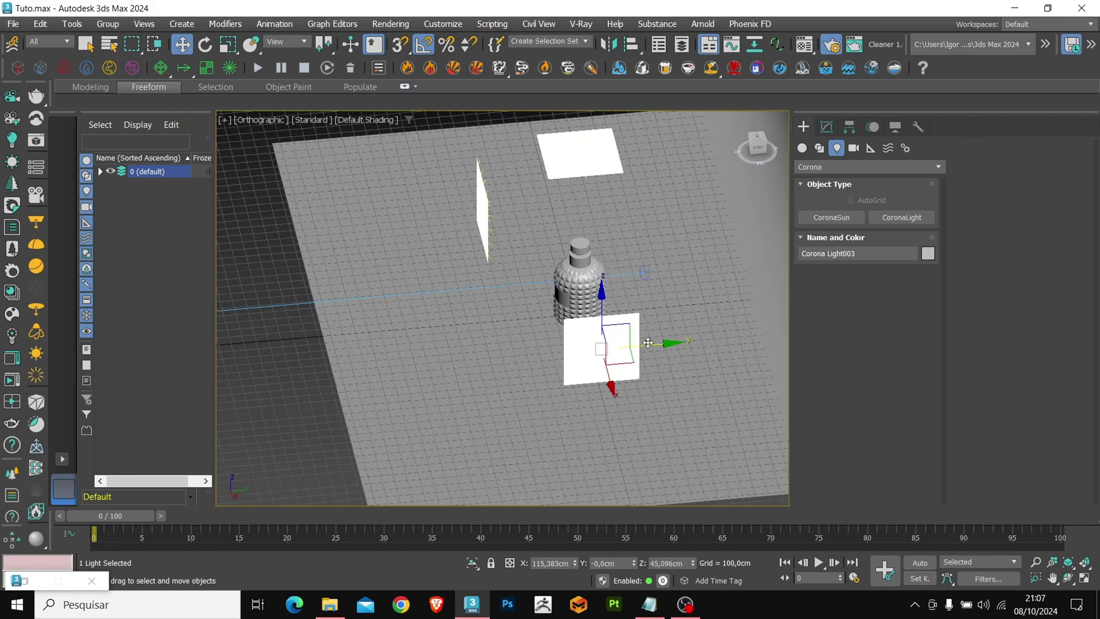
drag(648, 342, 615, 348)
mouse_move(615, 348)
alt+middle_down()
mouse_move(608, 363)
mouse_move(624, 356)
alt+middle_up()
key(e)
key(w)
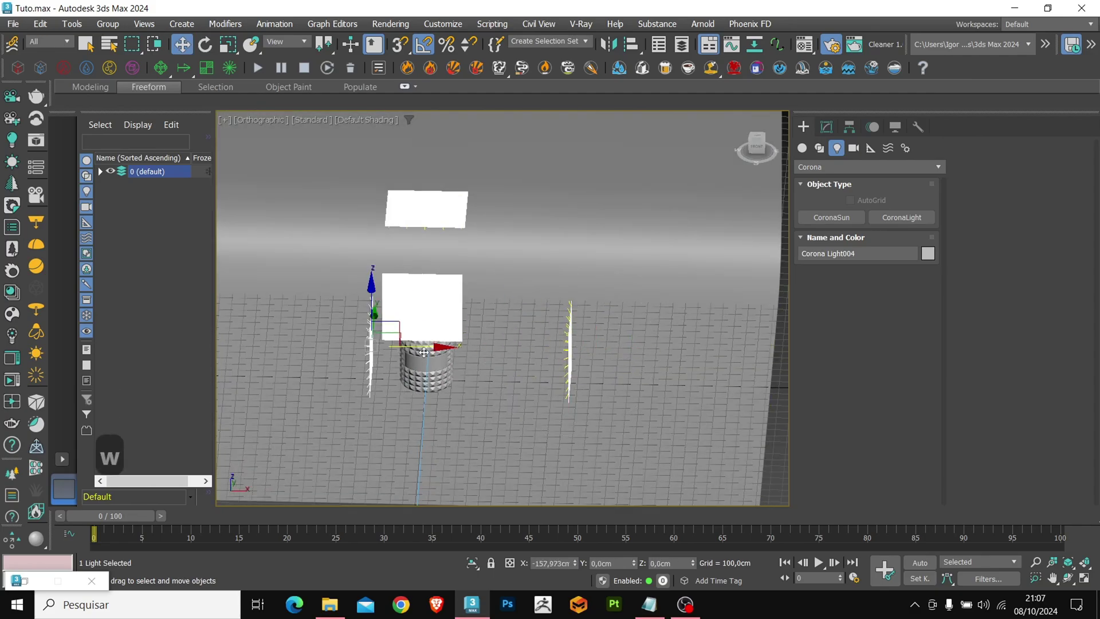
- Copy the side light to the opposite side and turn it to face the bottle
shift+drag(414, 352, 440, 352)
key(Return)
middle_drag(440, 352, 493, 351)
key(e)
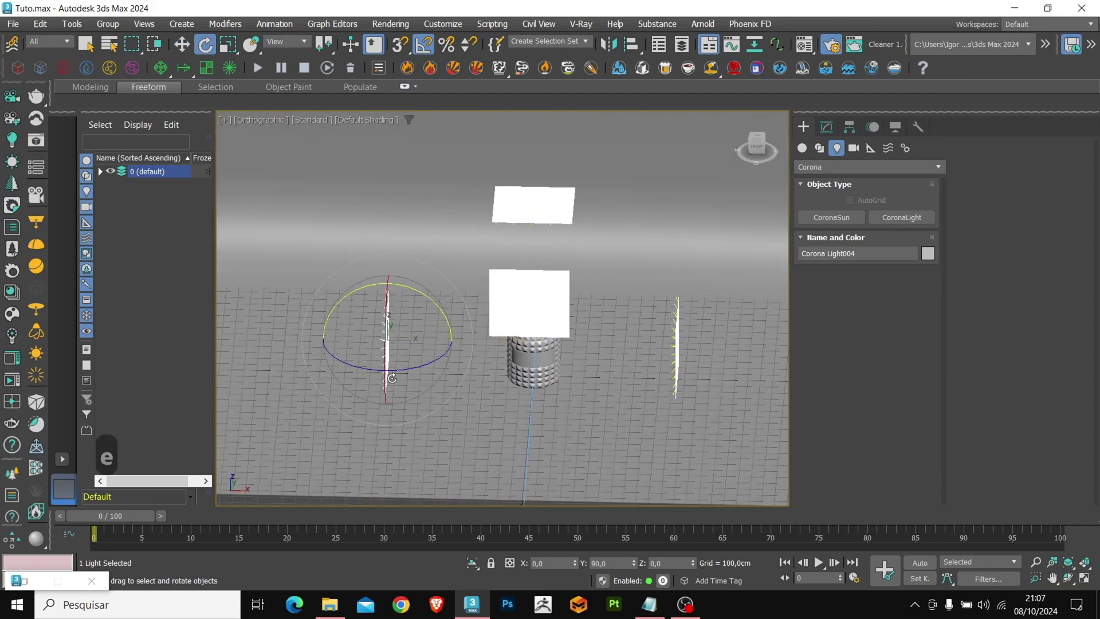
drag(452, 344, 500, 342)
key(w)
- Refine the left-side light's rotation so it faces the bottle
alt+middle_drag(499, 342, 410, 373)
scroll(454, 369, up, 3)
key(e)
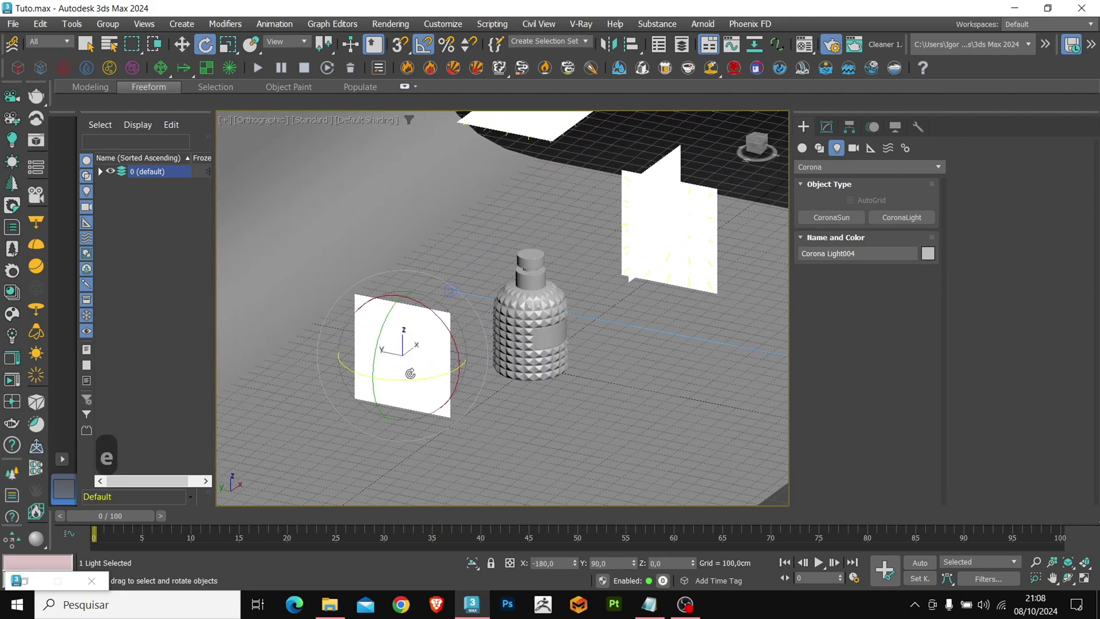
drag(409, 373, 430, 376)
key(w)
alt+middle_drag(430, 375, 515, 142)
key(e)
key(w)
- Tip the small light upright so it faces the bottle
click(491, 240)
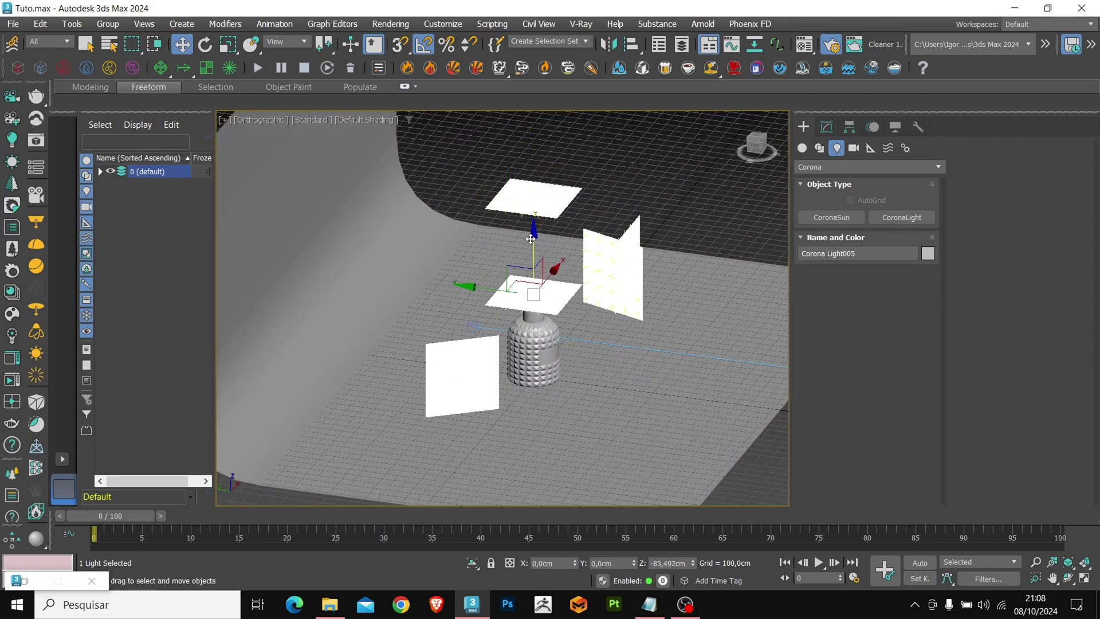
key(e)
alt+middle_drag(591, 304, 593, 279)
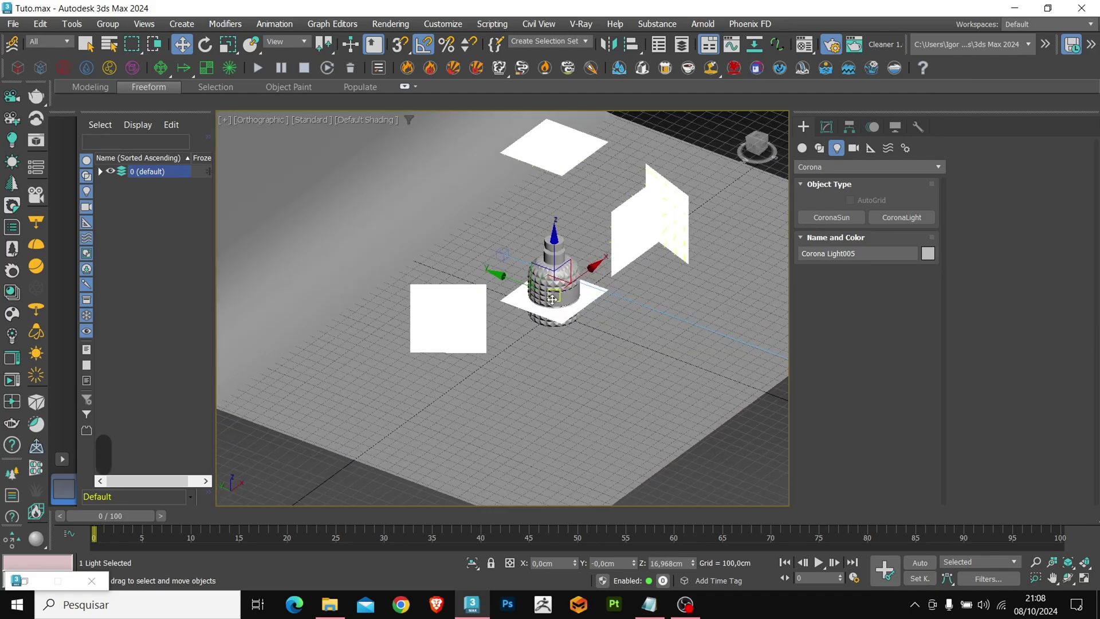
scroll(594, 279, up, 3)
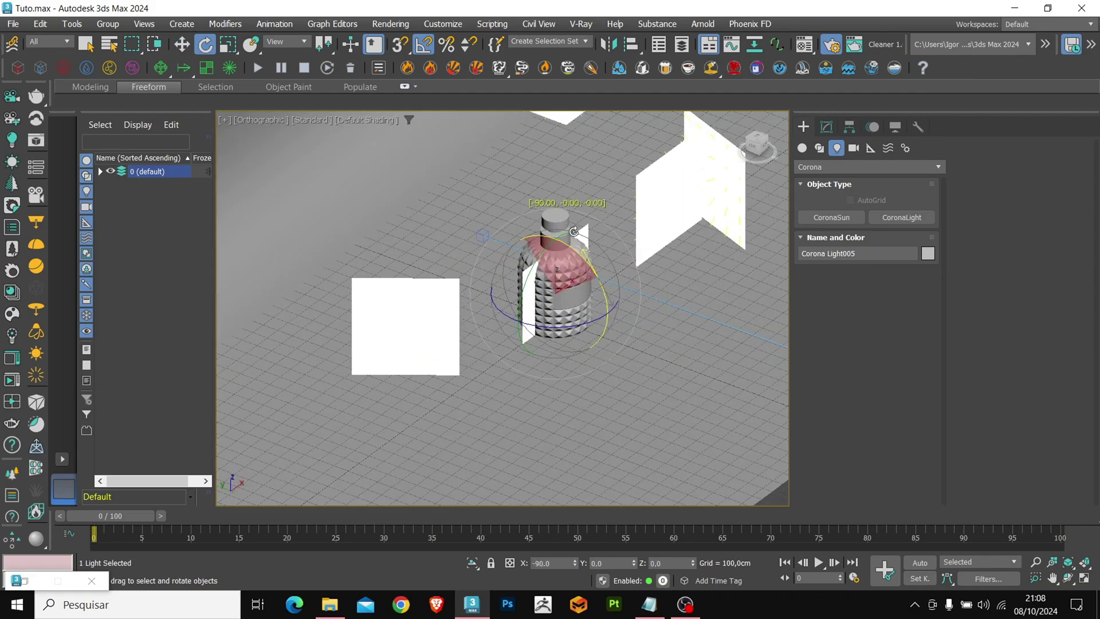
key(w)
alt+middle_drag(524, 290, 524, 260)
- Lower and scale the small strip light at the bottle's front base
key(r)
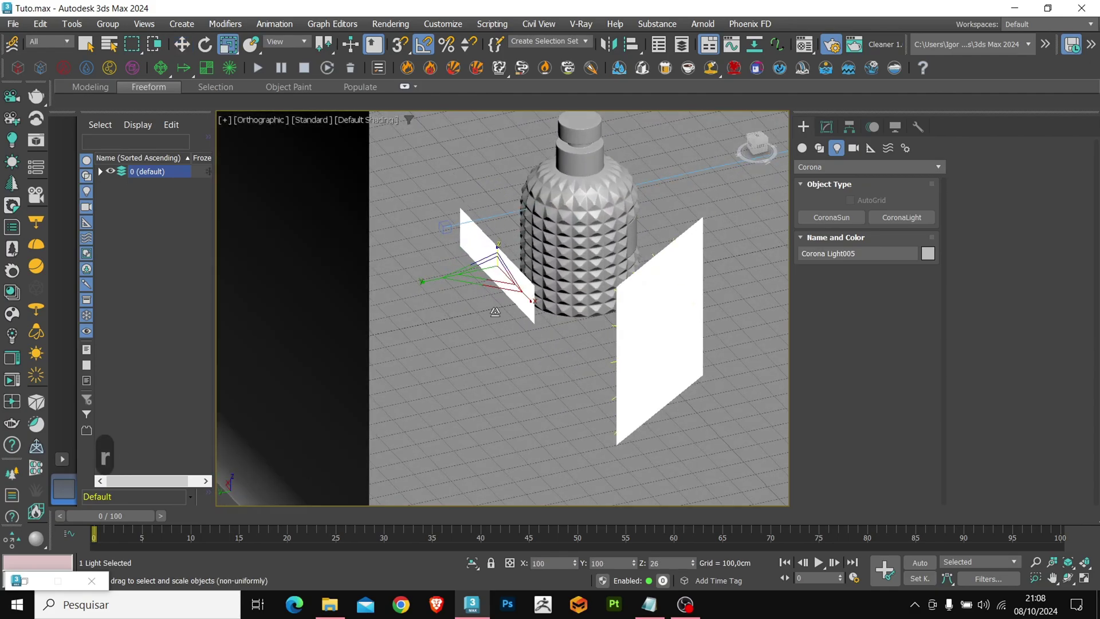
key(f)
key(z)
key(w)
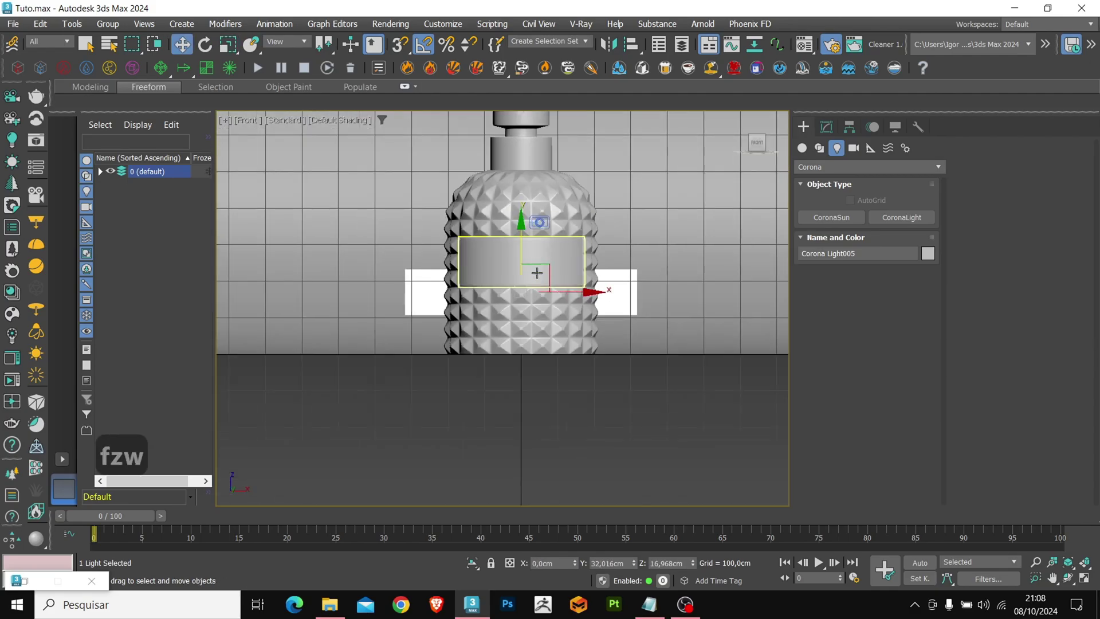
drag(515, 237, 509, 263)
key(r)
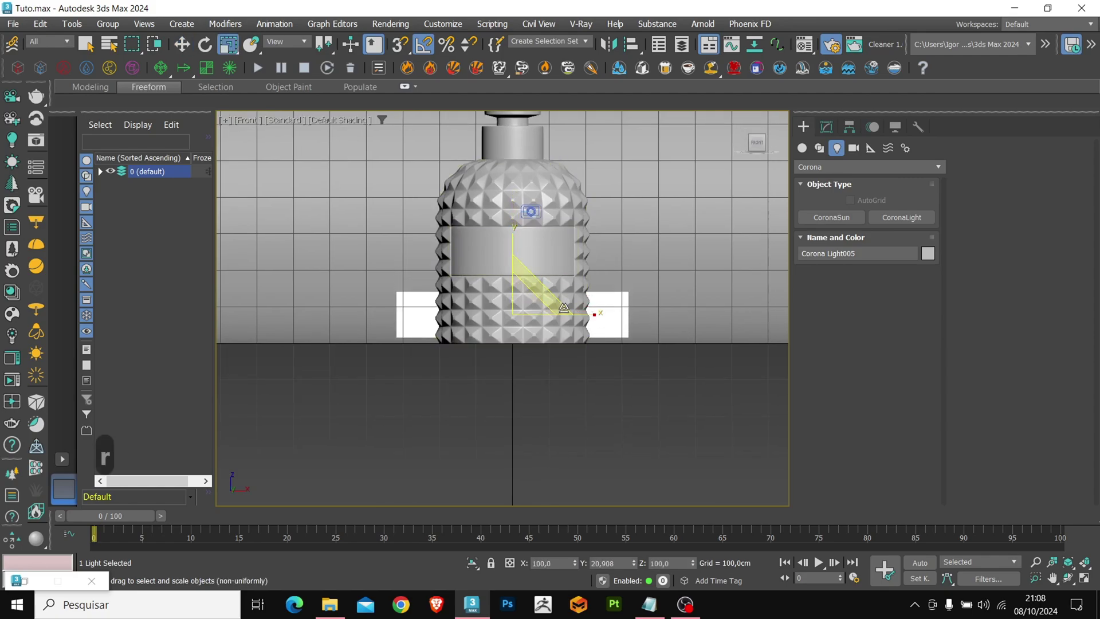
scroll(589, 315, down, 5)
alt+middle_drag(589, 315, 510, 287)
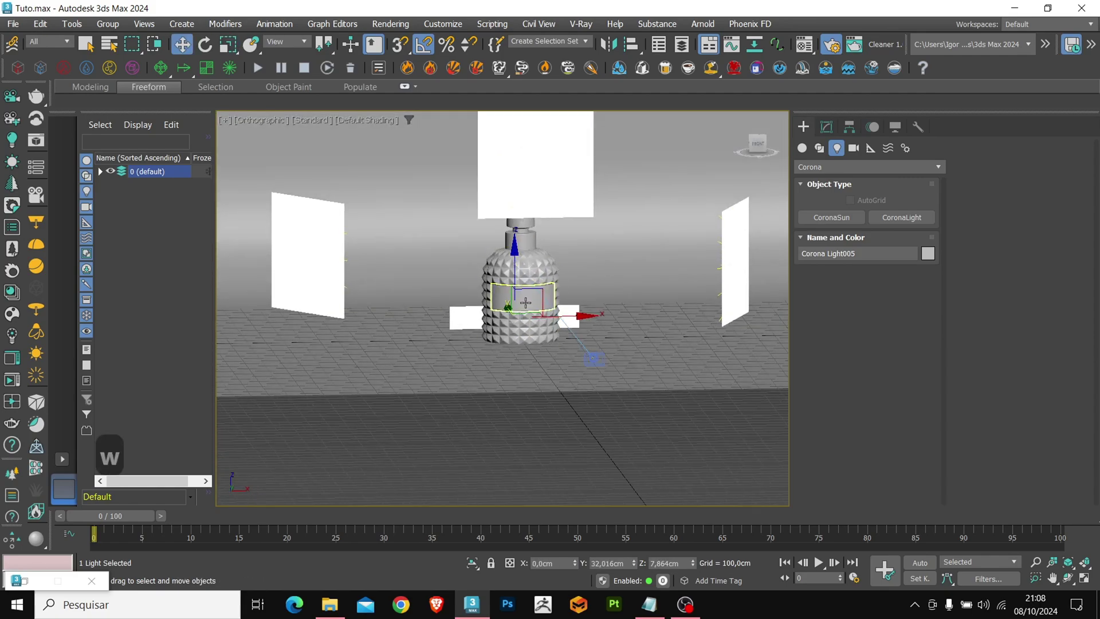
- Check the small light's placement in the Front view and from a low front angle
scroll(510, 288, up, 5)
key(f)
key(z)
key(w)
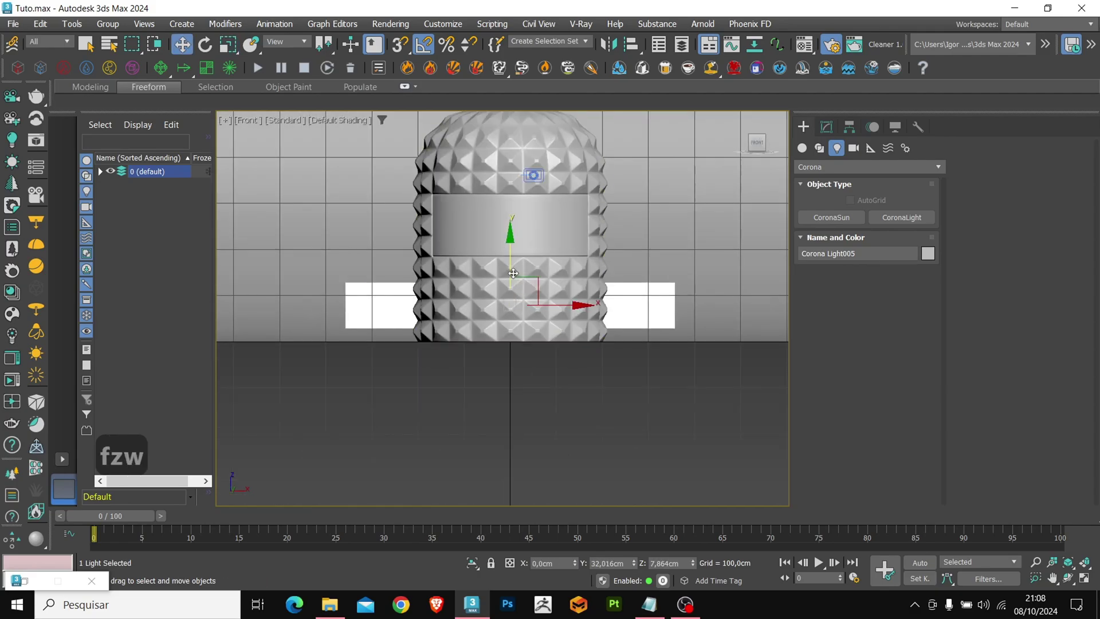
scroll(511, 270, down, 4)
alt+middle_drag(511, 270, 489, 291)
scroll(489, 291, up, 3)
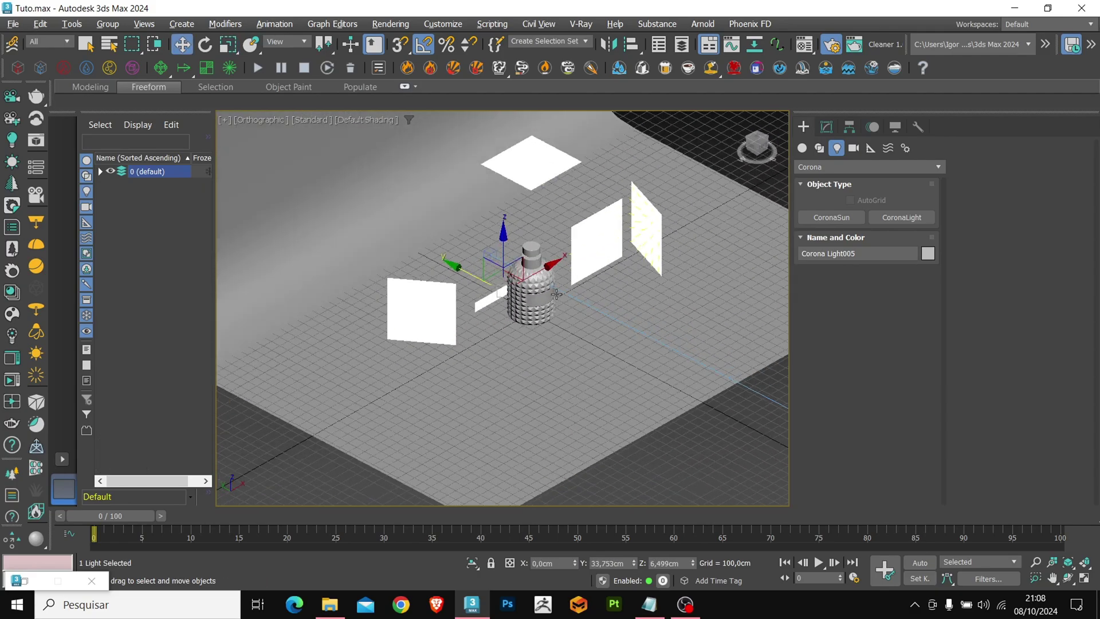
alt+middle_drag(554, 293, 641, 266)
- Add an HDRI Environment map in the Material Editor
click(805, 44)
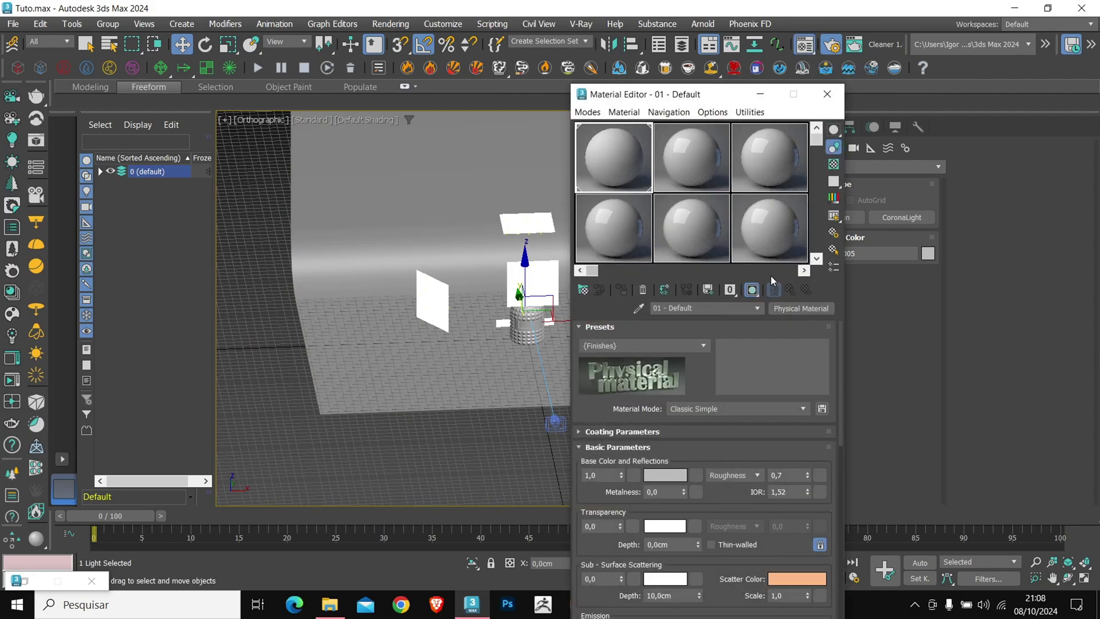
drag(683, 86, 725, 83)
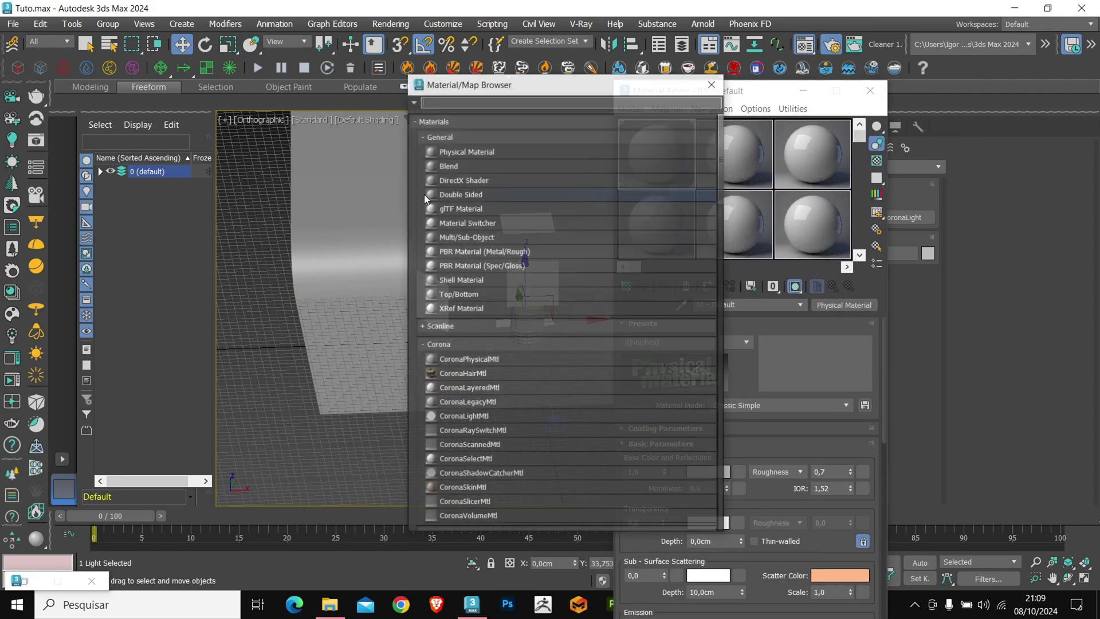
text(hdr)
double_click(450, 115)
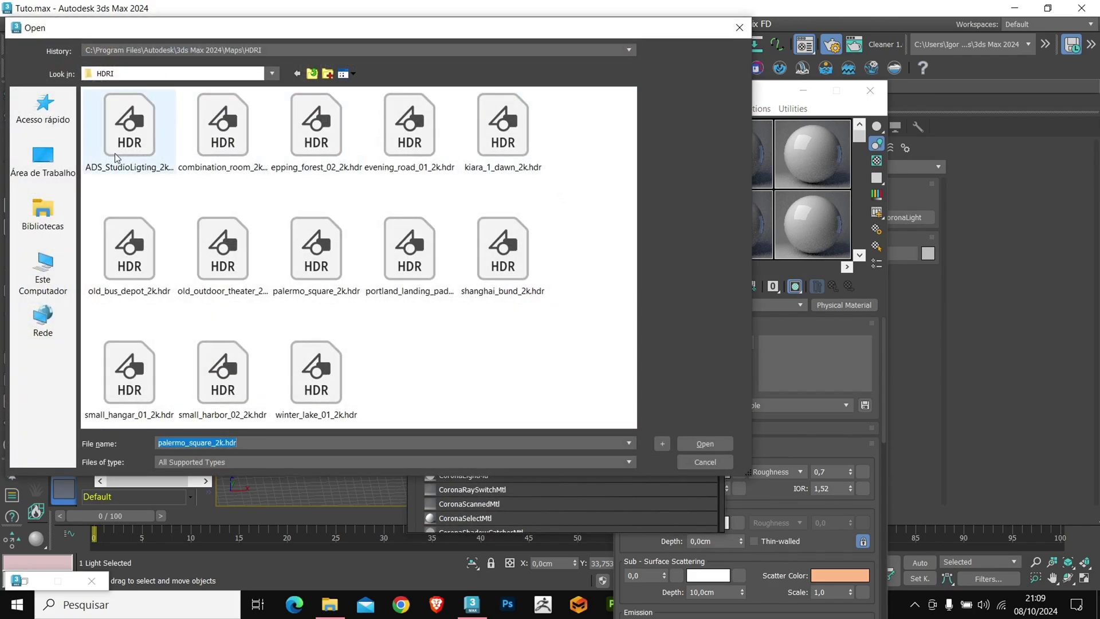
- Load studio_small_09_4k.exr from F:\Arquivos Usuario 11\Downloads into the HDRI map
click(43, 274)
double_click(429, 129)
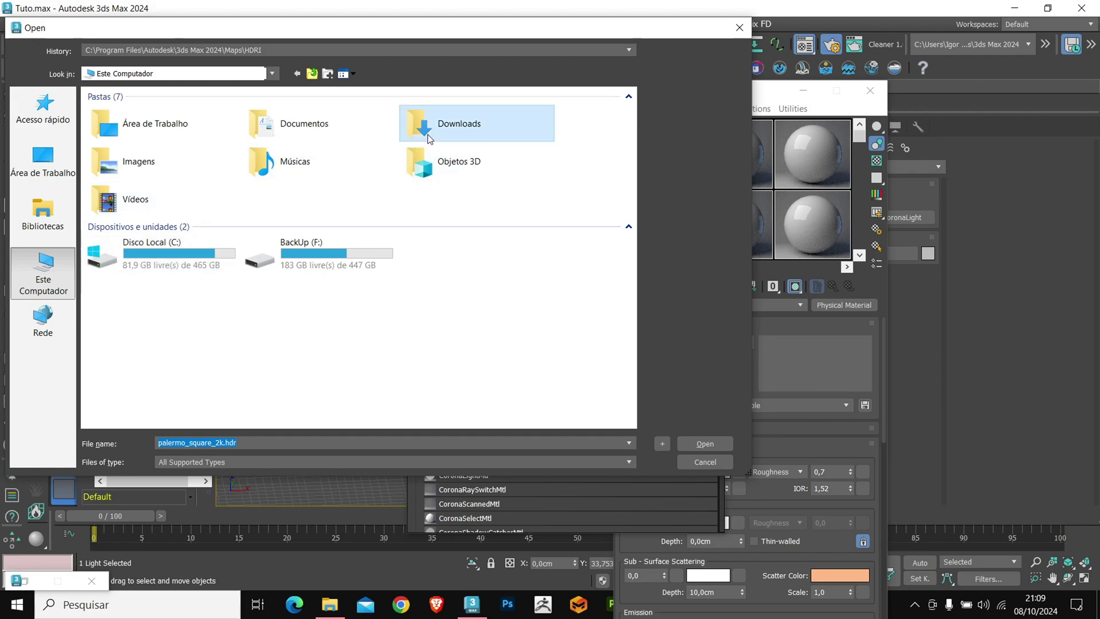
scroll(399, 169, down, 10)
scroll(399, 170, up, 15)
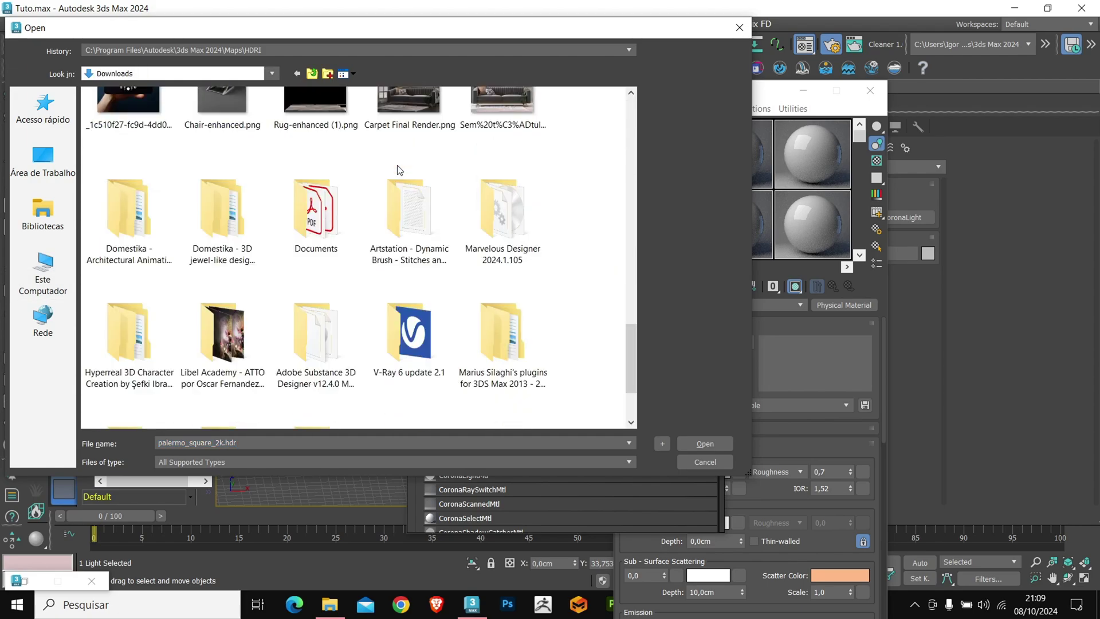
click(43, 274)
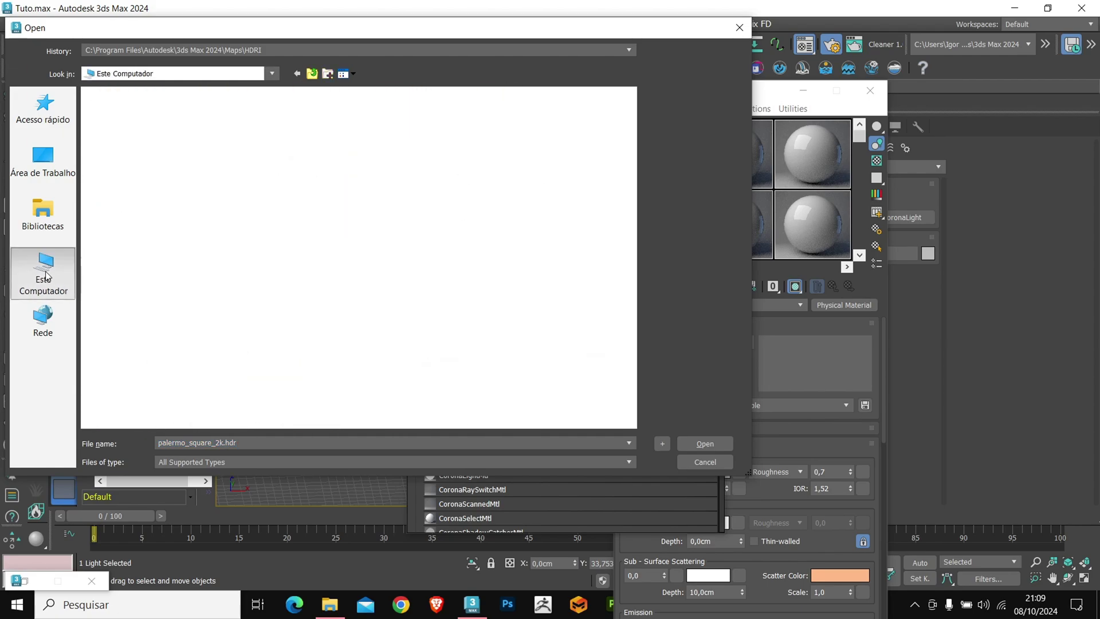
double_click(275, 252)
double_click(153, 128)
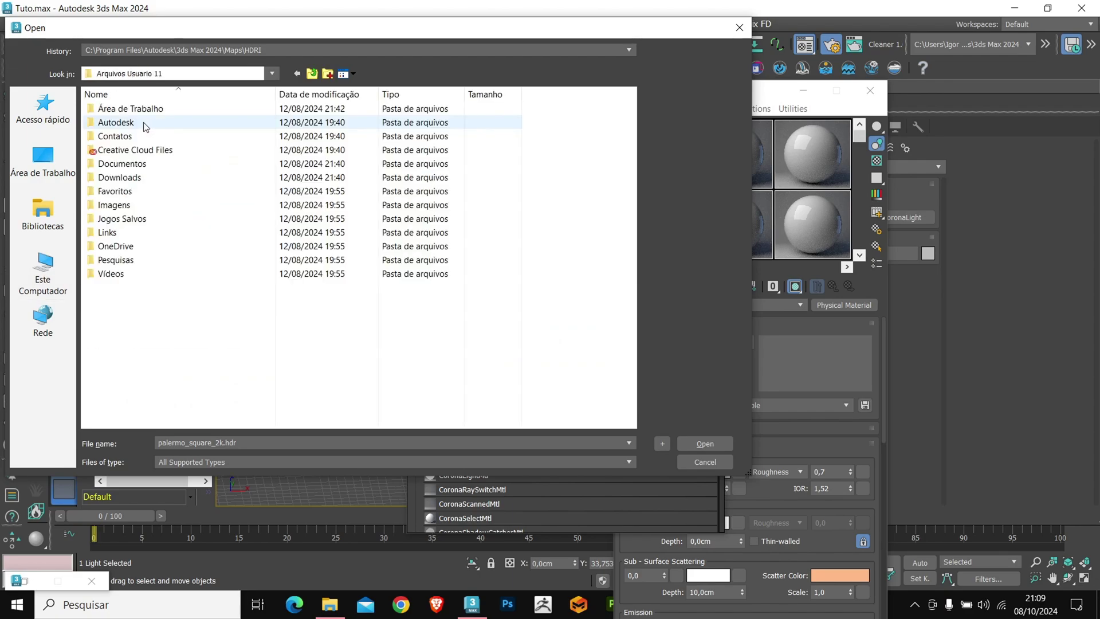
double_click(130, 178)
scroll(237, 235, down, 4)
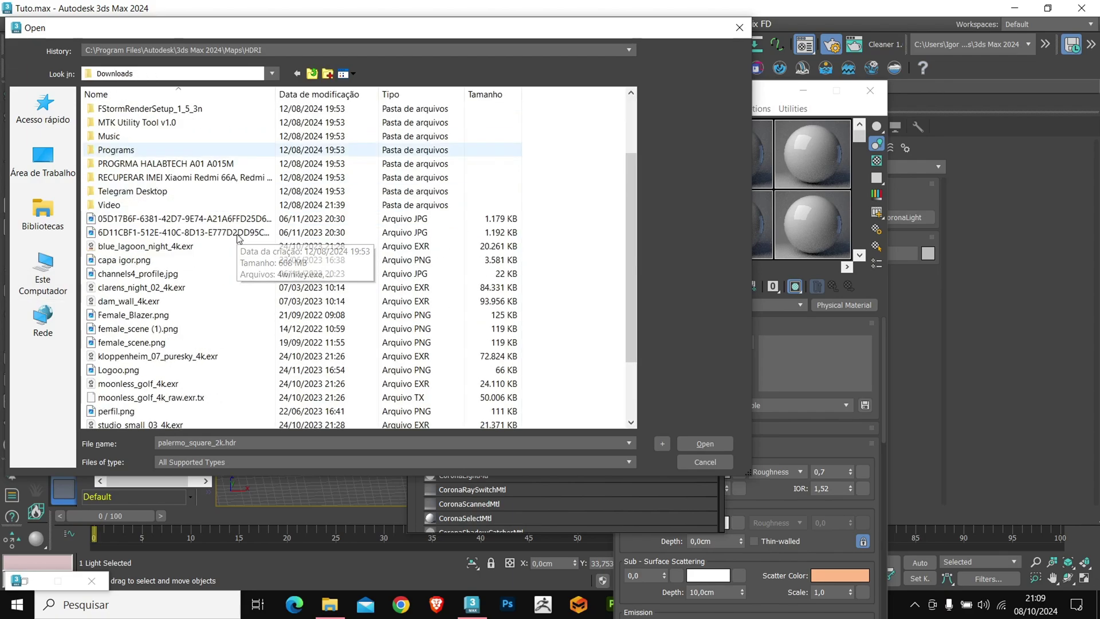
click(264, 359)
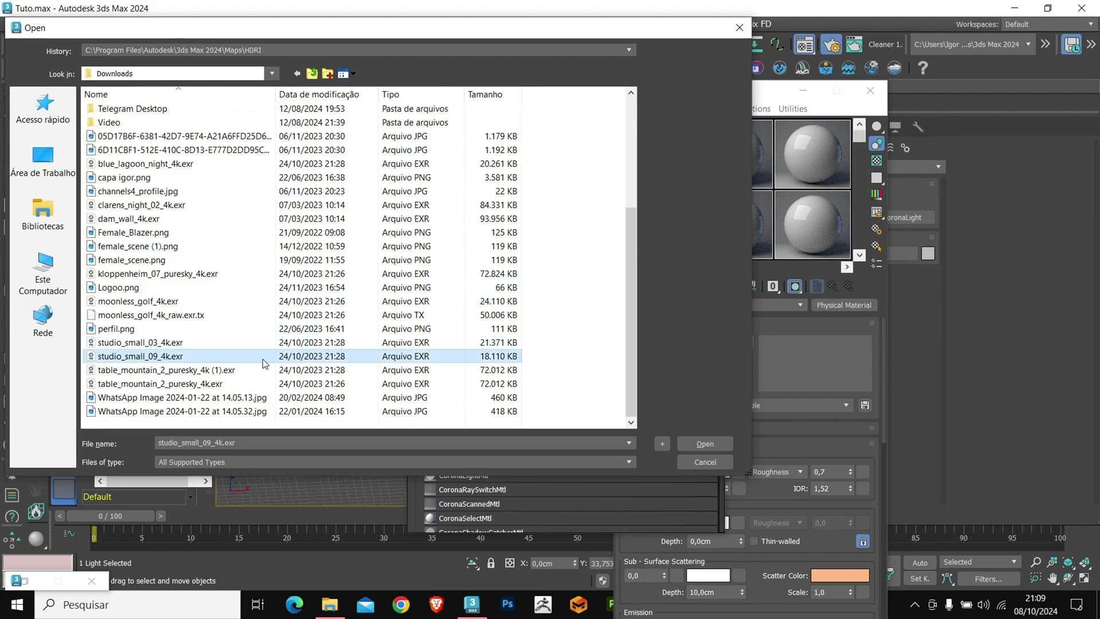
click(710, 443)
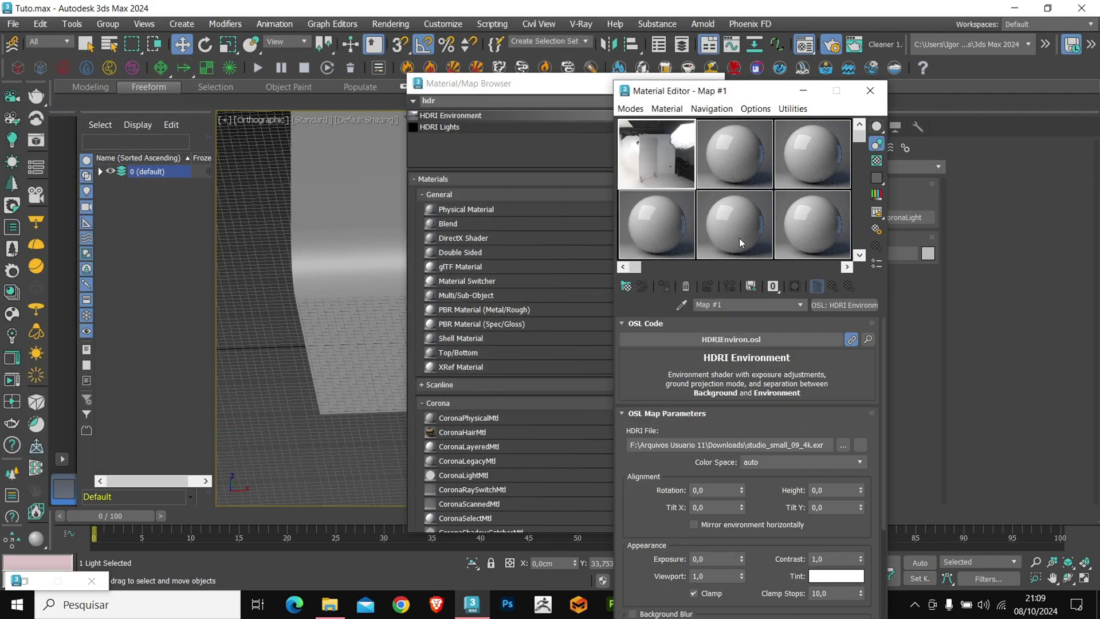
- Make the HDRI map the single-map scene environment as an instance, then close Render Setup
drag(703, 93, 181, 98)
click(713, 83)
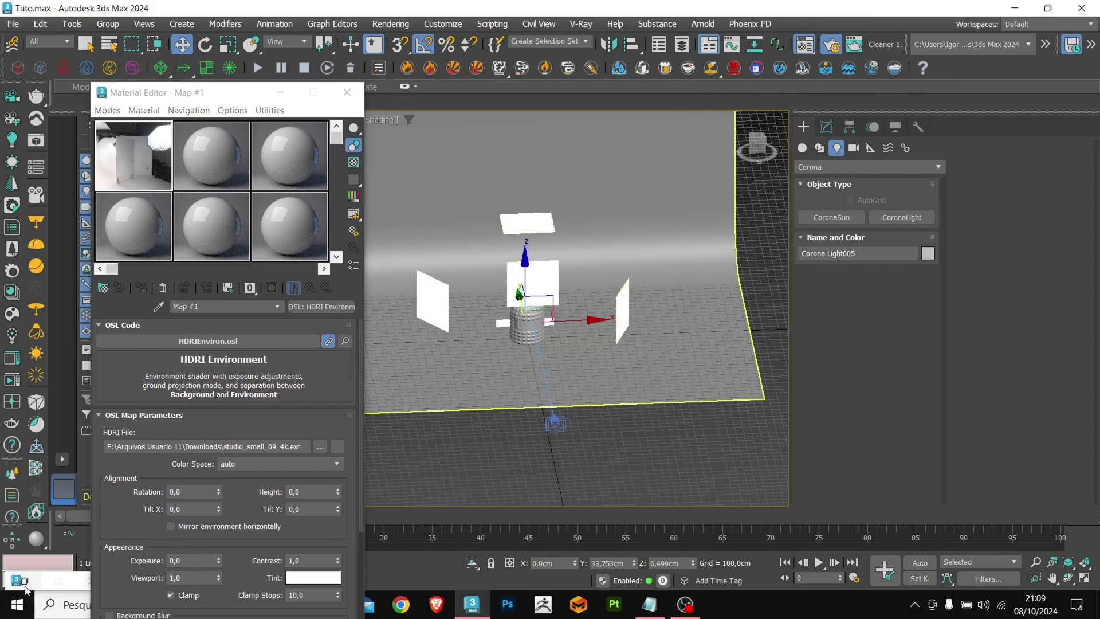
key(F10)
click(759, 201)
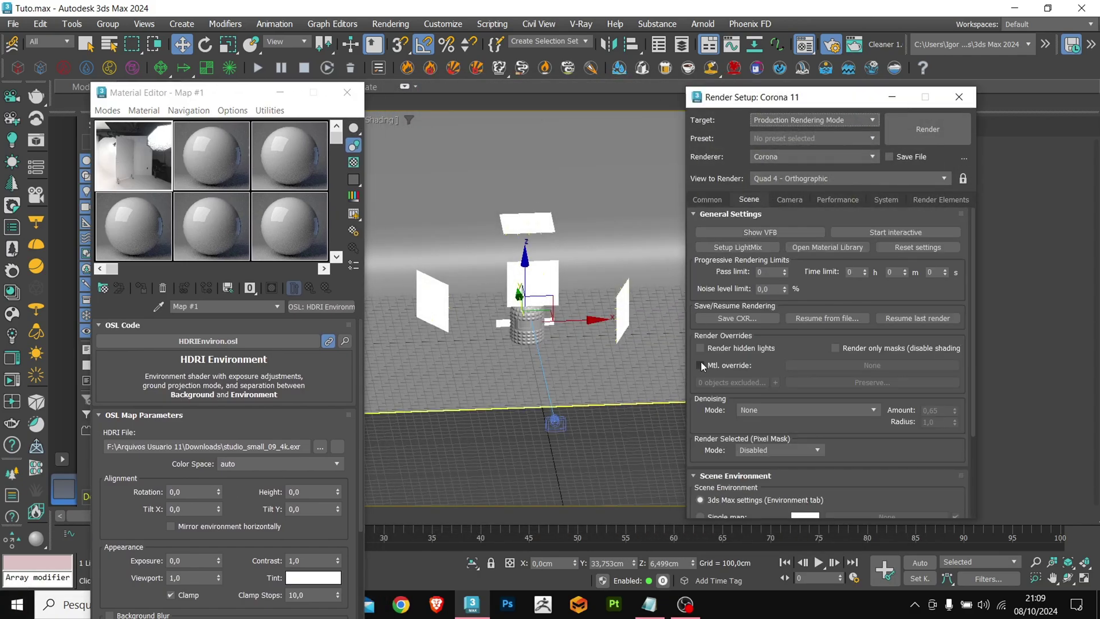
scroll(701, 363, down, 4)
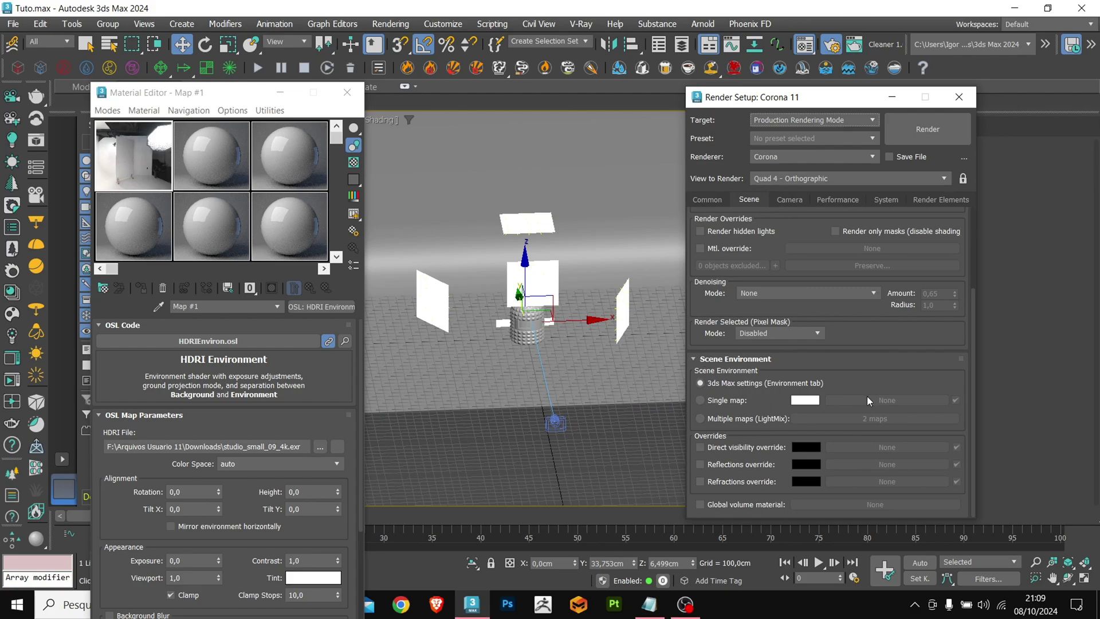
click(721, 405)
drag(166, 180, 886, 404)
click(797, 350)
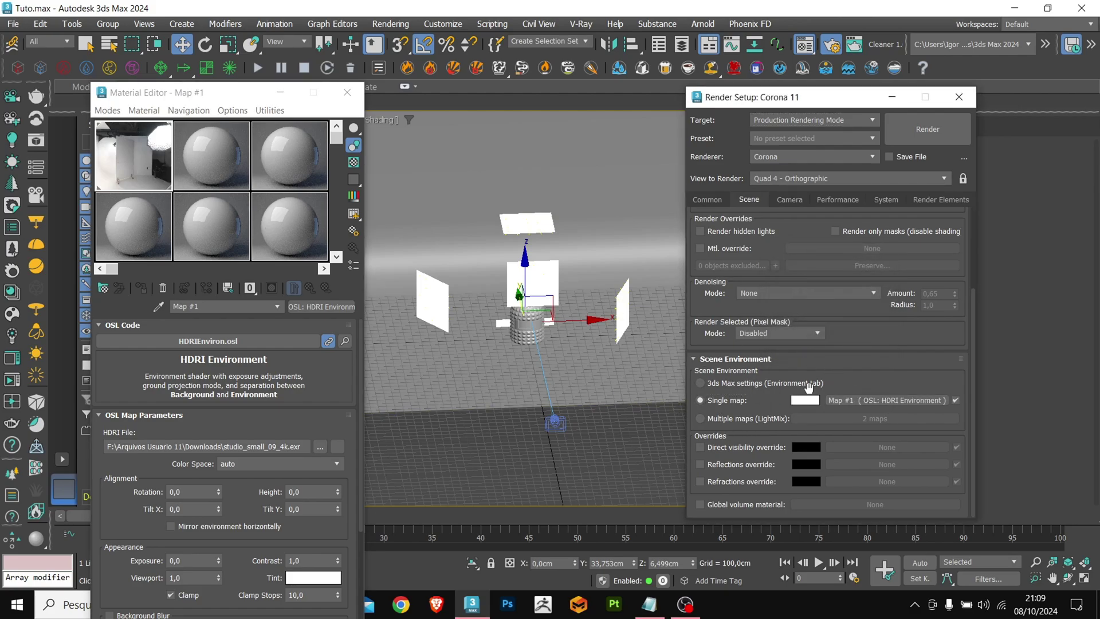
click(960, 99)
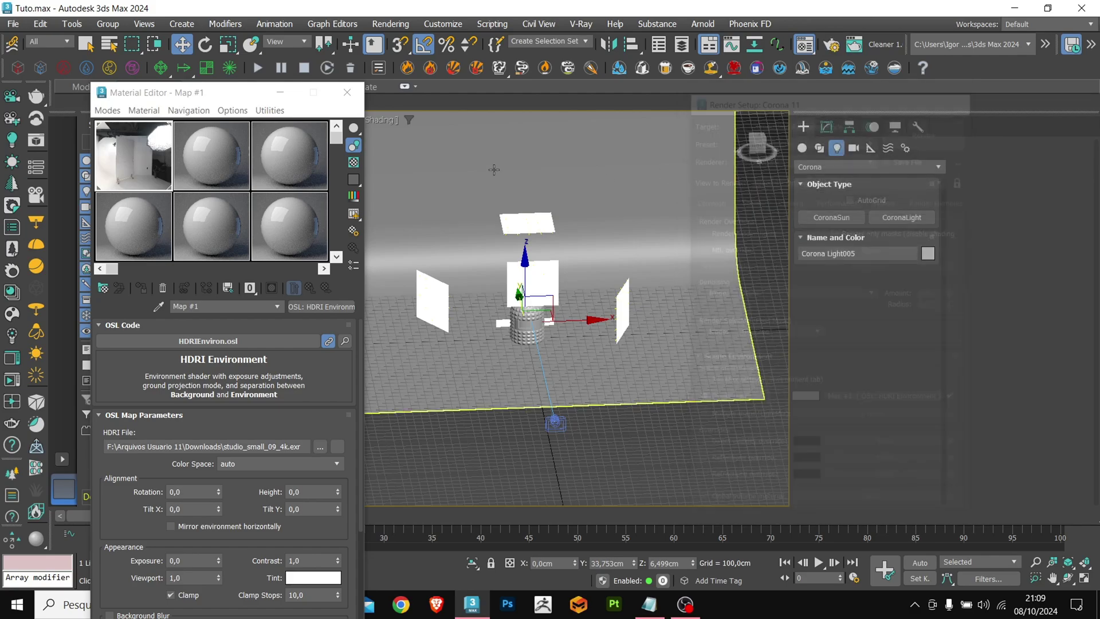
- Set the top light's intensity to 1,5
drag(246, 98, 167, 89)
scroll(767, 355, up, 3)
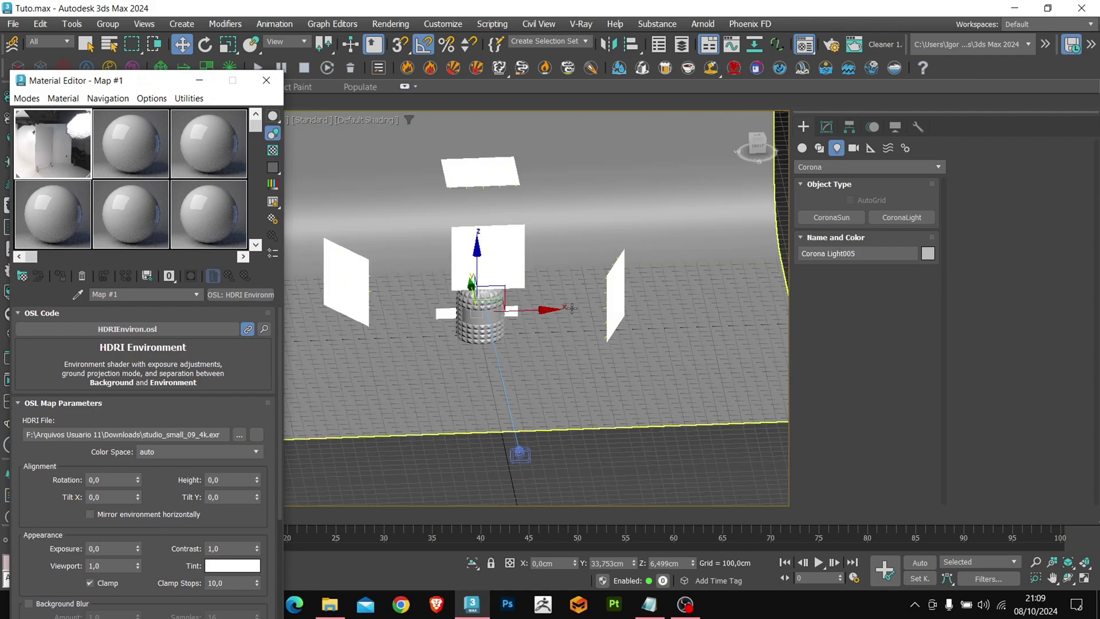
alt+middle_drag(768, 355, 813, 229)
click(826, 127)
middle_drag(487, 351, 553, 338)
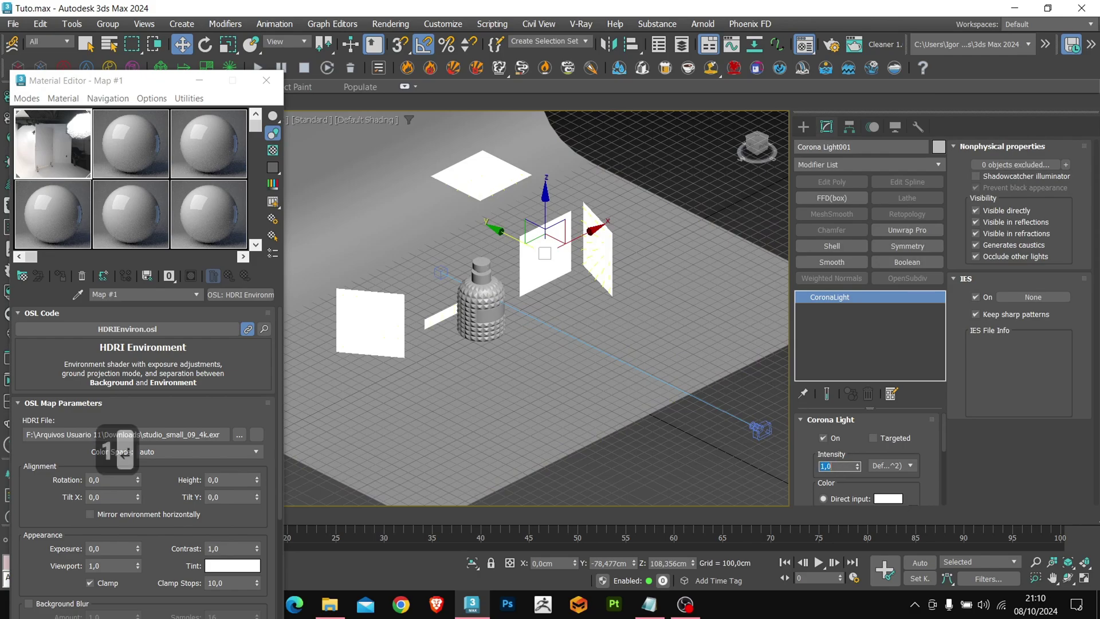
middle_drag(481, 241, 493, 254)
click(492, 189)
click(833, 466)
text(1,5)
key(Return)
- Set the small strip light's intensity to 1,8
scroll(491, 373, up, 3)
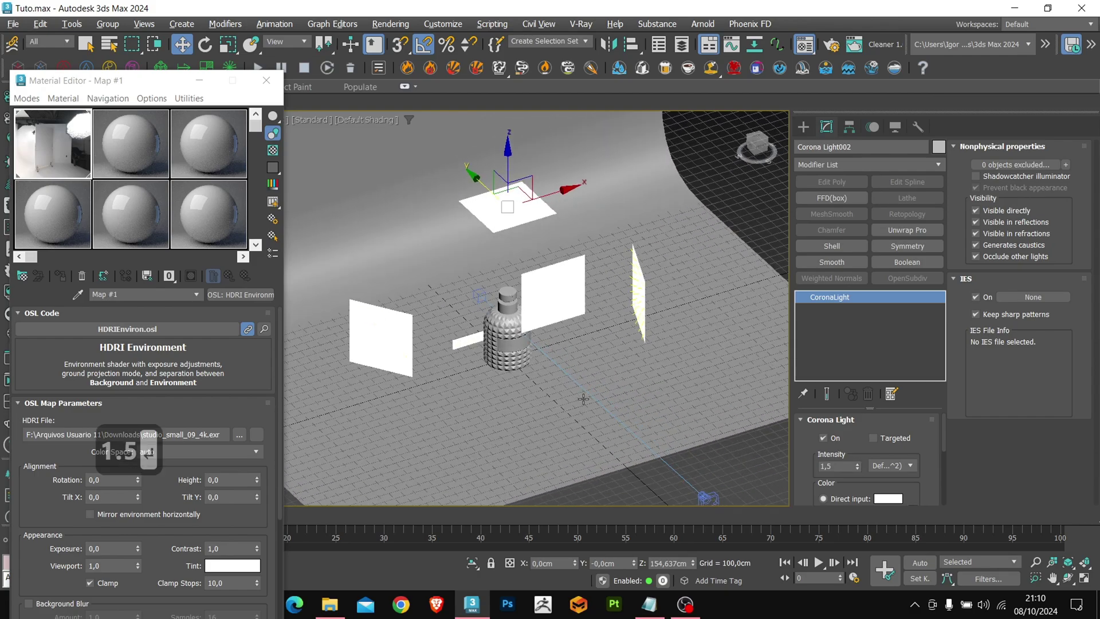
click(457, 355)
click(843, 465)
text(1,8)
key(Return)
- Give the right light intensity 5 and a 5000 K colour temperature
scroll(573, 382, up, 2)
alt+middle_drag(556, 384, 596, 382)
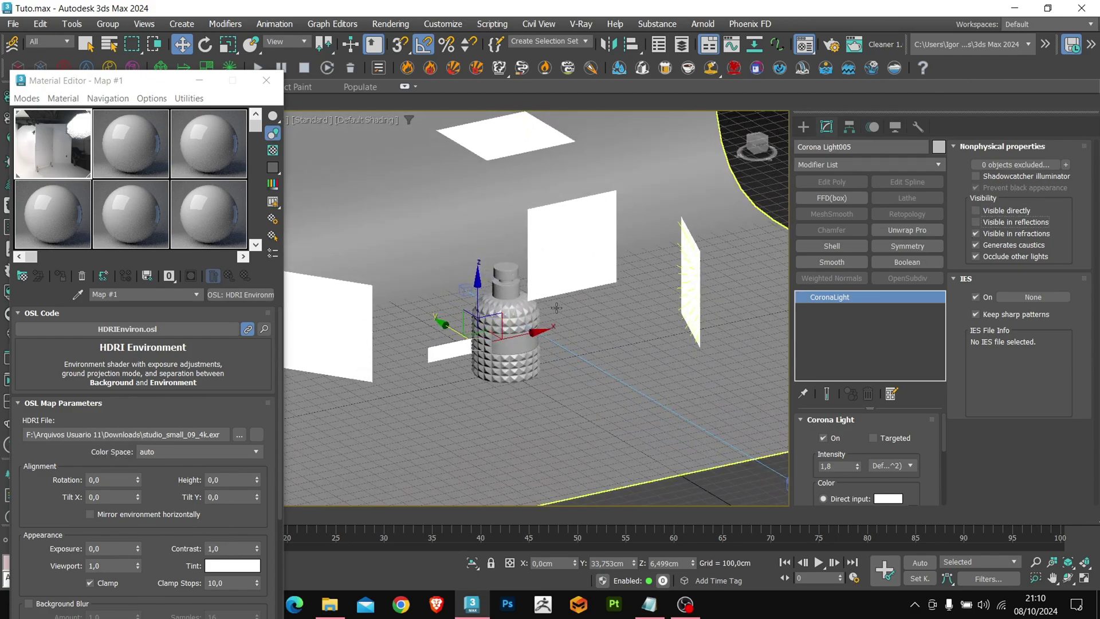
alt+middle_drag(601, 332, 745, 413)
click(627, 328)
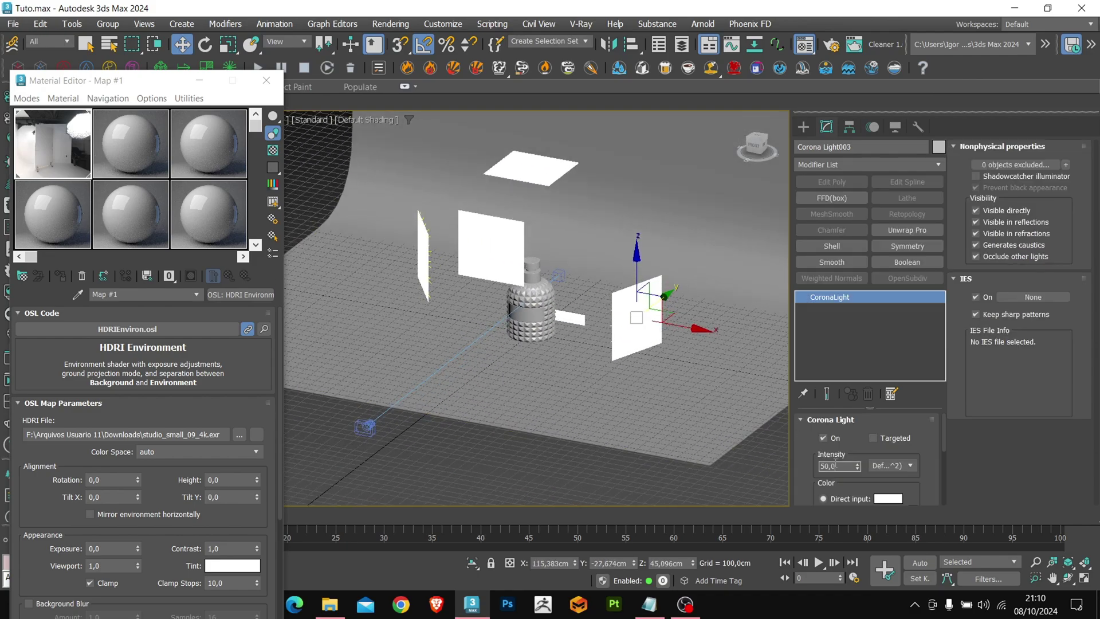
key(BackSpace)
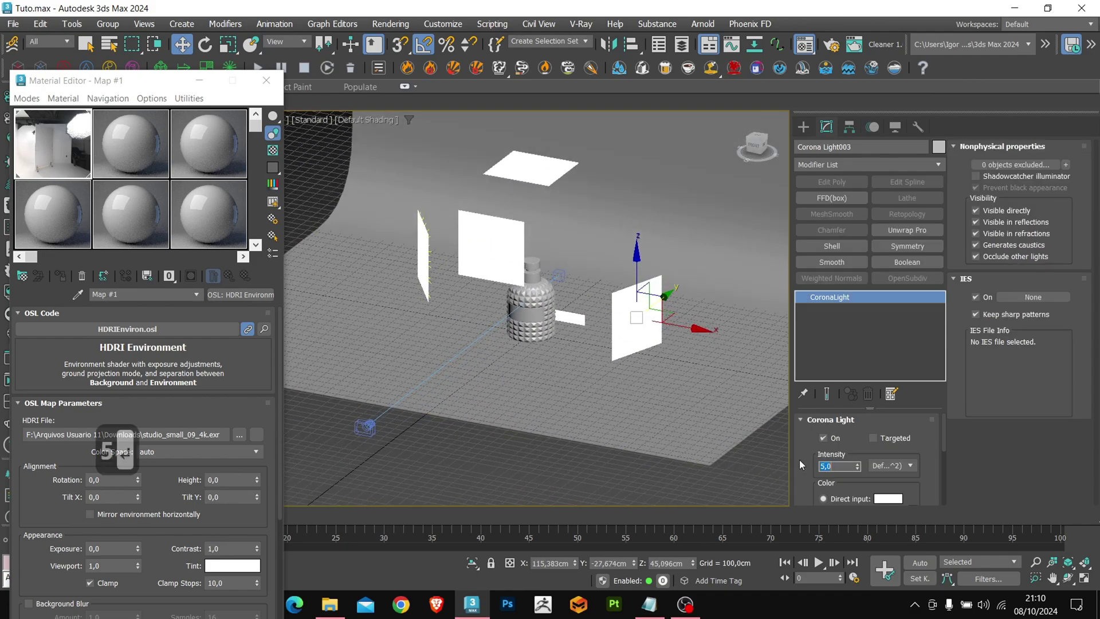
scroll(799, 459, down, 3)
click(842, 441)
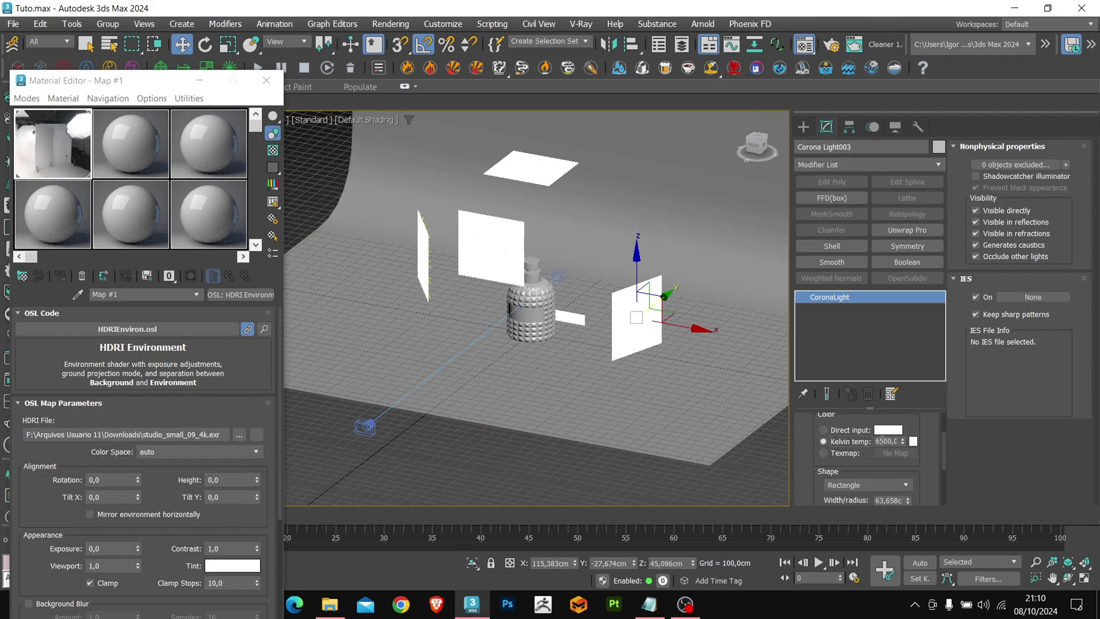
double_click(887, 441)
text(500)
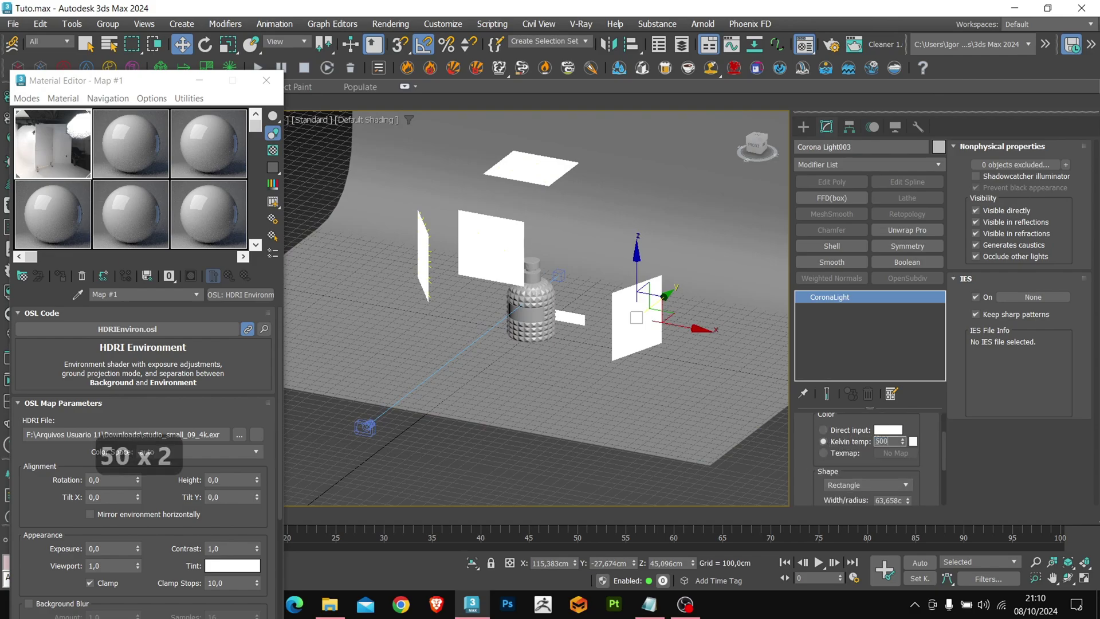
text(0)
key(Return)
- Give the left light intensity 15 and a 7500 K colour temperature
alt+middle_drag(416, 292, 427, 298)
click(424, 281)
alt+middle_drag(465, 330, 532, 336)
scroll(814, 443, up, 2)
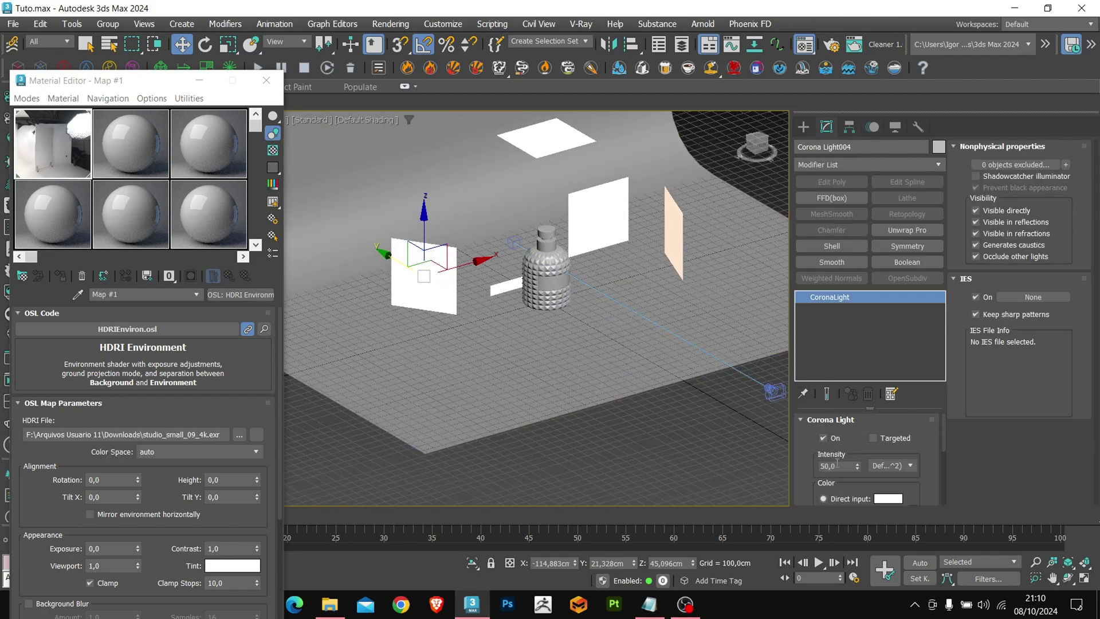
text(15)
scroll(799, 458, down, 2)
key(Return)
click(825, 458)
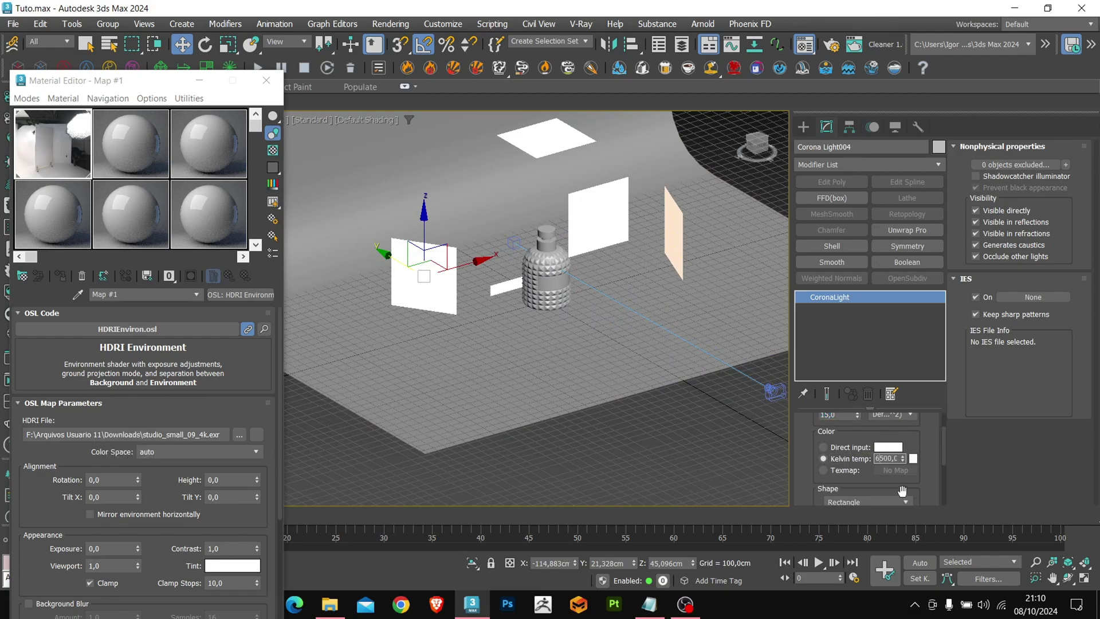
key(BackSpace)
text(7)
key(Return)
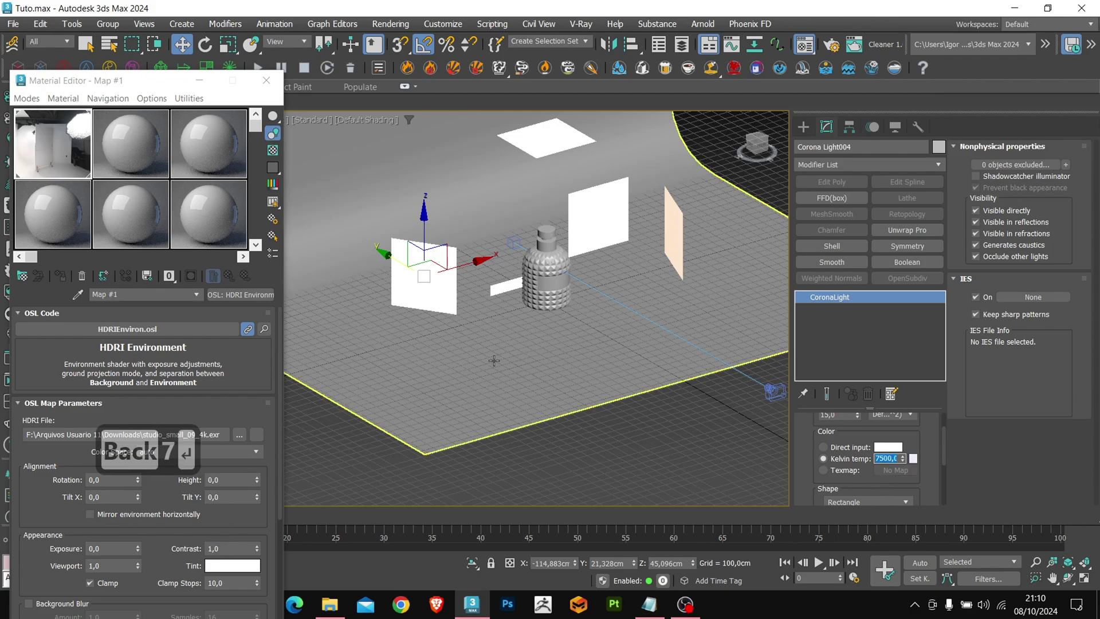
middle_drag(510, 343, 574, 334)
click(604, 229)
click(751, 150)
- Turn the second material slot into a metal Corona Physical material
drag(146, 85, 517, 101)
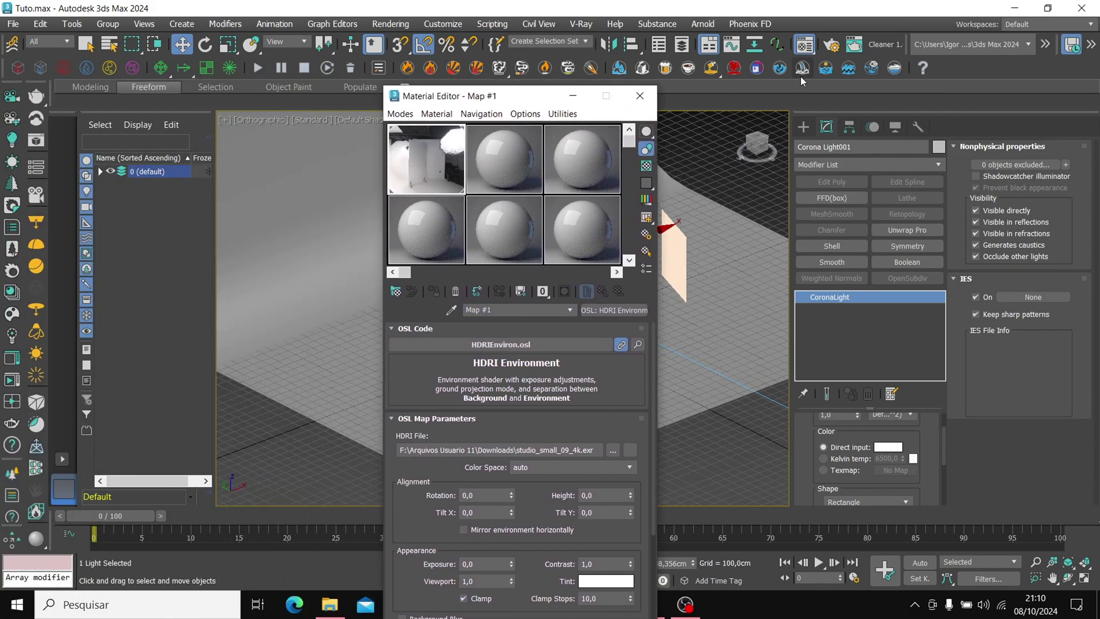
click(496, 173)
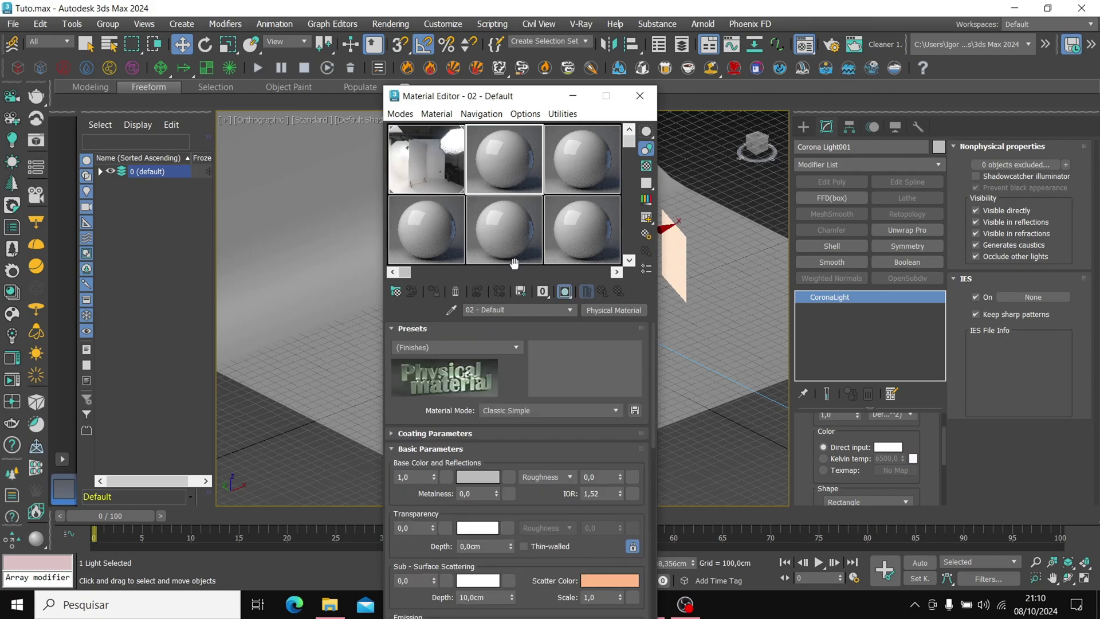
click(393, 293)
double_click(486, 360)
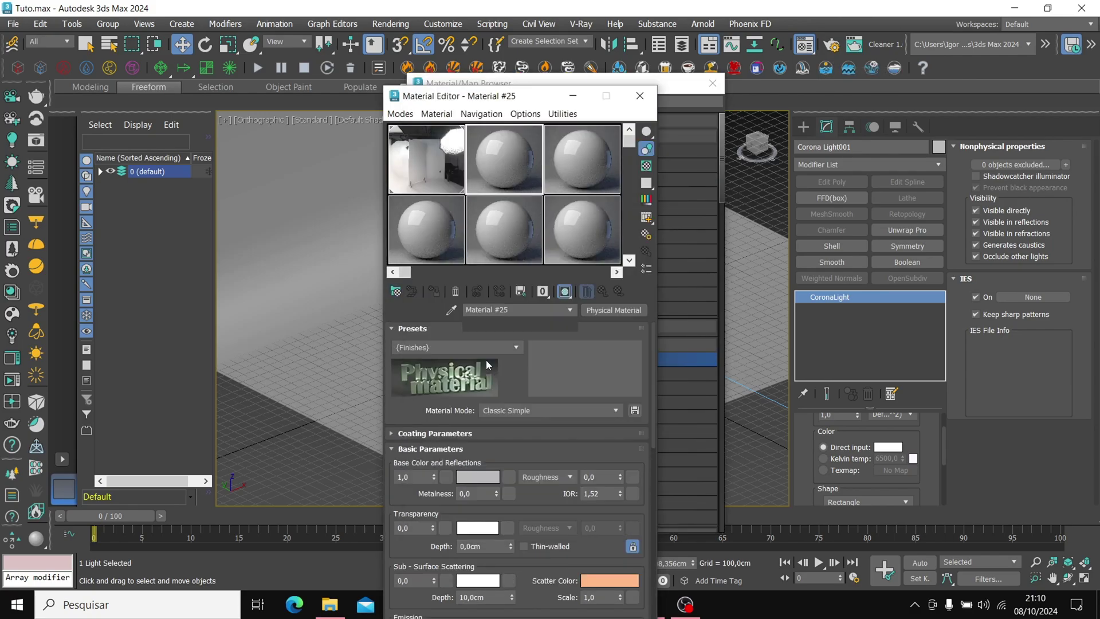
click(481, 369)
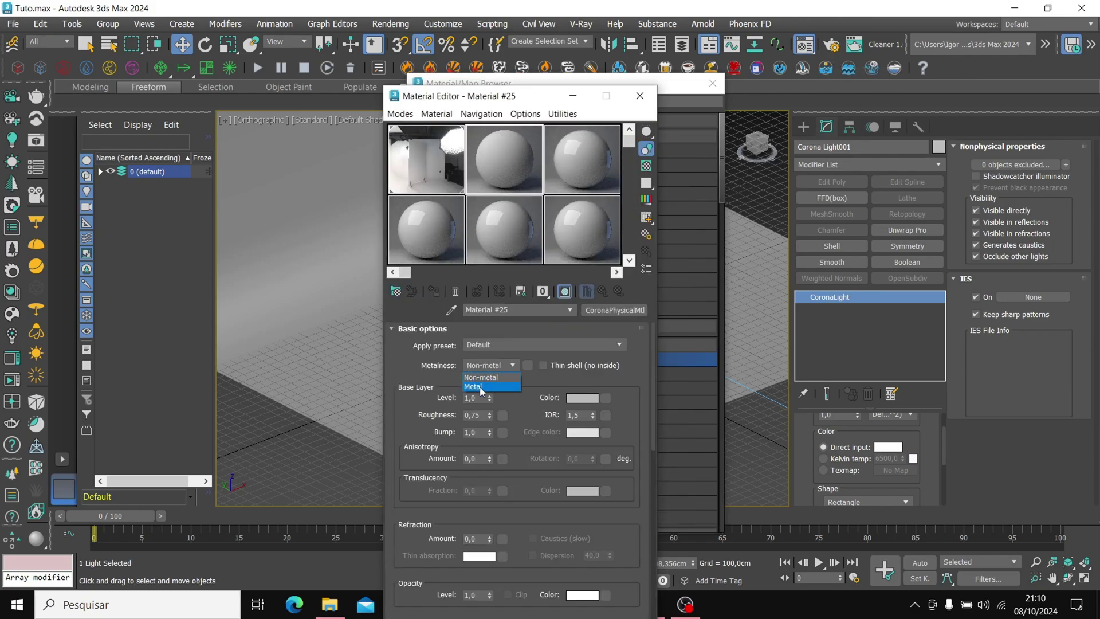
click(481, 381)
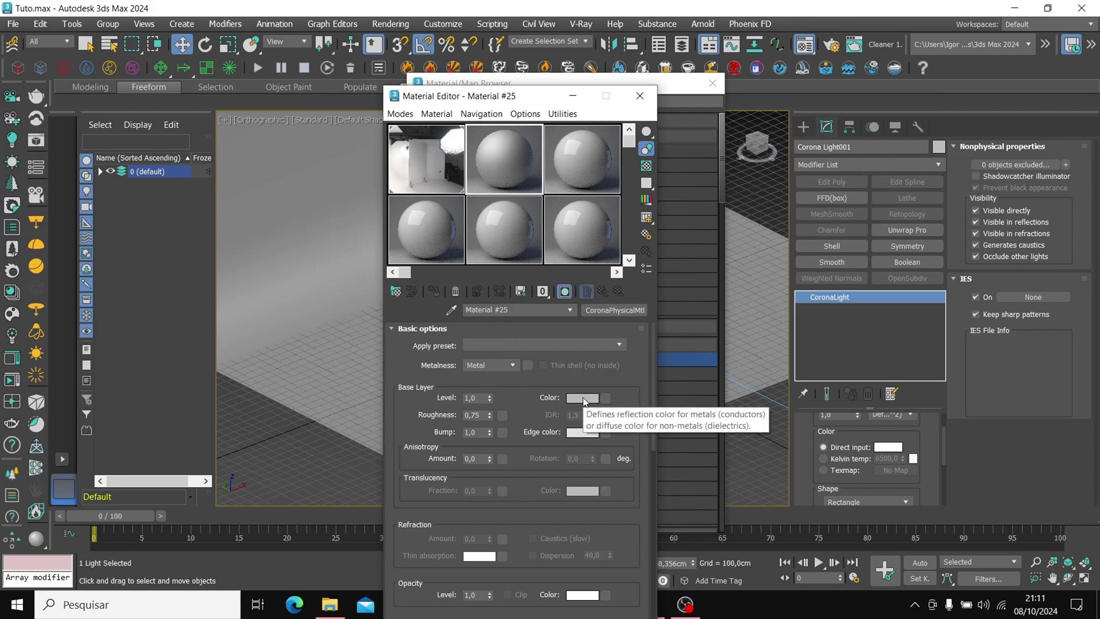
- Give the material a beige base colour, with the brown tone copied to the edge colour
click(583, 398)
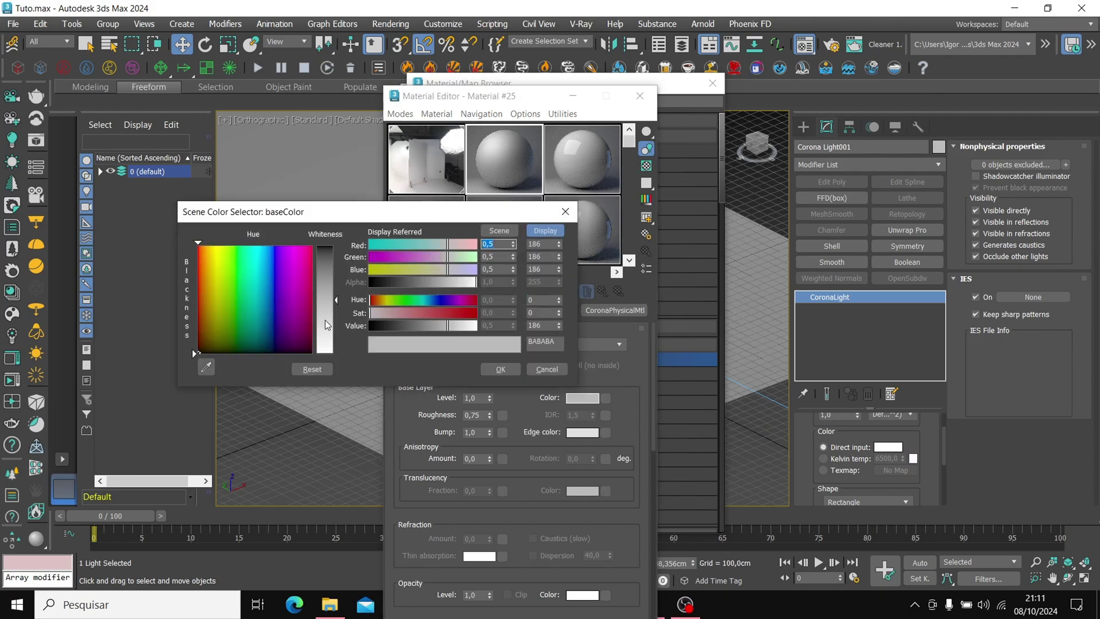
drag(341, 301, 338, 246)
drag(205, 341, 204, 334)
click(500, 369)
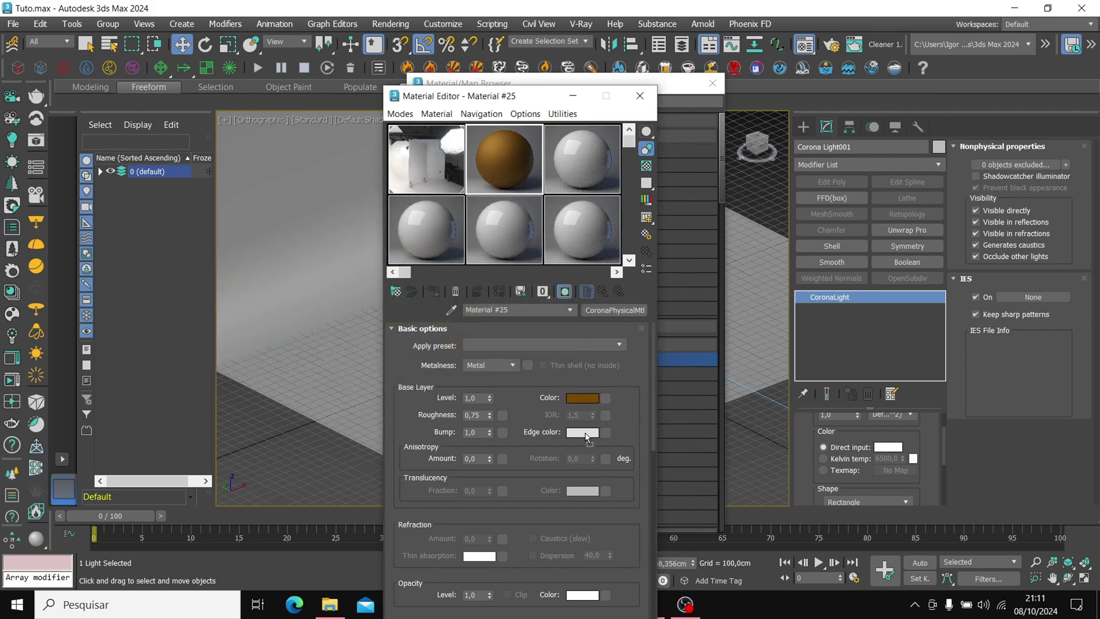
drag(582, 398, 584, 433)
click(506, 389)
click(592, 400)
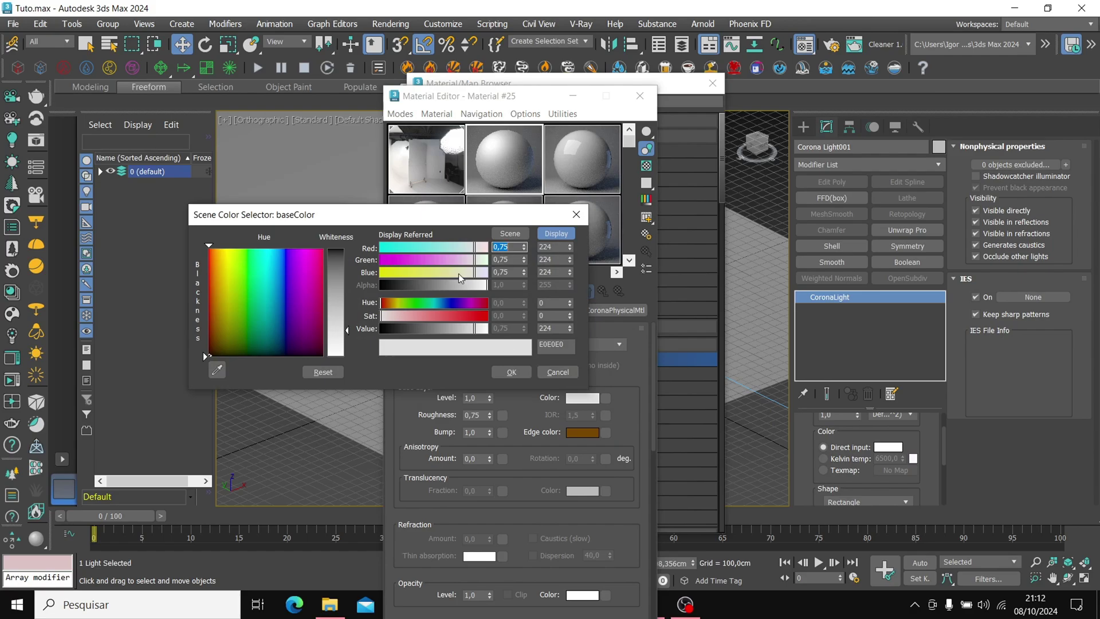
drag(475, 329, 446, 328)
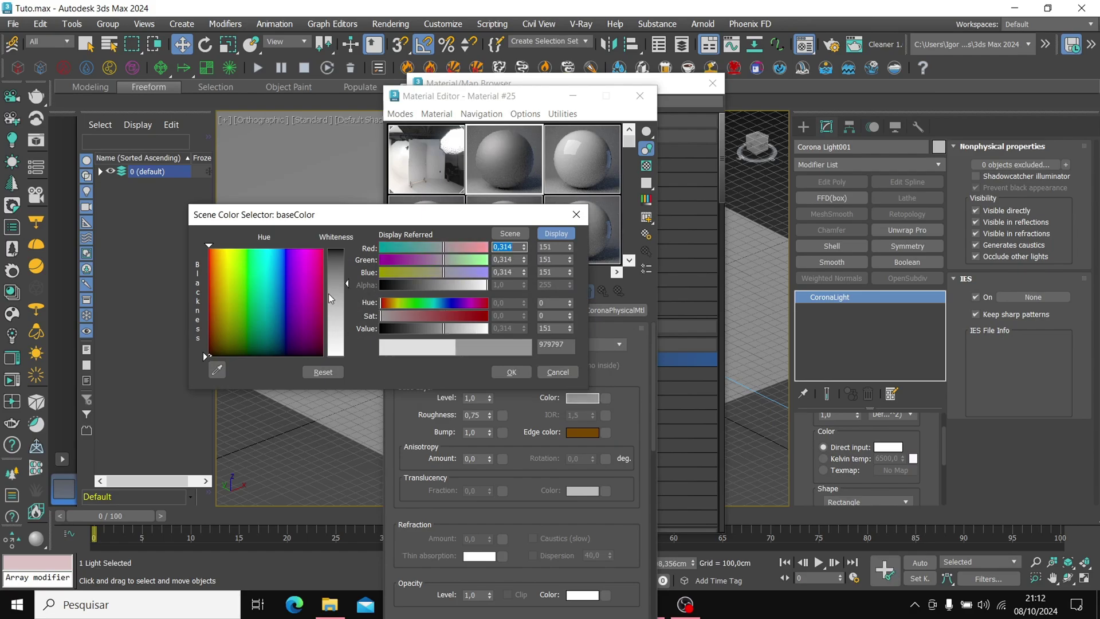
click(218, 298)
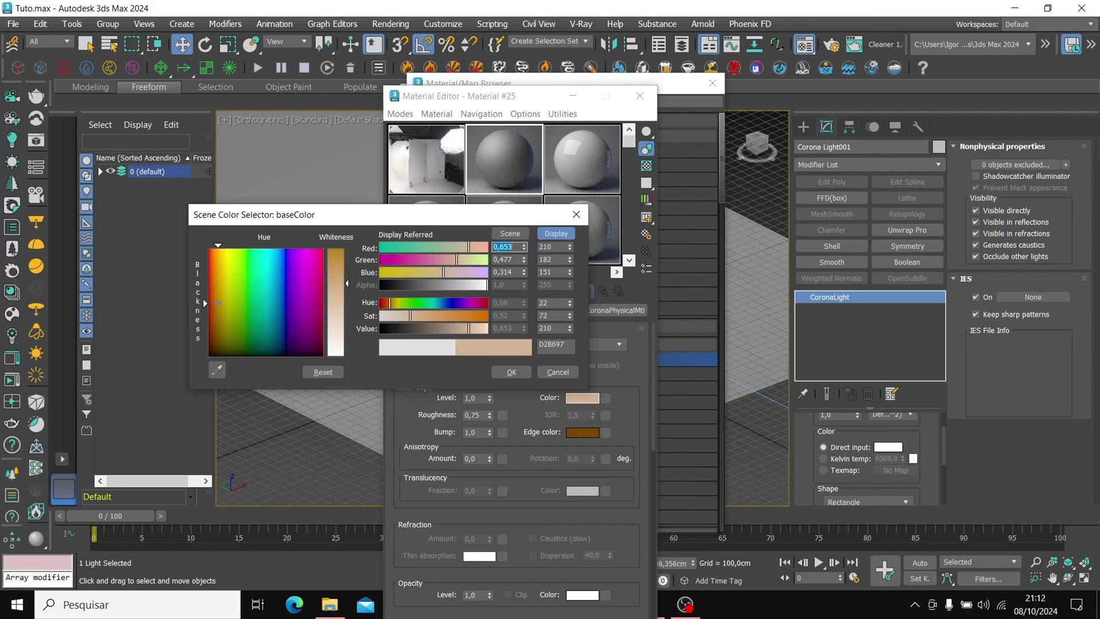
click(512, 373)
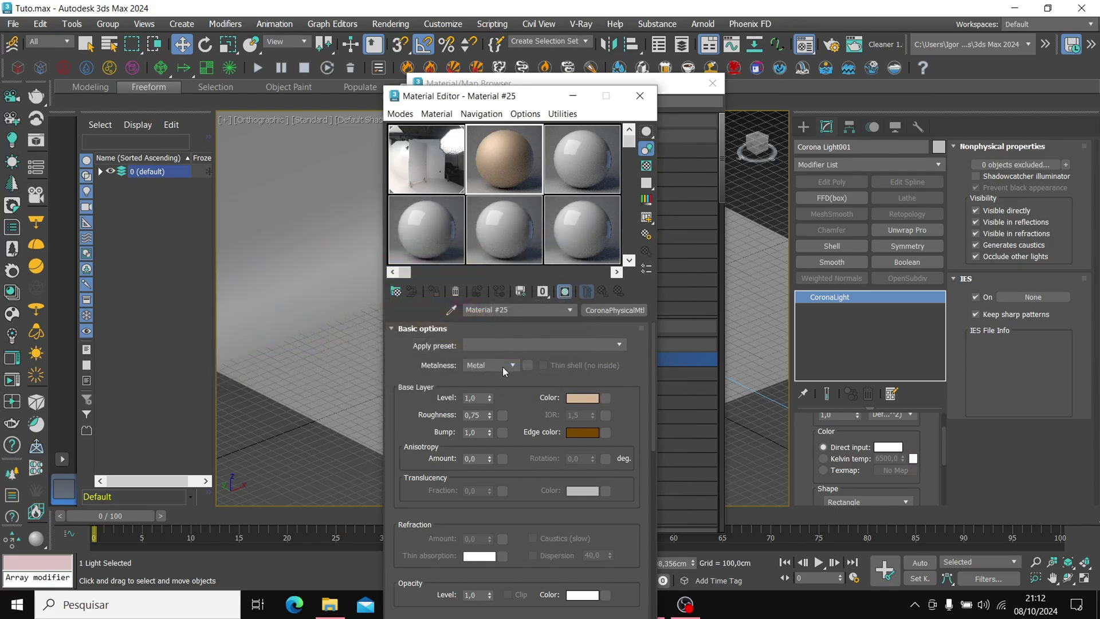
- Set the material's roughness to 0.45 and its anisotropy amount to 0.1
text(.45)
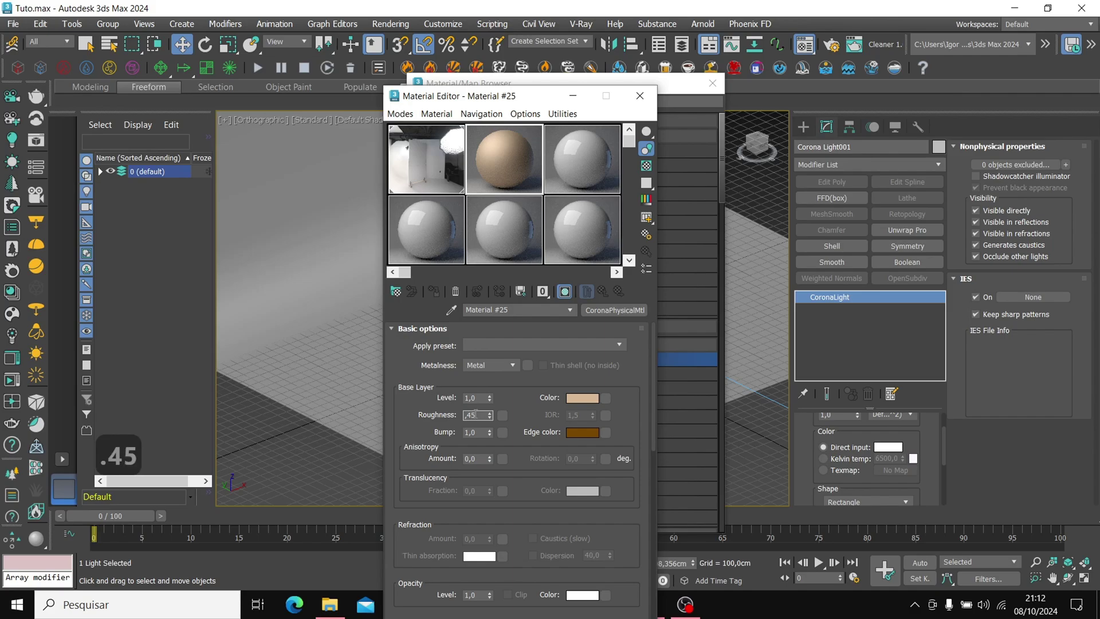
key(Return)
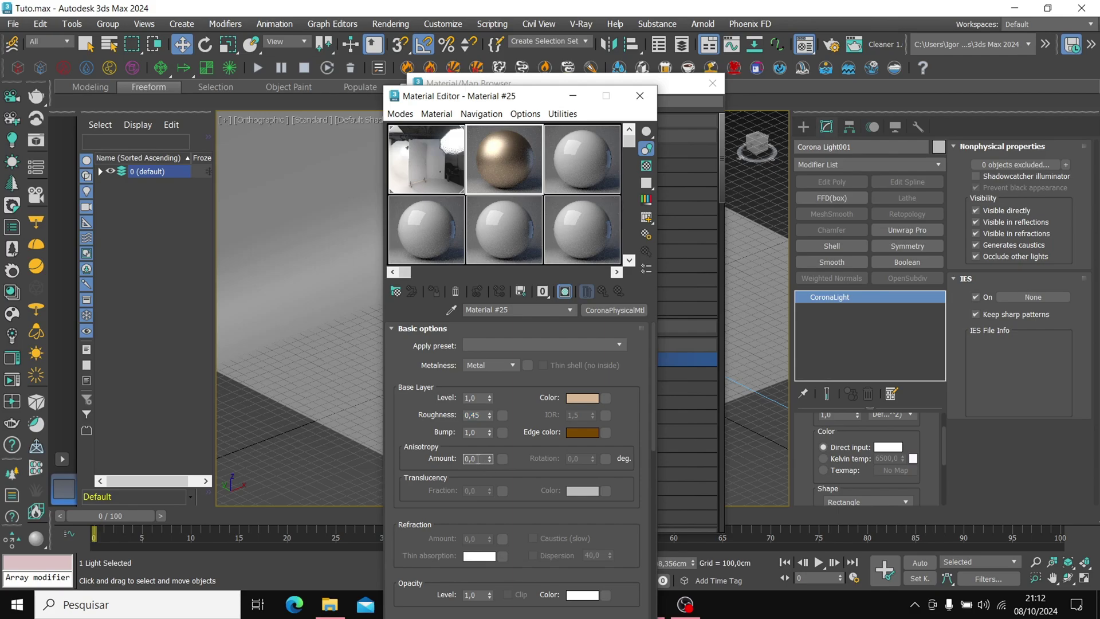
key(BackSpace)
text(1)
key(Return)
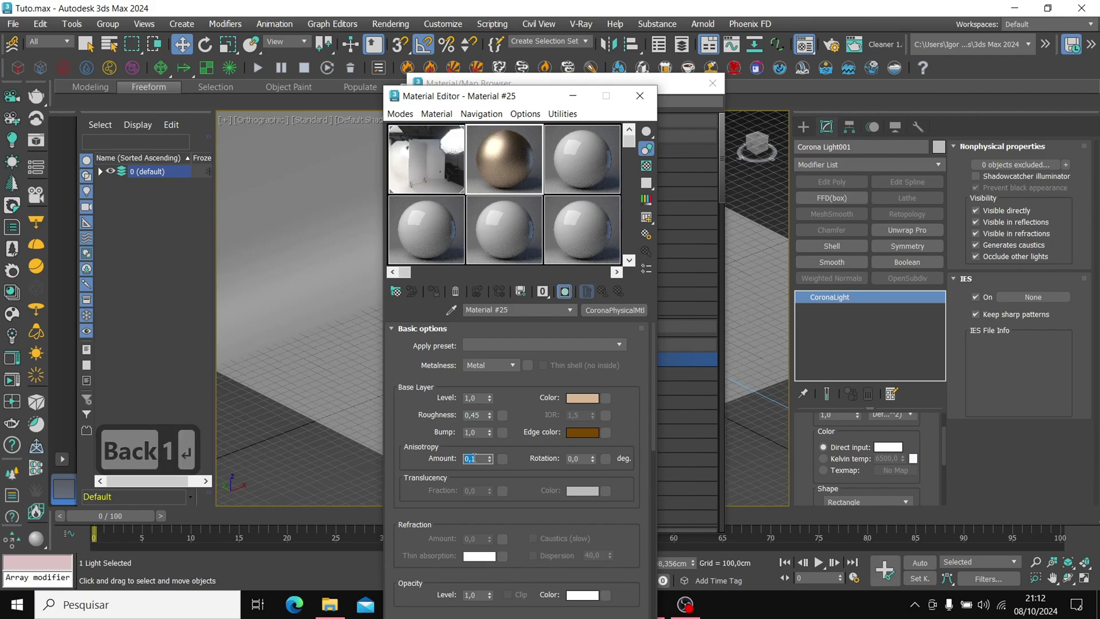
- Shift the base colour to a pinker peach tone (D6AB94)
click(583, 398)
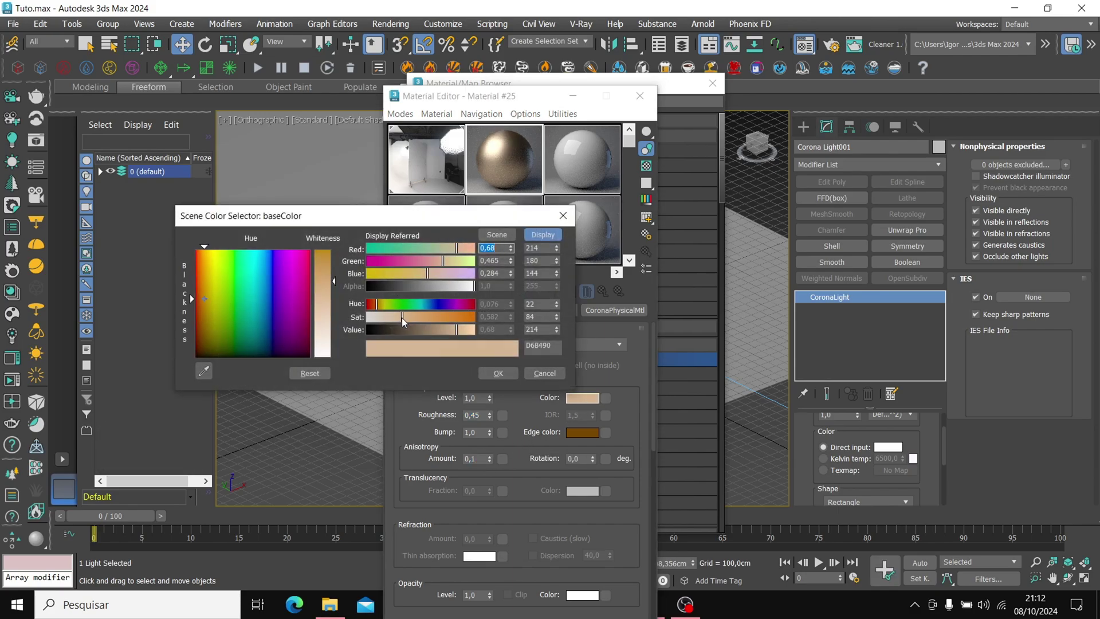
drag(403, 318, 404, 318)
drag(429, 273, 429, 273)
drag(443, 266, 439, 264)
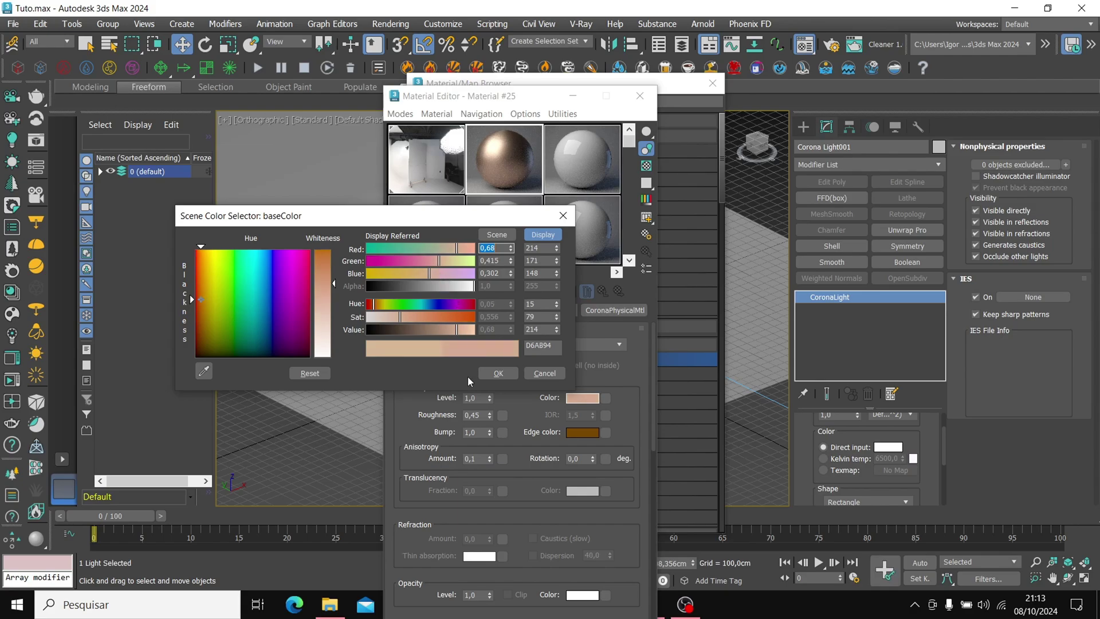
click(496, 373)
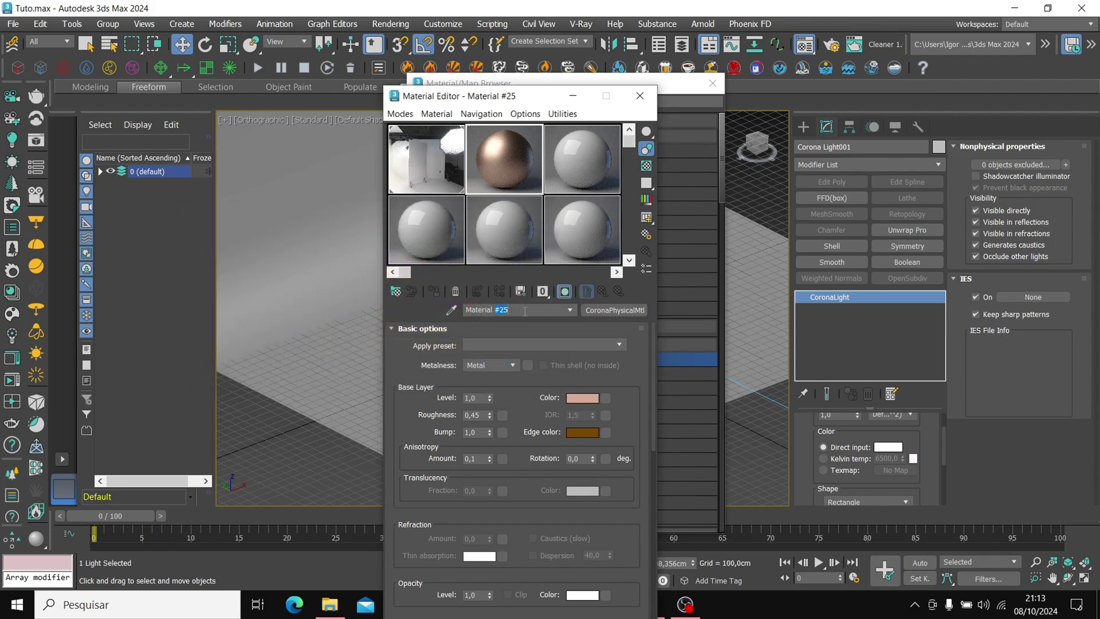
- Rename the material to 'Background' and select the backdrop Plane003
key(ctrl+a)
text(Bac)
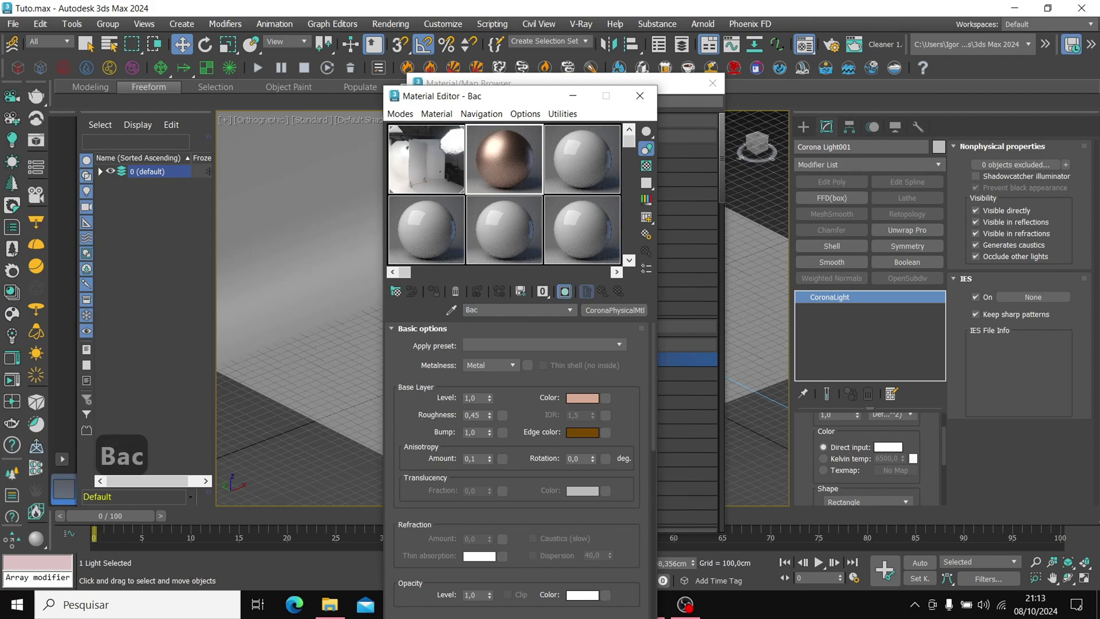
text(kgournd)
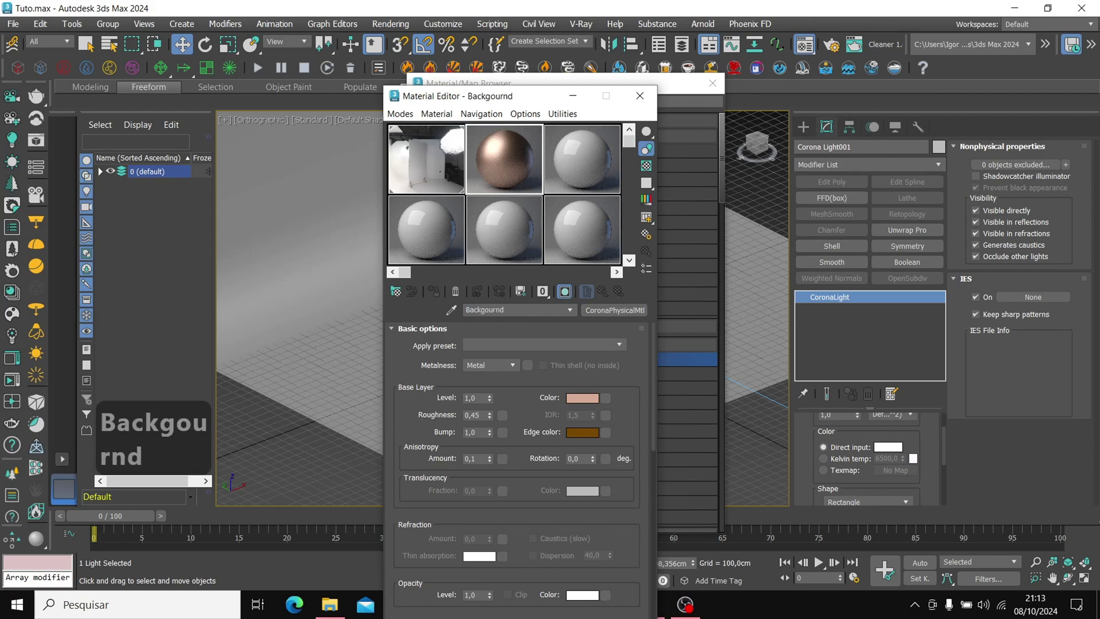
key(BackSpace)
key(BackSpace)
key(BackSpace)
key(BackSpace)
key(BackSpace)
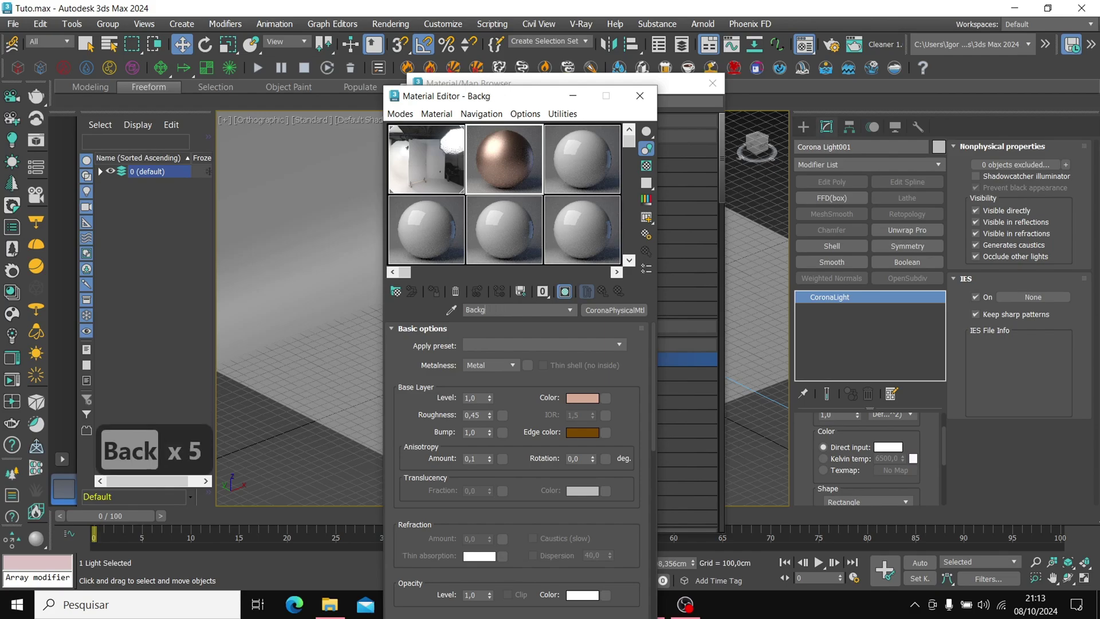
text(round)
key(Return)
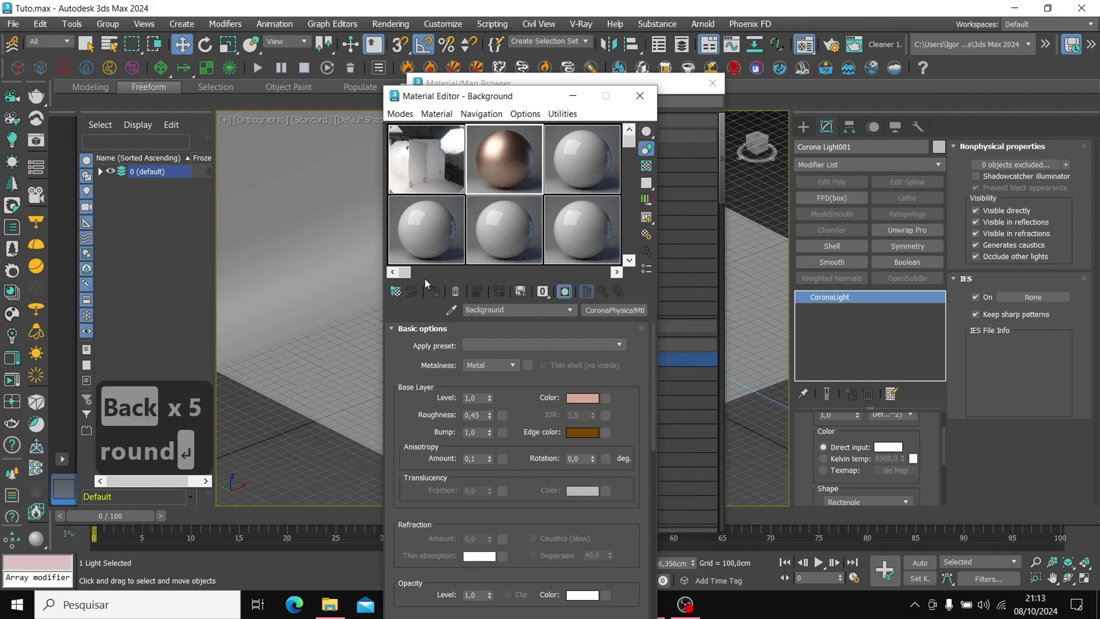
click(361, 247)
- Apply Background to Plane003 and view through Corona Camera001 with the safe frame shown
click(434, 291)
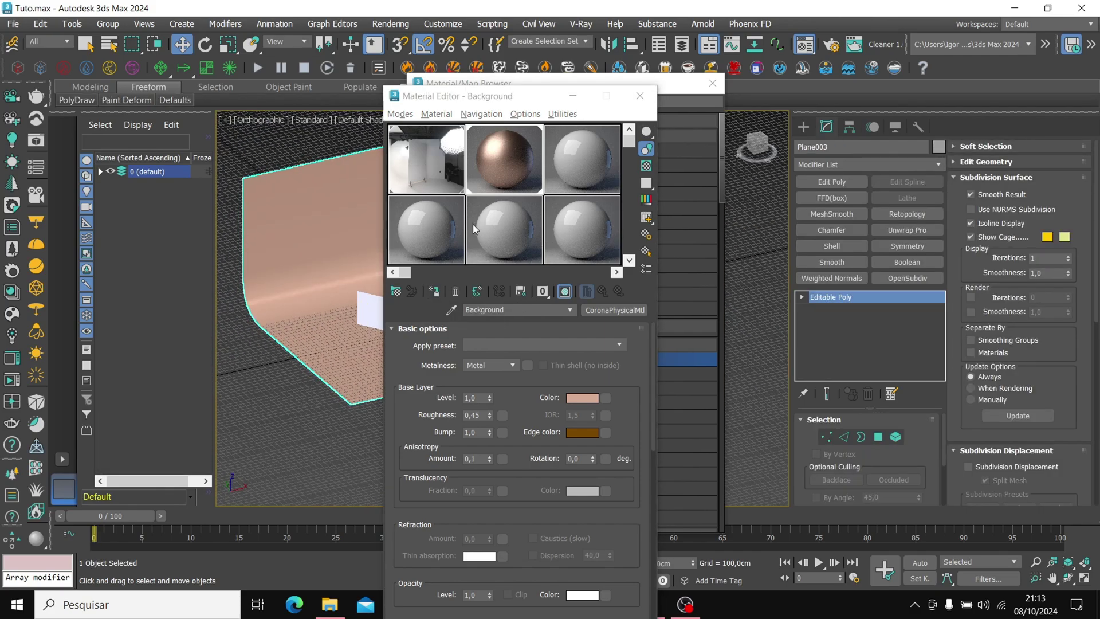
click(572, 95)
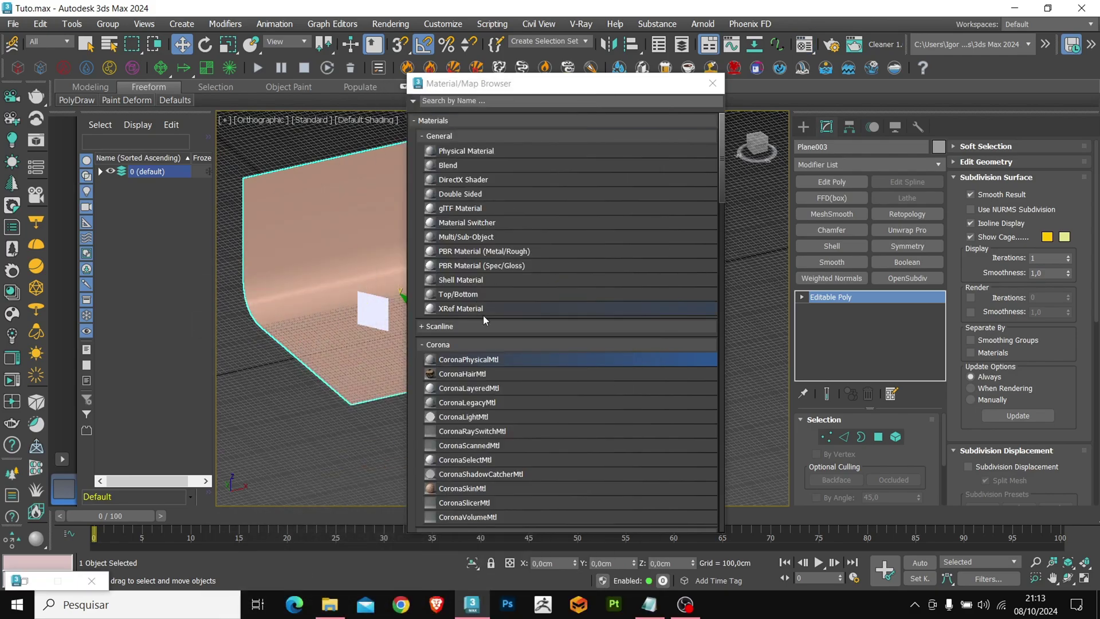
click(831, 45)
click(266, 120)
mouse_move(276, 140)
click(452, 135)
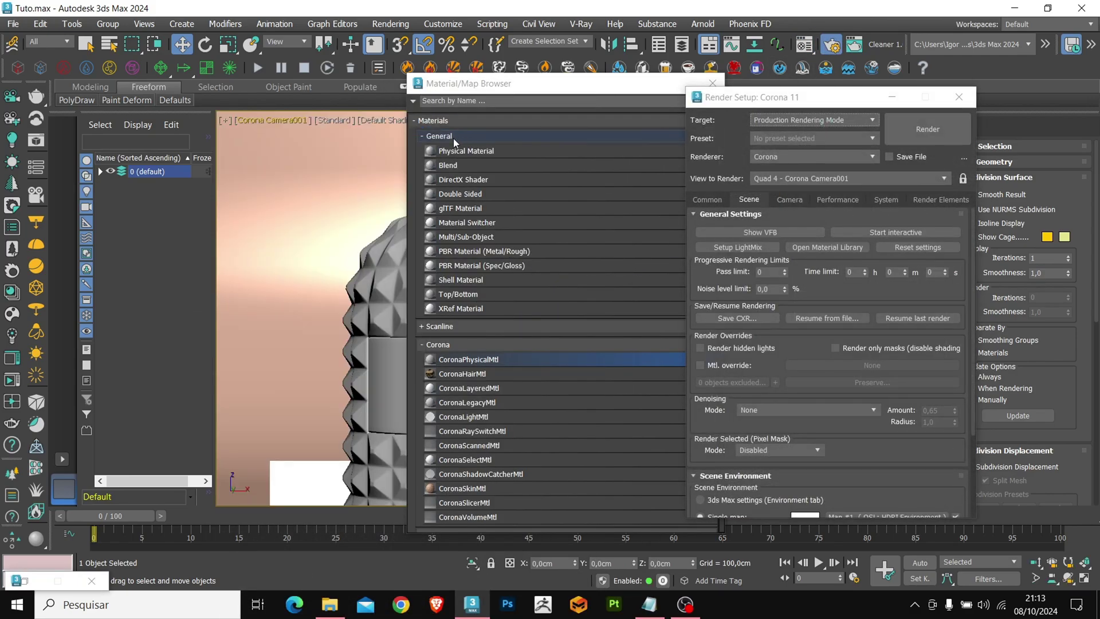
key(f)
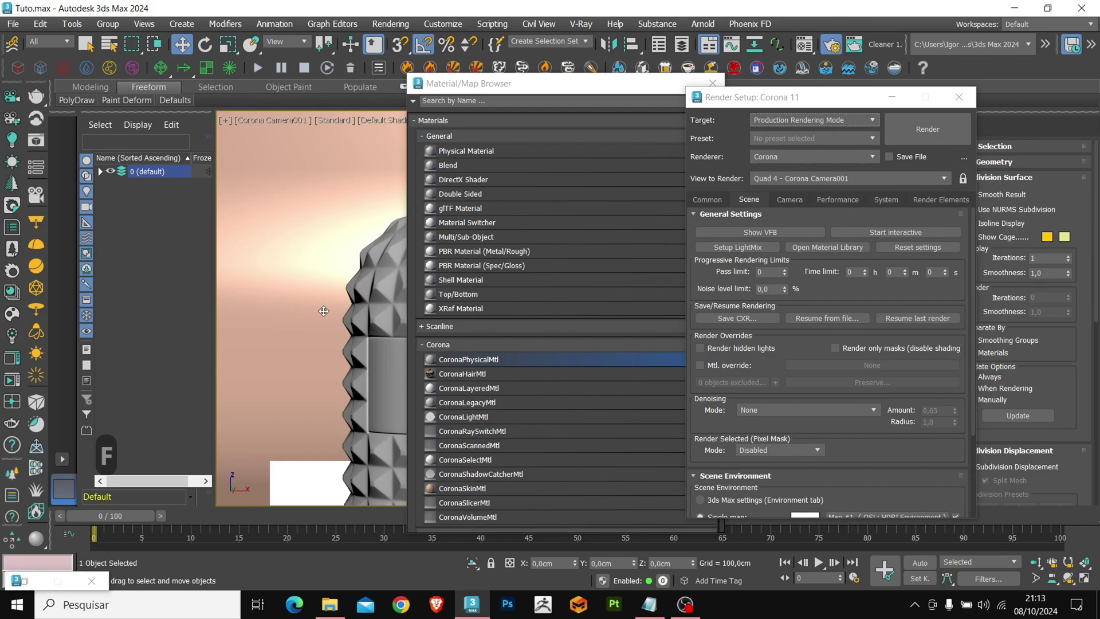
click(713, 83)
key(shift+f)
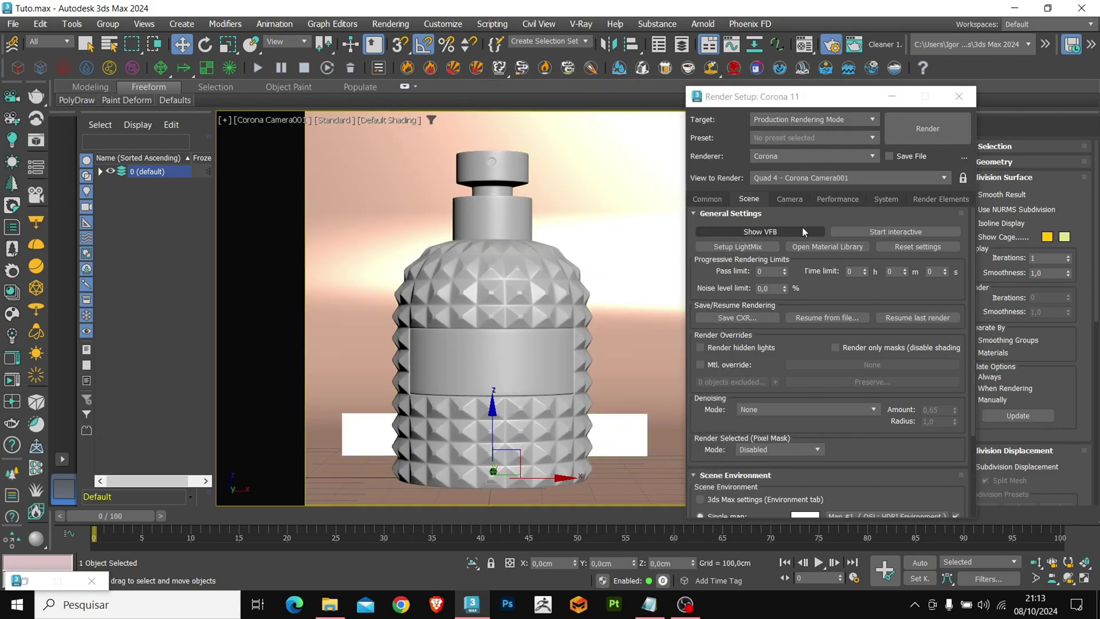
- Set denoising to Corona High Quality and generate the LightMix layers
click(764, 409)
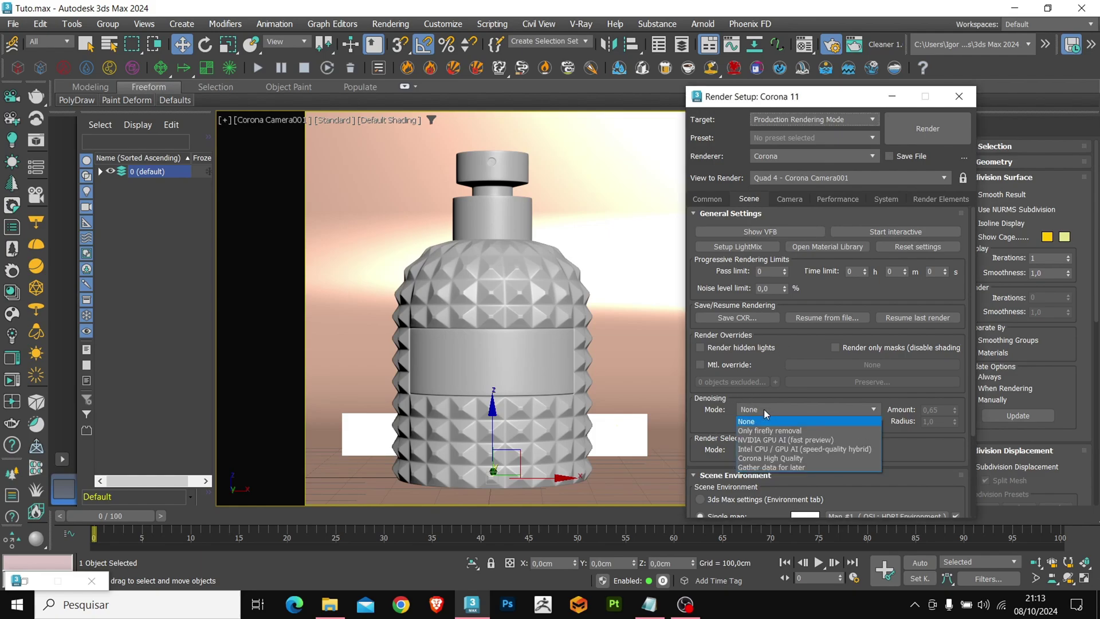
click(769, 455)
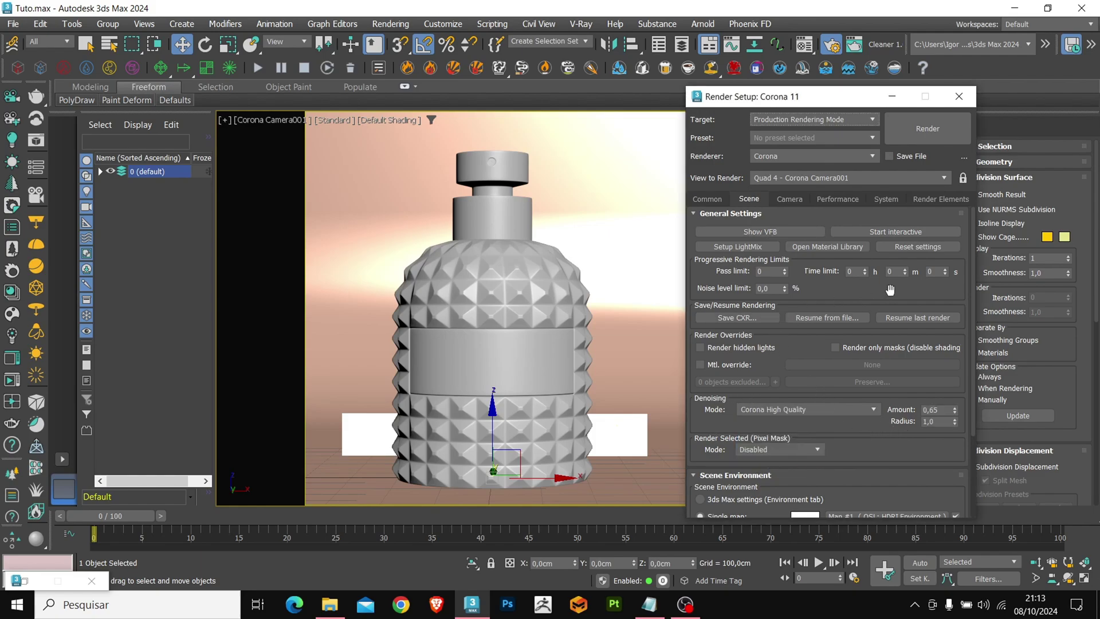
click(743, 245)
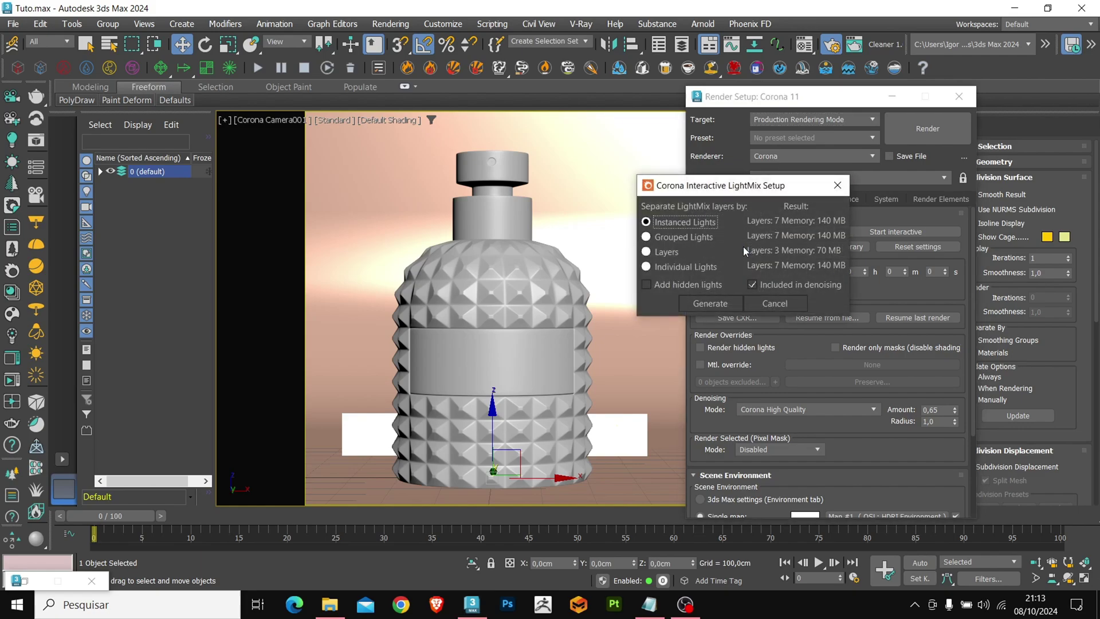
click(712, 305)
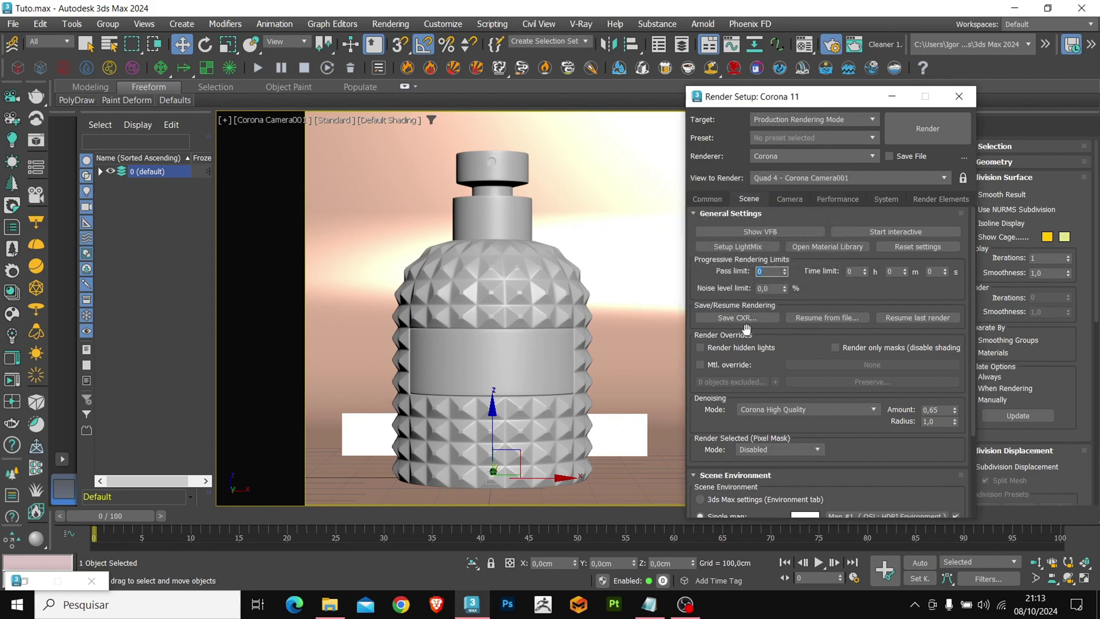
- Run an interactive test render, check the LightMix light layers, then stop and close it
click(899, 235)
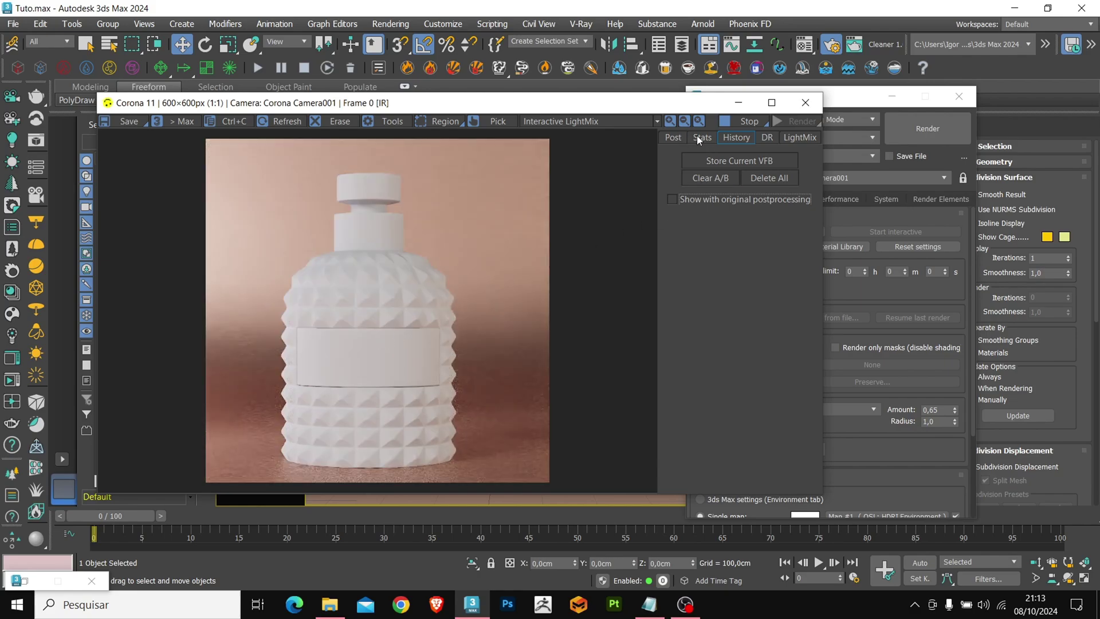
click(798, 138)
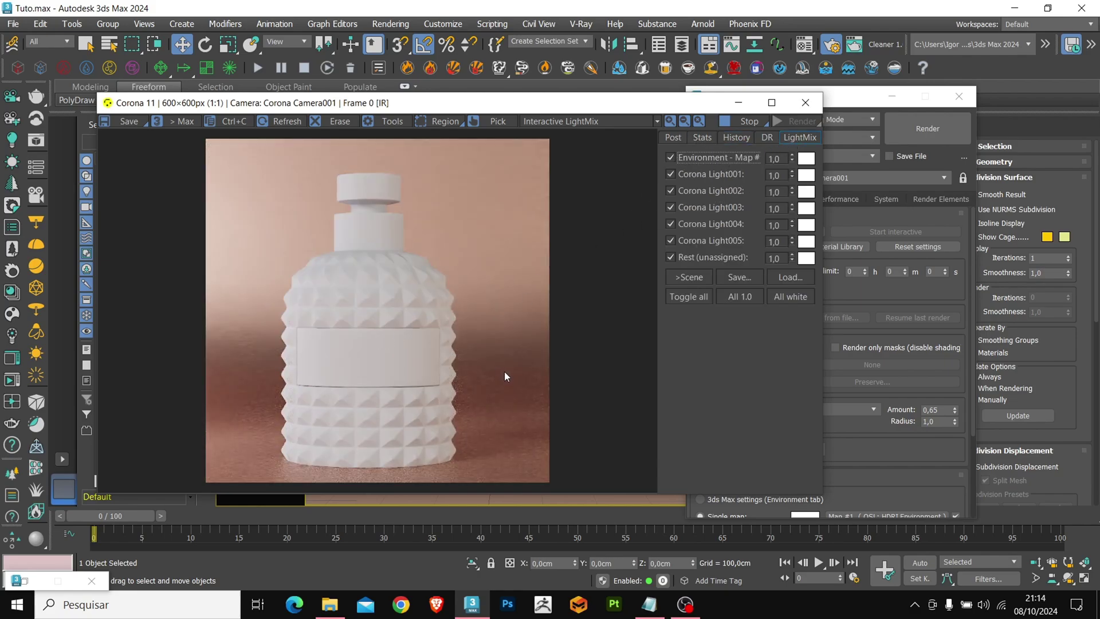
click(747, 121)
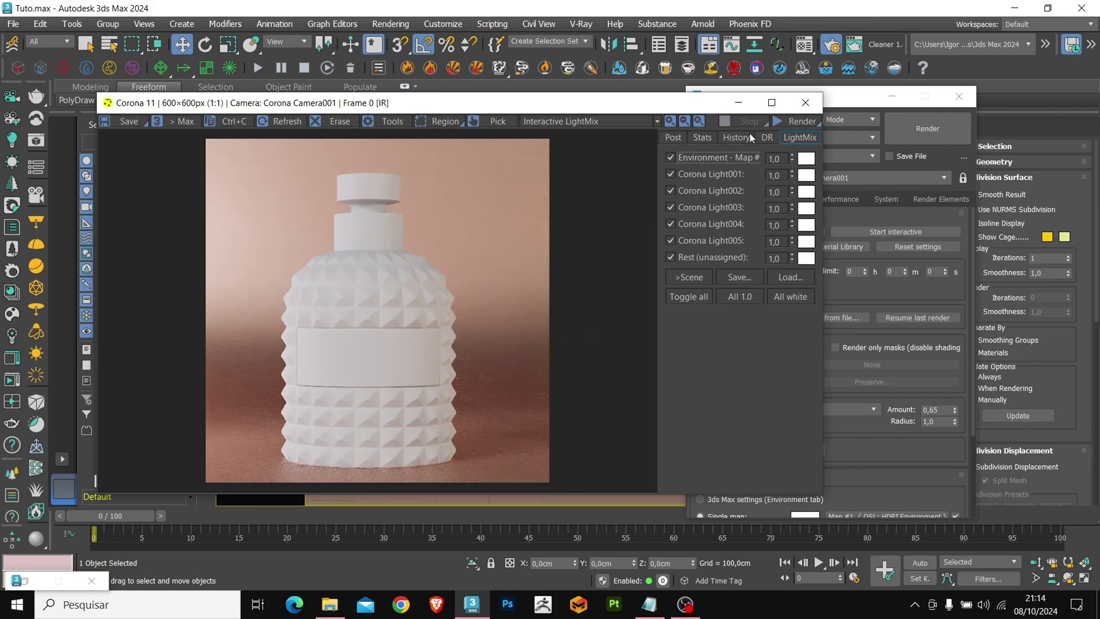
click(805, 103)
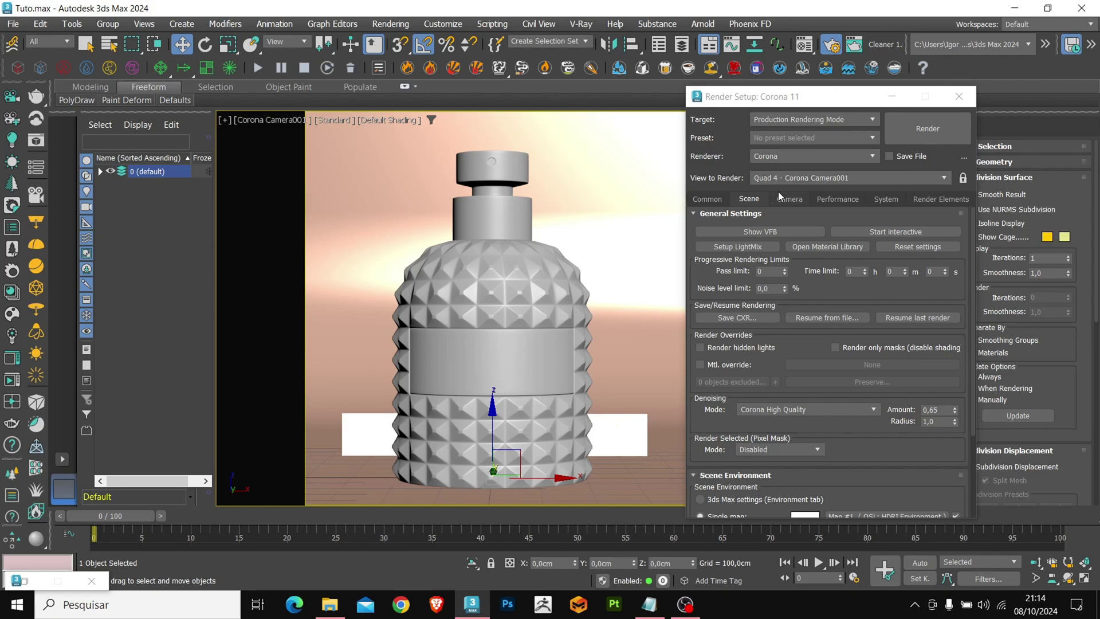
- Load Glass Clear from the Corona library's Glass category into an empty sample slot
click(804, 45)
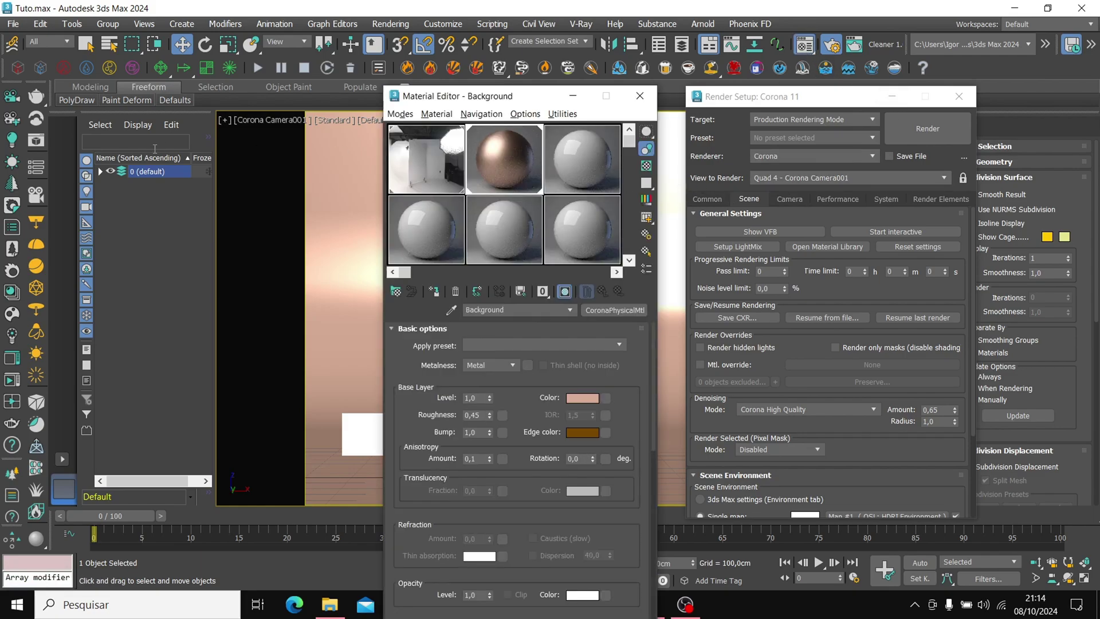
click(10, 294)
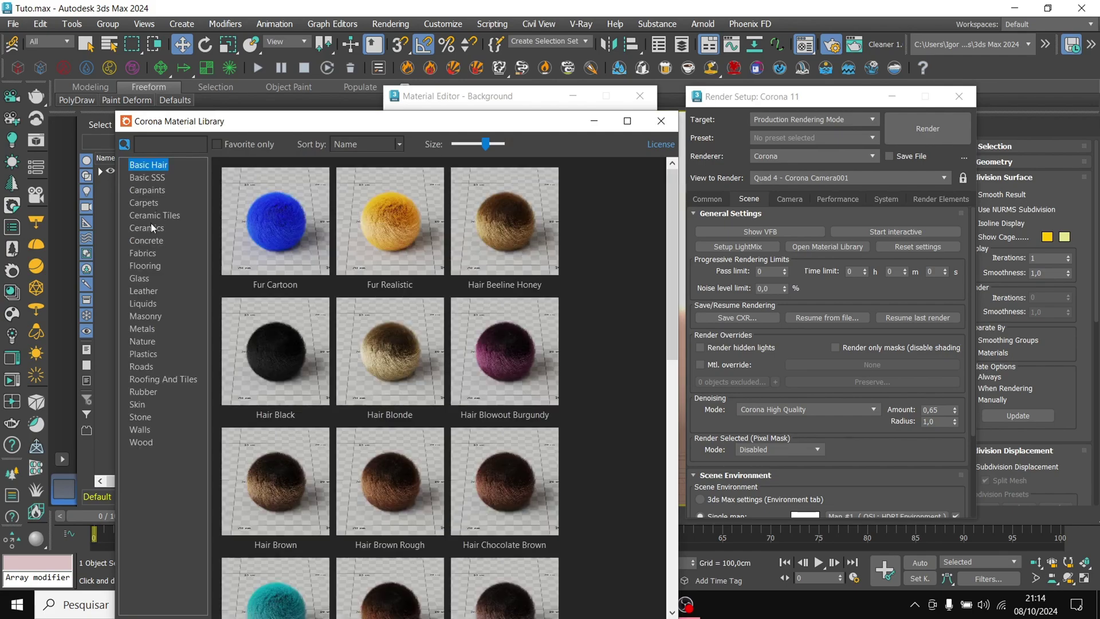
click(139, 279)
drag(670, 246, 674, 261)
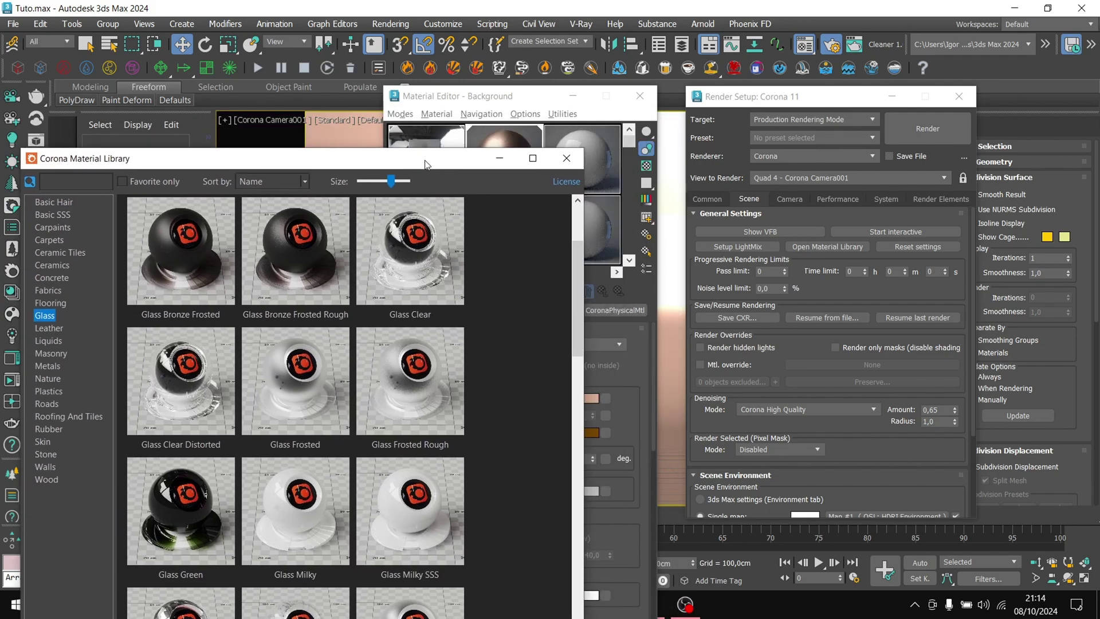
drag(424, 165, 310, 146)
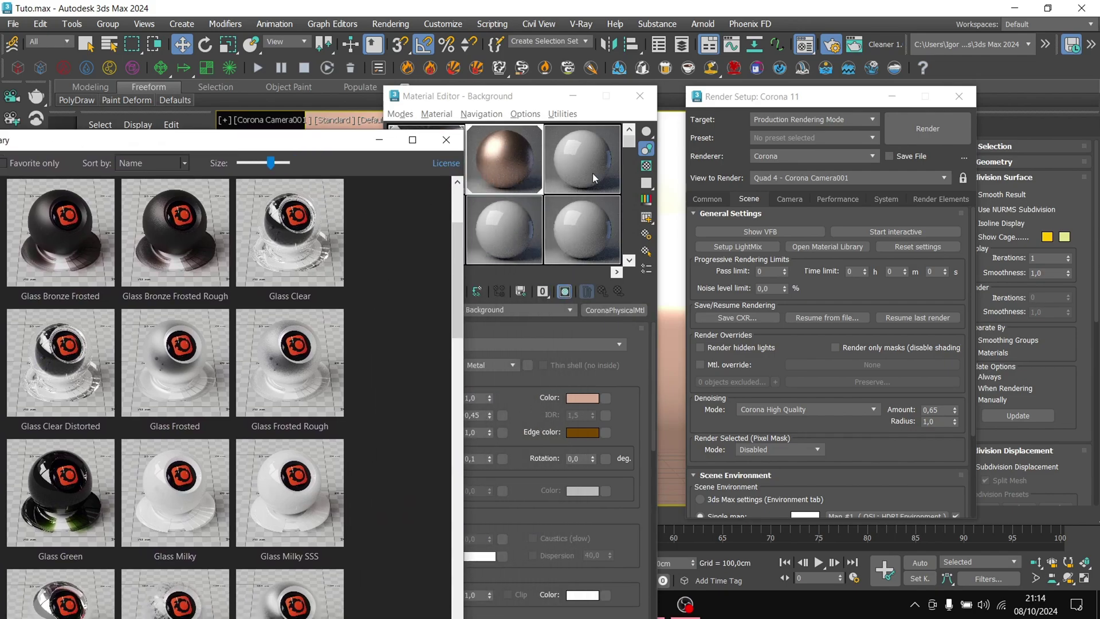
click(548, 181)
drag(289, 232, 582, 160)
- Load Wine White from the library into the sixth sample slot
drag(281, 144, 993, 110)
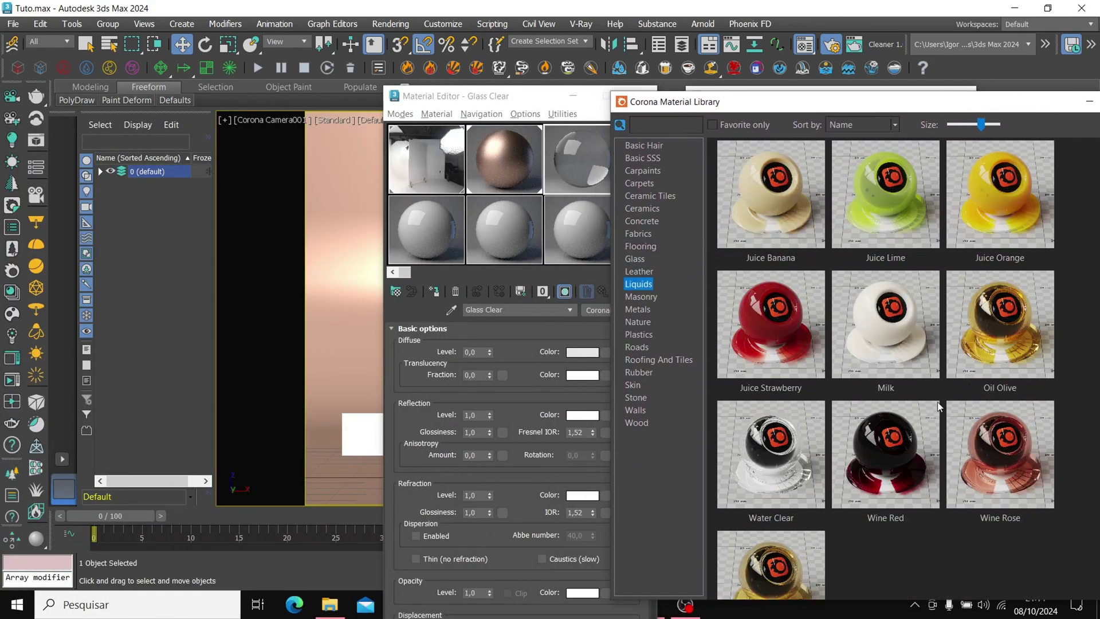
scroll(888, 458, down, 1)
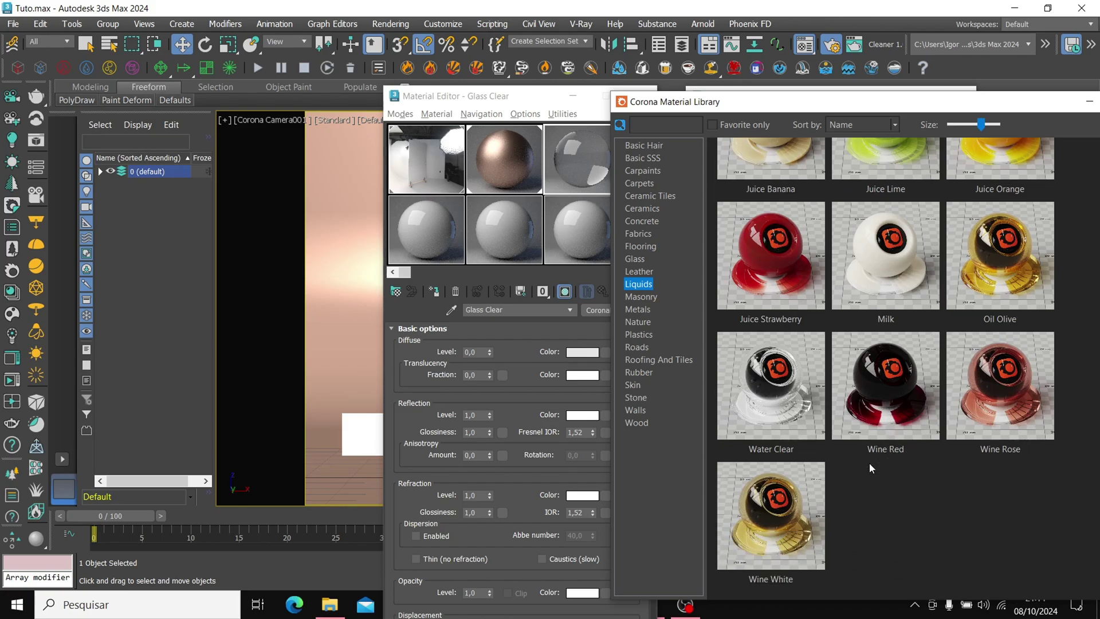
drag(779, 510, 581, 252)
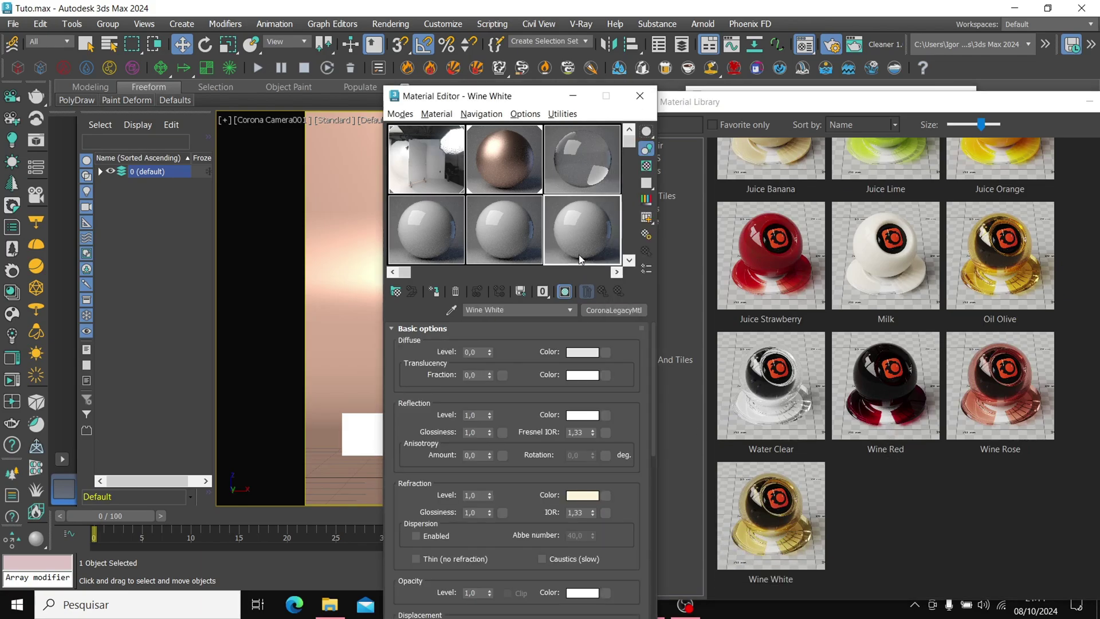
- Close the material library and apply Glass Clear to the bottle
click(1089, 101)
click(957, 104)
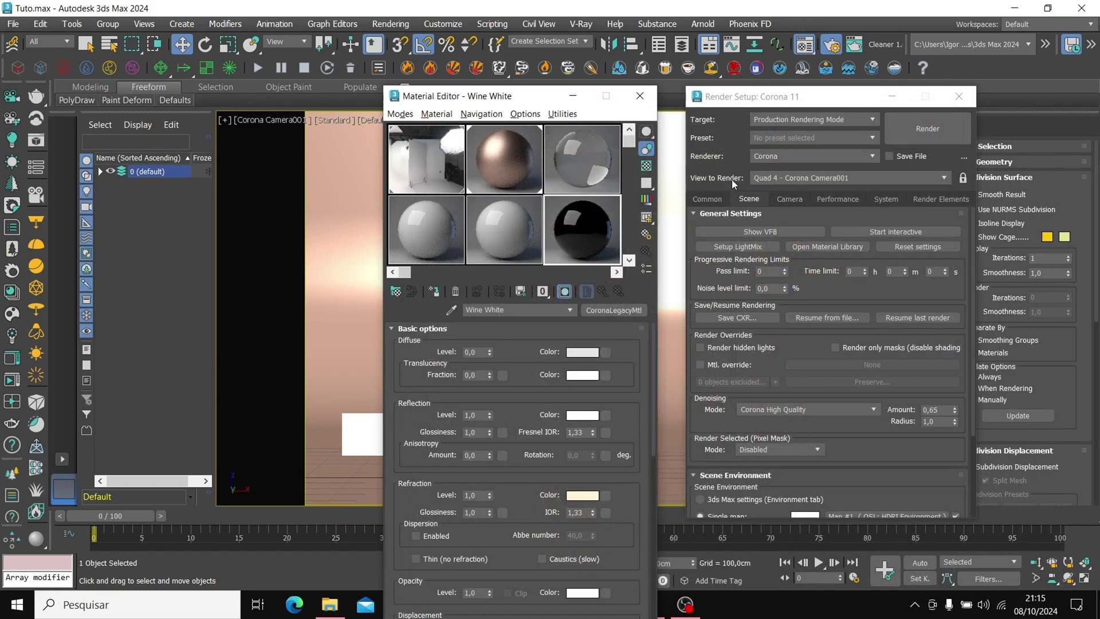
drag(539, 102, 258, 89)
click(300, 164)
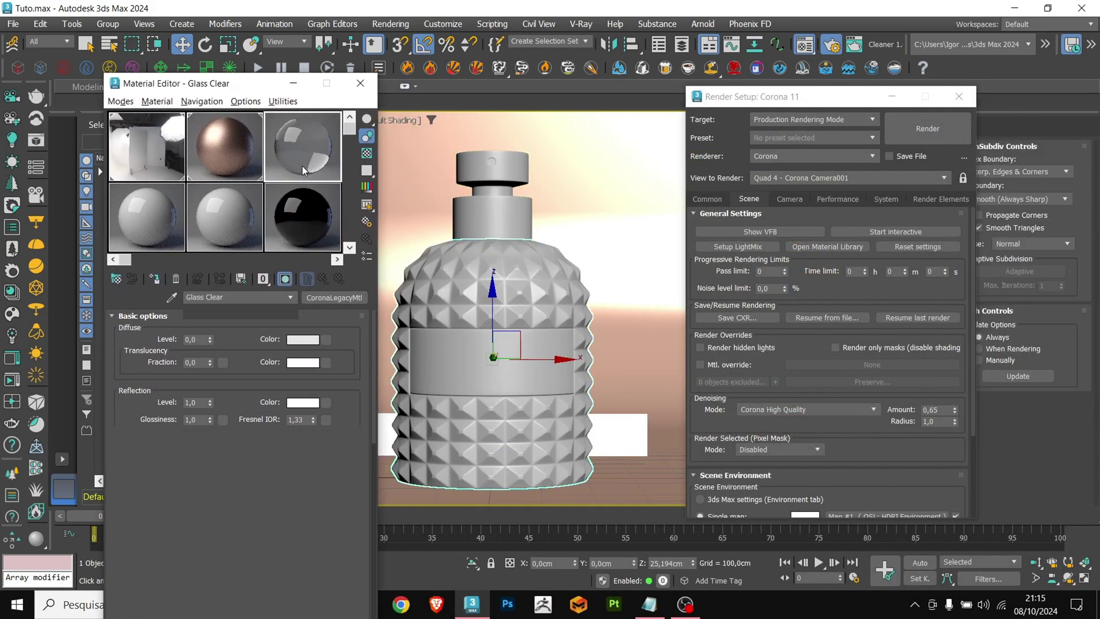
click(156, 279)
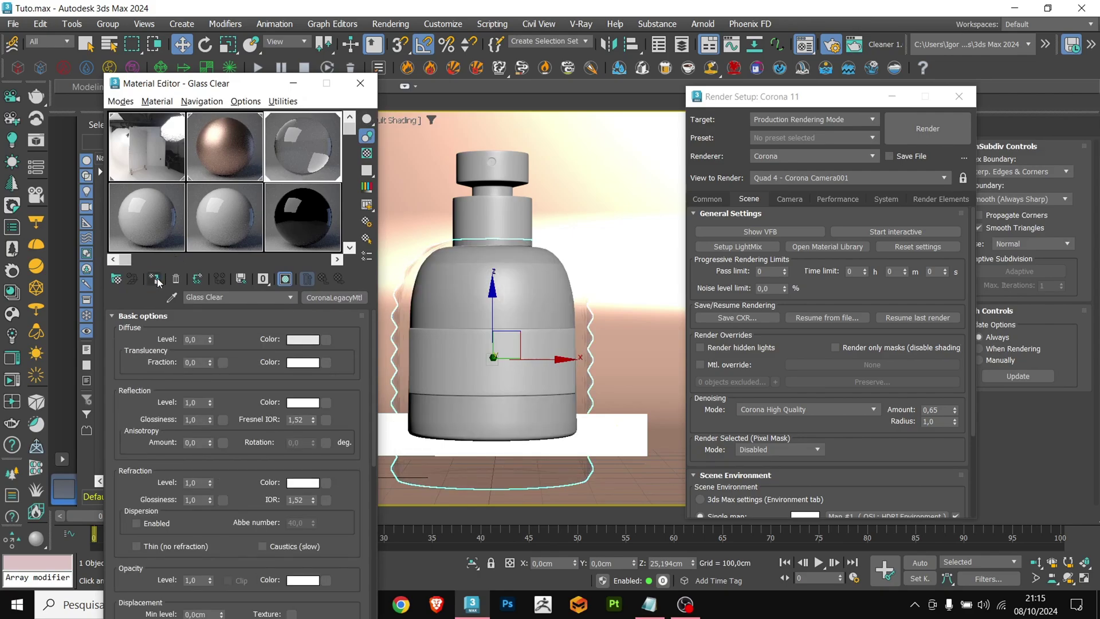
- Apply Wine White to the Liquid object in the default layer
click(311, 226)
drag(224, 84, 317, 77)
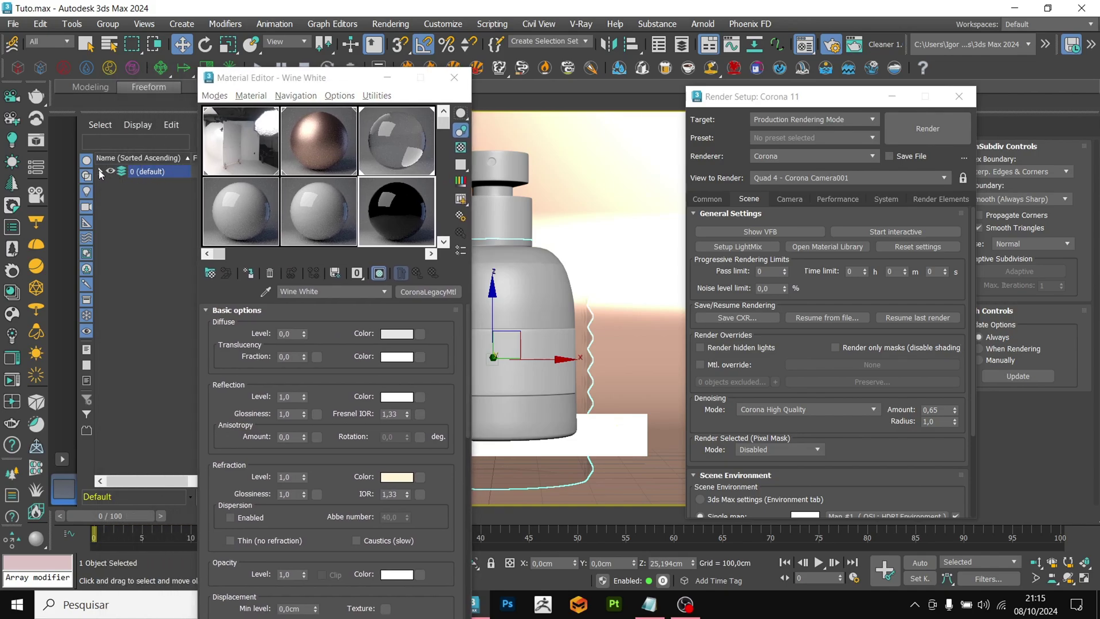
click(101, 172)
click(144, 284)
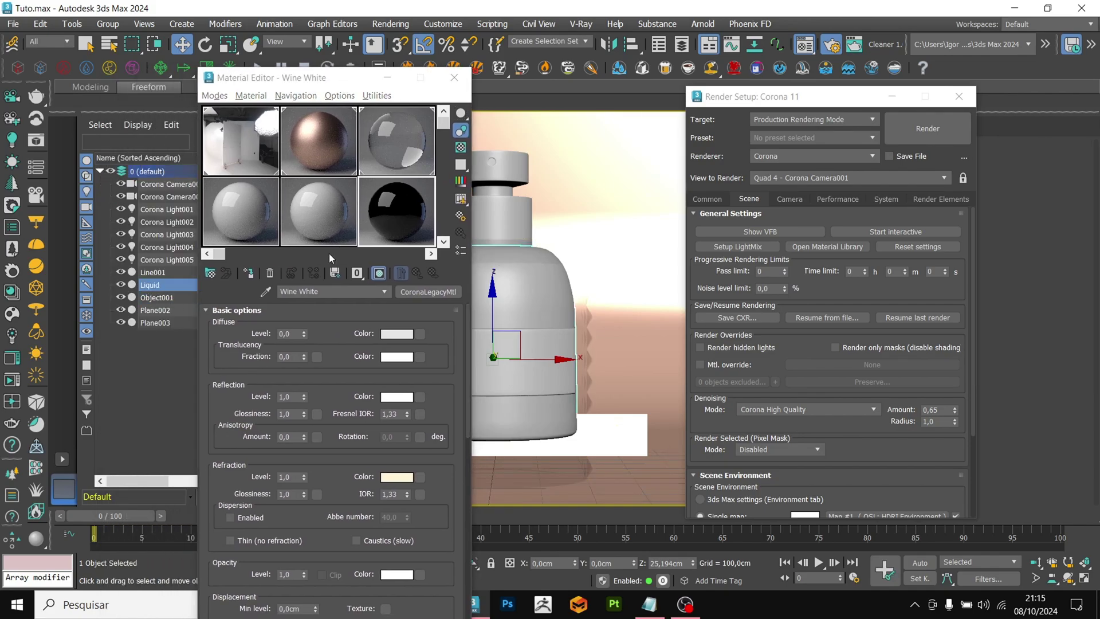
click(249, 273)
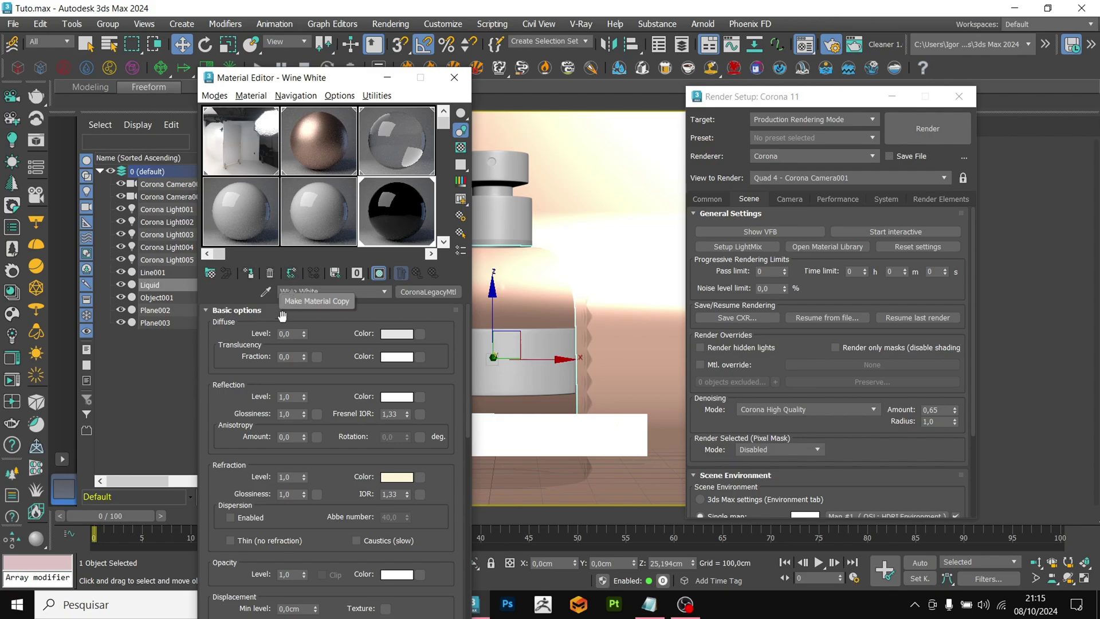
- Set Wine White's diffuse level to 1.0
double_click(285, 334)
text(1)
key(Return)
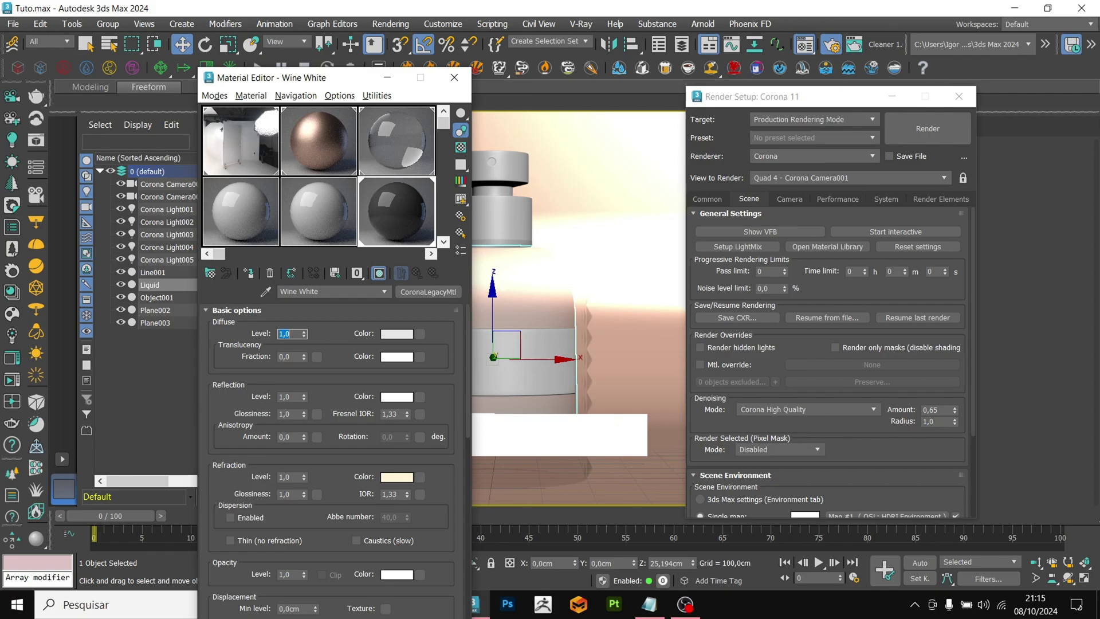
- Assign a CoronaNormal map as the Glass Clear material's bump
click(366, 149)
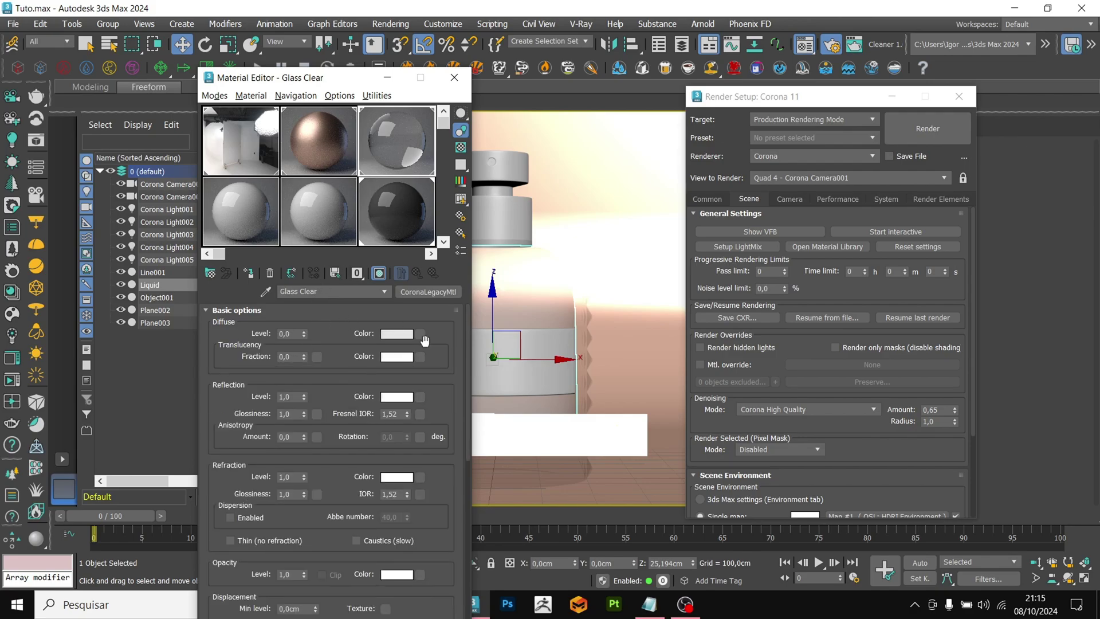
drag(470, 329, 462, 516)
click(358, 513)
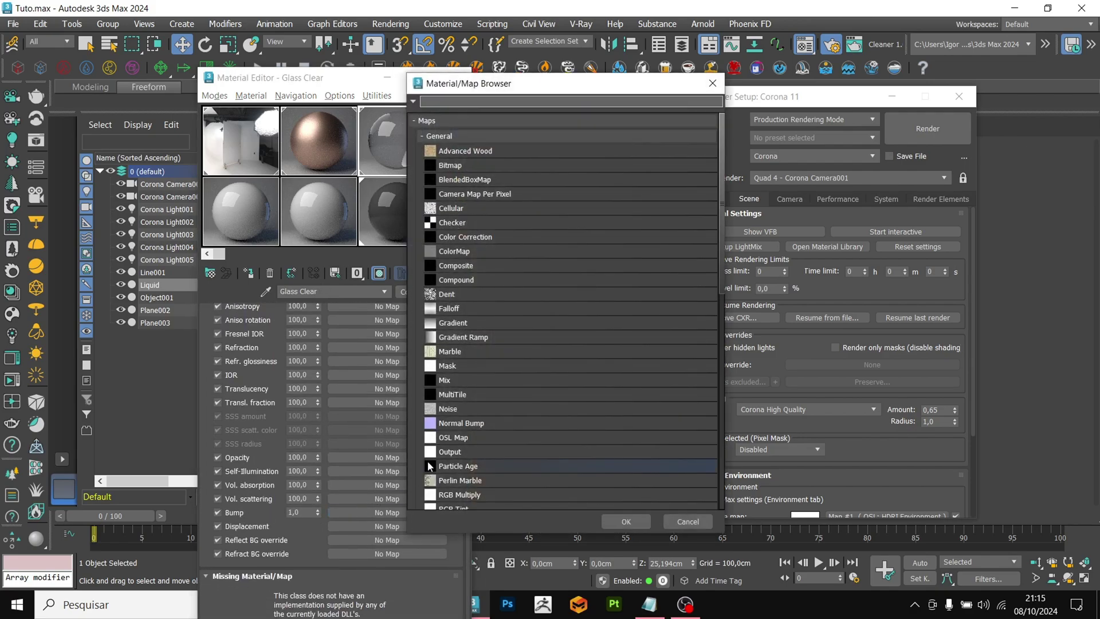
text(cor0)
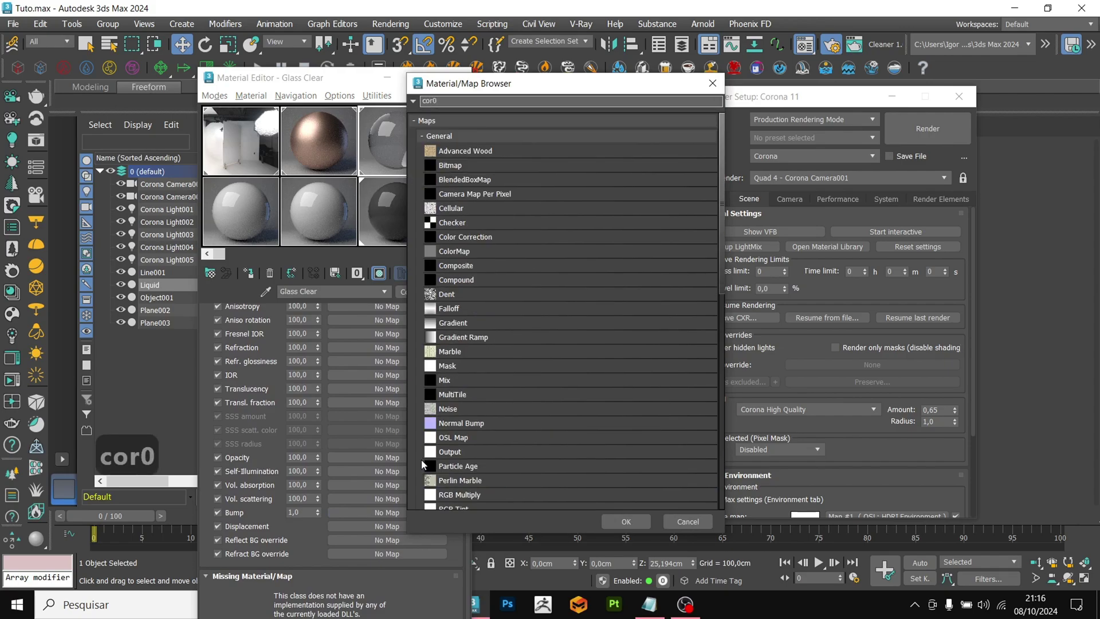
key(BackSpace)
text(onanorm)
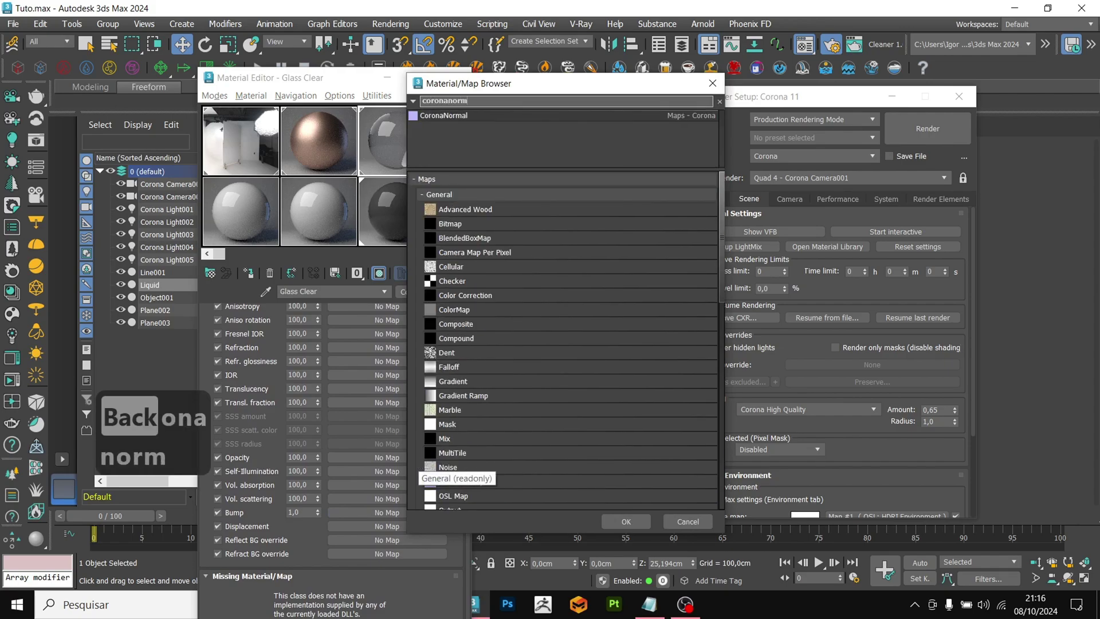
double_click(505, 117)
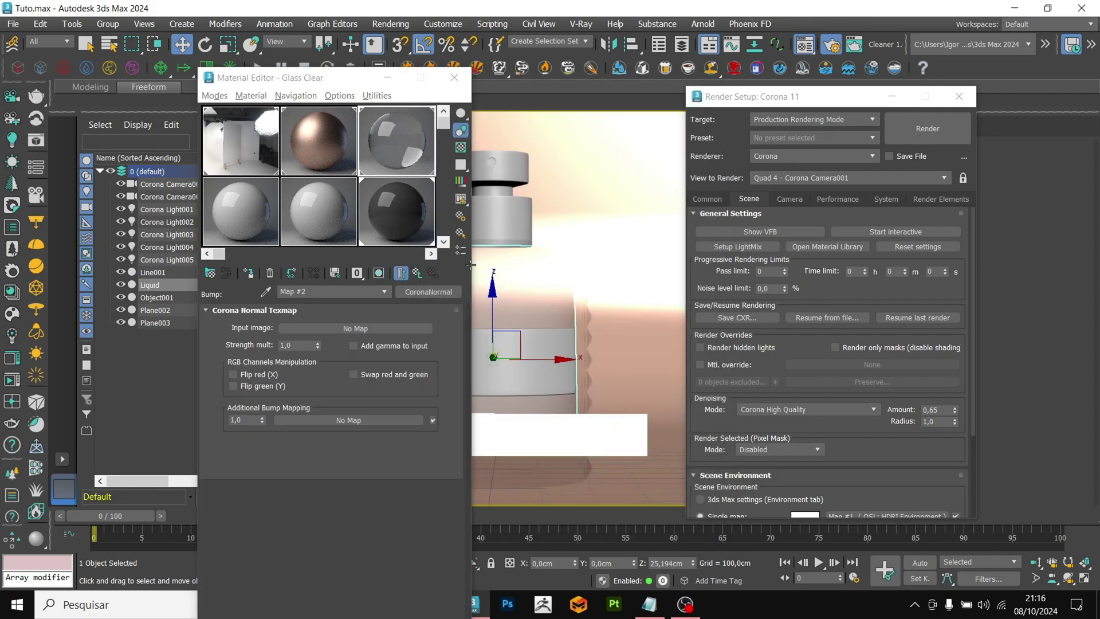
- Add a Cellular map as additional bump, tiled 15 in X and Y
click(348, 420)
double_click(453, 208)
click(338, 366)
text(15)
key(Return)
click(338, 378)
text(1)
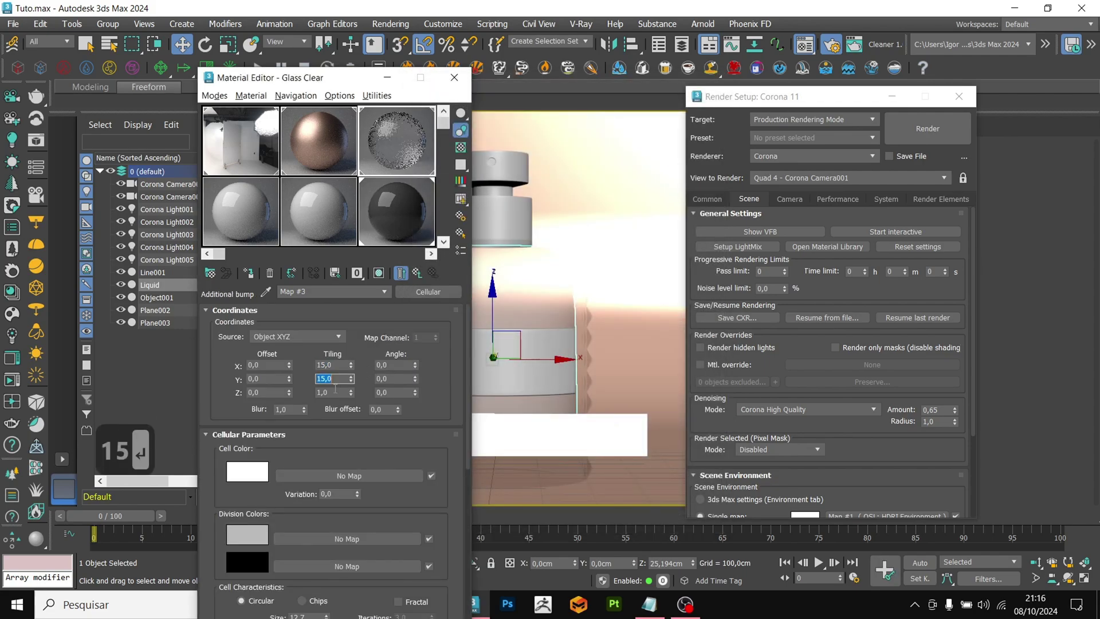
text(5)
key(Return)
- Set the additional bump strength to 0.2 after briefly trying 0.3
click(416, 273)
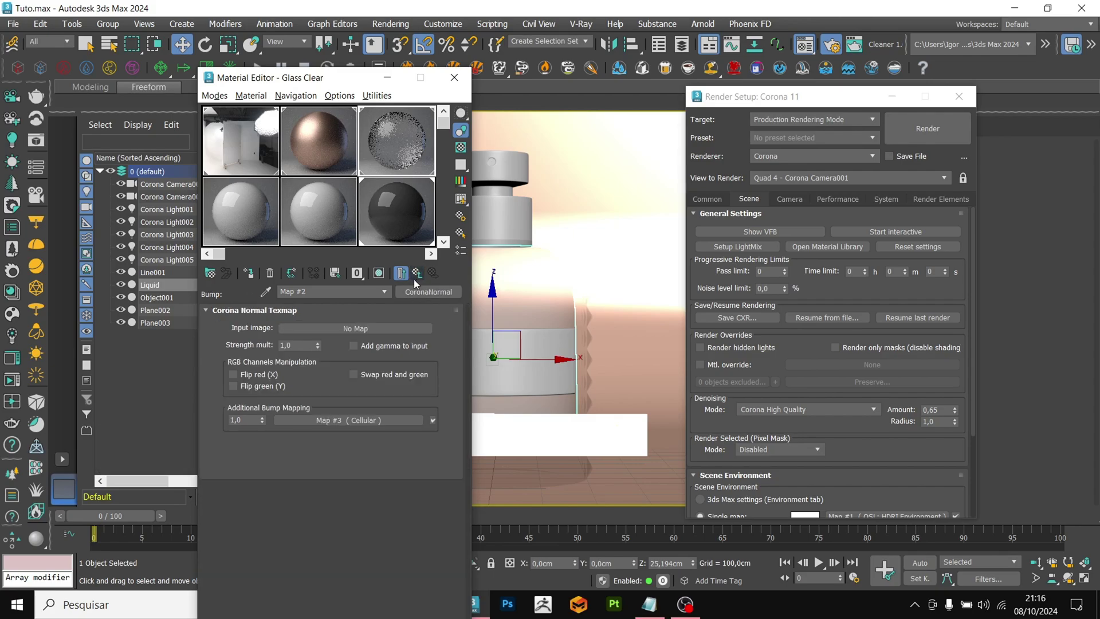
click(244, 419)
text(.2)
key(Return)
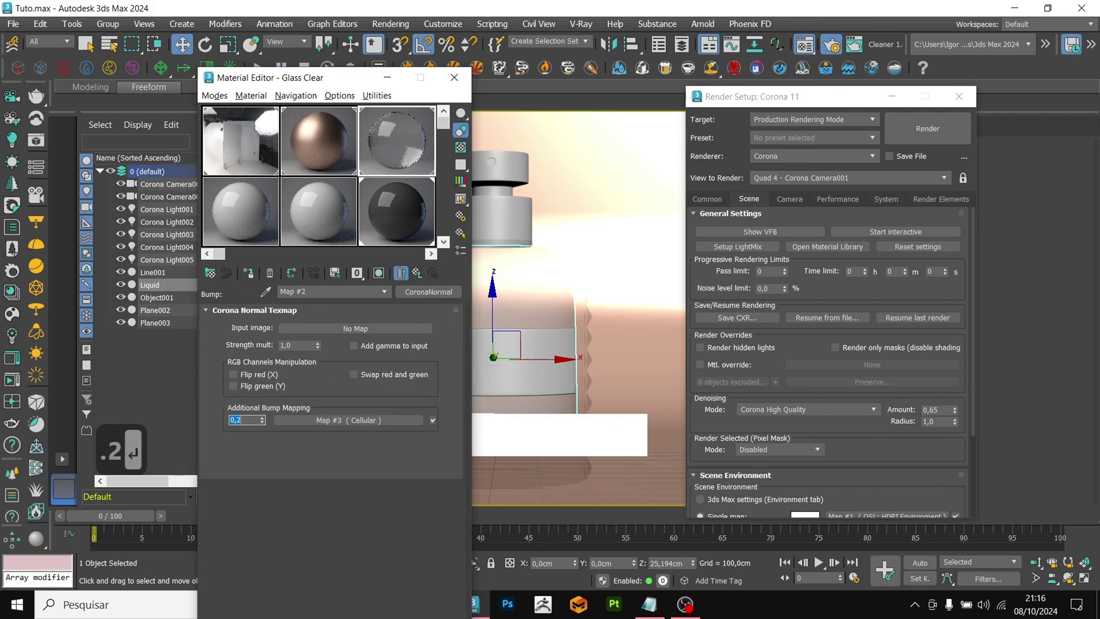
text(.3)
key(Return)
text(.2)
key(Return)
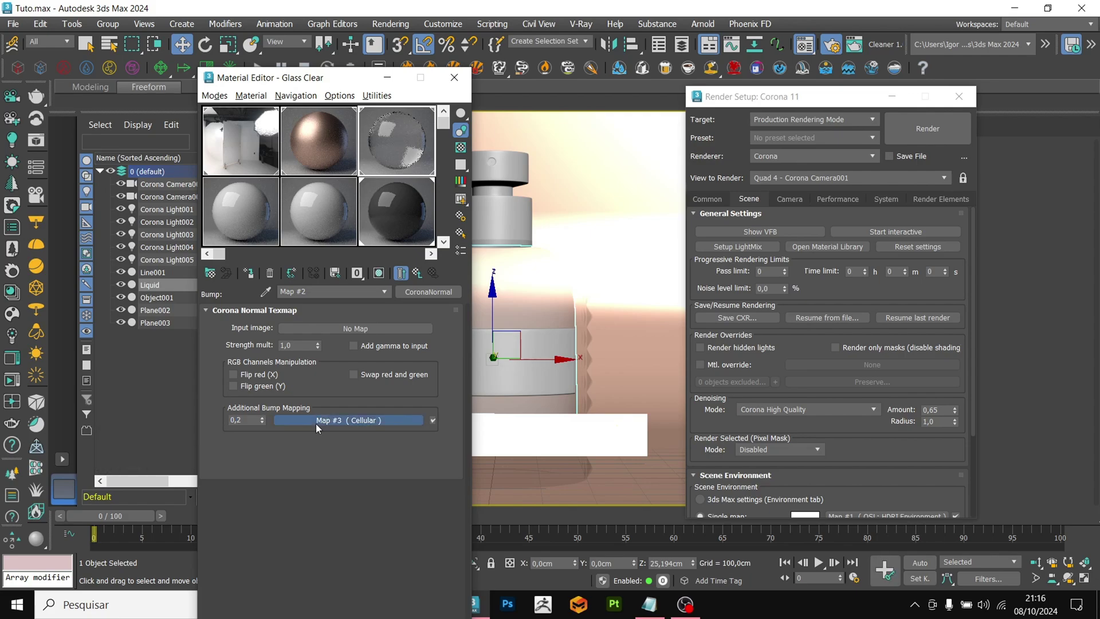
click(317, 422)
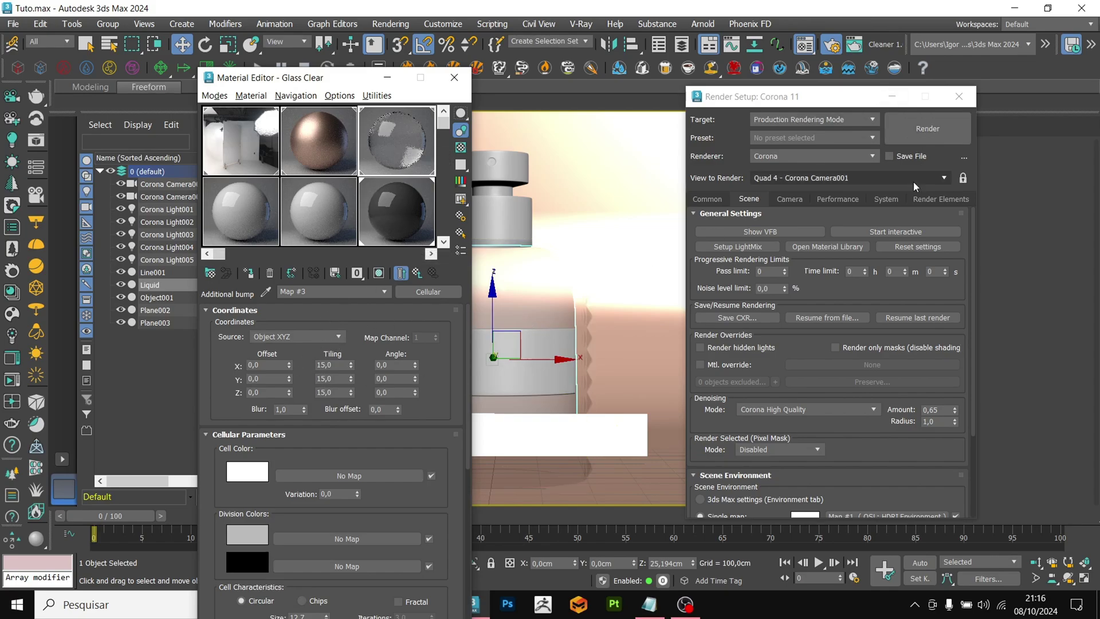
- Inspect the studded glass bottle in an interactive render, then close the render window
click(905, 231)
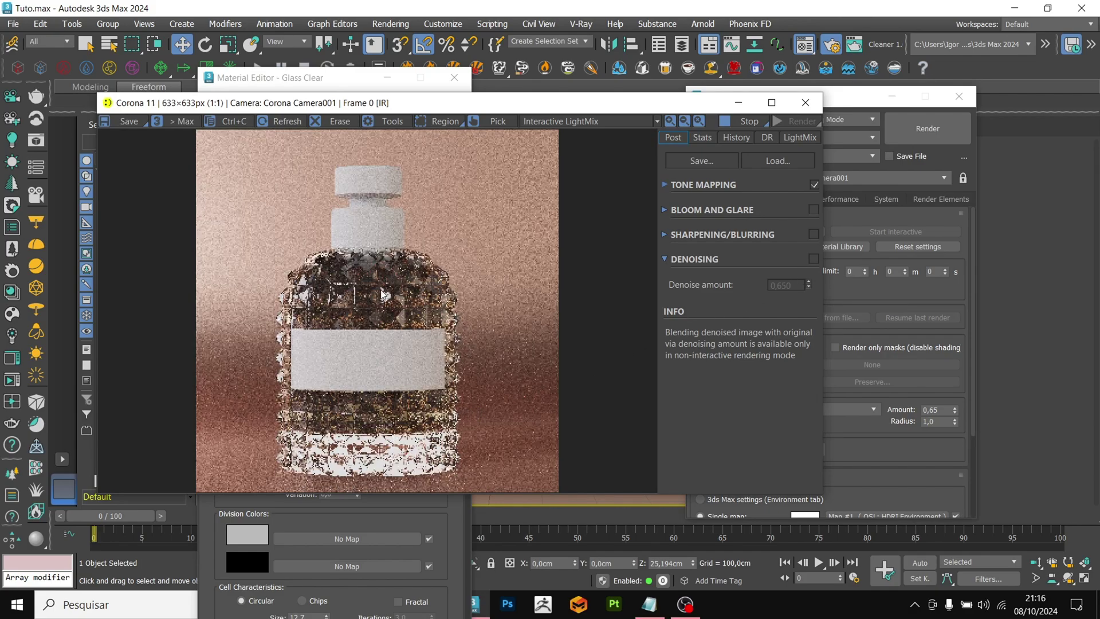
scroll(384, 295, up, 2)
scroll(401, 322, down, 1)
scroll(401, 322, up, 1)
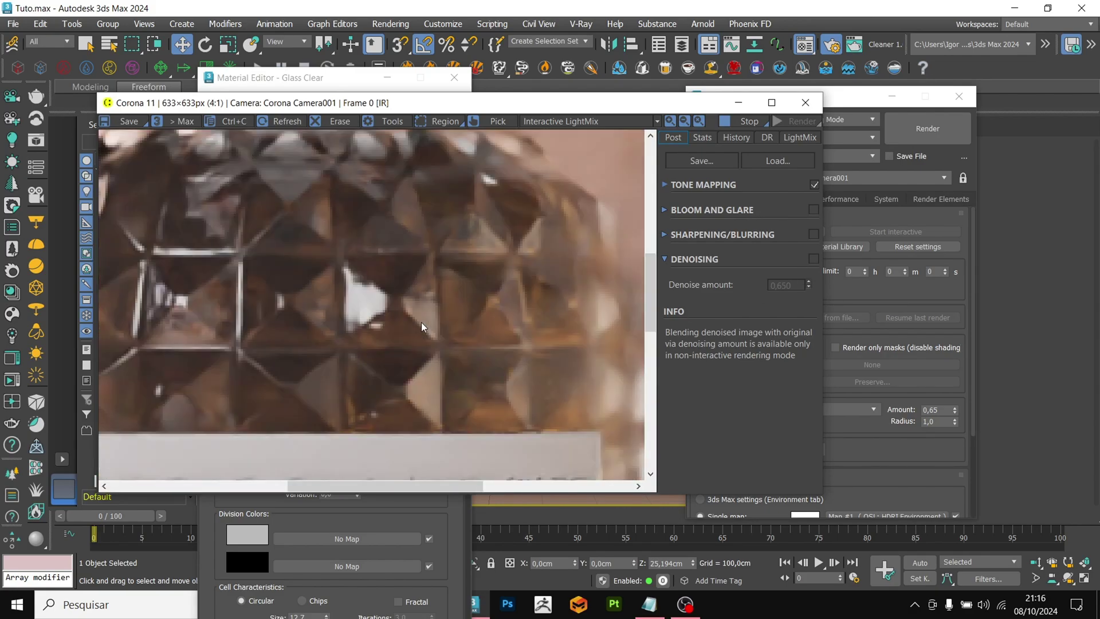
scroll(401, 322, down, 1)
scroll(401, 315, up, 1)
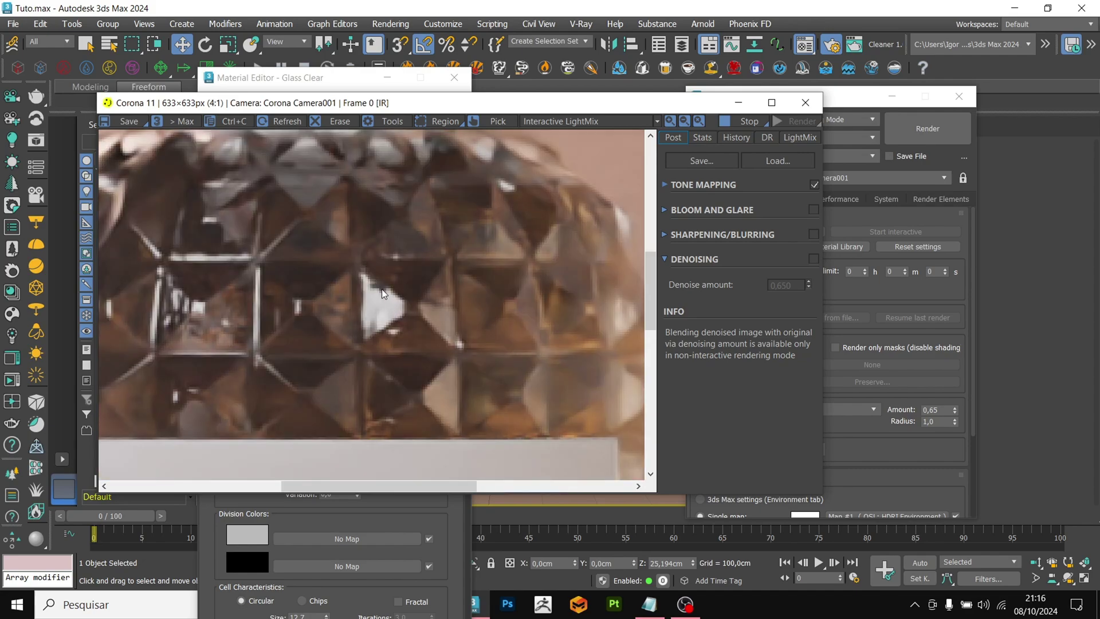
scroll(386, 289, down, 2)
scroll(389, 365, up, 1)
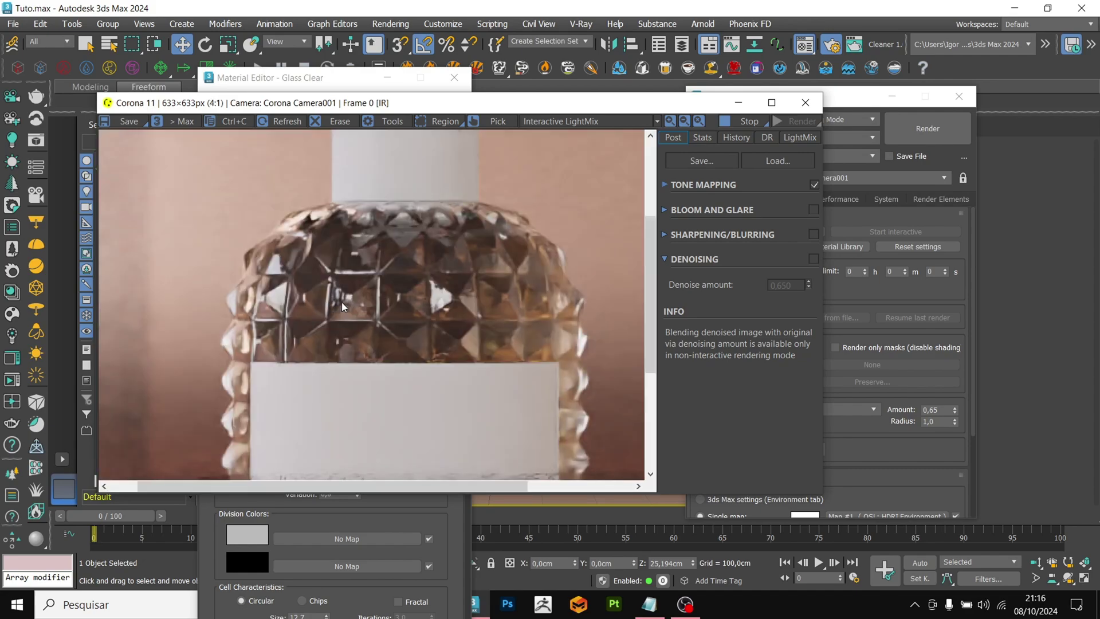
scroll(341, 302, up, 1)
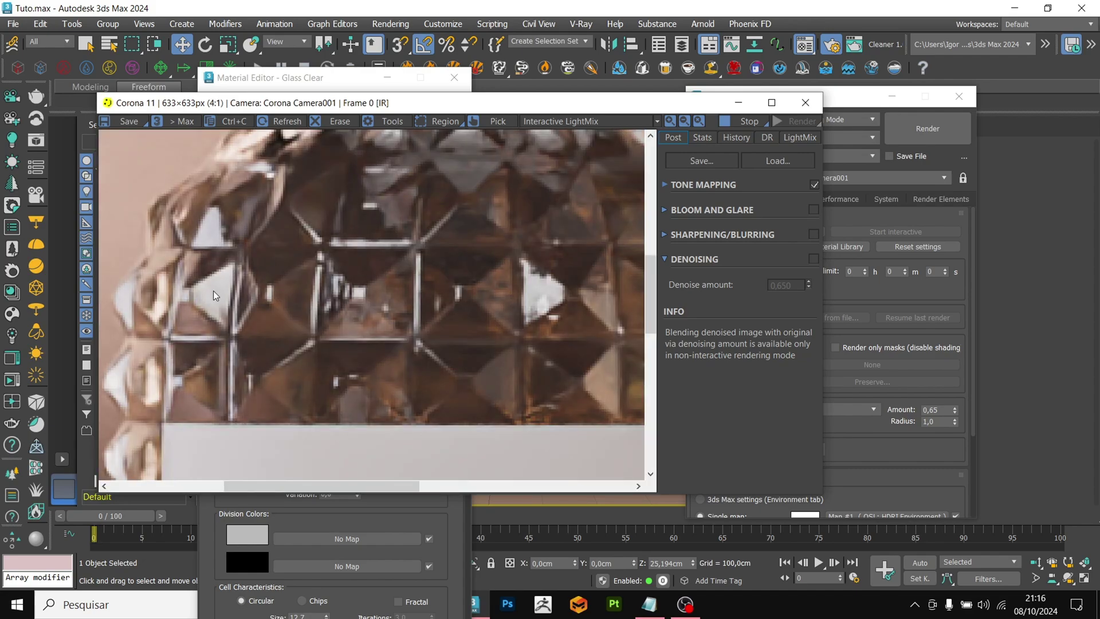
scroll(380, 294, down, 2)
click(806, 103)
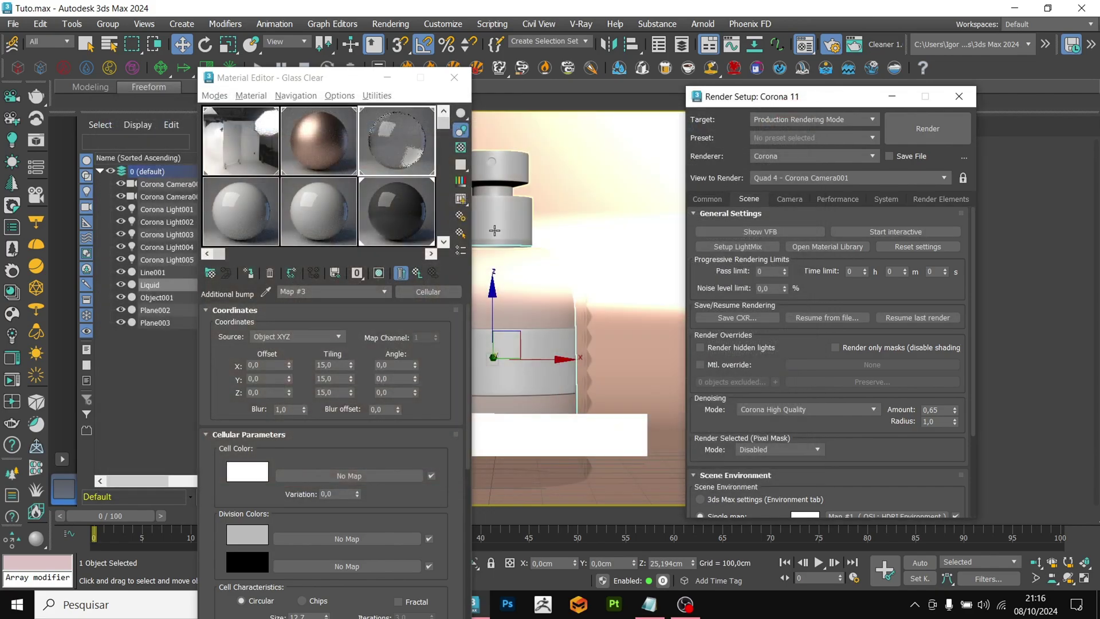
- Set the Cellular map's tiling to 25 in X, Y and Z
text(25)
key(Return)
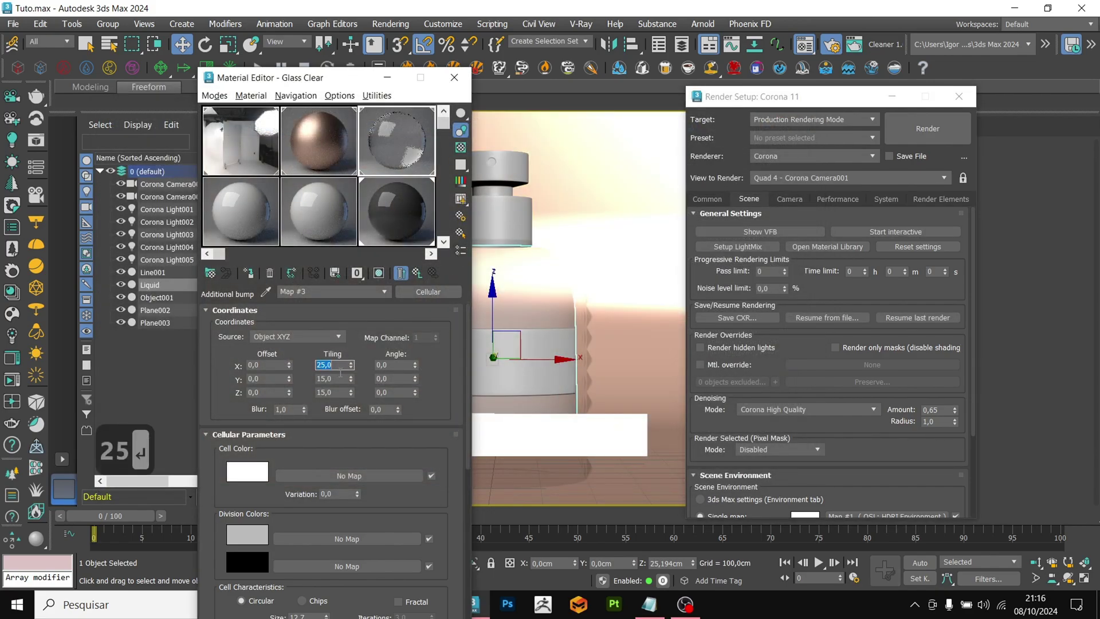
double_click(331, 378)
text(25)
key(Return)
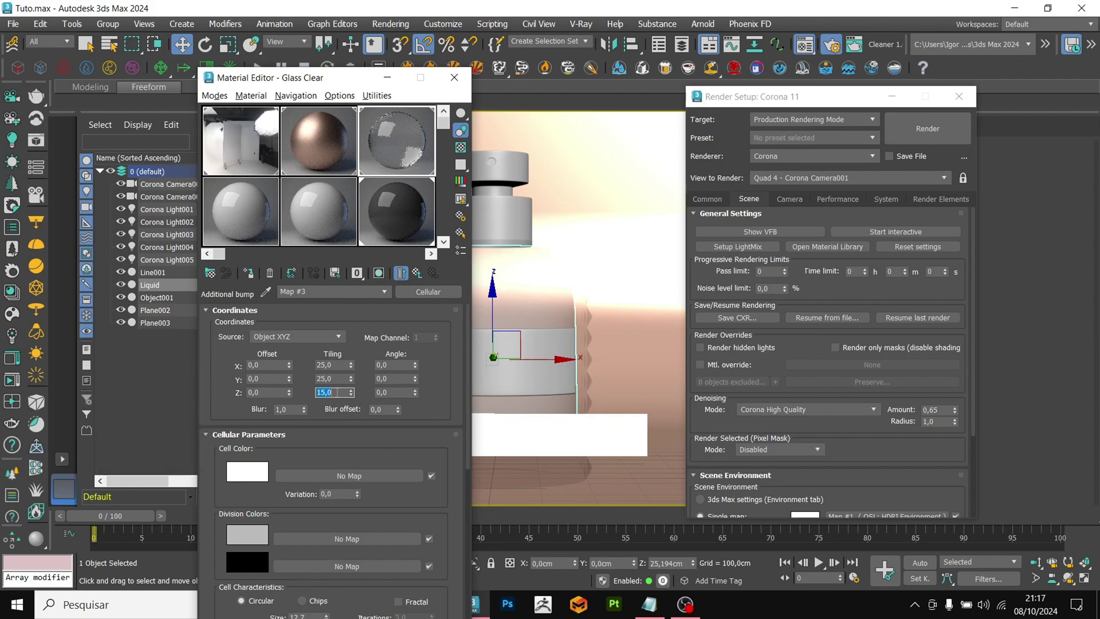
double_click(332, 393)
text(25)
key(Return)
- Leave the Glass Clear material and turn the 08 - Default slot into a CoronaPhysicalMtl
click(419, 273)
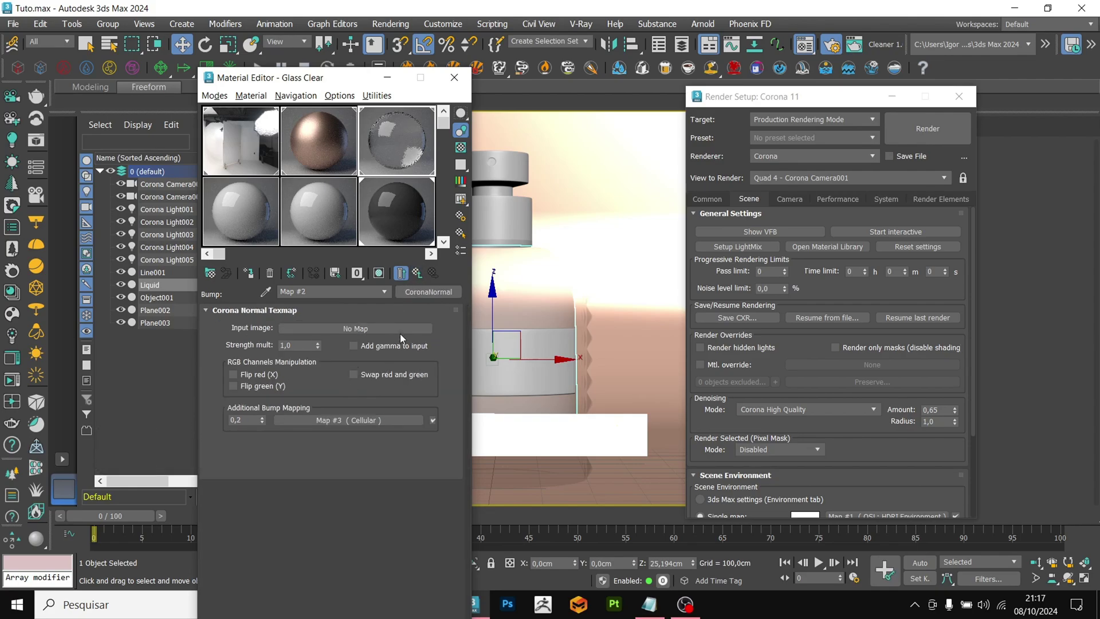
click(417, 274)
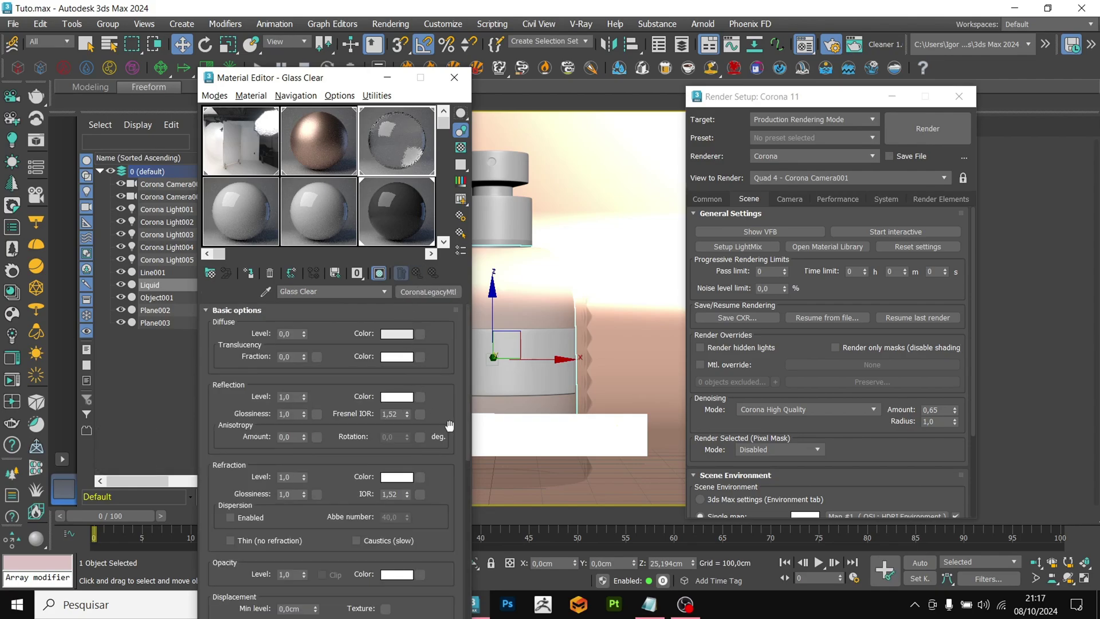
click(348, 214)
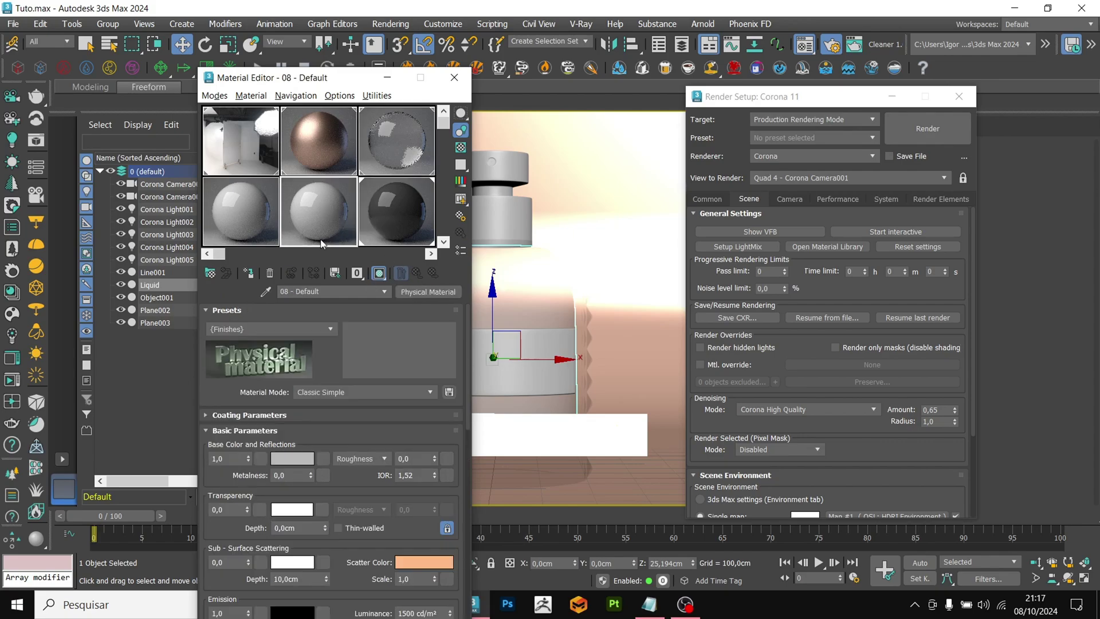
click(211, 274)
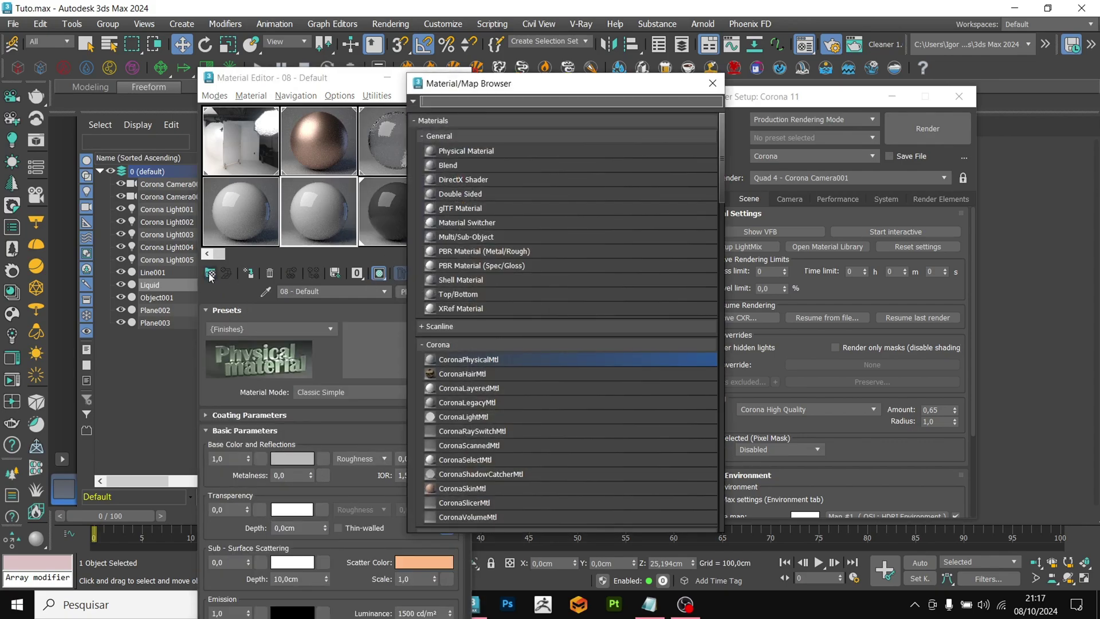
double_click(476, 363)
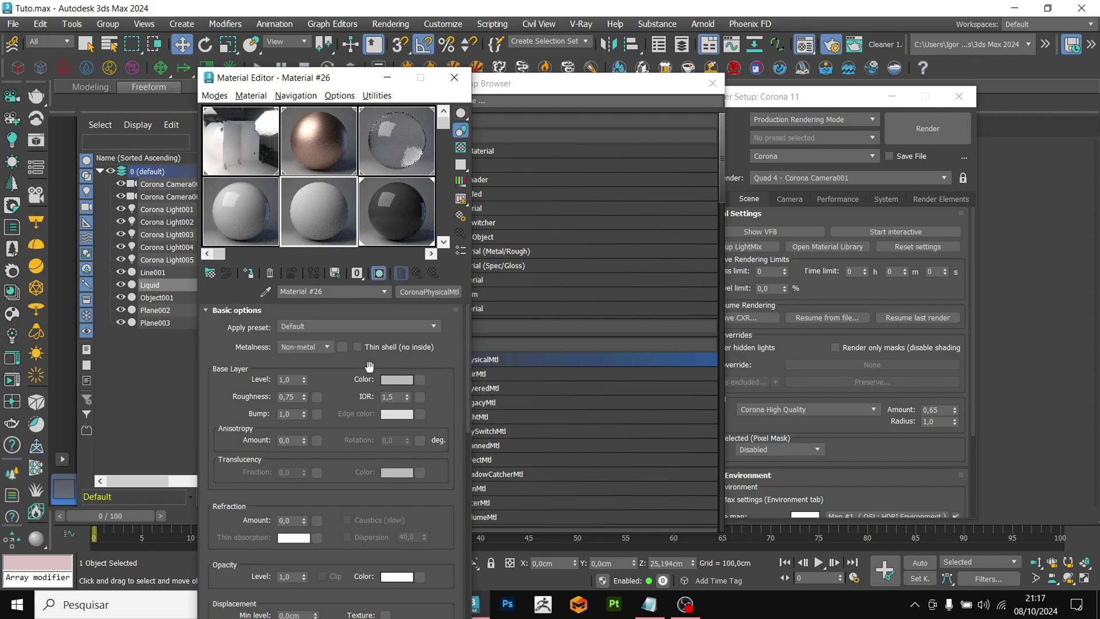
- Make the material metallic with base level 0,5 and roughness 0,2
click(305, 346)
click(303, 365)
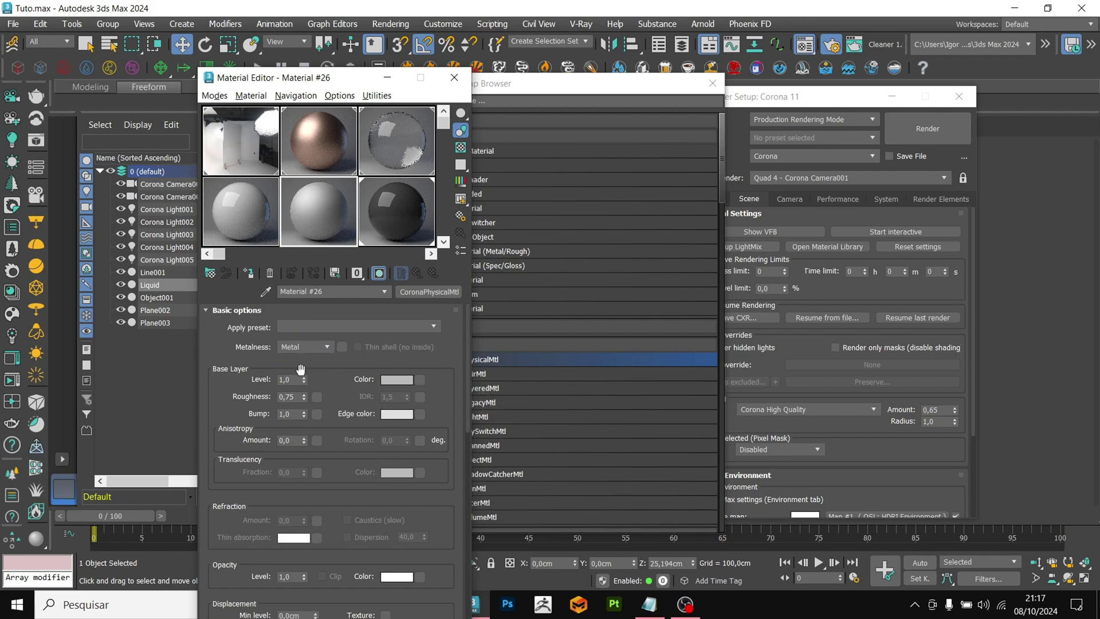
double_click(287, 379)
text(0,2)
key(BackSpace)
text(5)
key(Return)
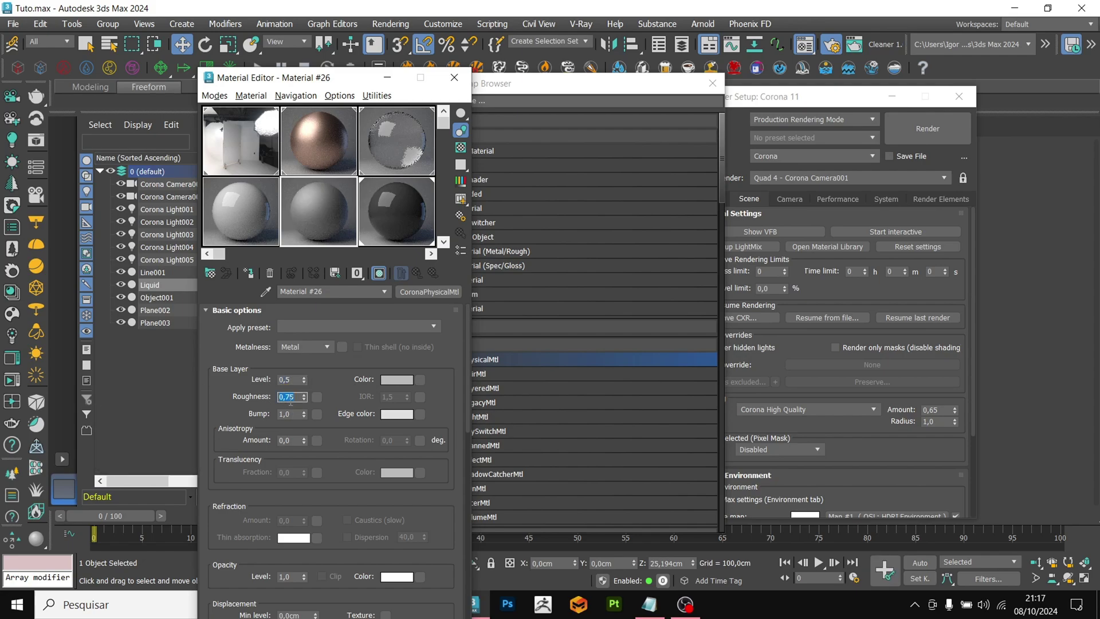
text(0,2)
key(Return)
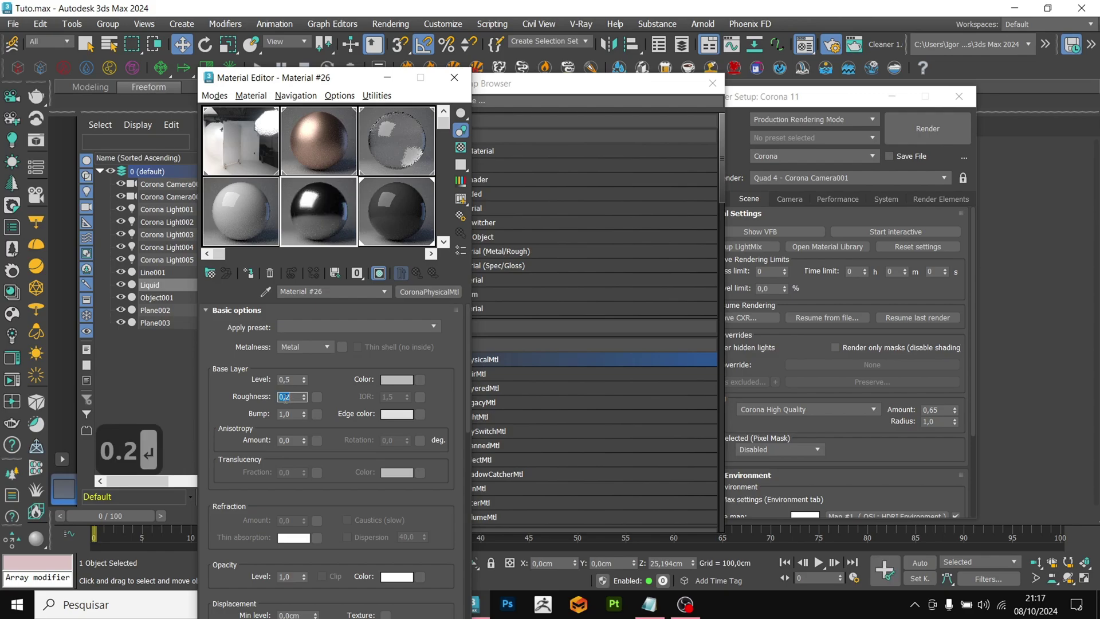
- Give the metal a tan gold base colour and a pale pinkish edge colour
click(399, 380)
drag(55, 258, 35, 254)
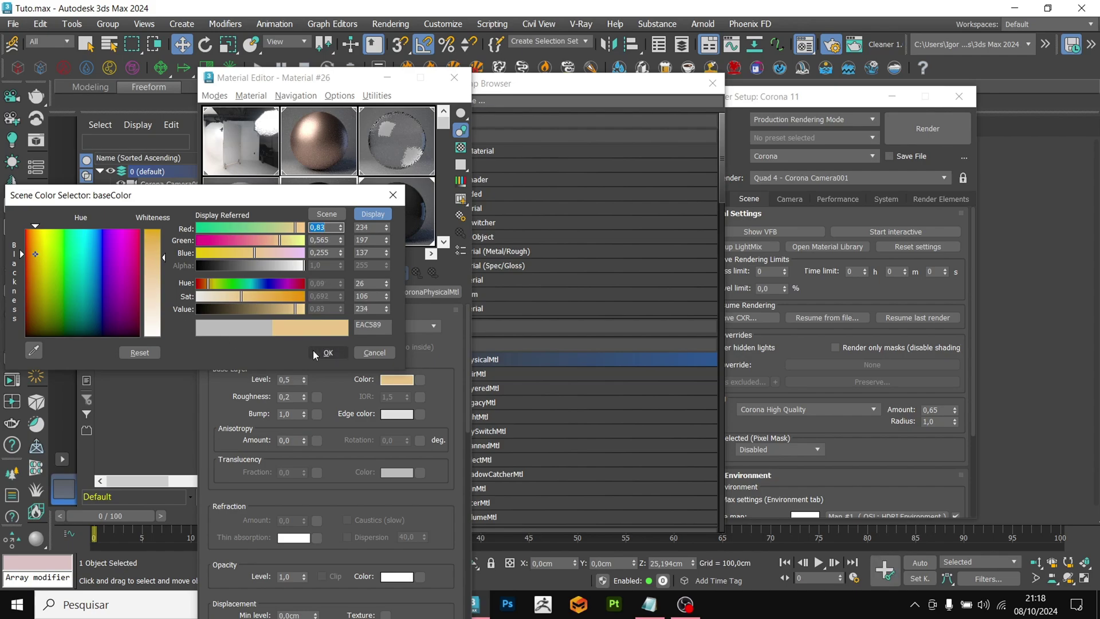
click(328, 352)
click(397, 415)
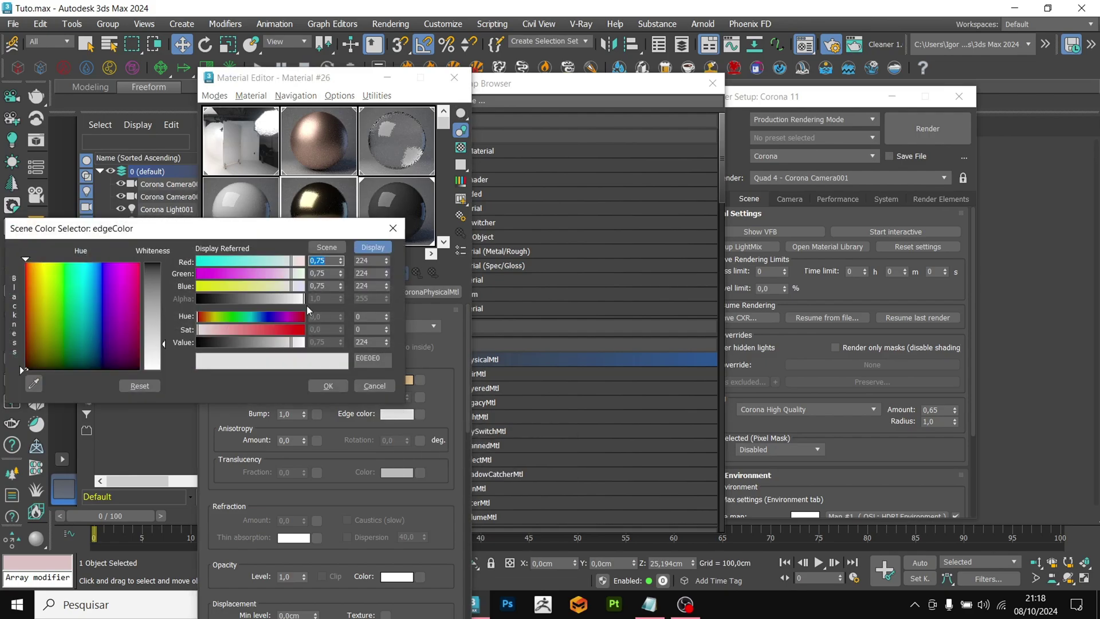
click(24, 347)
drag(23, 347, 22, 343)
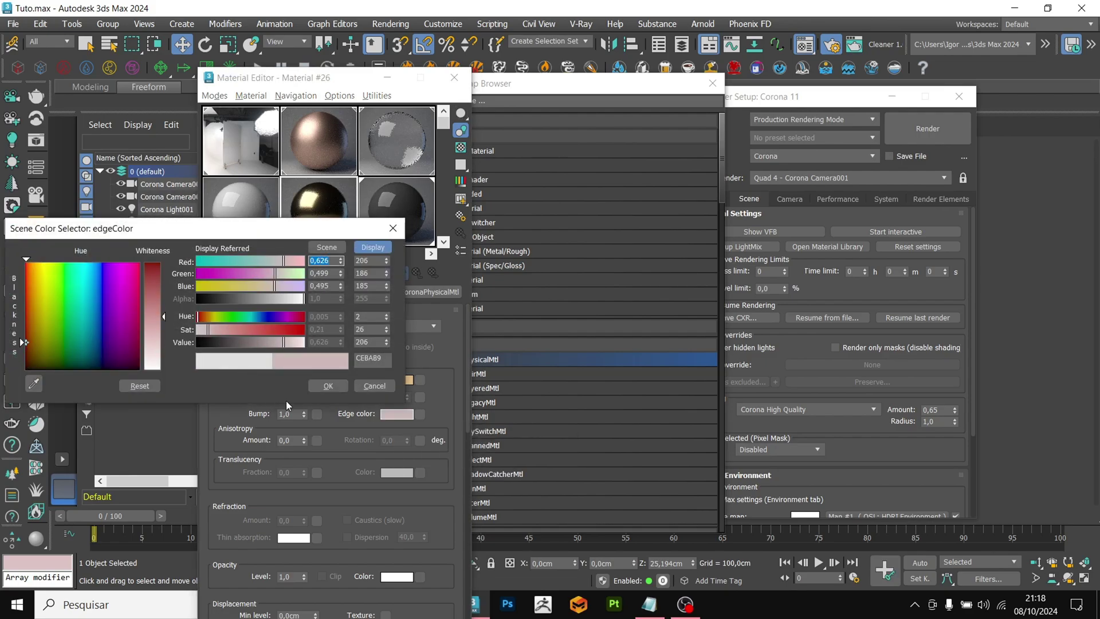
click(327, 386)
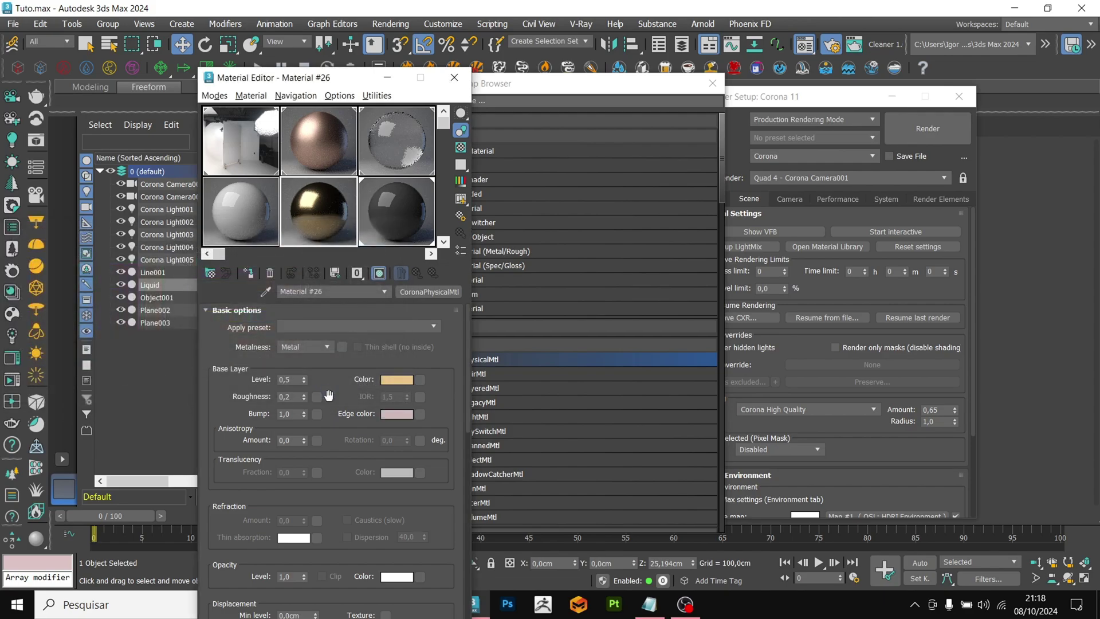
- Add a CoronaNormal bump map and isolate the label plane with Alt+Q
click(316, 413)
text(coronan)
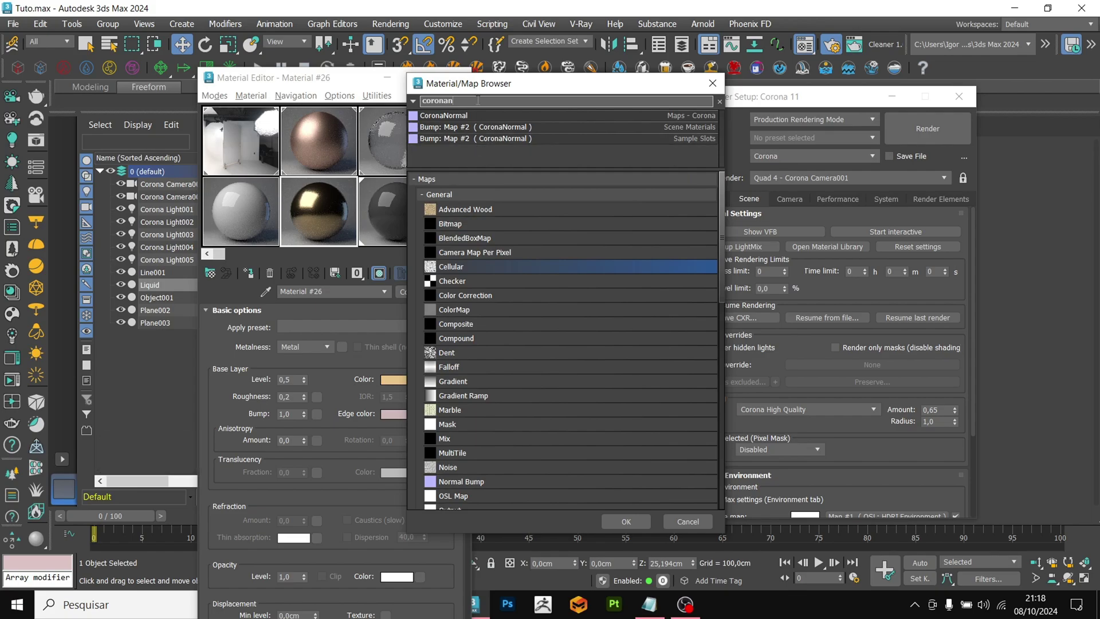
click(471, 115)
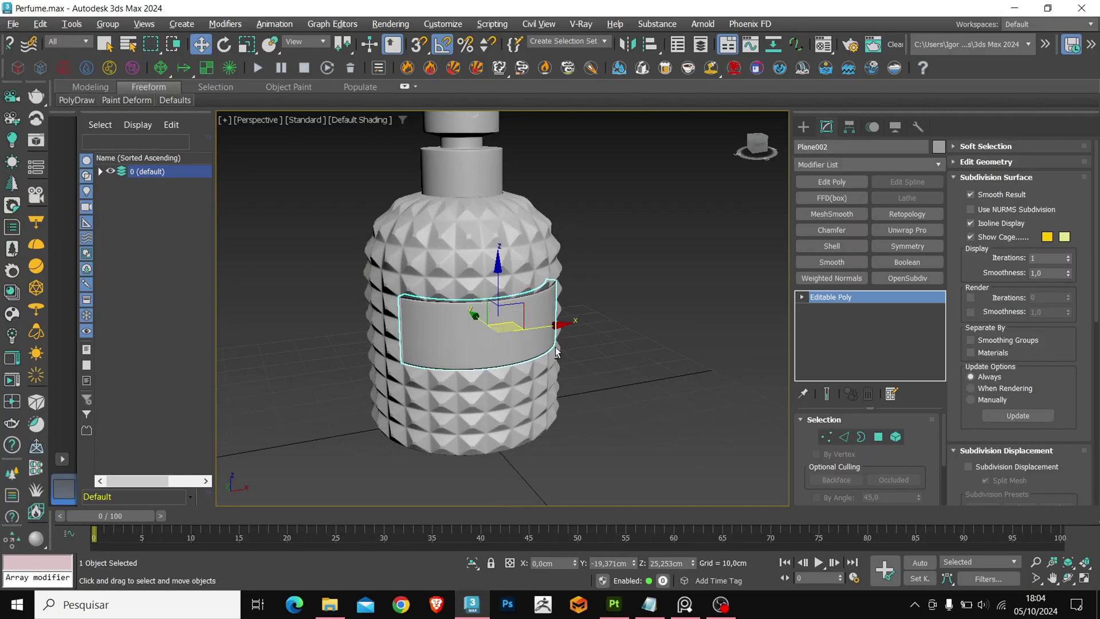
key(alt+q)
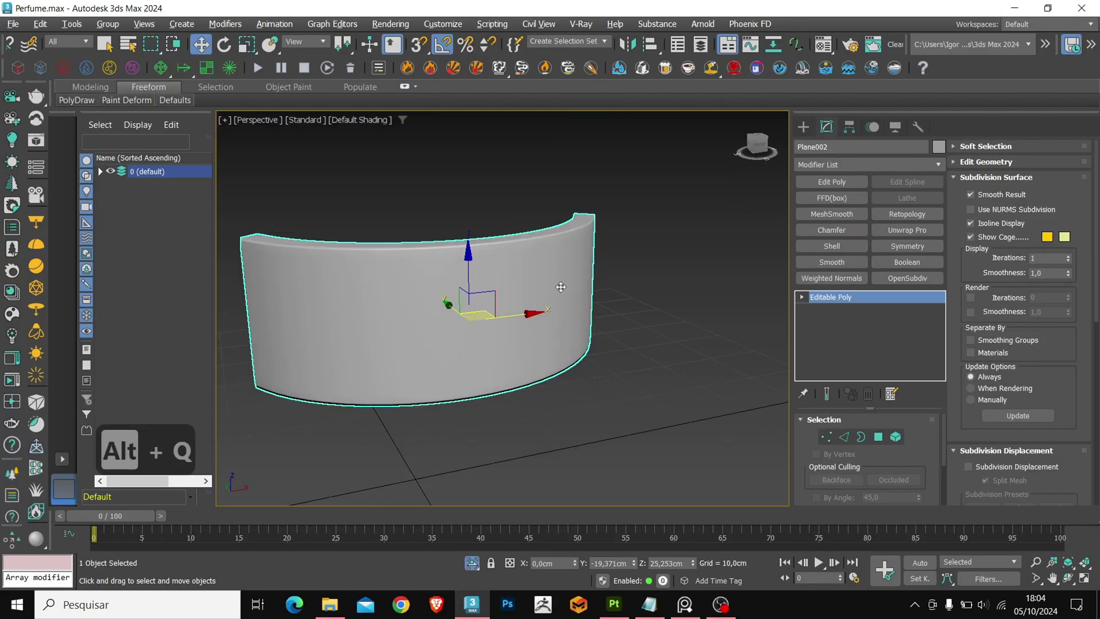
scroll(561, 284, down, 3)
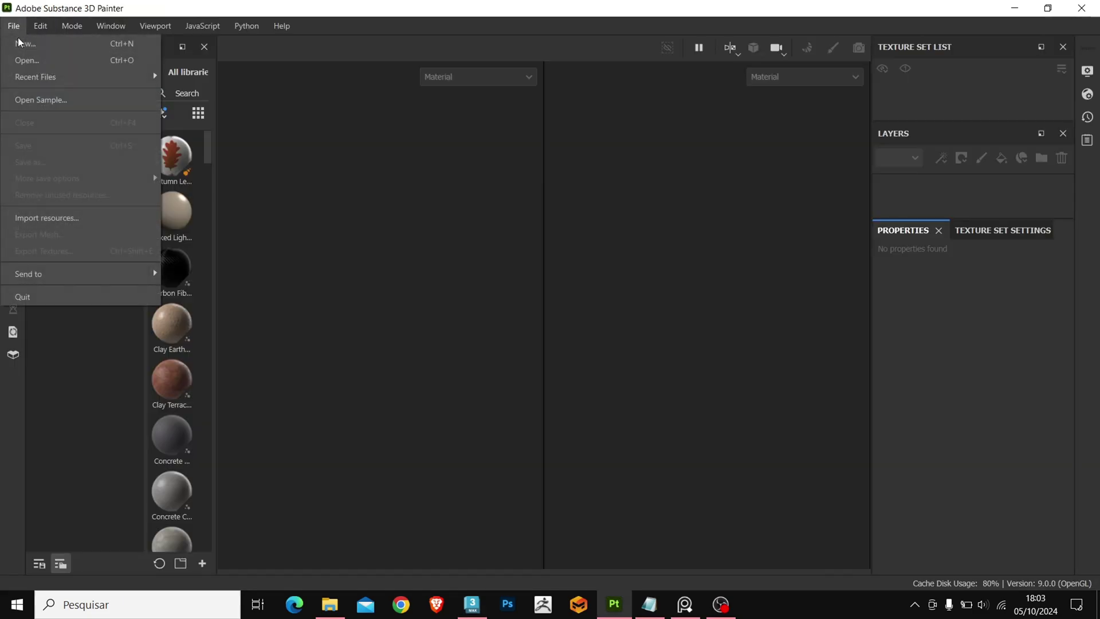
- Create a new project using Valentino Model.fbx from the Text folder as the mesh
key(Escape)
key(ctrl+n)
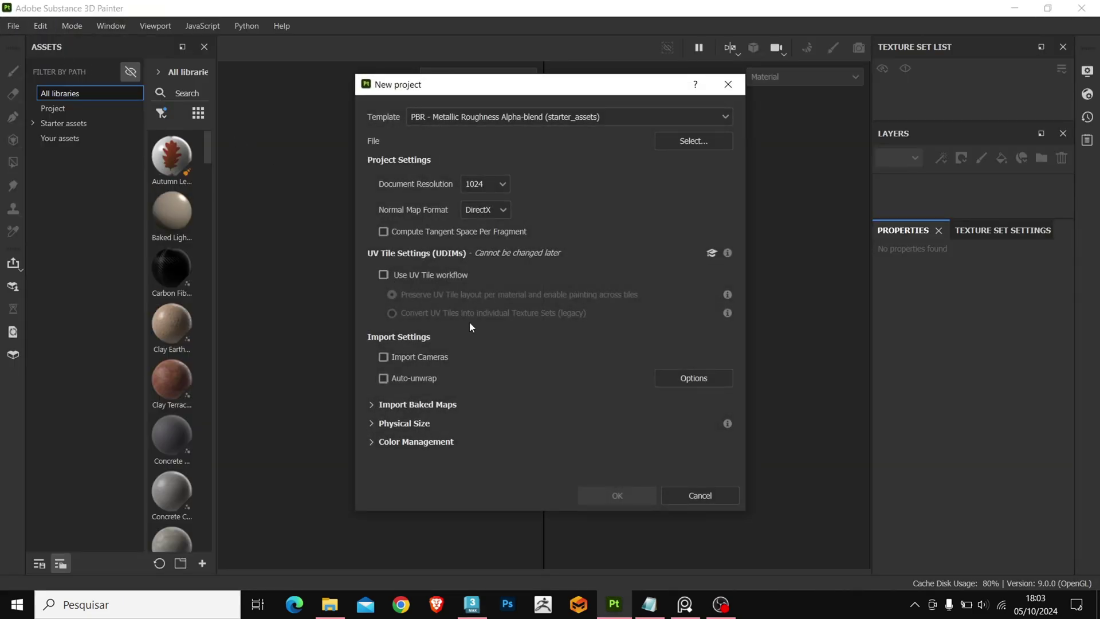
click(668, 139)
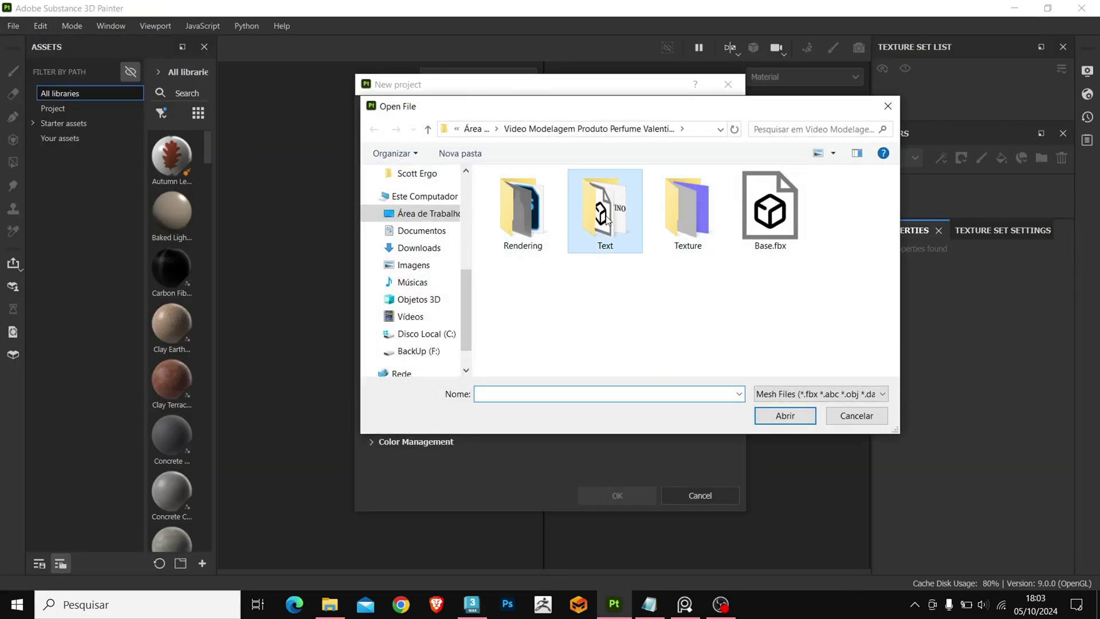
double_click(585, 246)
click(523, 213)
click(785, 416)
click(485, 184)
click(613, 494)
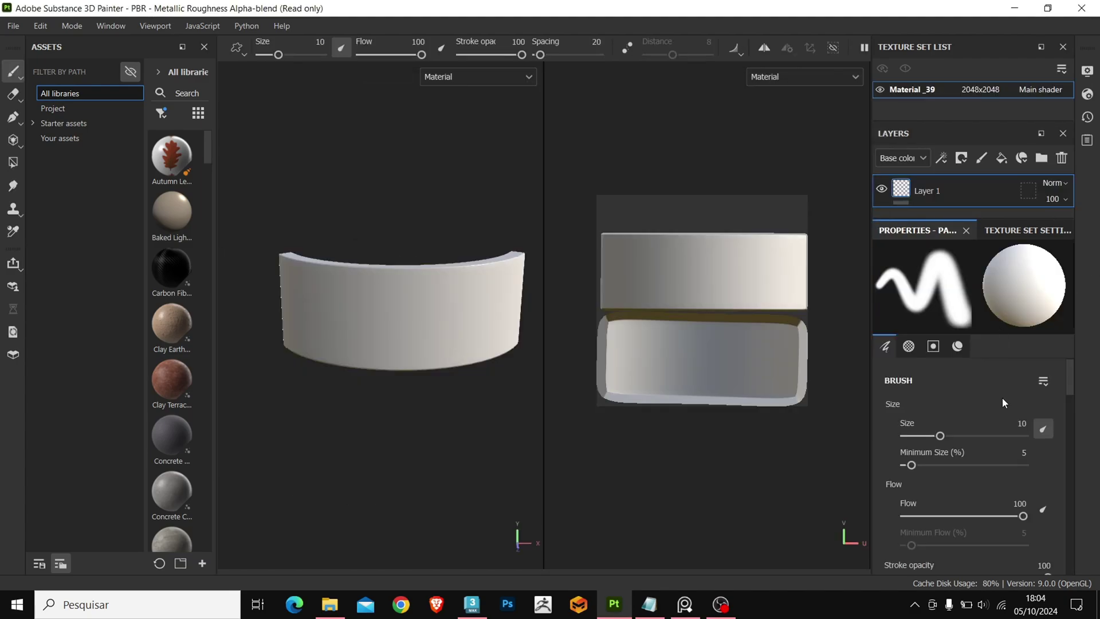
- Bake the mesh maps at 2048 output size and return to painting mode
click(1028, 230)
scroll(1014, 436, down, 5)
click(1009, 453)
click(360, 95)
click(280, 186)
click(735, 536)
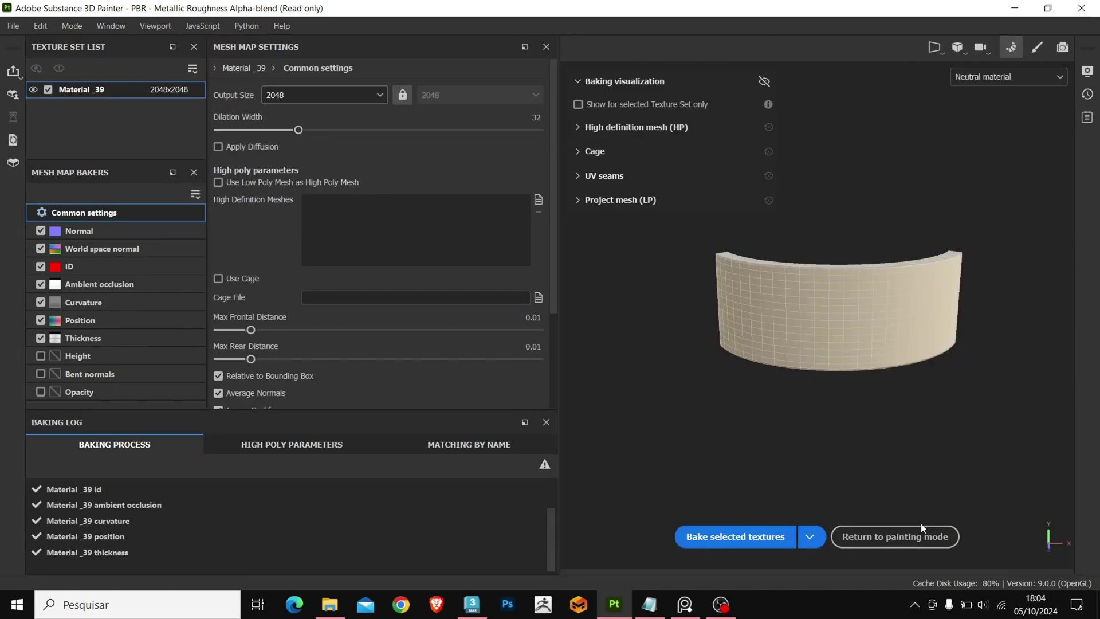
click(872, 536)
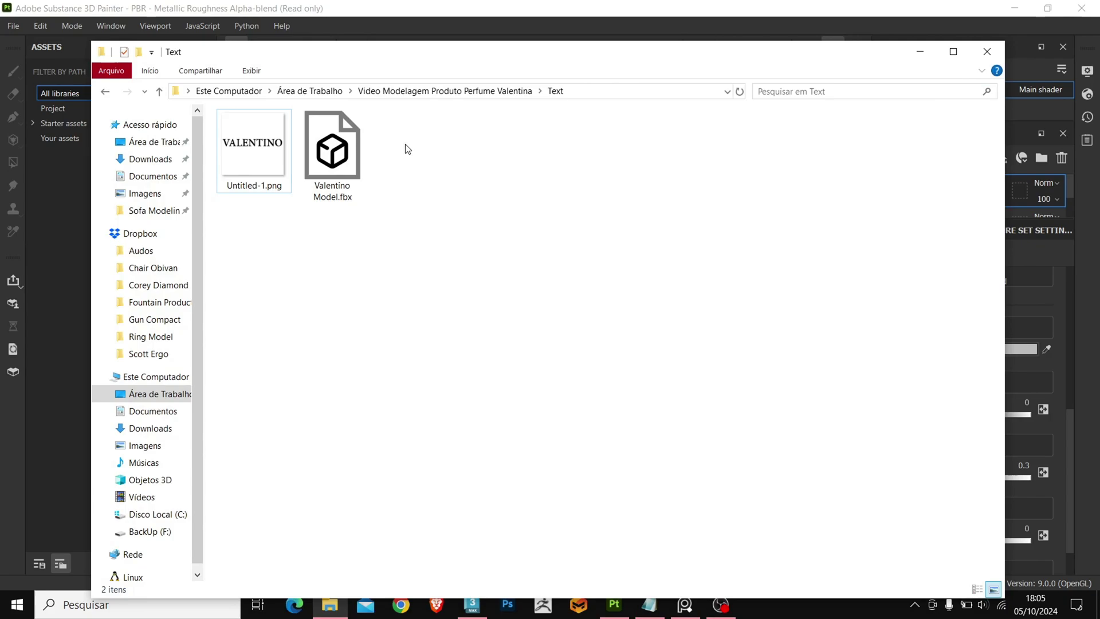
- Import Untitled-1.png as a texture into the current session
drag(440, 62, 682, 332)
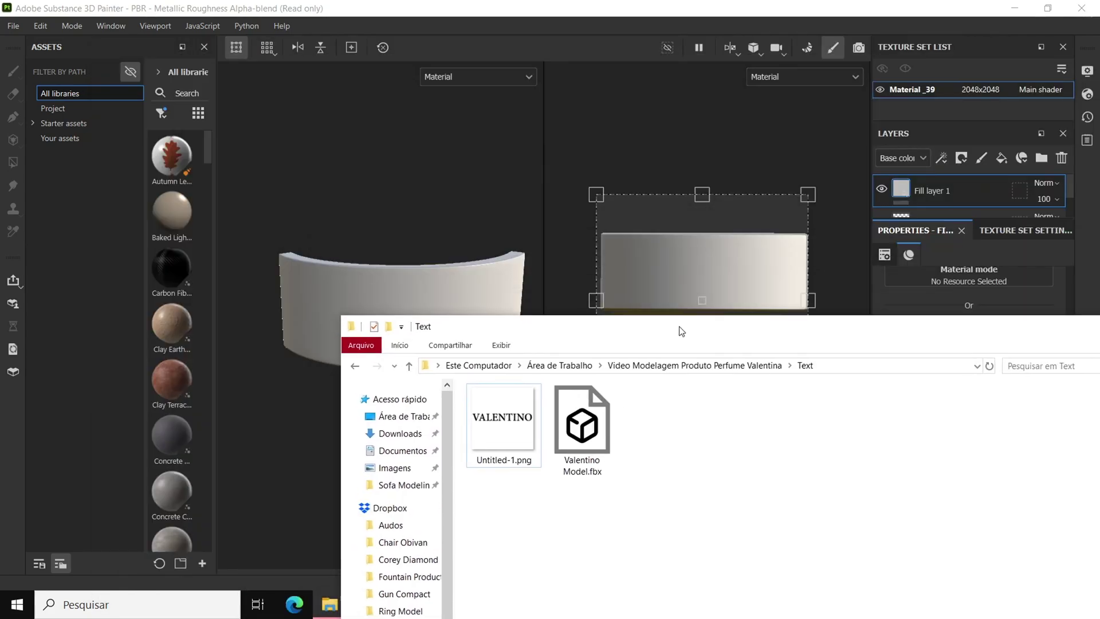
drag(516, 430, 184, 280)
click(720, 159)
click(759, 225)
click(679, 474)
click(645, 492)
click(652, 496)
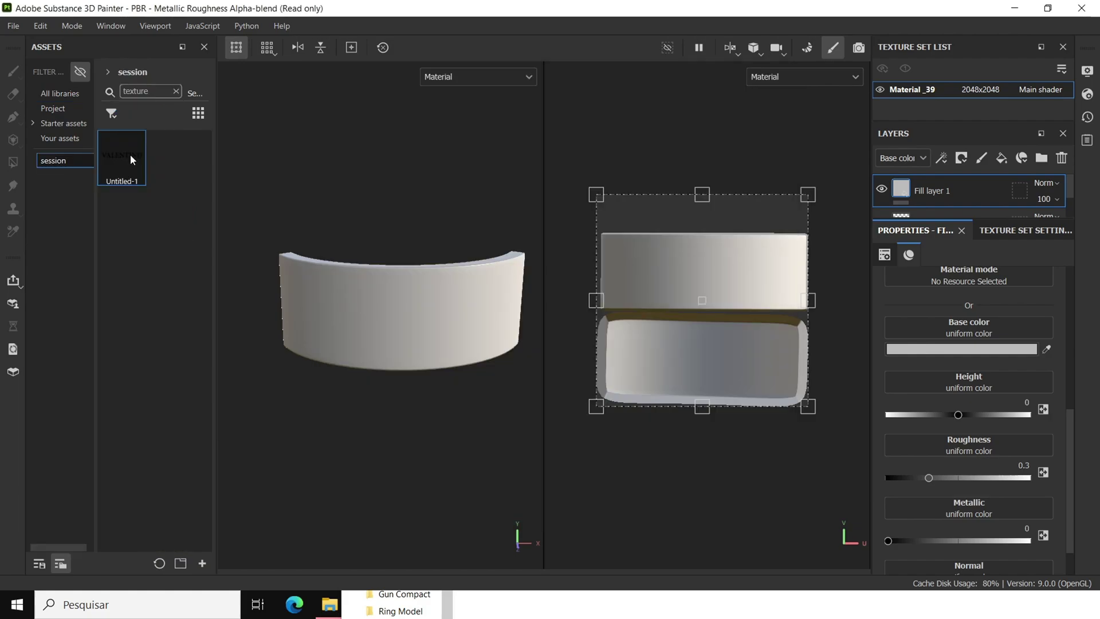
- Use the VALENTINO image as the fill layer's height, placed on the band with UV Wrap None
drag(120, 163, 975, 387)
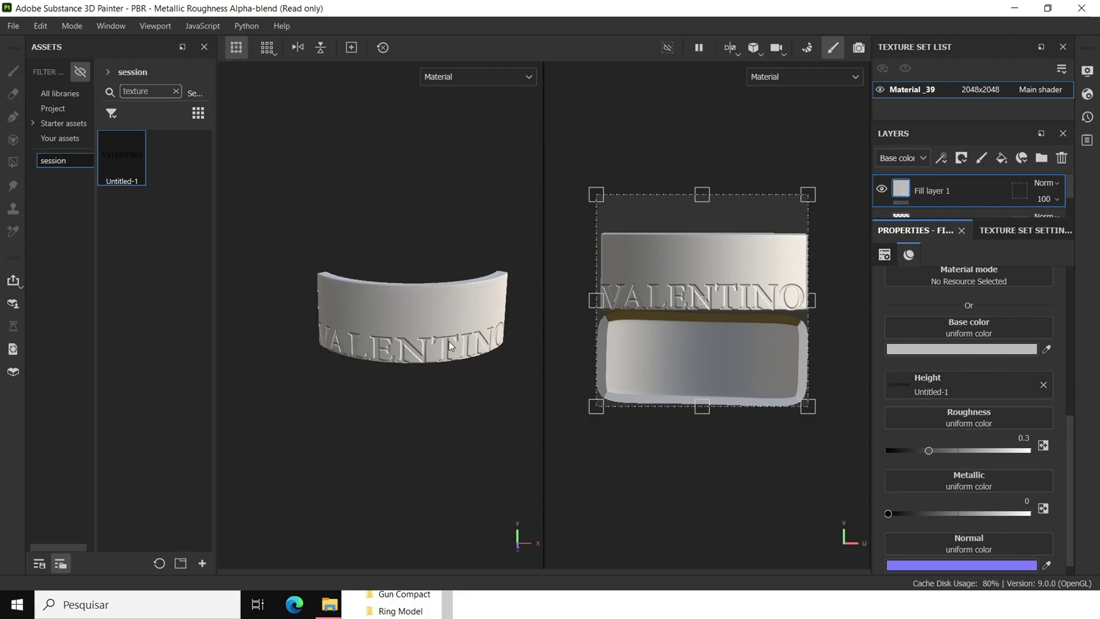
drag(731, 260, 734, 233)
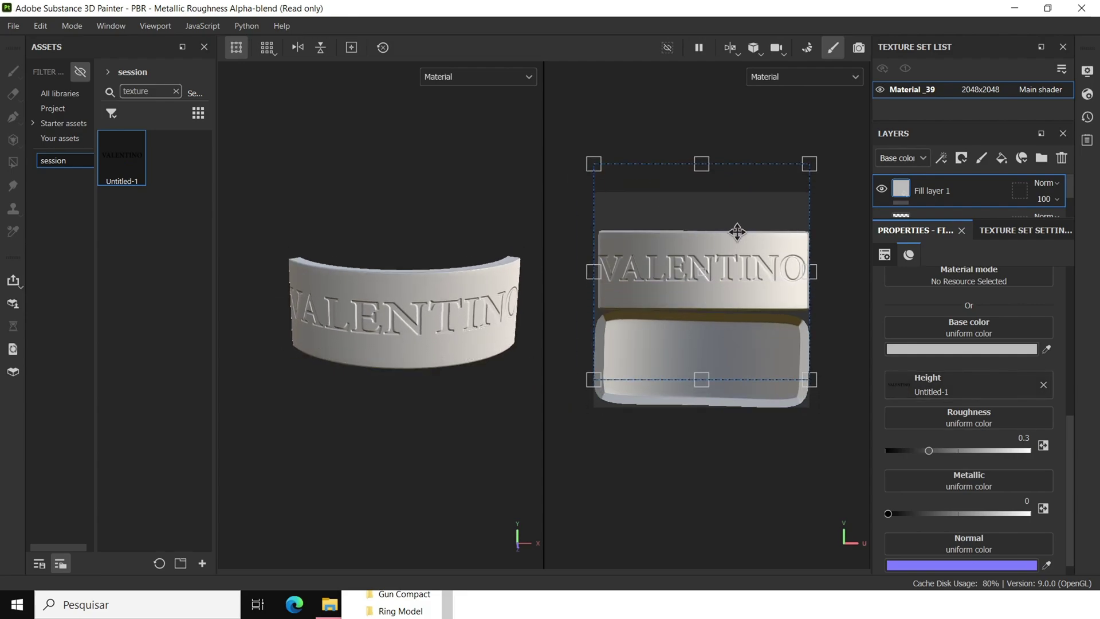
drag(811, 165, 755, 221)
scroll(880, 408, up, 5)
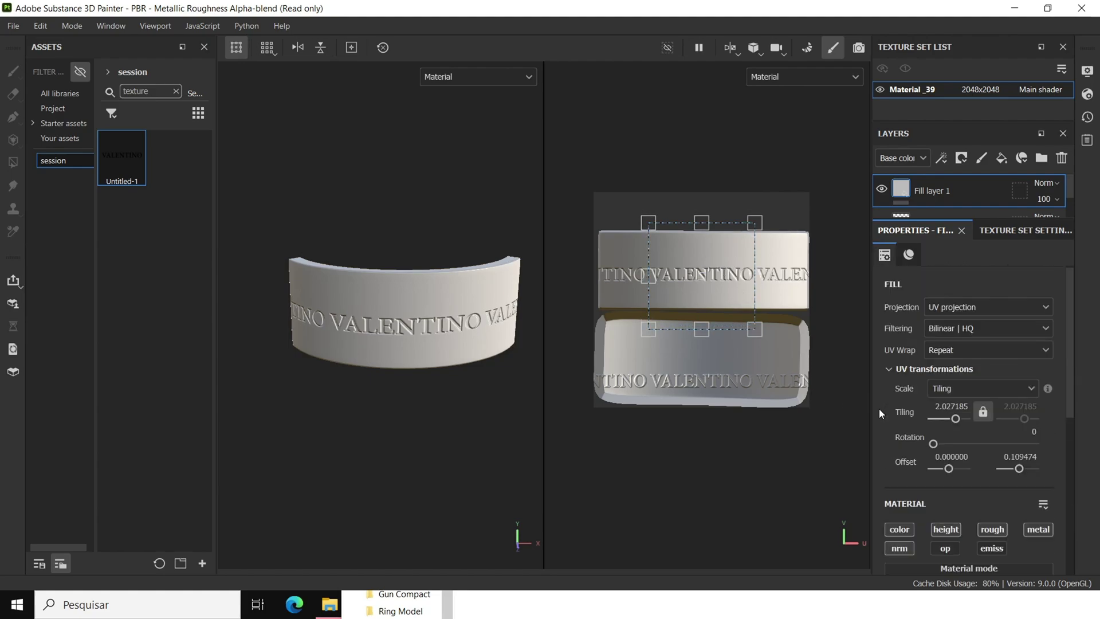
click(945, 349)
click(939, 410)
drag(700, 286, 704, 283)
- Open the Export Textures settings from the File menu, then close them
click(13, 26)
click(86, 252)
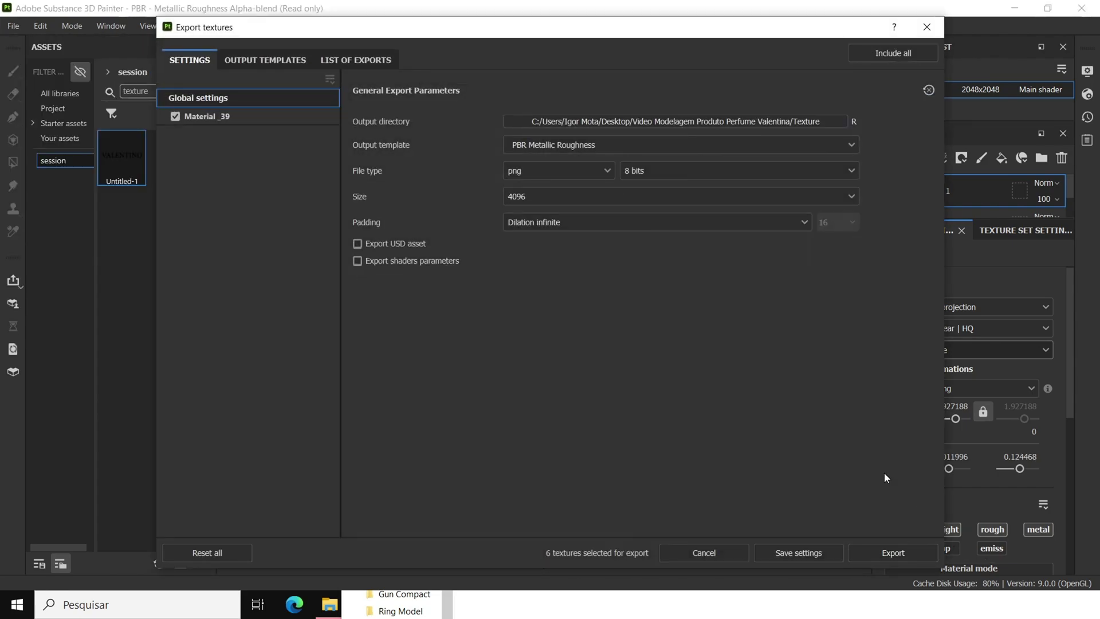
click(709, 552)
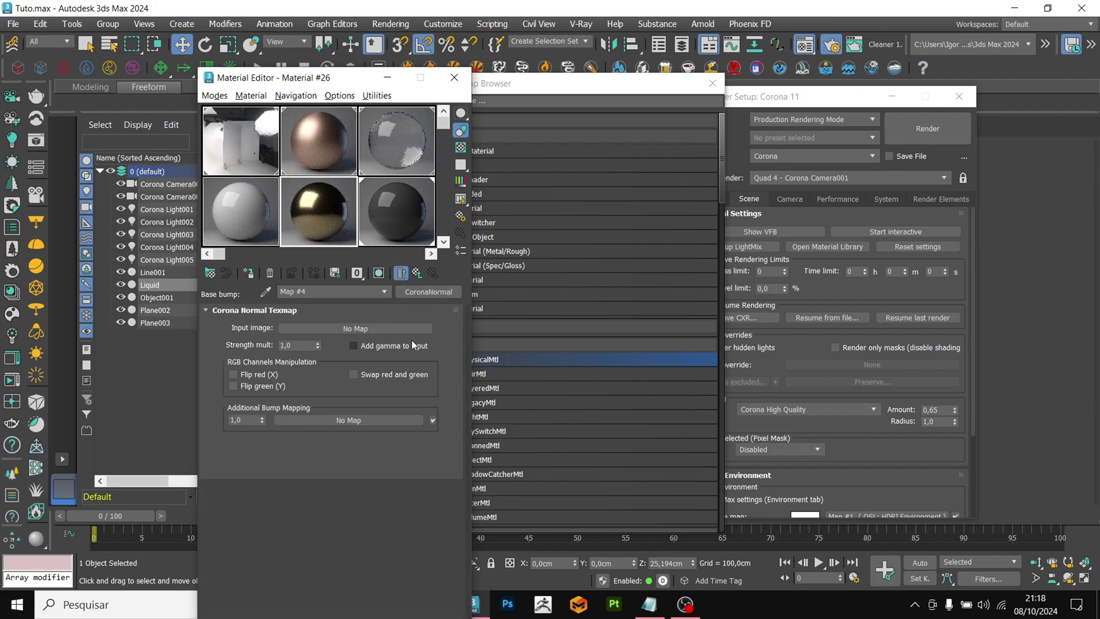
- Load the baked normal map into CoronaNormal's input with added gamma and 0,3 strength
click(380, 328)
double_click(457, 166)
double_click(401, 136)
click(416, 274)
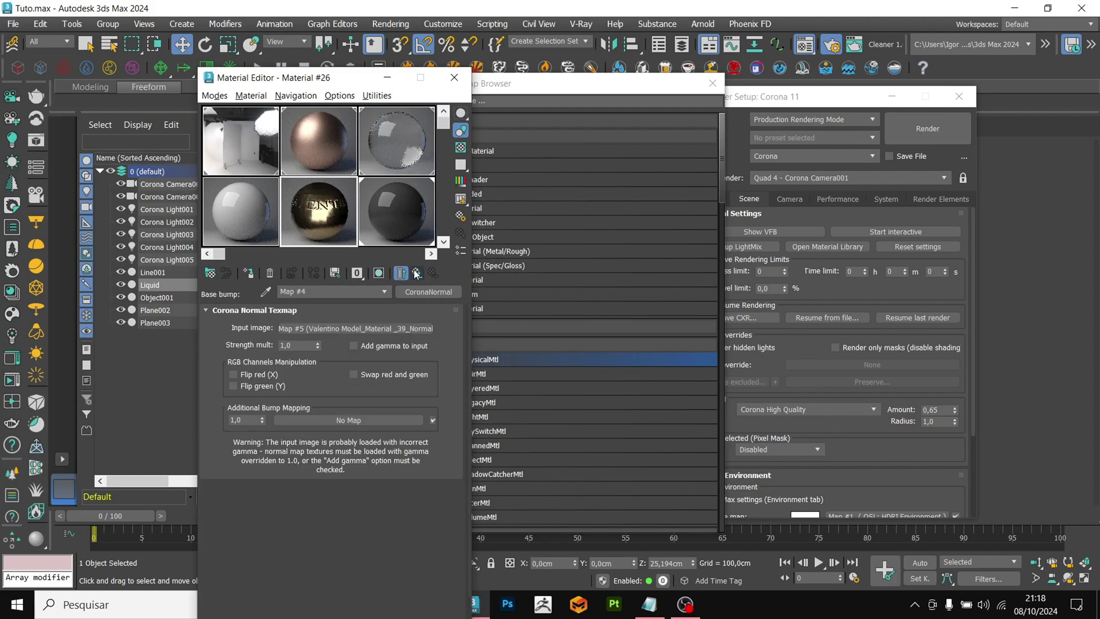
click(368, 346)
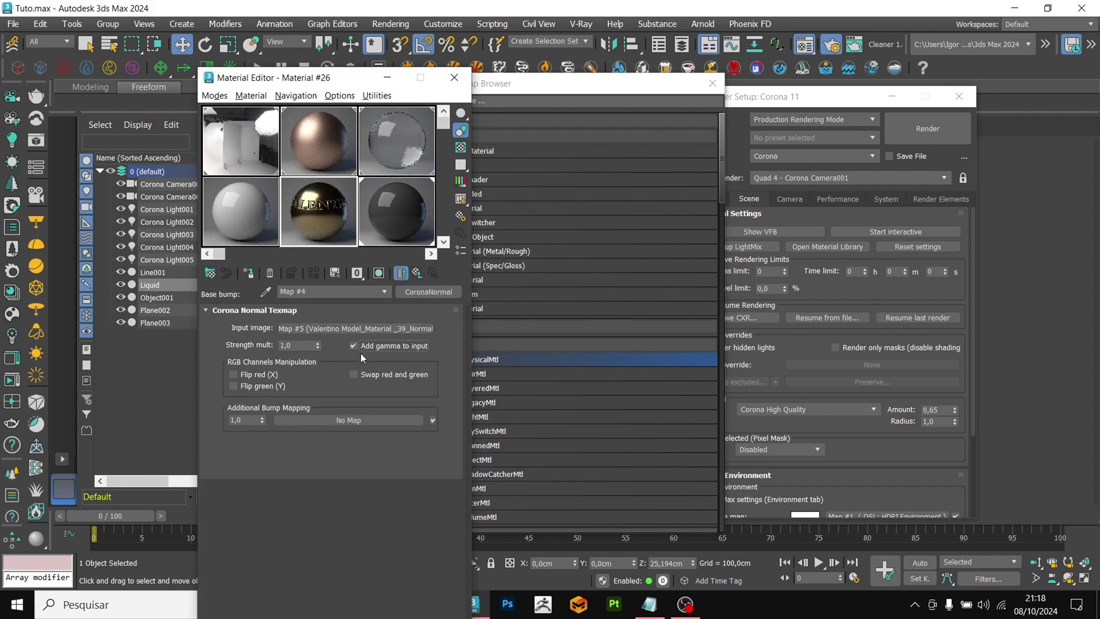
double_click(296, 346)
text(0,)
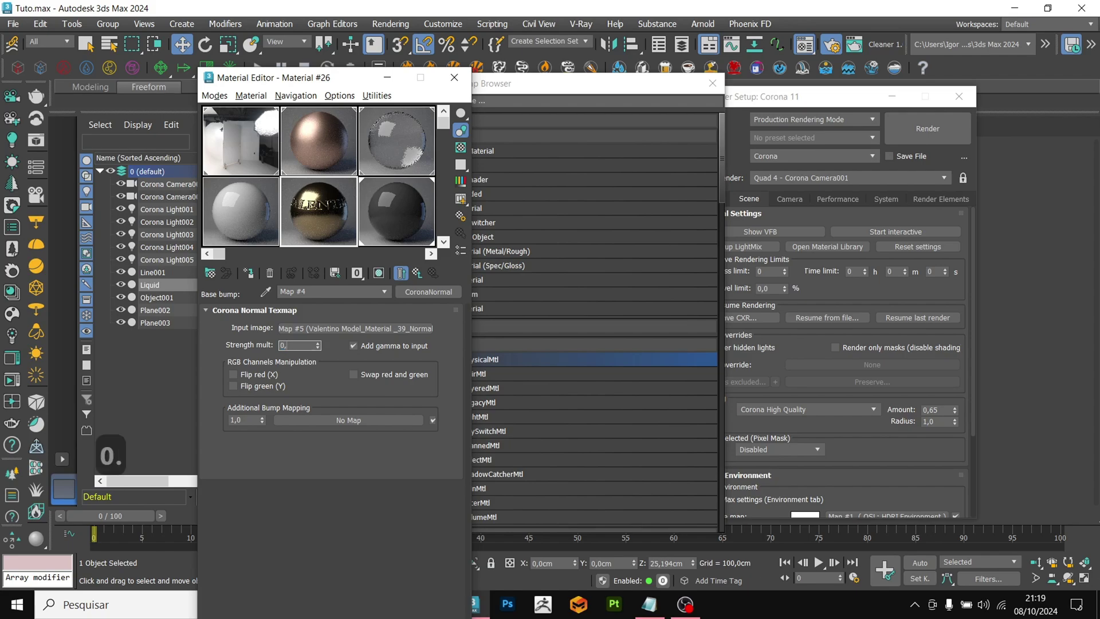
text(3)
key(Return)
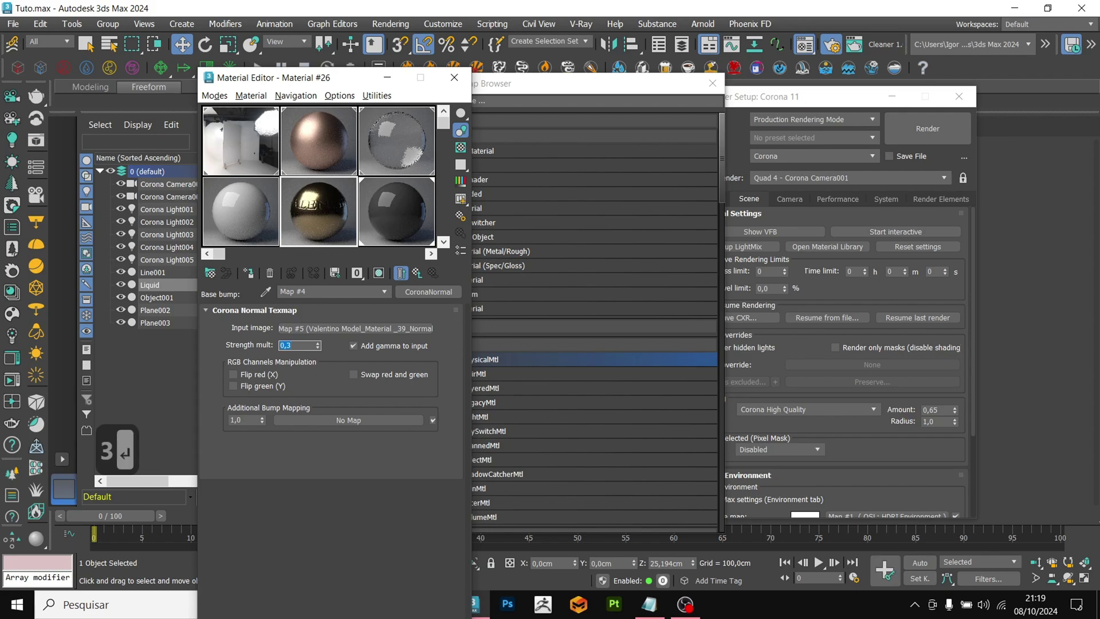
- Assign the gold material to the label plane Plane002
click(421, 276)
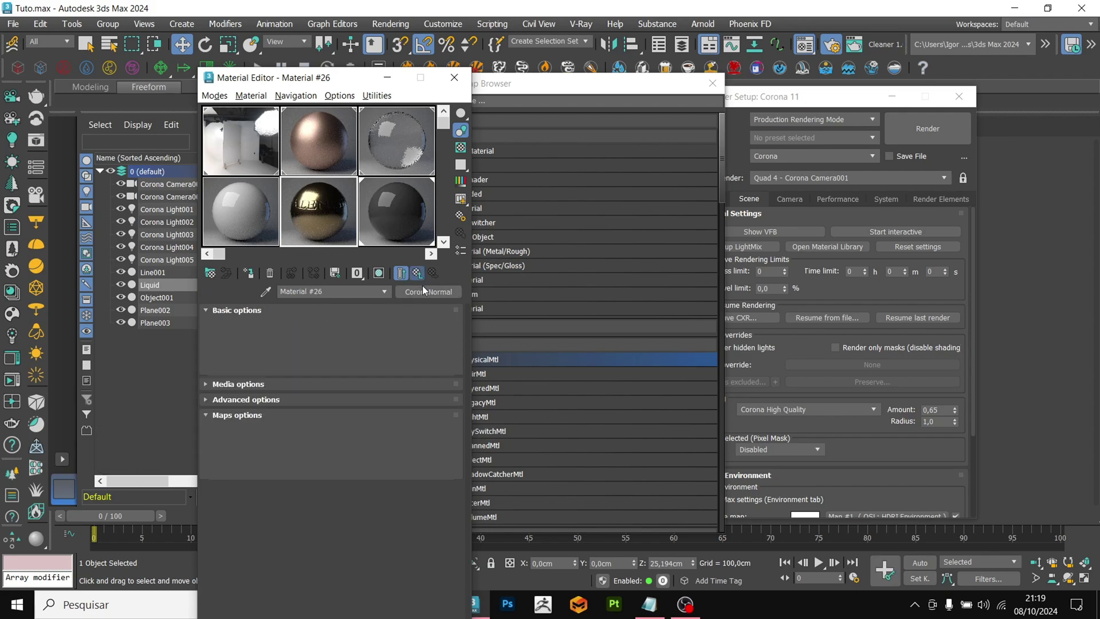
click(712, 83)
click(537, 373)
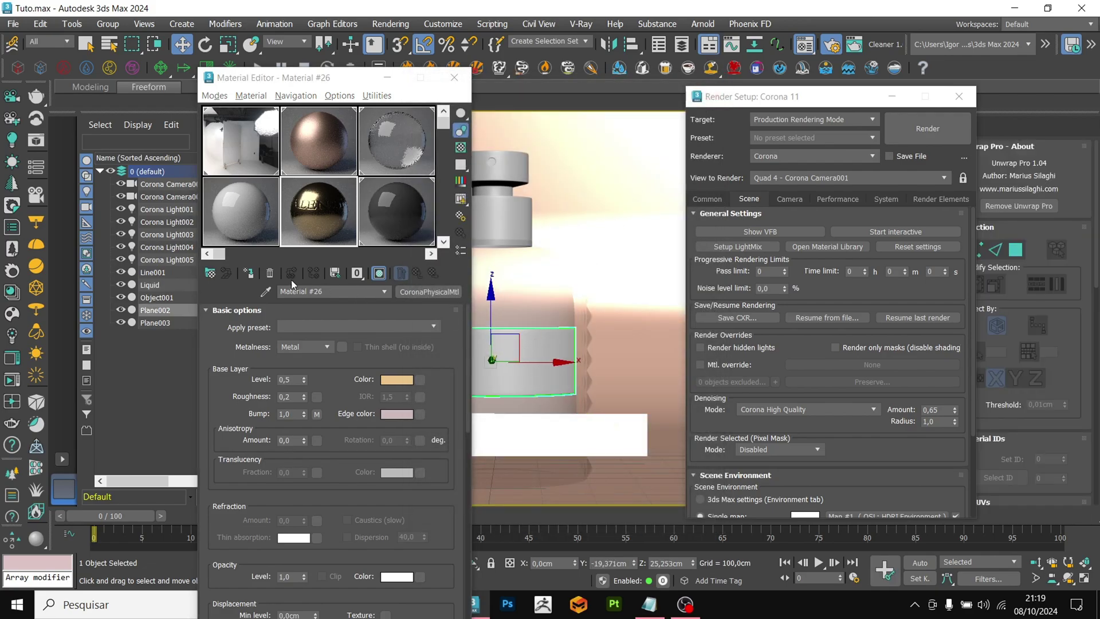
click(248, 273)
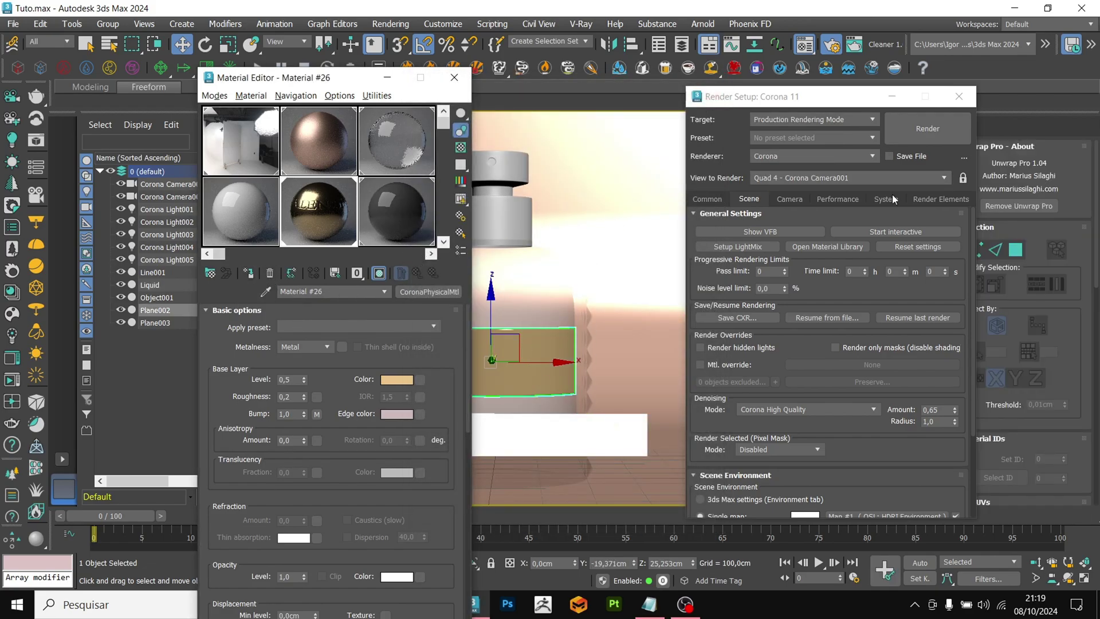
- Run an interactive test render of the bottle, then stop it
click(903, 233)
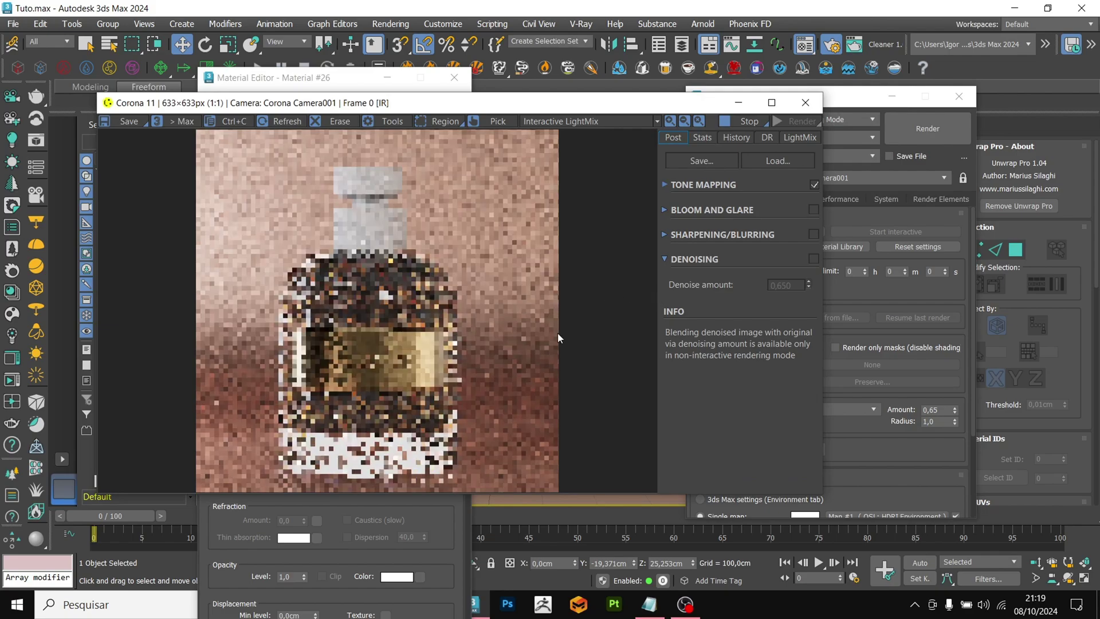
scroll(341, 378, up, 1)
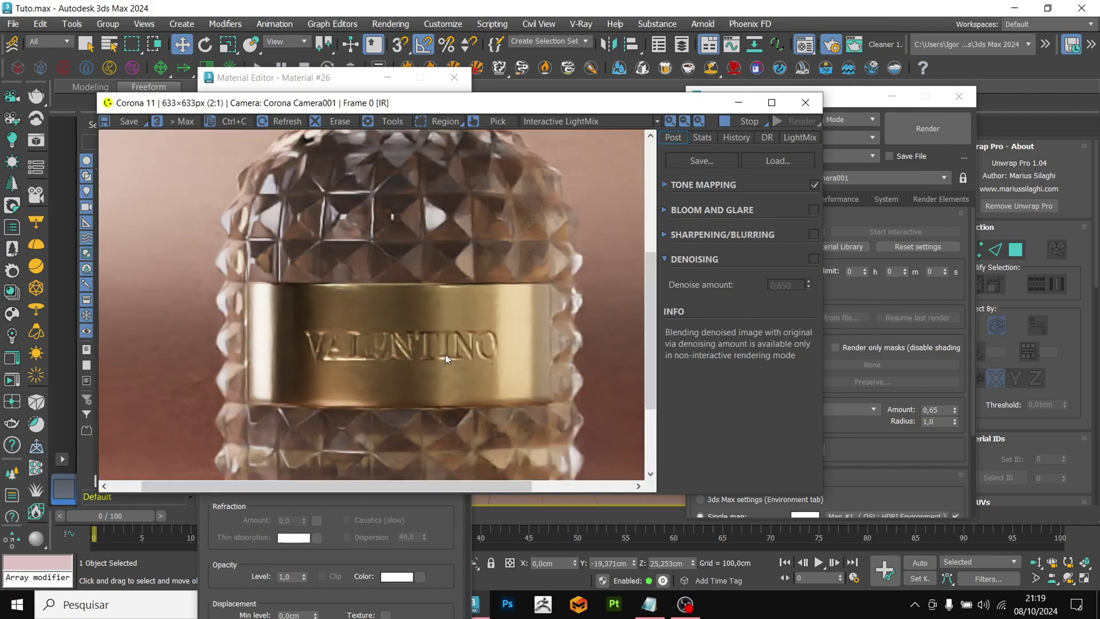
scroll(389, 349, down, 1)
click(747, 121)
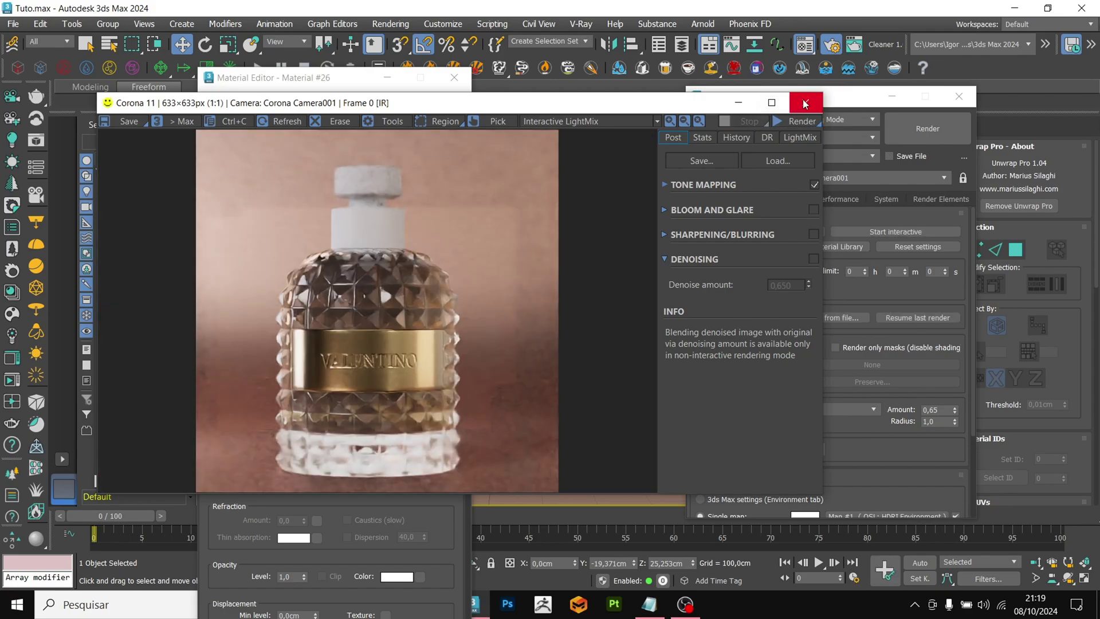
- Create a Multi/Sub-Object material with two slots in an unused material slot
click(805, 104)
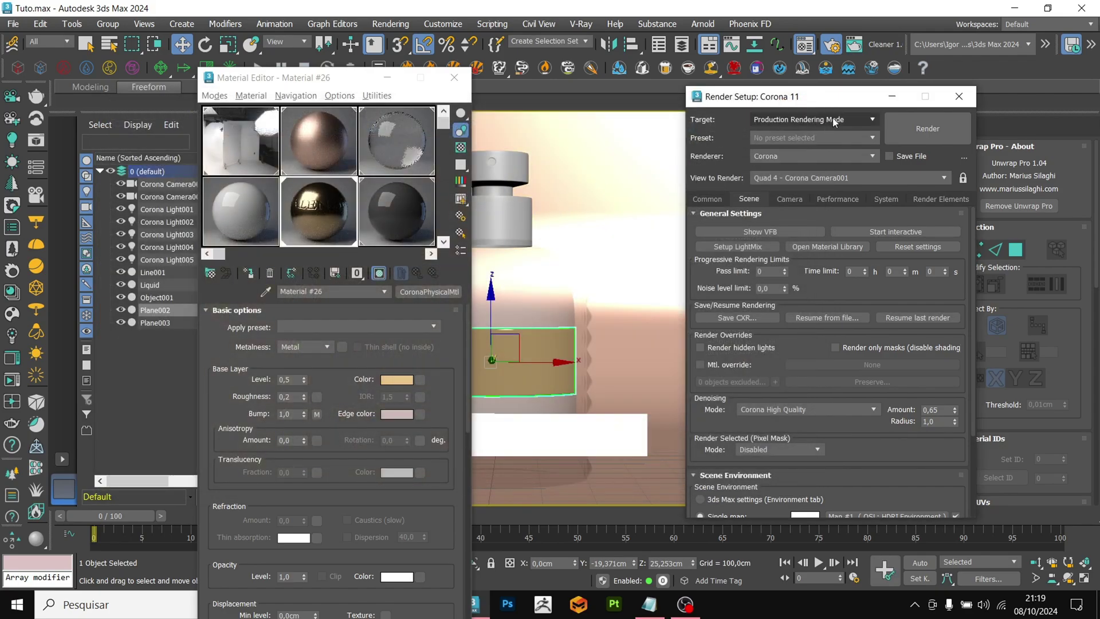
click(891, 97)
click(254, 219)
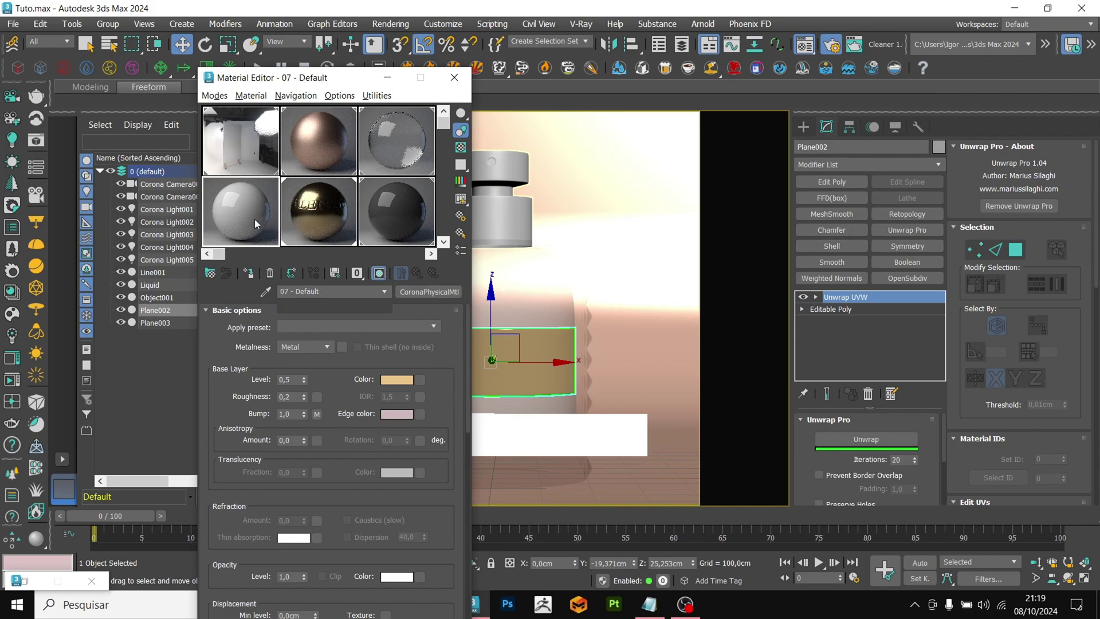
click(210, 273)
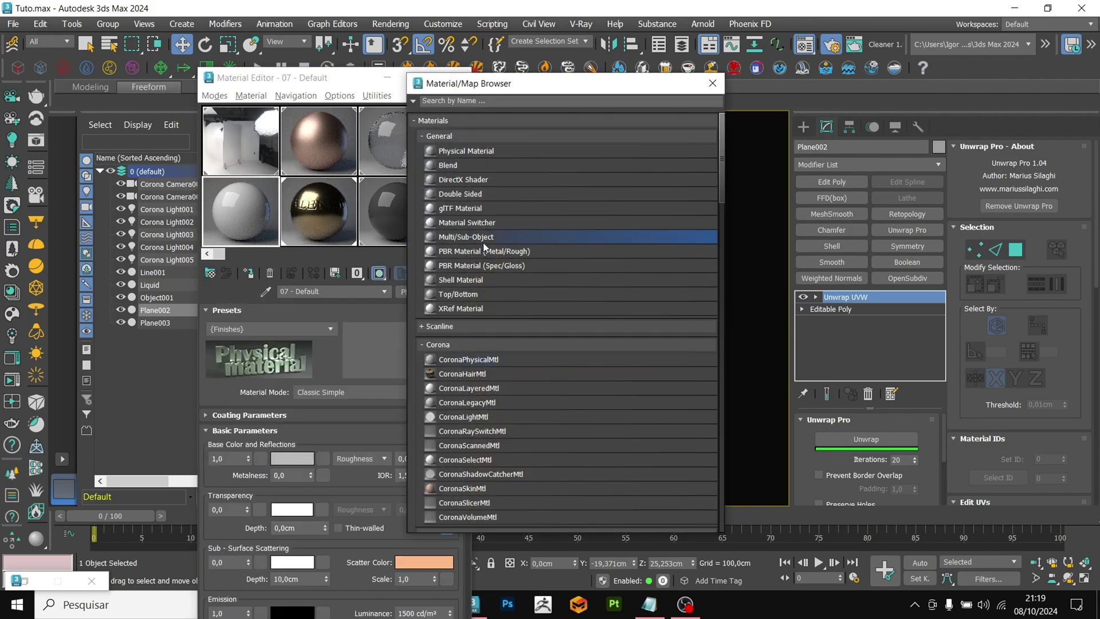
double_click(483, 238)
click(260, 329)
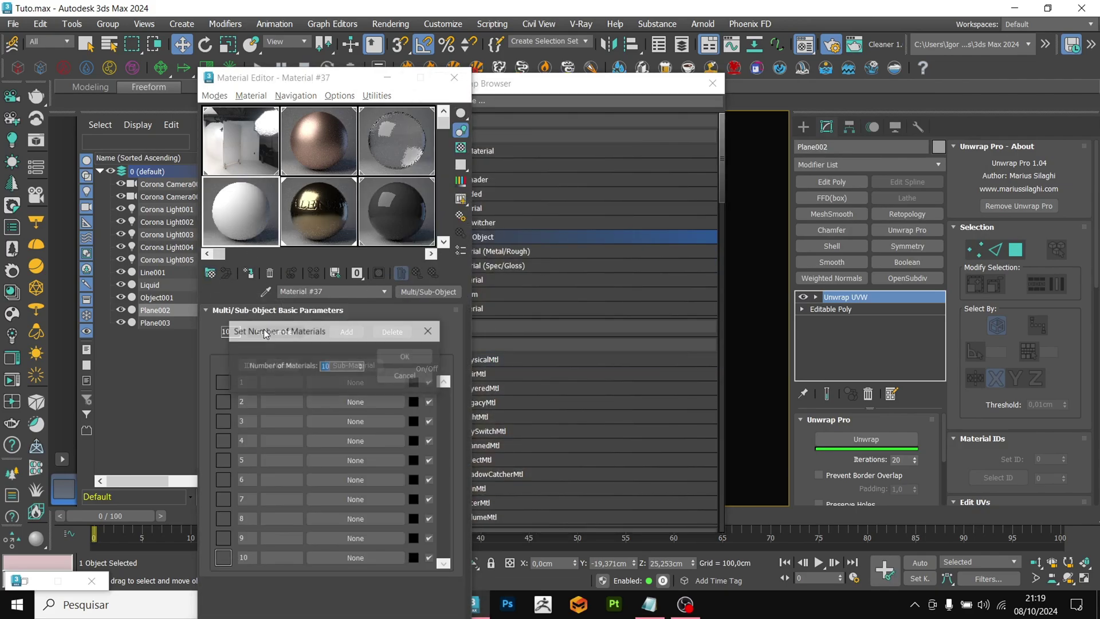
key(Return)
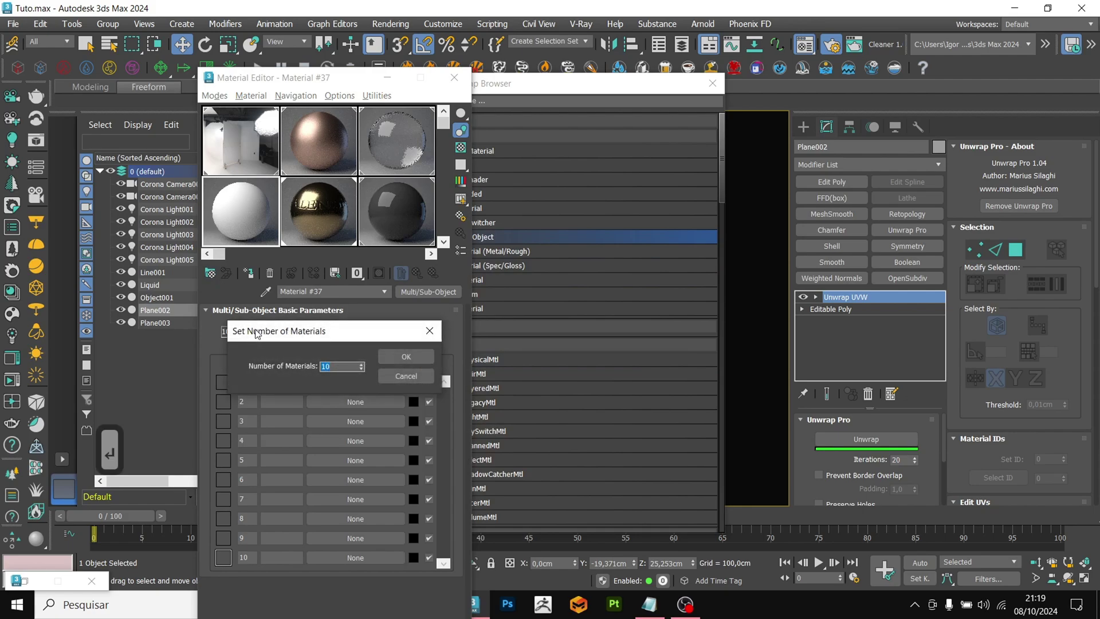
text(2)
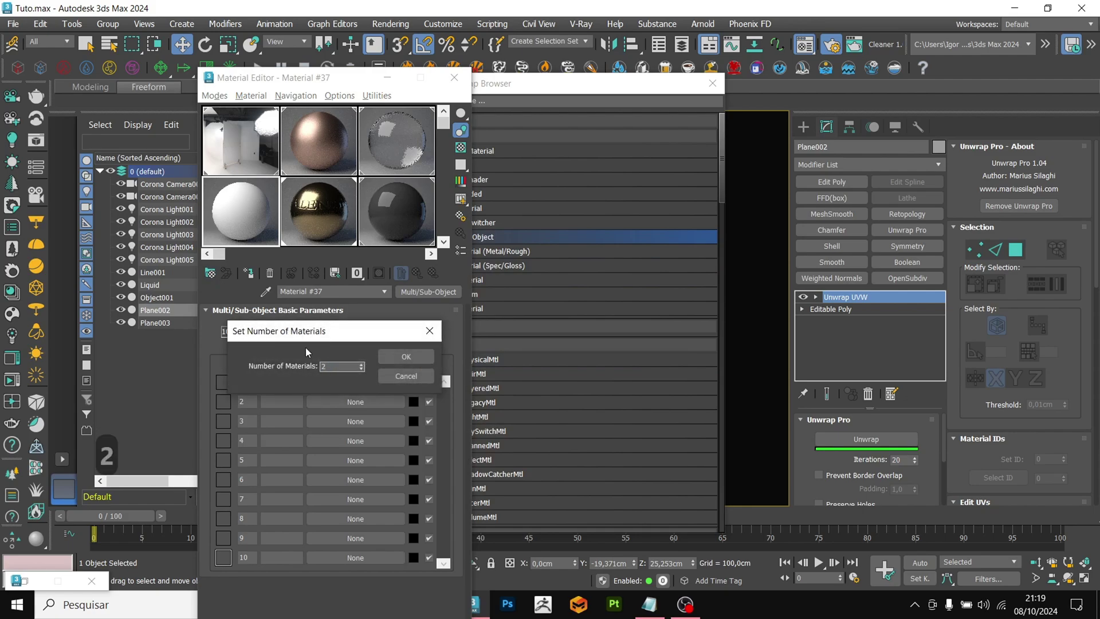
click(421, 361)
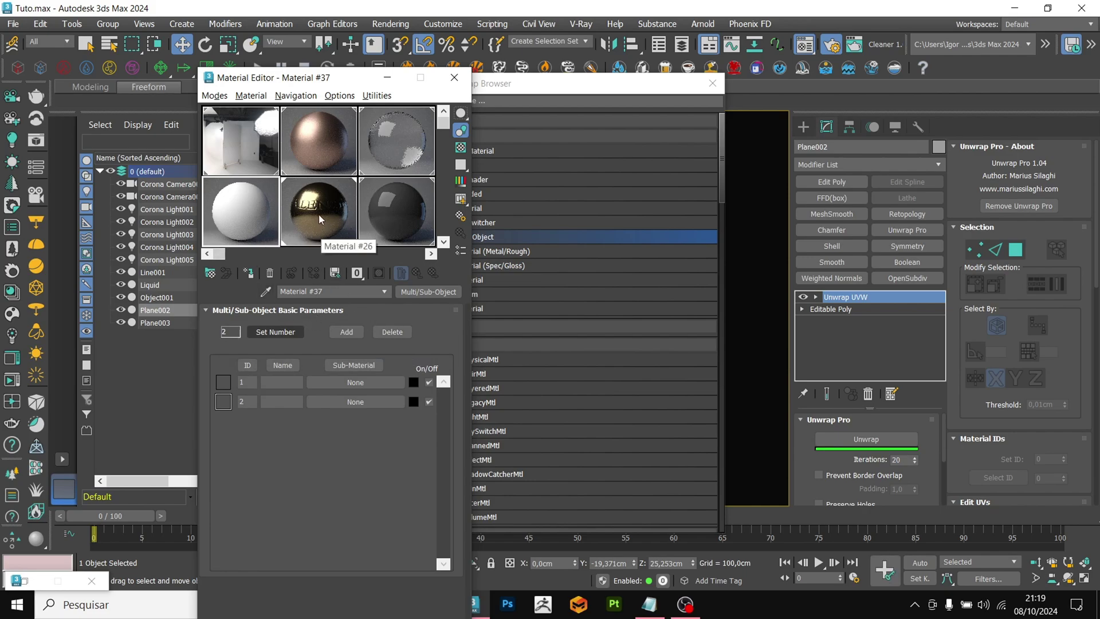
- Instance gold Material #26 as sub-material 1 and clear its bump map
drag(319, 213, 348, 382)
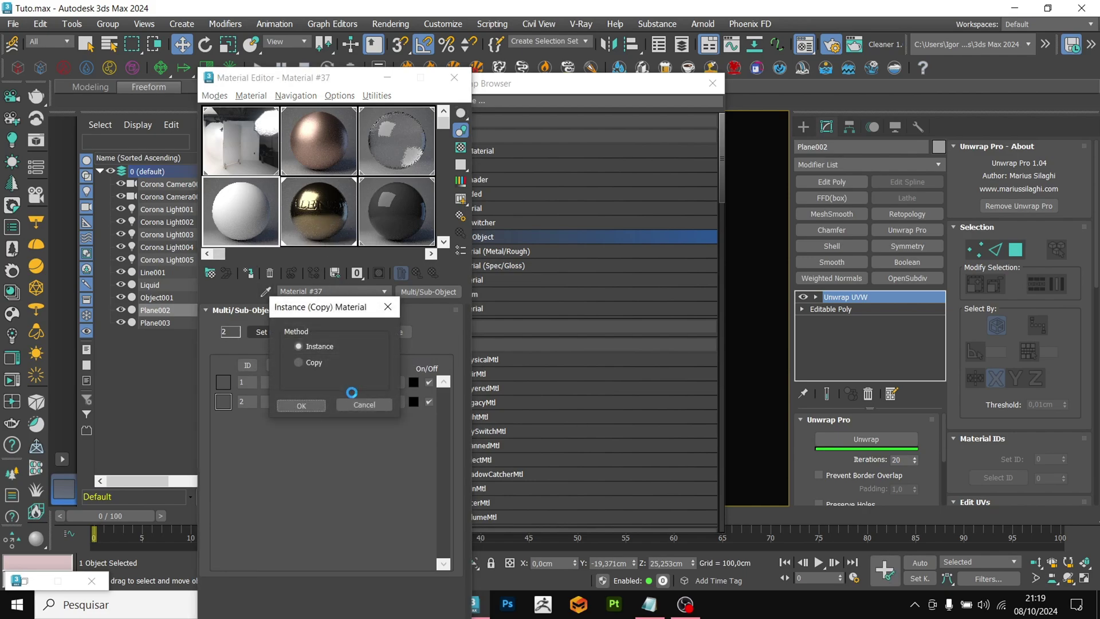
click(316, 404)
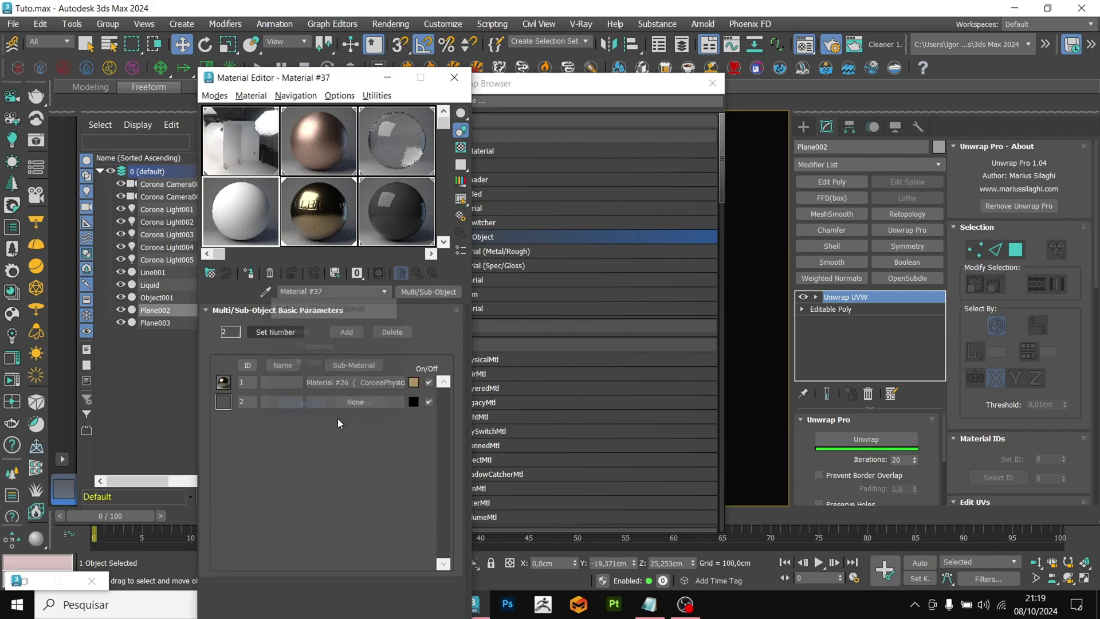
click(373, 383)
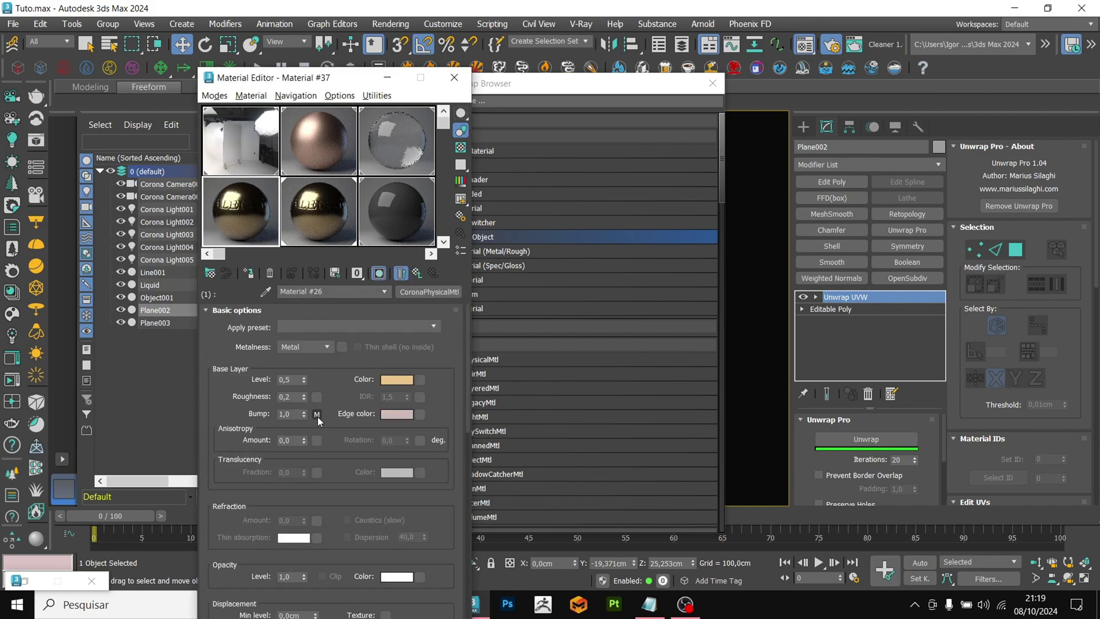
right_click(316, 415)
click(344, 454)
- Make sub-material 2 a CoronaLegacyMtl
click(418, 273)
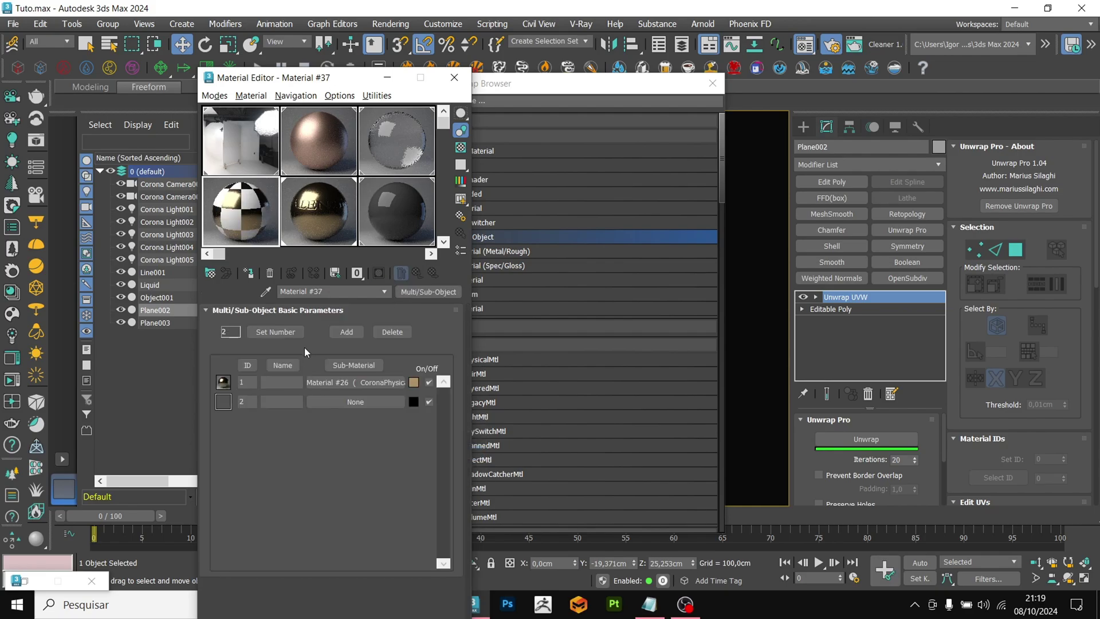
click(341, 401)
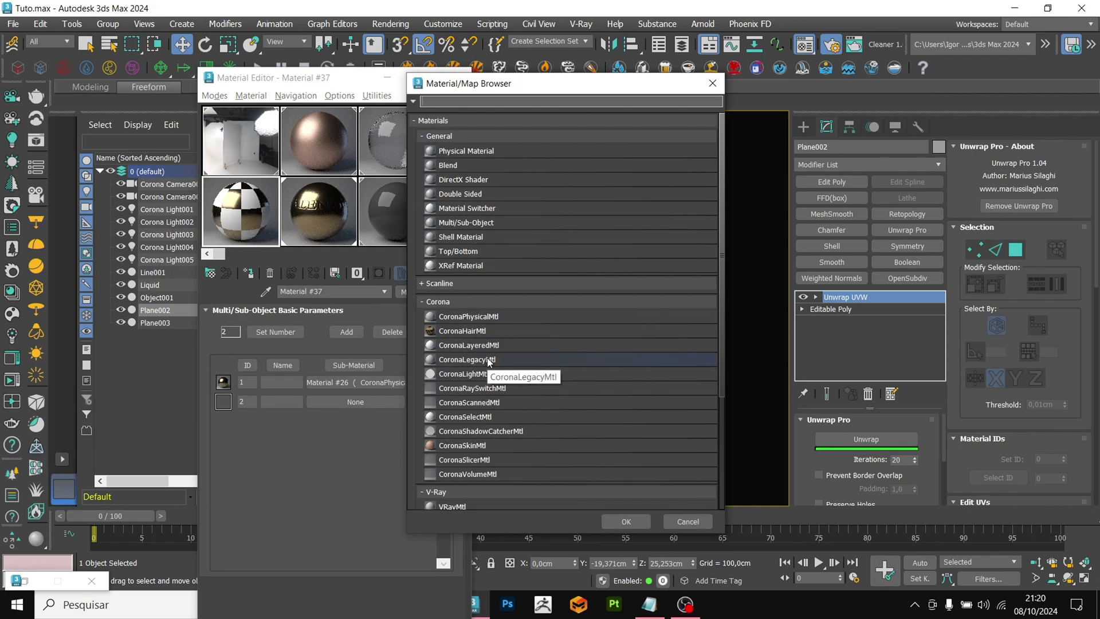
double_click(467, 360)
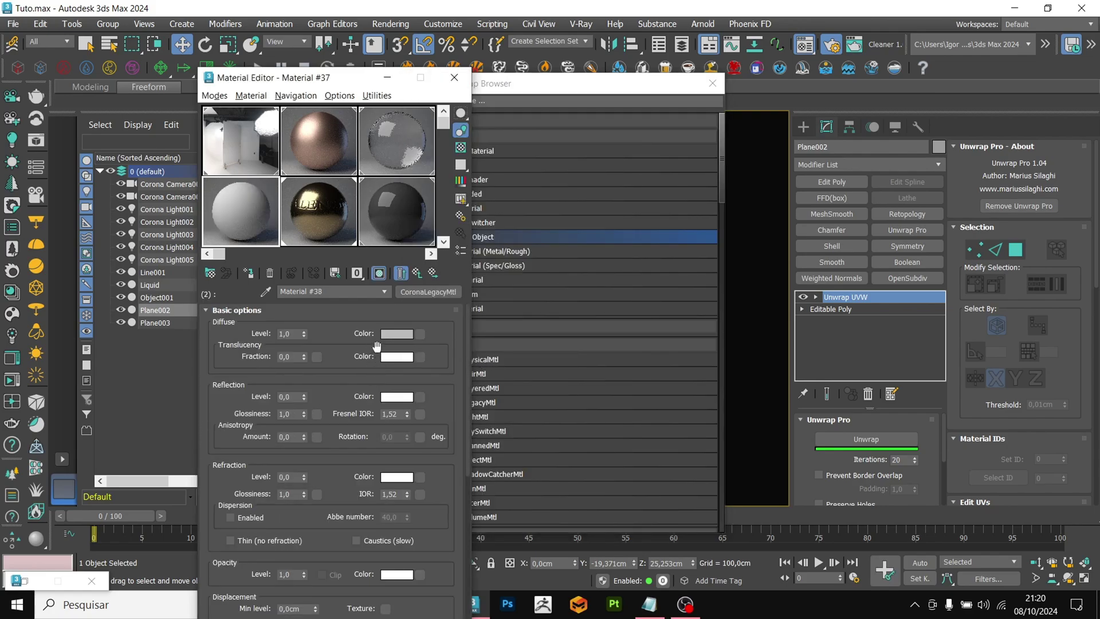
- Give its diffuse a dark purple CoronaColor map
click(418, 334)
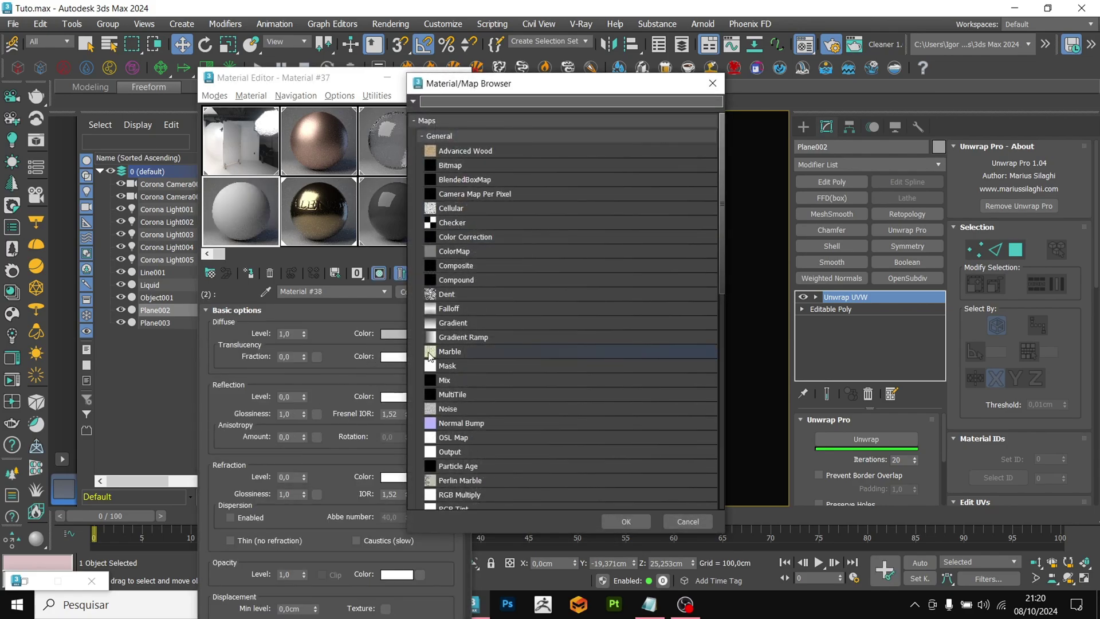
text(coro)
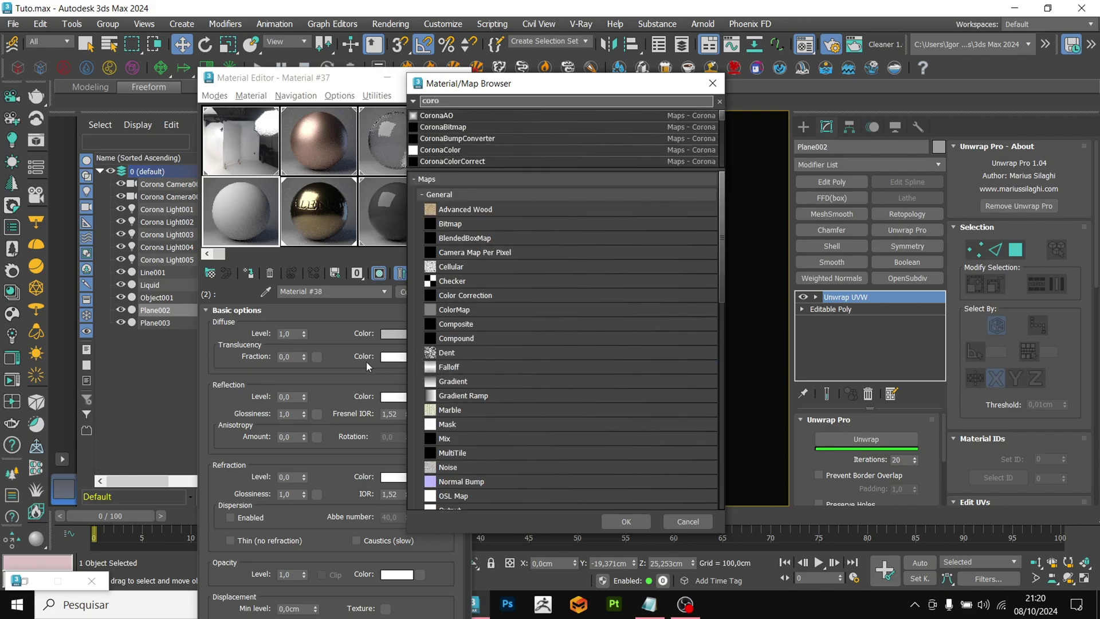
click(461, 152)
double_click(460, 153)
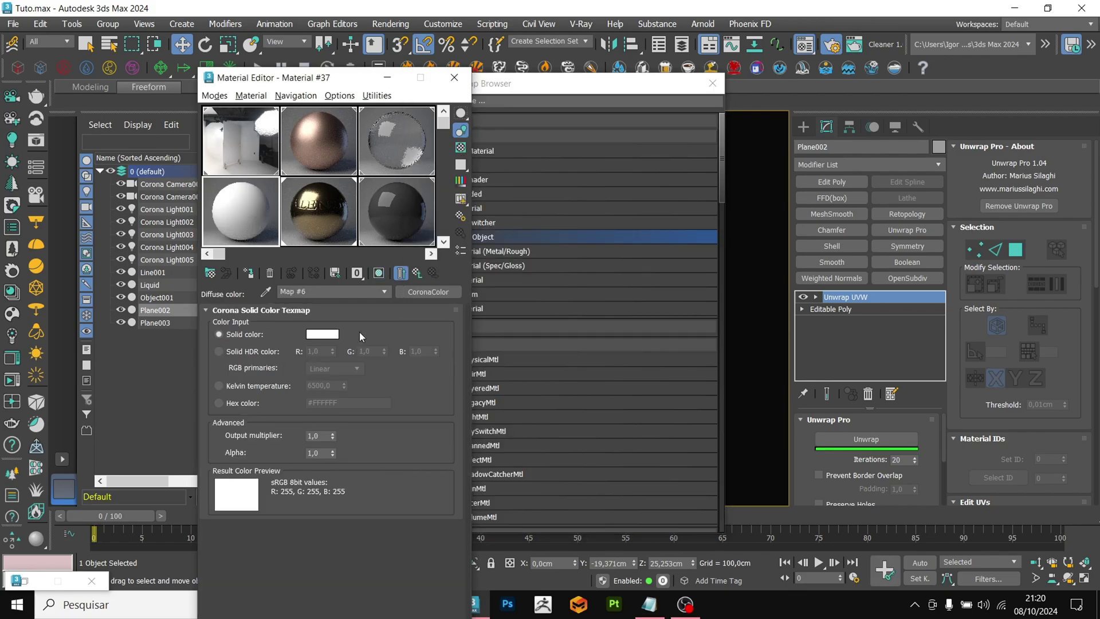
click(322, 334)
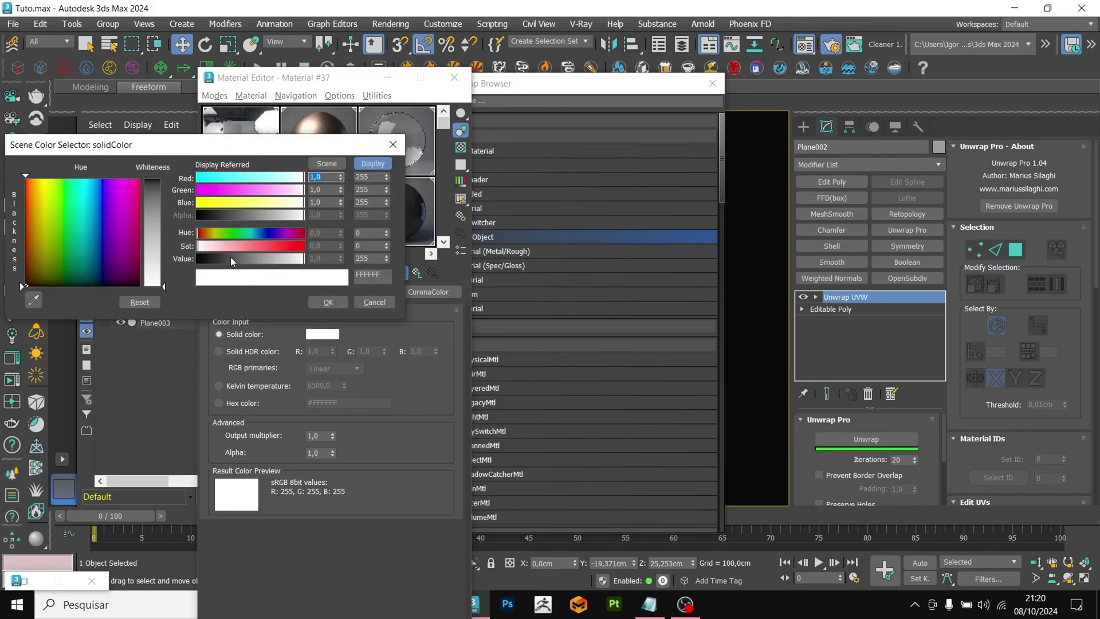
drag(229, 257, 252, 246)
click(324, 302)
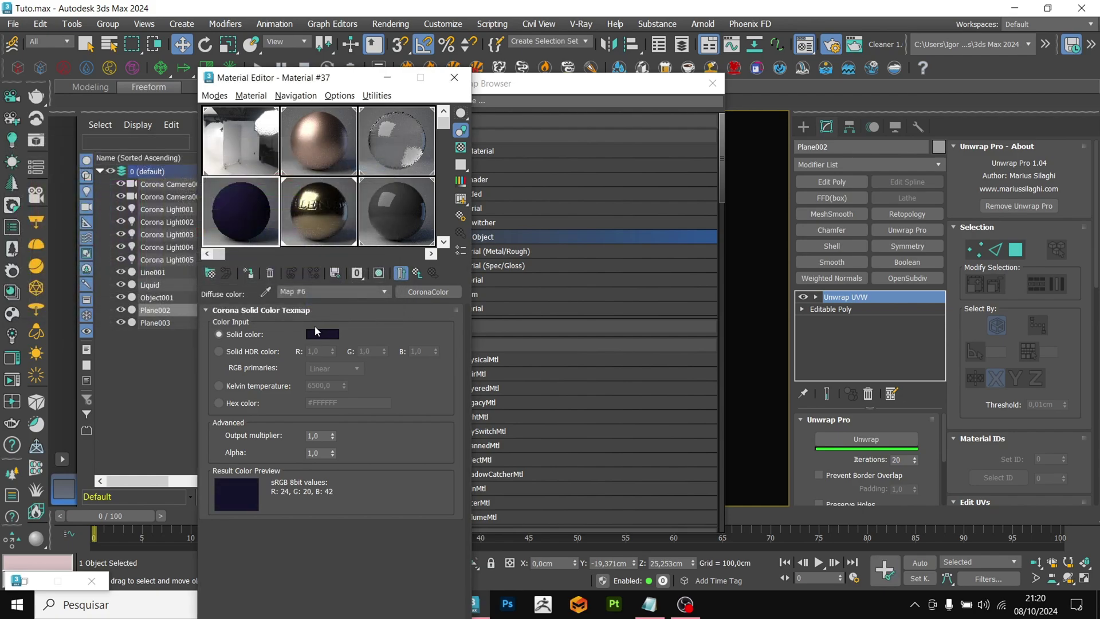
click(397, 273)
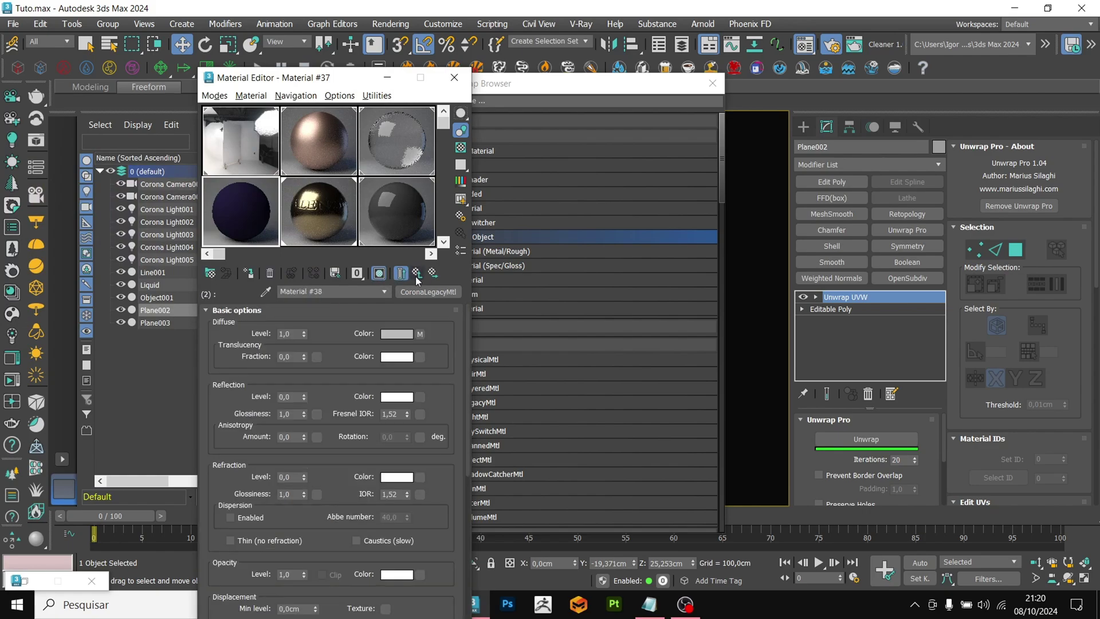
- Set reflection level 1 and glossiness 0.8, then return to the multi-material
double_click(292, 397)
text(1)
key(Return)
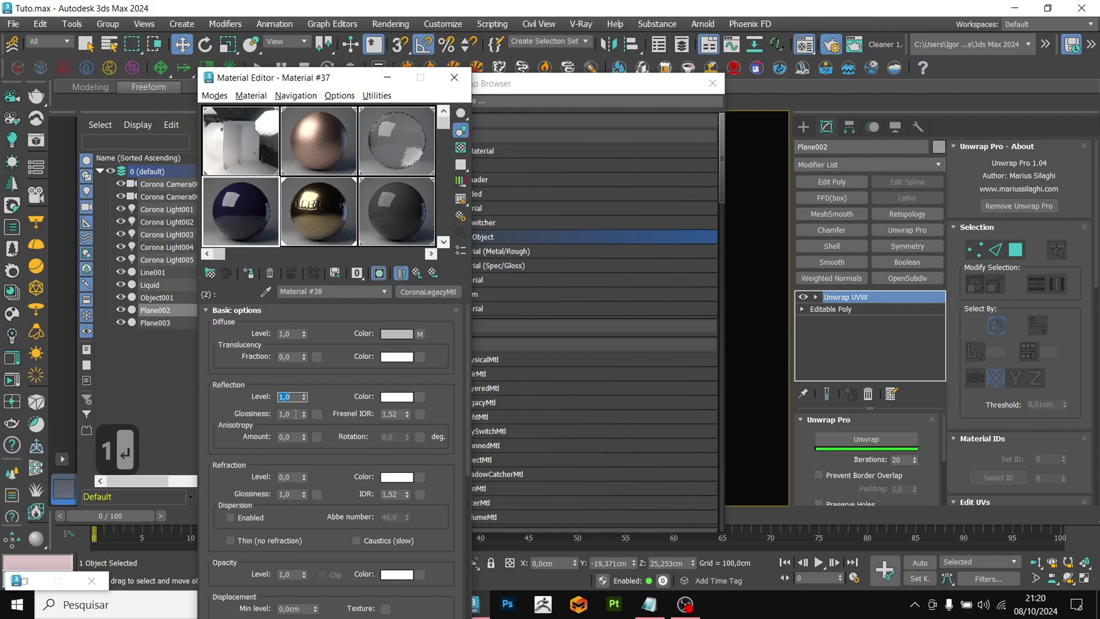
double_click(294, 413)
text(0.8)
key(Return)
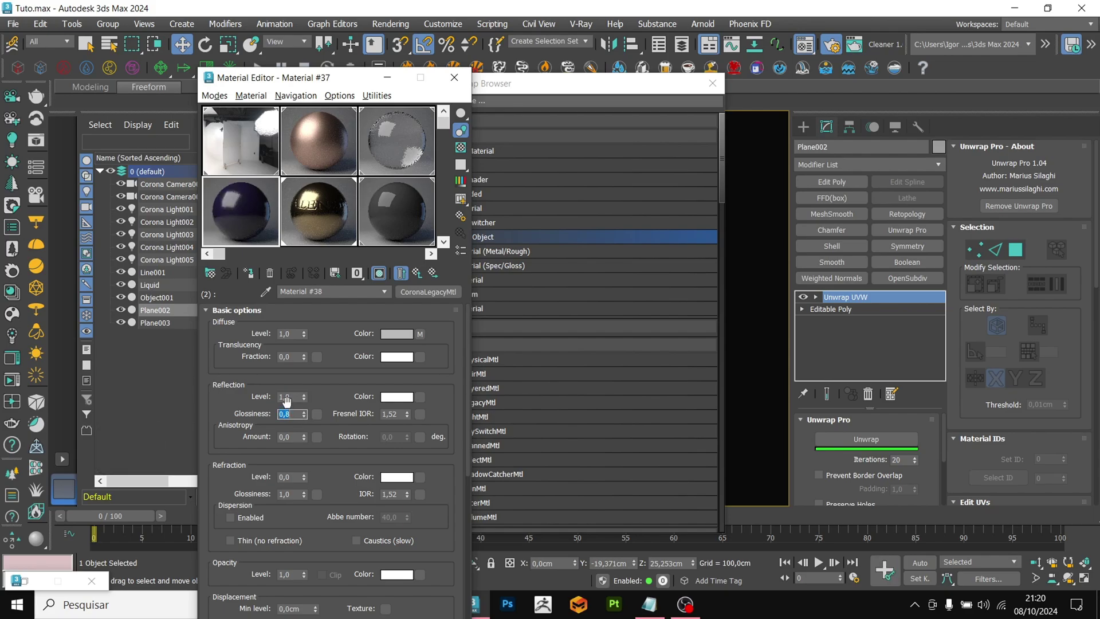
click(416, 274)
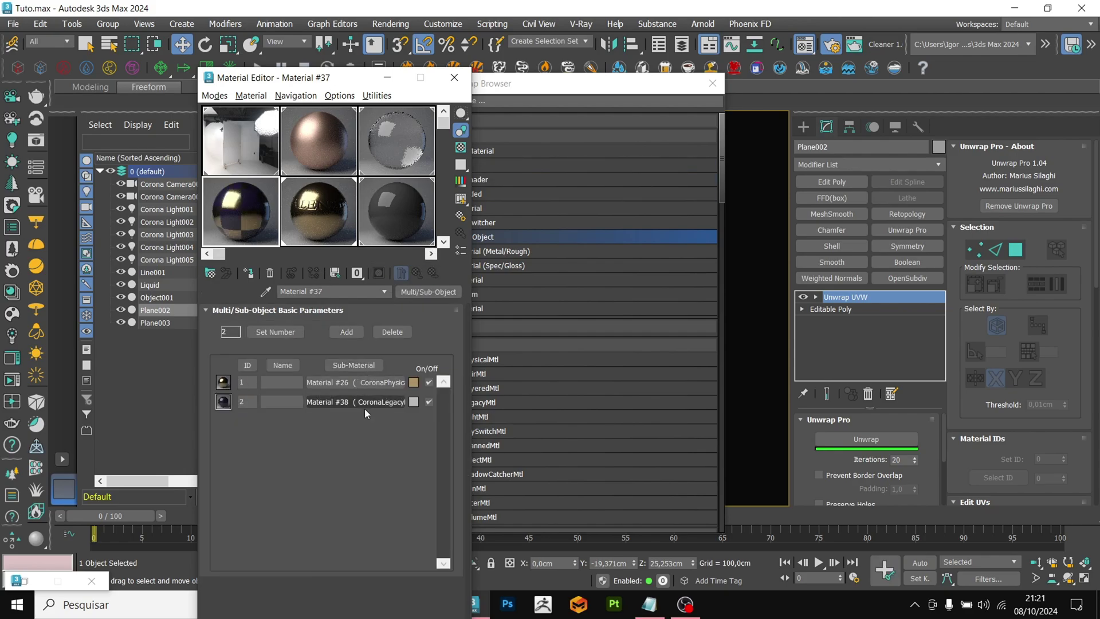
- Assign the two-slot multi-material to the bottle cap Line001
click(712, 83)
click(513, 171)
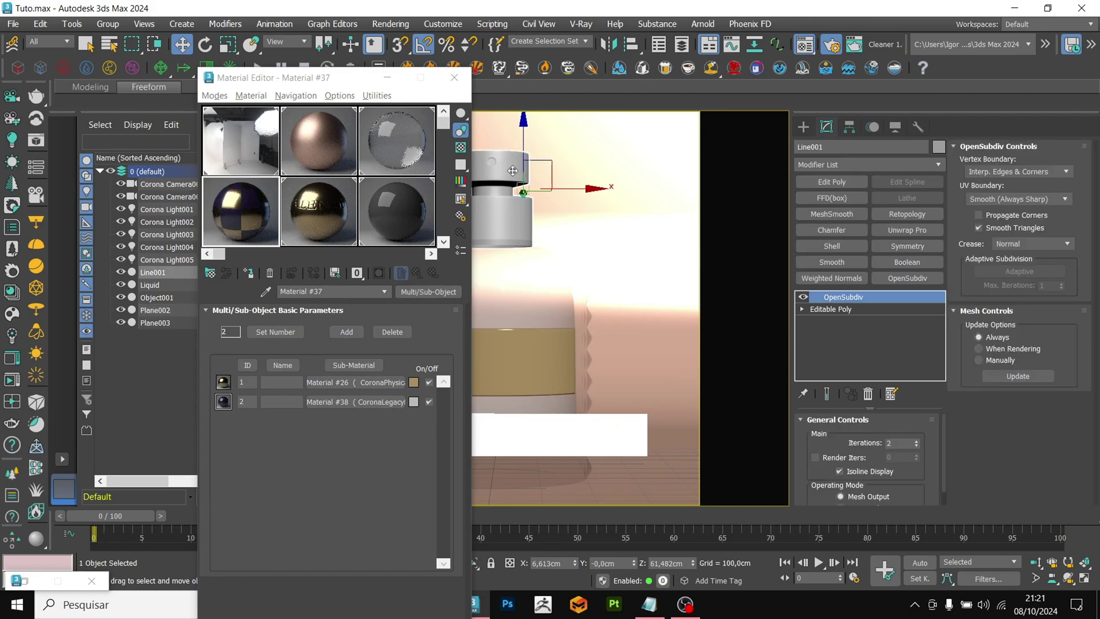
click(248, 275)
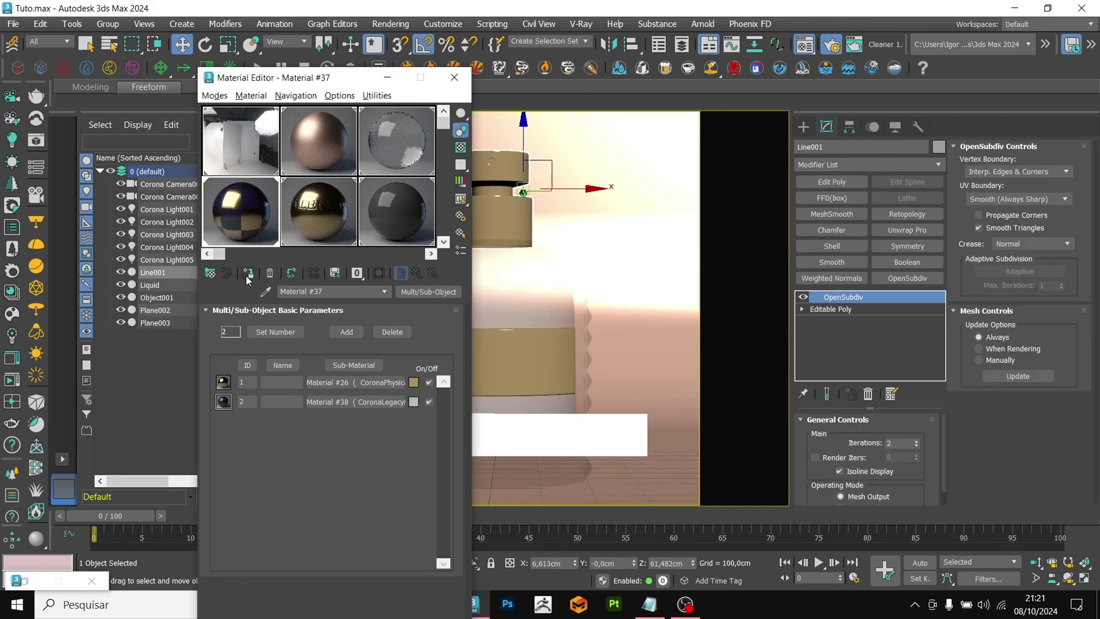
click(388, 77)
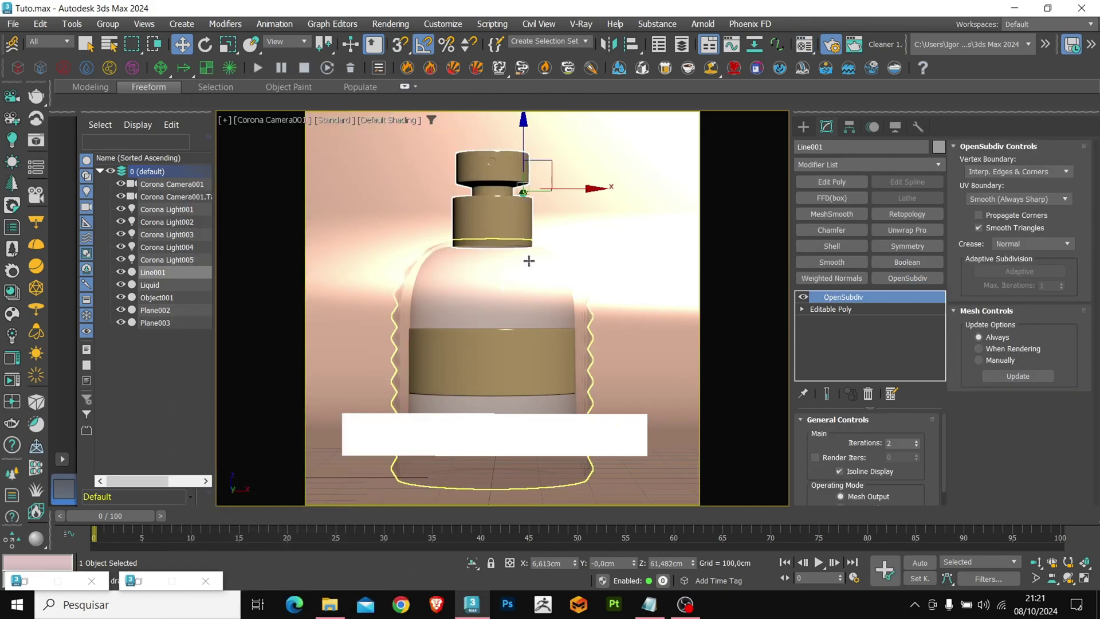
- Switch to Perspective, zoom onto the cap, and add an Edit Poly modifier
key(p)
key(z)
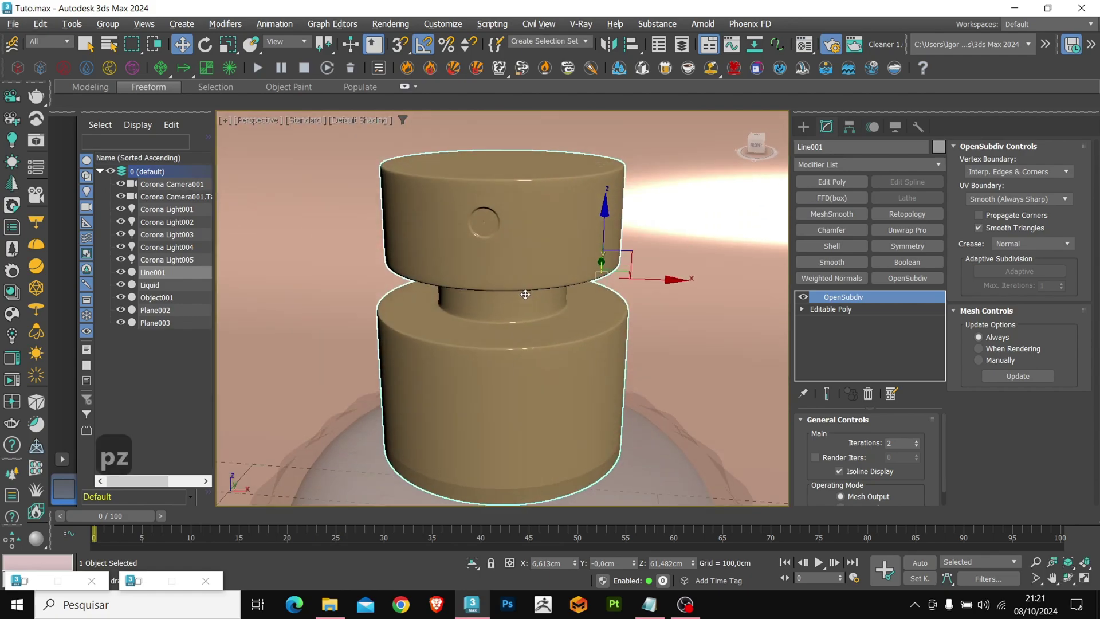
click(836, 184)
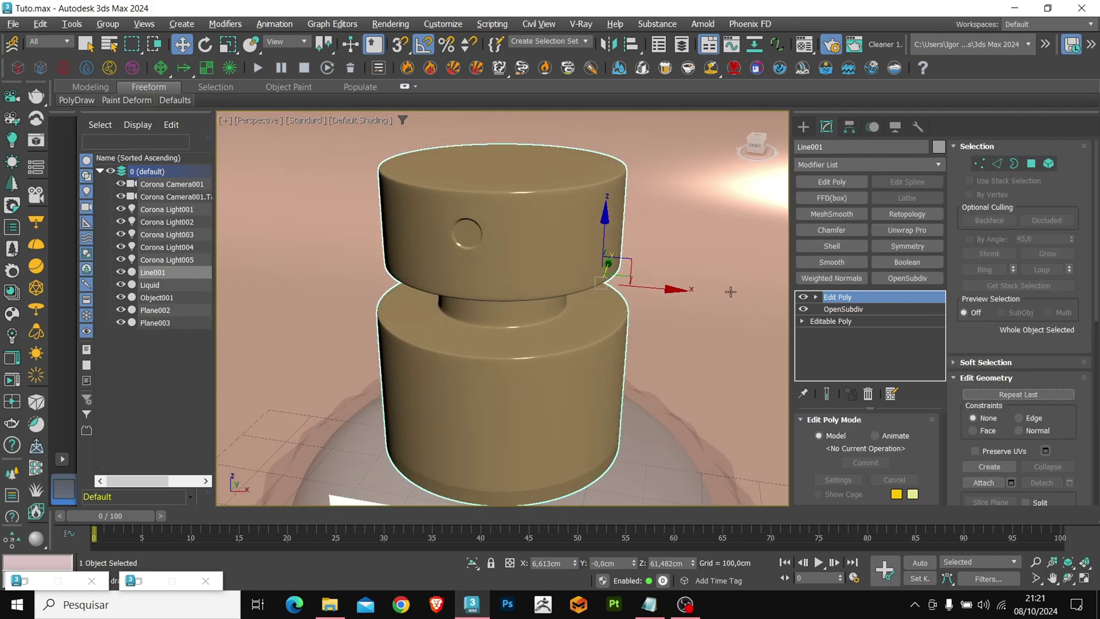
scroll(968, 404, down, 10)
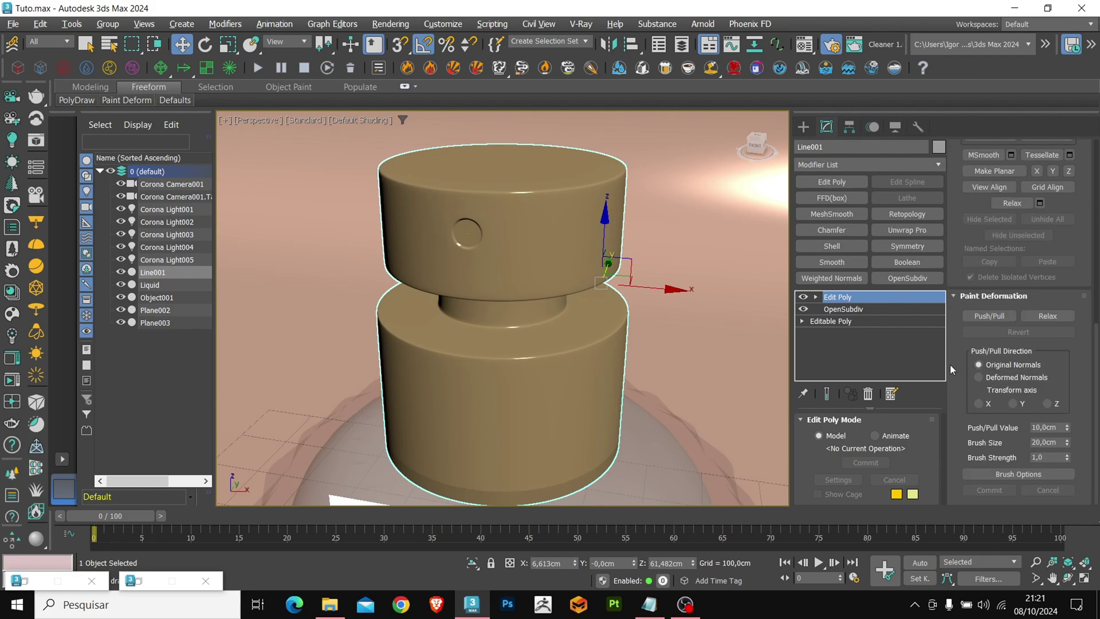
- In a wireframe front view, box-select the cap's top part and convert it to a polygon selection
key(2)
key(f)
key(z)
key(F3)
drag(356, 133, 666, 251)
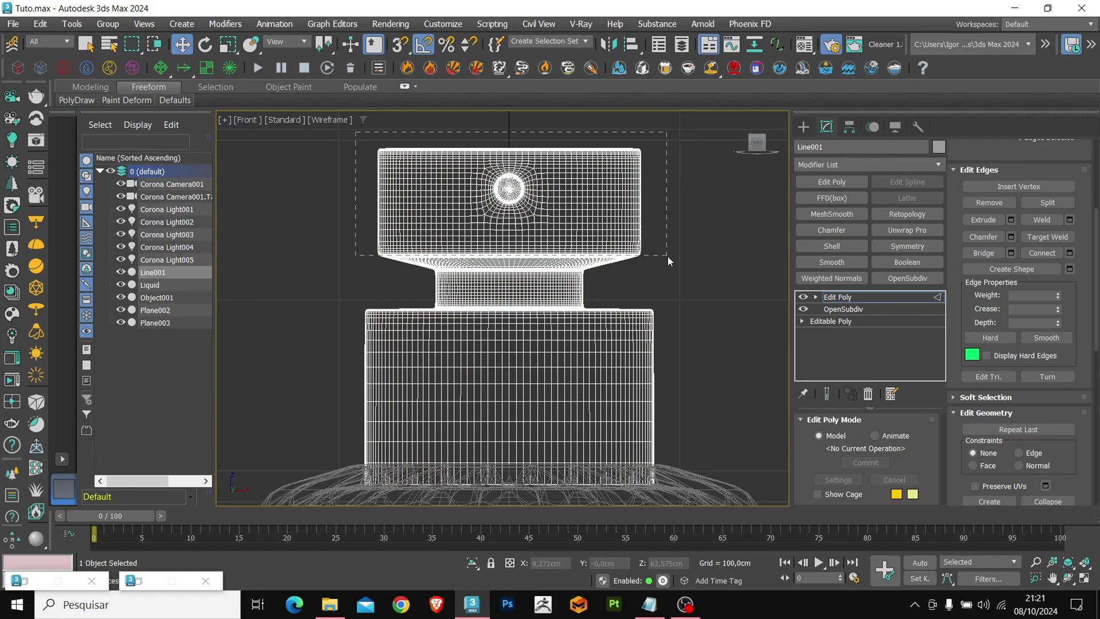
key(4)
drag(668, 257, 668, 257)
- Shrink the cap-top polygon selection five times and assign it material ID 2
scroll(620, 268, up, 5)
scroll(958, 304, up, 3)
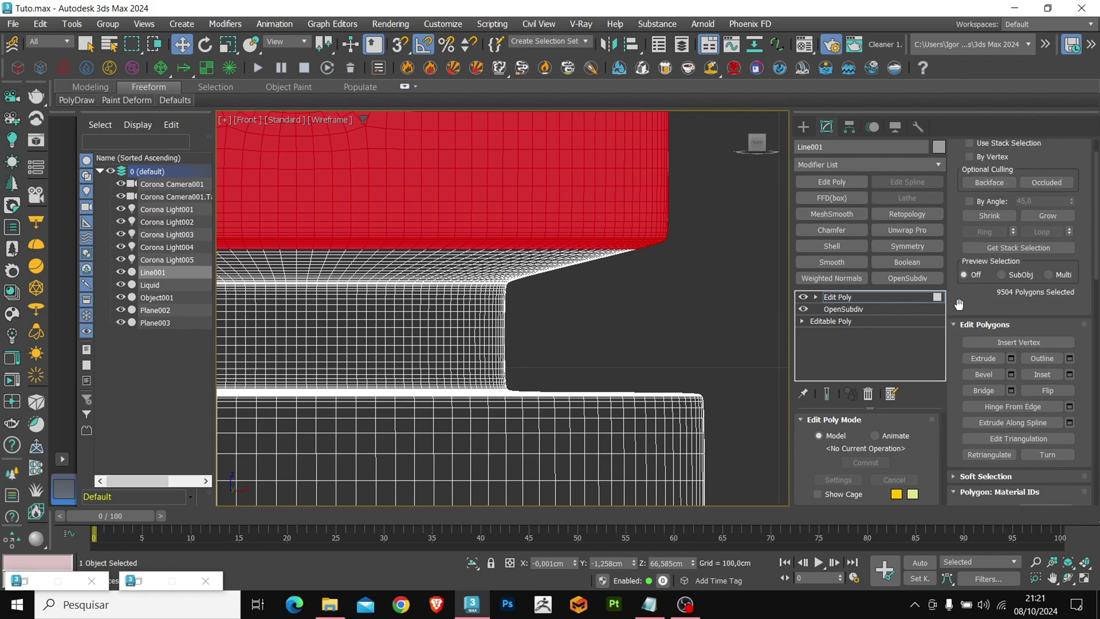
click(993, 216)
click(991, 216)
key(F3)
click(989, 217)
click(987, 218)
click(986, 218)
key(F4)
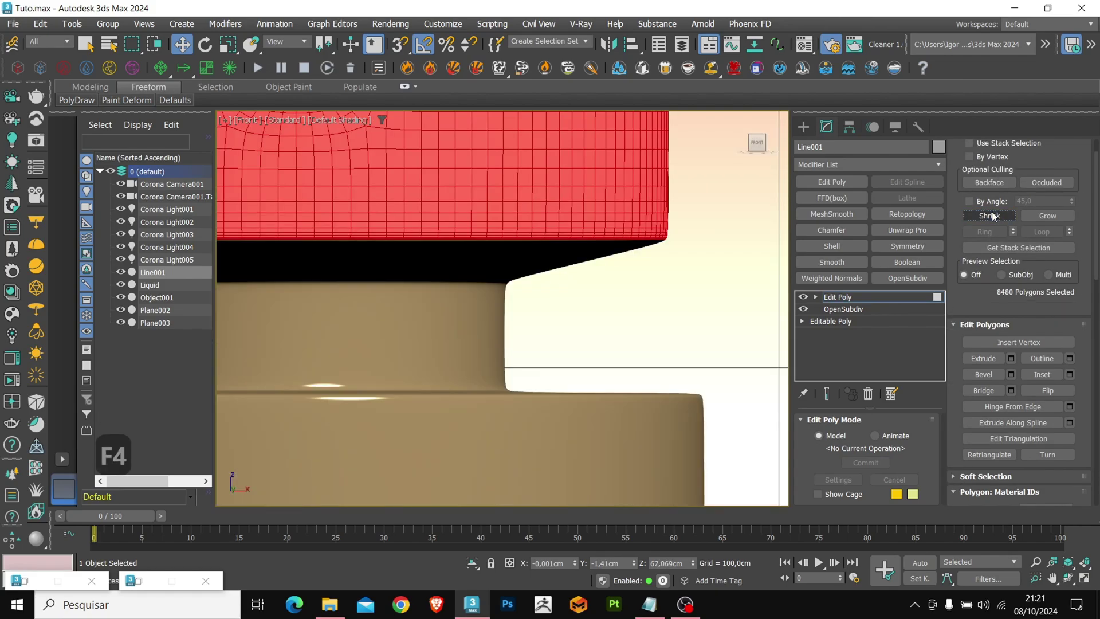
scroll(503, 216, down, 3)
scroll(1022, 331, down, 3)
click(1043, 338)
text(2)
key(Return)
- Select the thin polygon band at the cylinder edge, try material ID 3, then undo it
scroll(521, 247, up, 2)
scroll(521, 248, down, 3)
key(F4)
key(F4)
mouse_move(604, 327)
alt+middle_down()
mouse_move(578, 288)
mouse_move(575, 307)
mouse_move(584, 300)
alt+middle_up()
key(F4)
scroll(624, 312, up, 3)
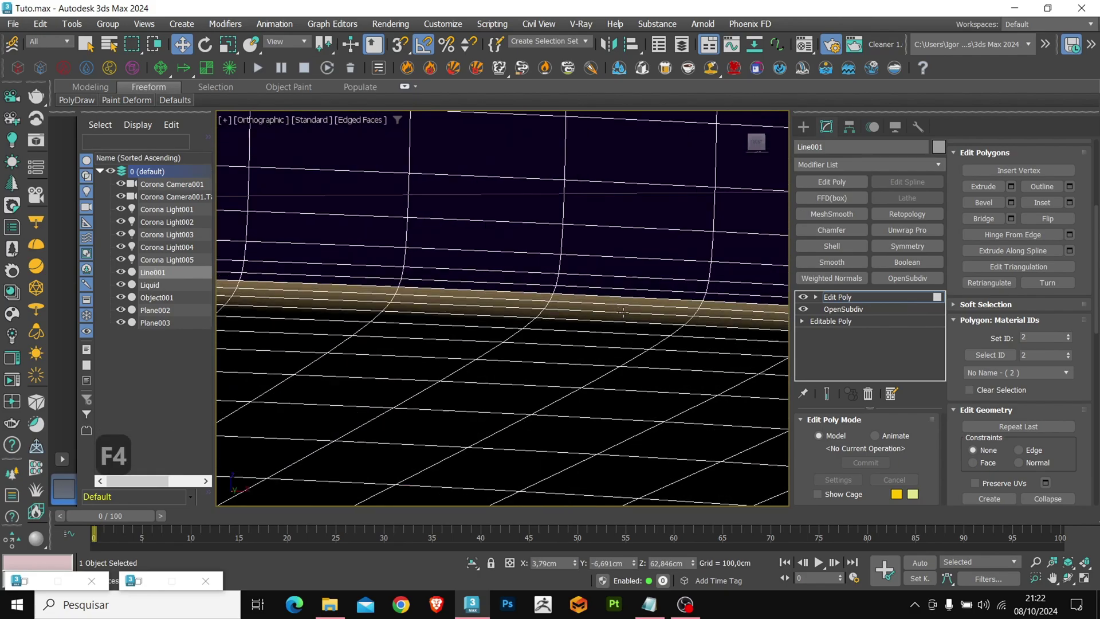
click(578, 299)
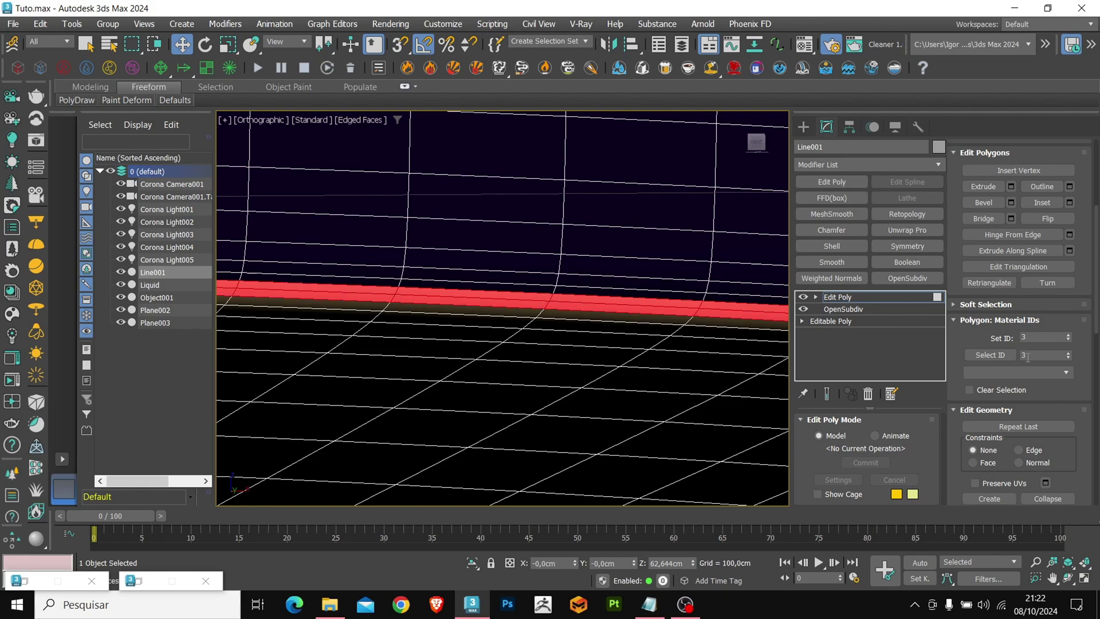
click(1037, 337)
text(3)
key(Return)
key(ctrl+z)
scroll(562, 258, down, 8)
scroll(562, 258, up, 4)
scroll(553, 286, up, 5)
- Grow the polygon selection until it covers the whole disc
key(2)
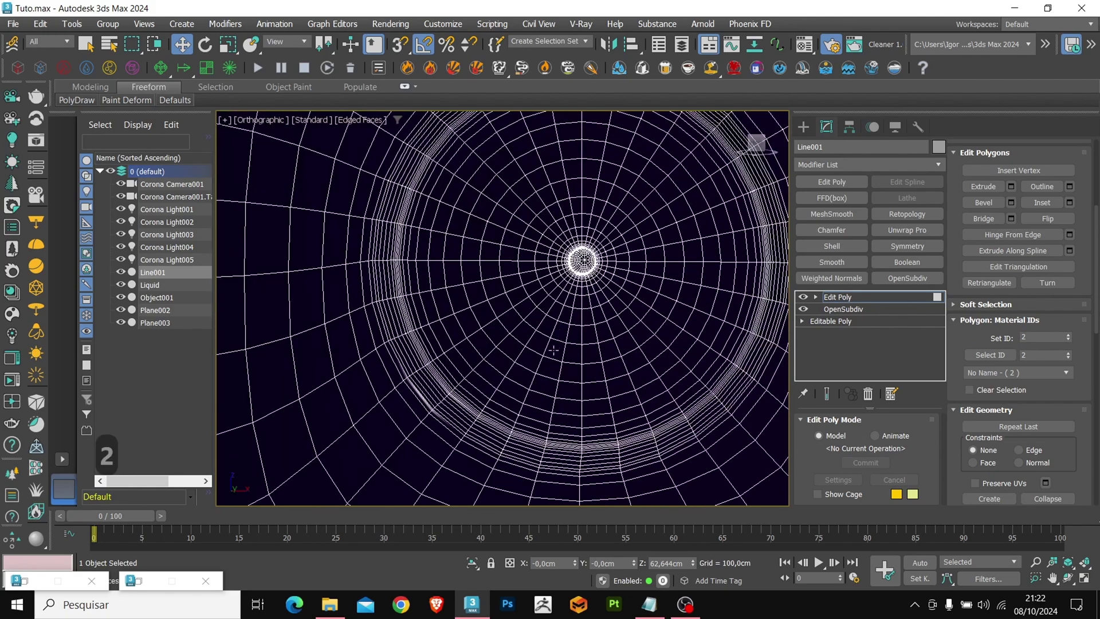
key(4)
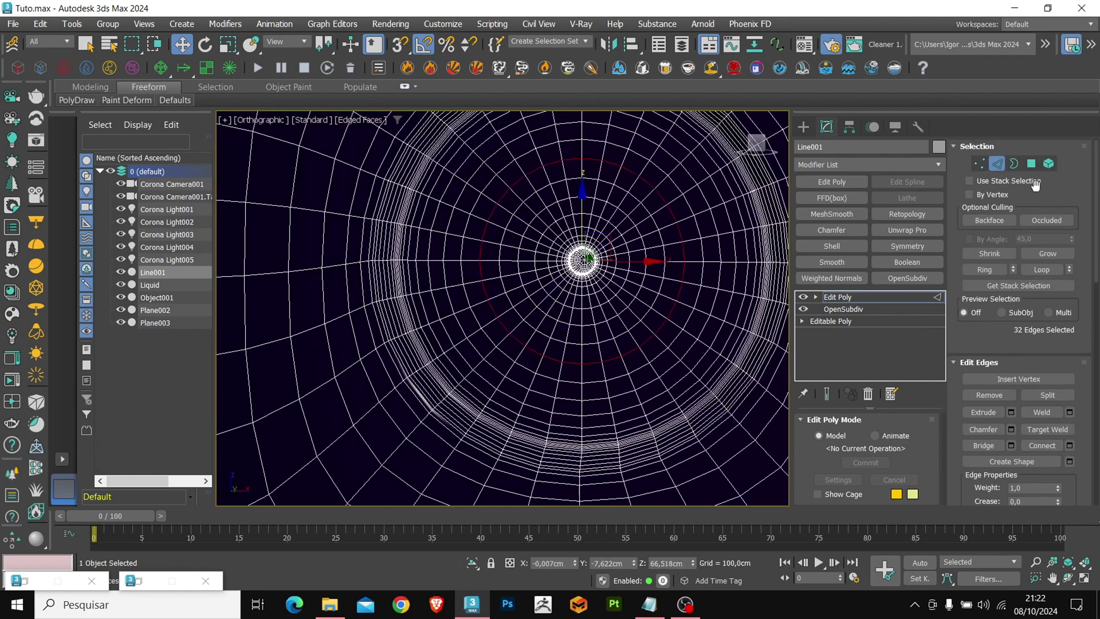
click(1026, 254)
click(1026, 254)
click(1026, 254)
click(1026, 255)
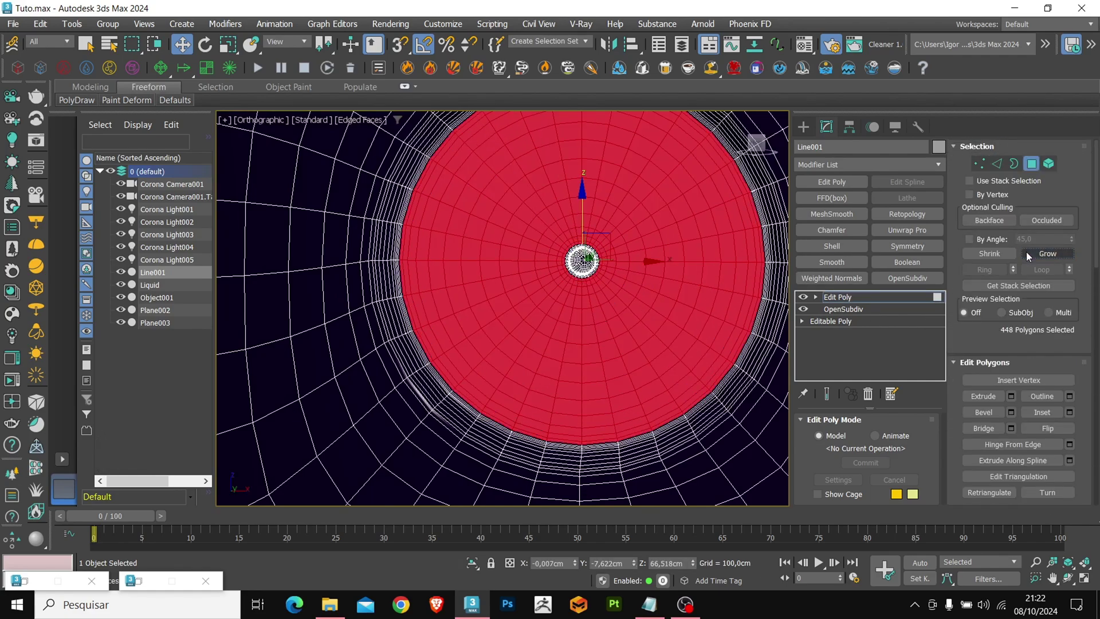
key(F4)
key(F4)
click(1026, 253)
click(1026, 254)
key(F4)
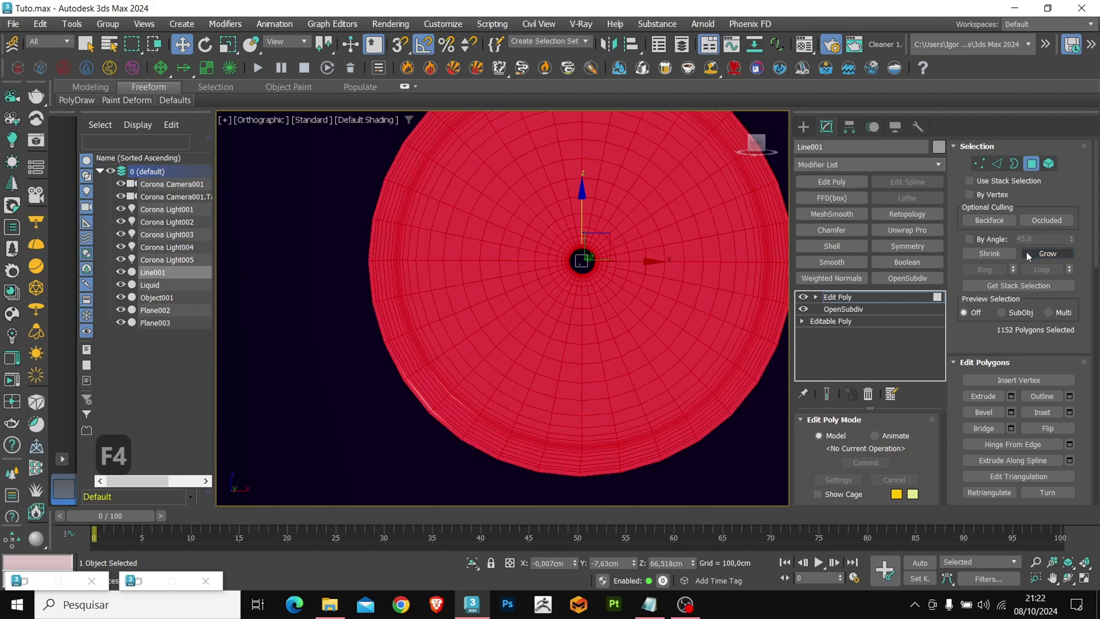
scroll(968, 359, down, 2)
key(F4)
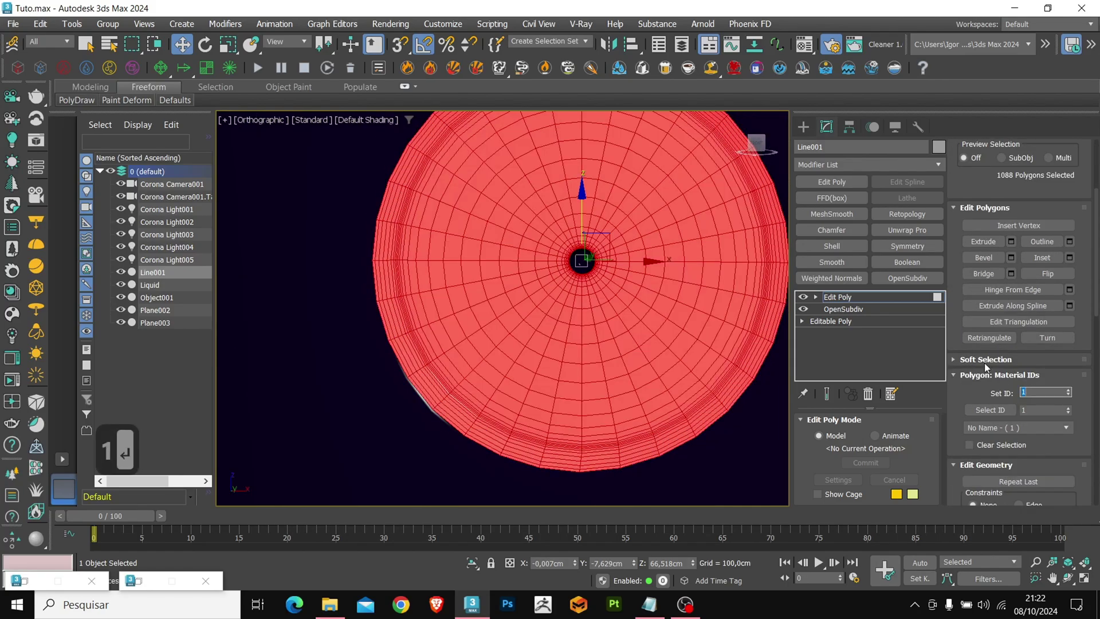
- Exit polygon editing, view through Corona Camera001 with safe frame, and restore Material Editor and Render Setup
click(848, 296)
key(F4)
scroll(515, 286, down, 3)
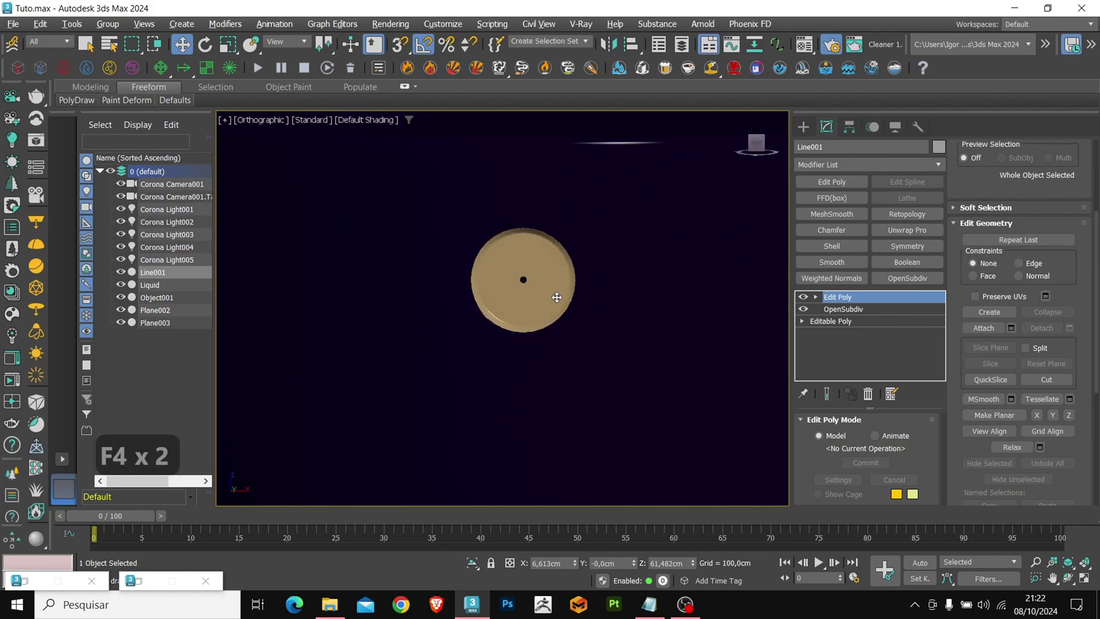
alt+middle_drag(545, 292, 530, 312)
click(255, 120)
mouse_move(269, 135)
click(459, 138)
key(shift+f)
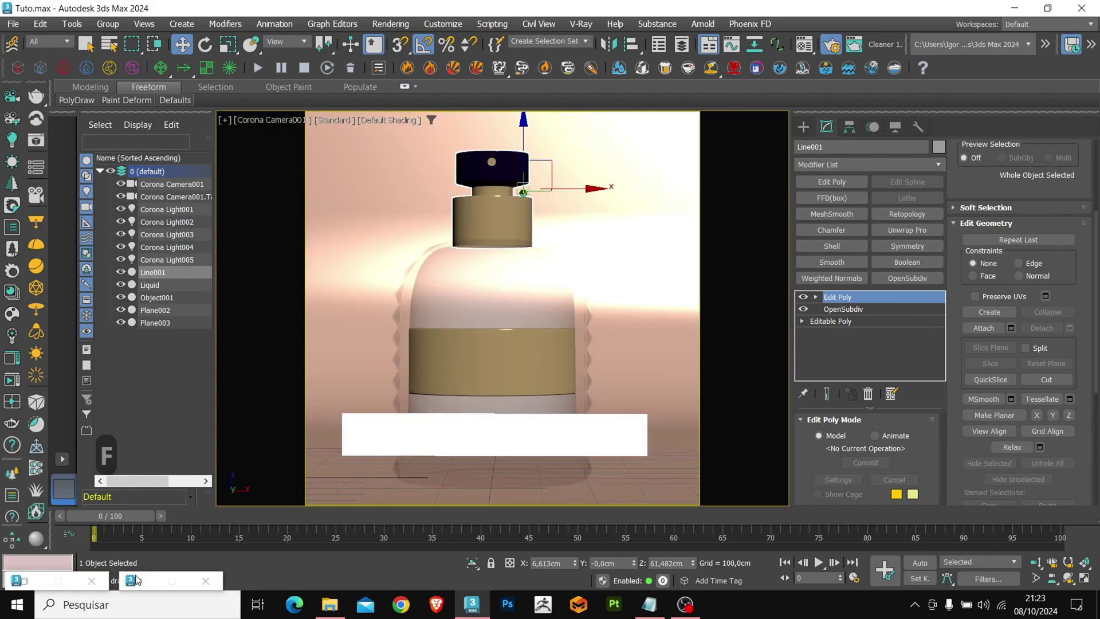
click(135, 580)
click(20, 581)
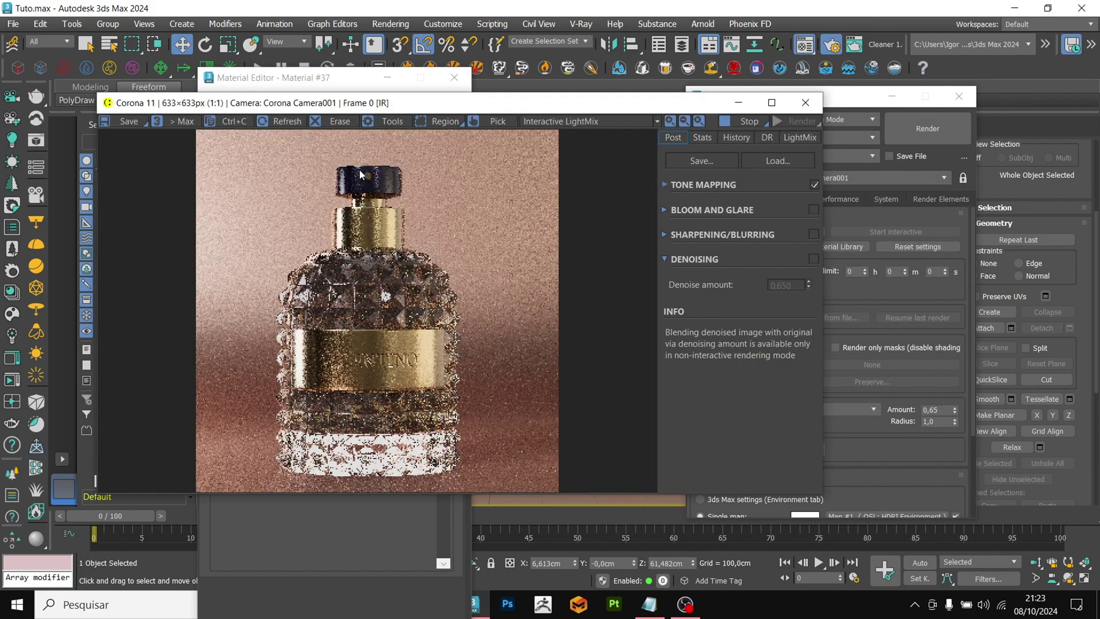
- In the LightMix list, toggle Corona Light001, Light002 and Light003 off and on to compare their contributions
scroll(361, 174, up, 1)
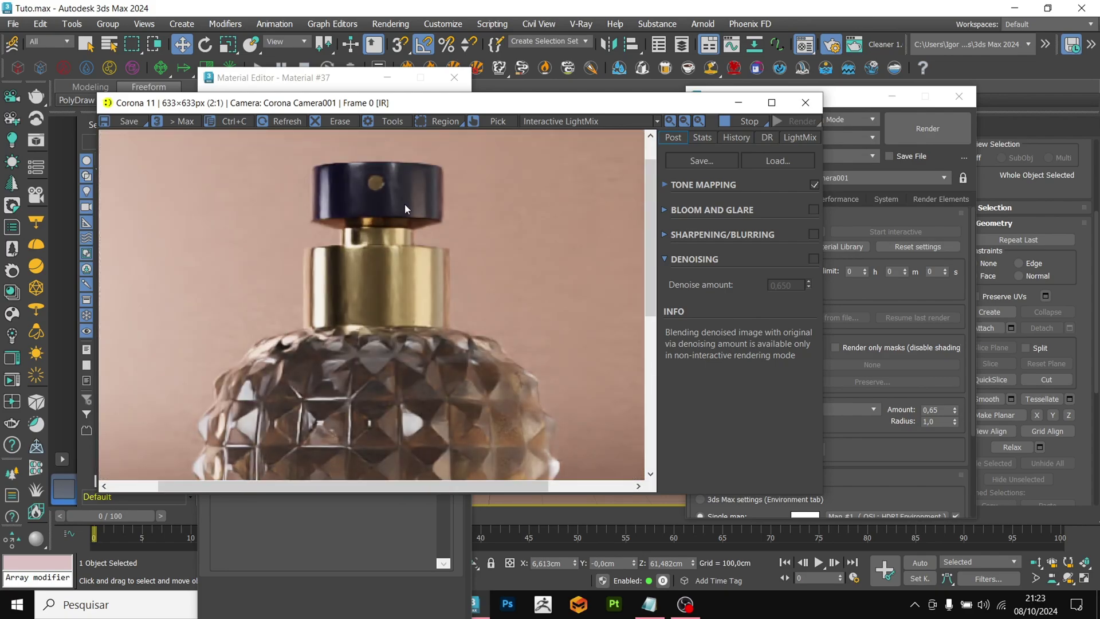
scroll(406, 205, down, 1)
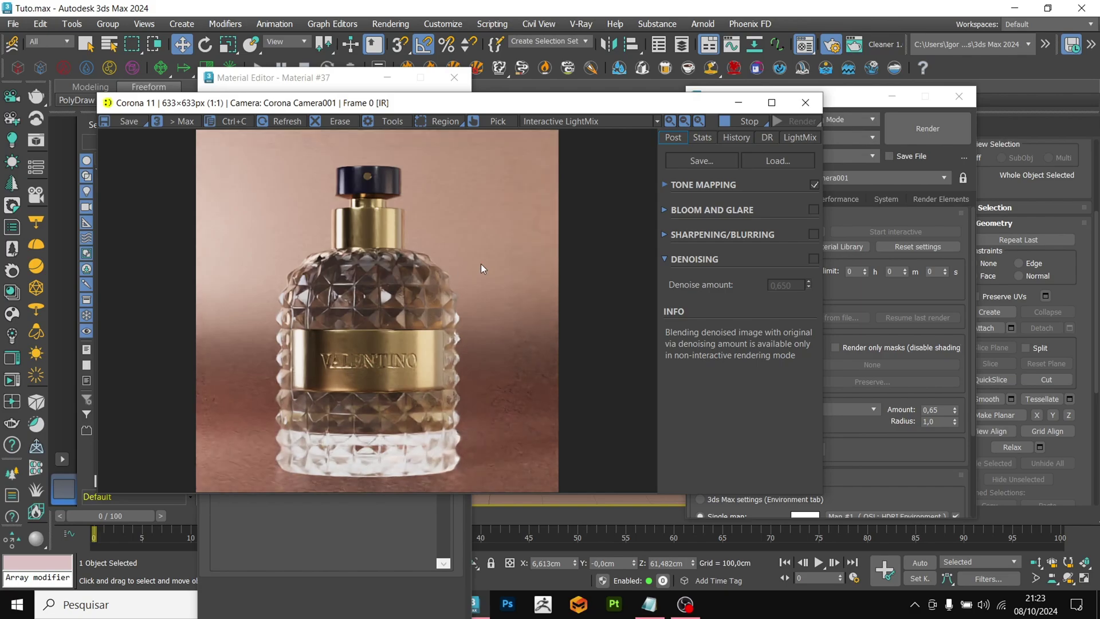
click(799, 138)
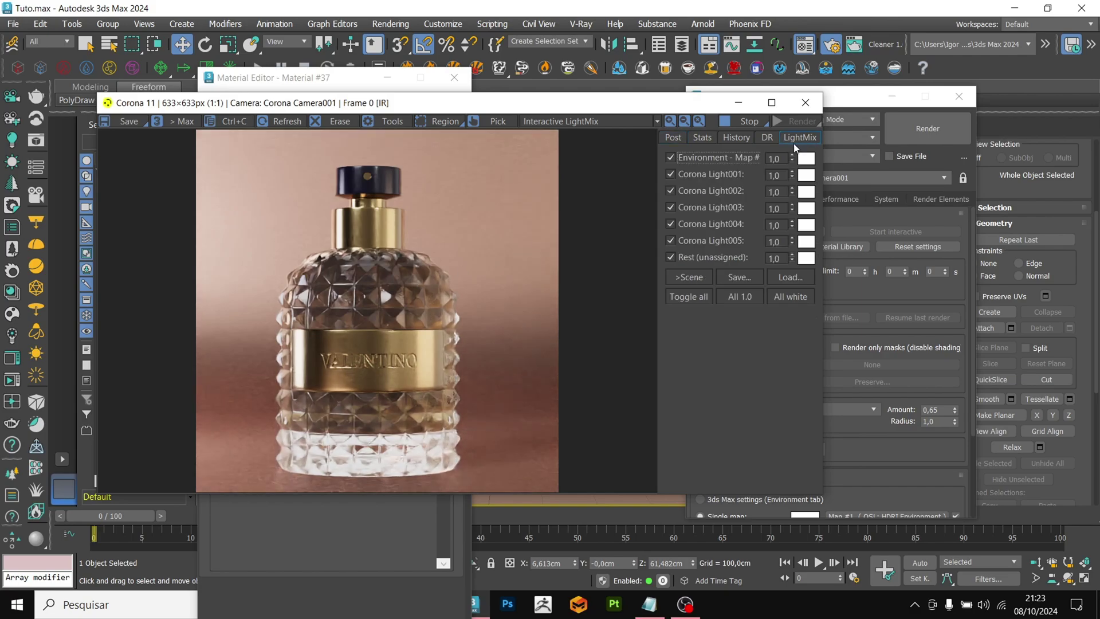
click(686, 173)
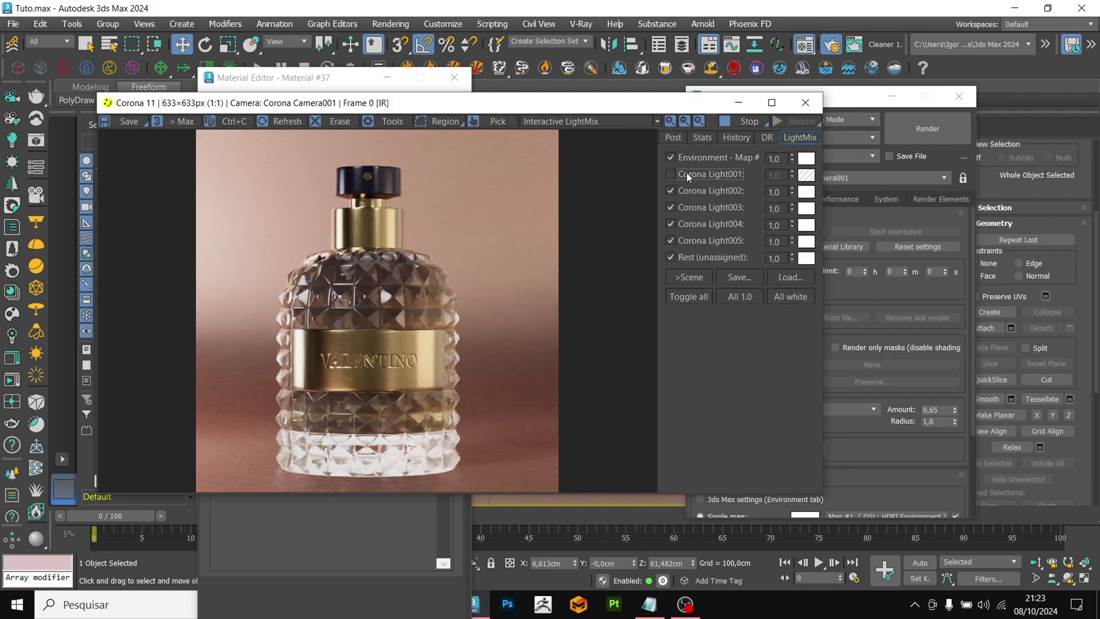
click(687, 173)
click(686, 189)
click(685, 189)
click(686, 190)
click(685, 189)
click(692, 210)
click(692, 209)
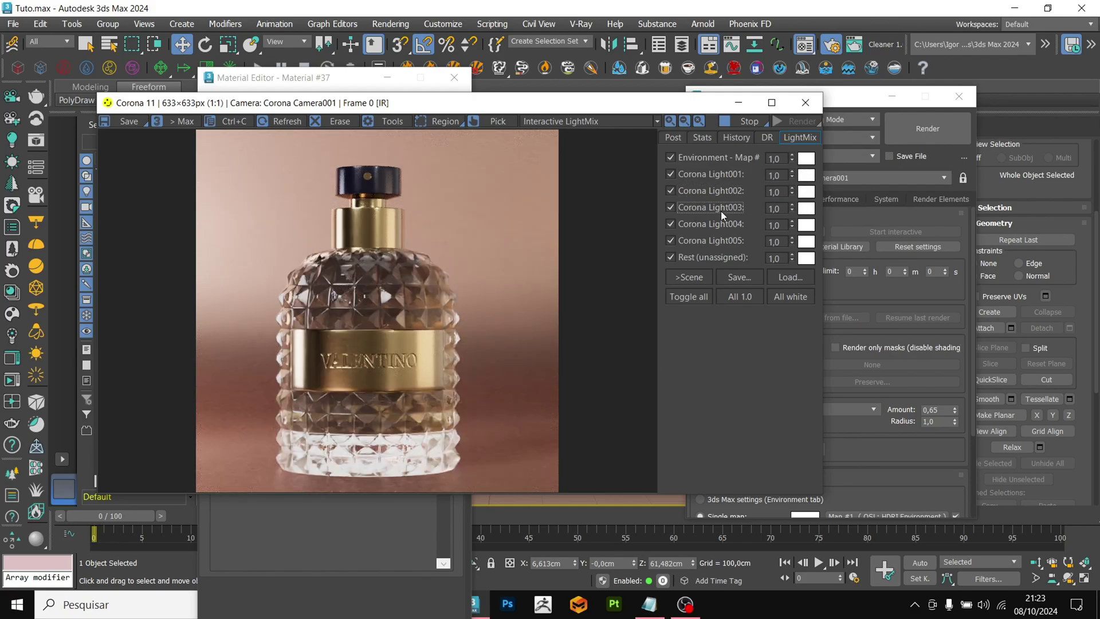
- Set Corona Light003 intensity to 0,60 and Corona Light004 to 0,50
click(785, 208)
text(.5)
key(Return)
text(.6)
key(Return)
click(774, 224)
text(.5)
key(Return)
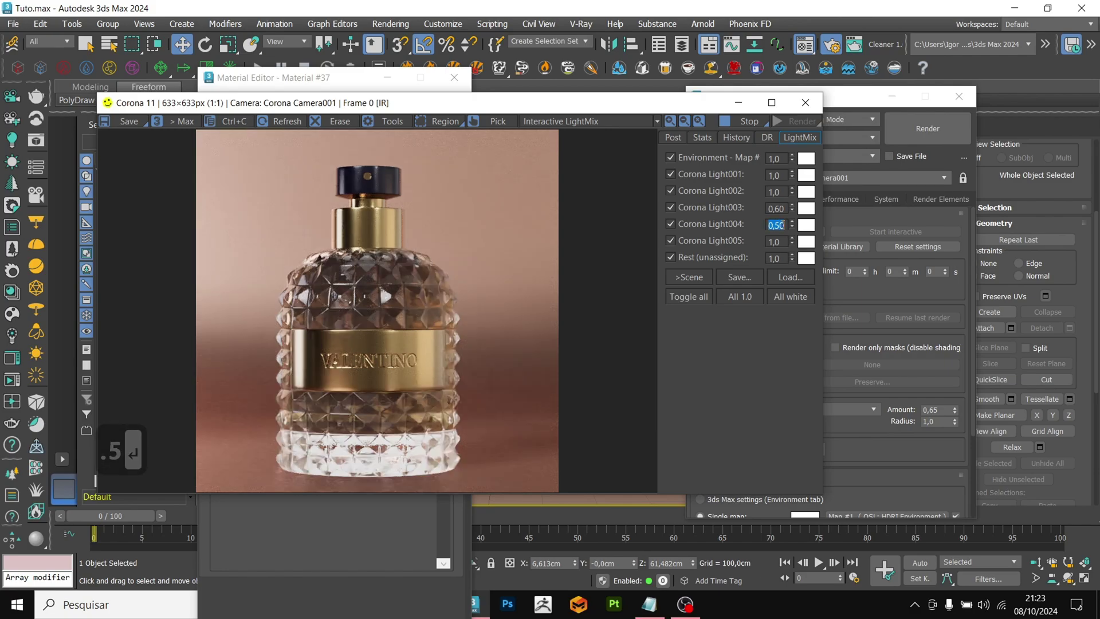
- Set Corona Light005 intensity to 0,70
click(774, 241)
text(.5)
key(Return)
text(.4)
key(BackSpace)
text(7)
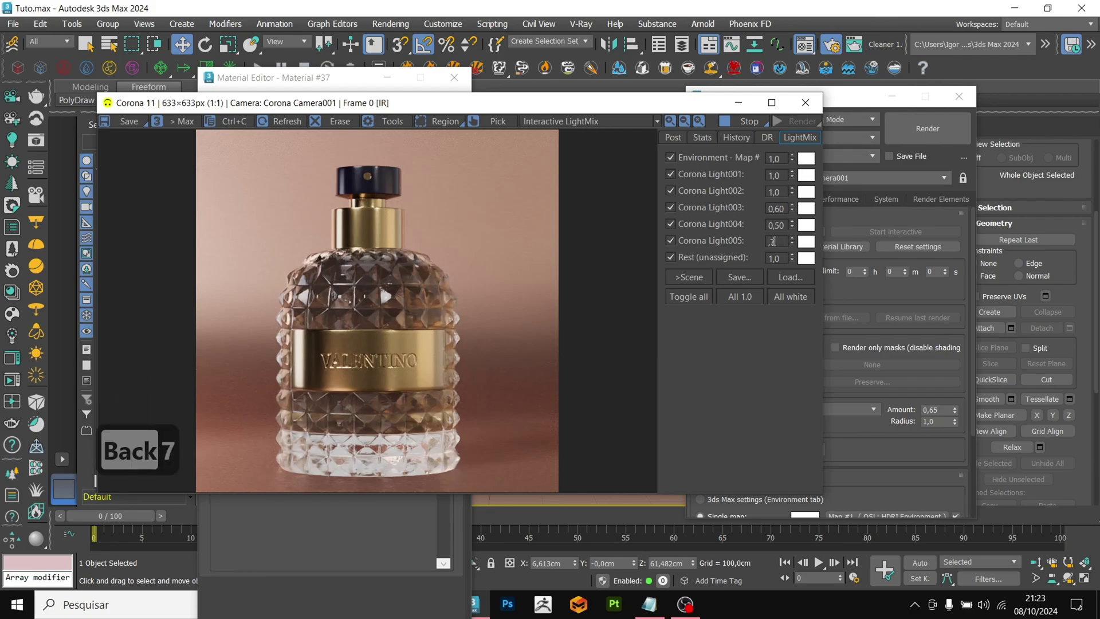
key(Return)
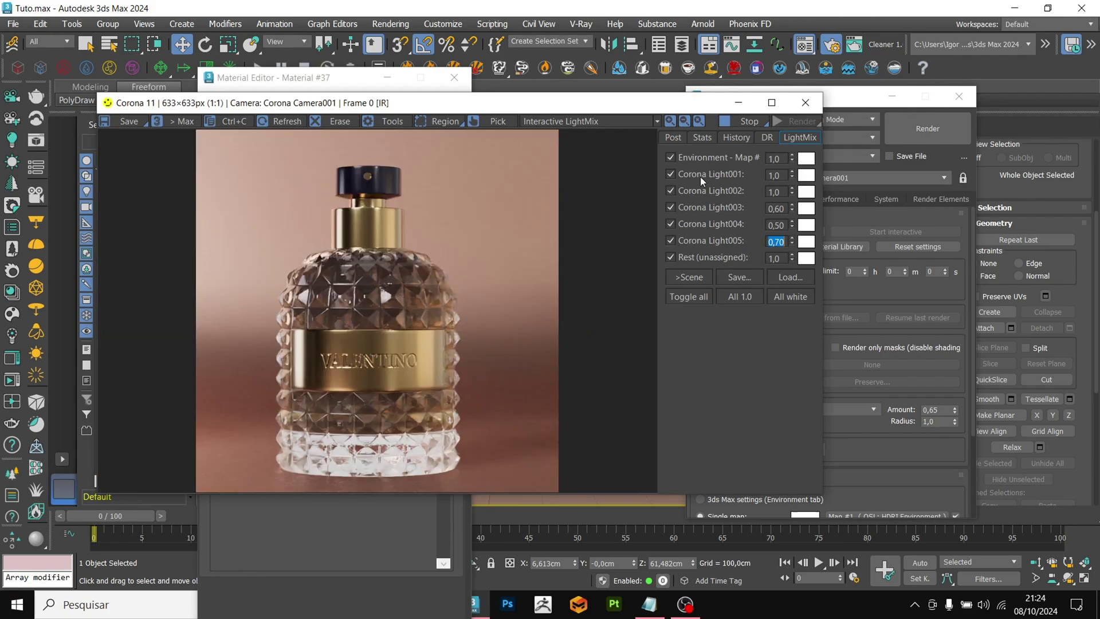
- Set Corona Light001 intensity to 2,0 and stop the interactive render
click(777, 180)
text(4)
key(Return)
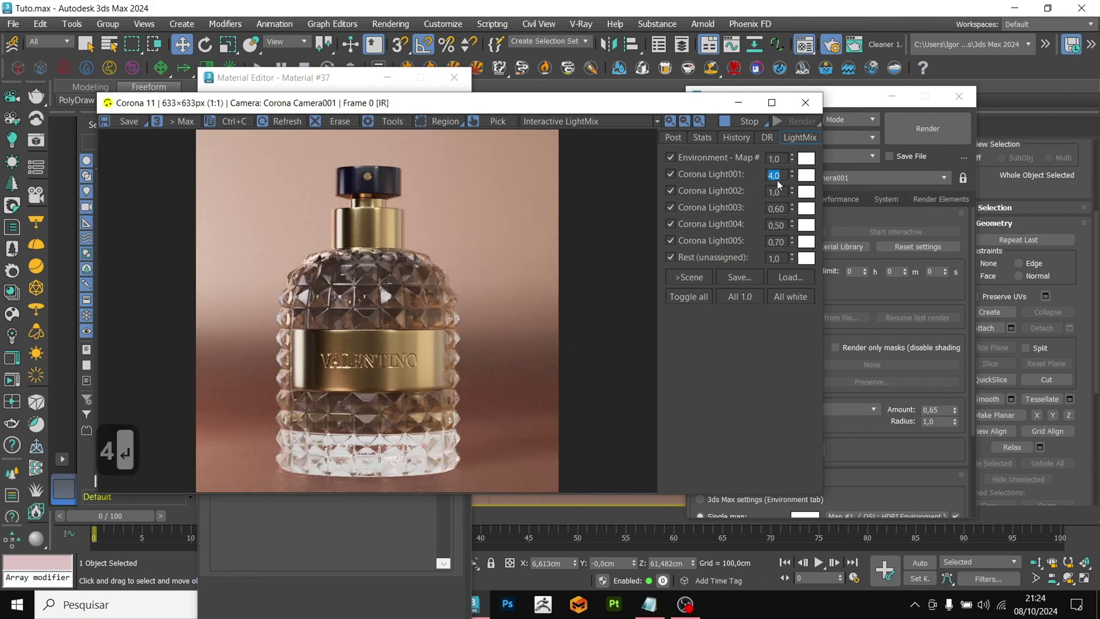
text(3)
key(Return)
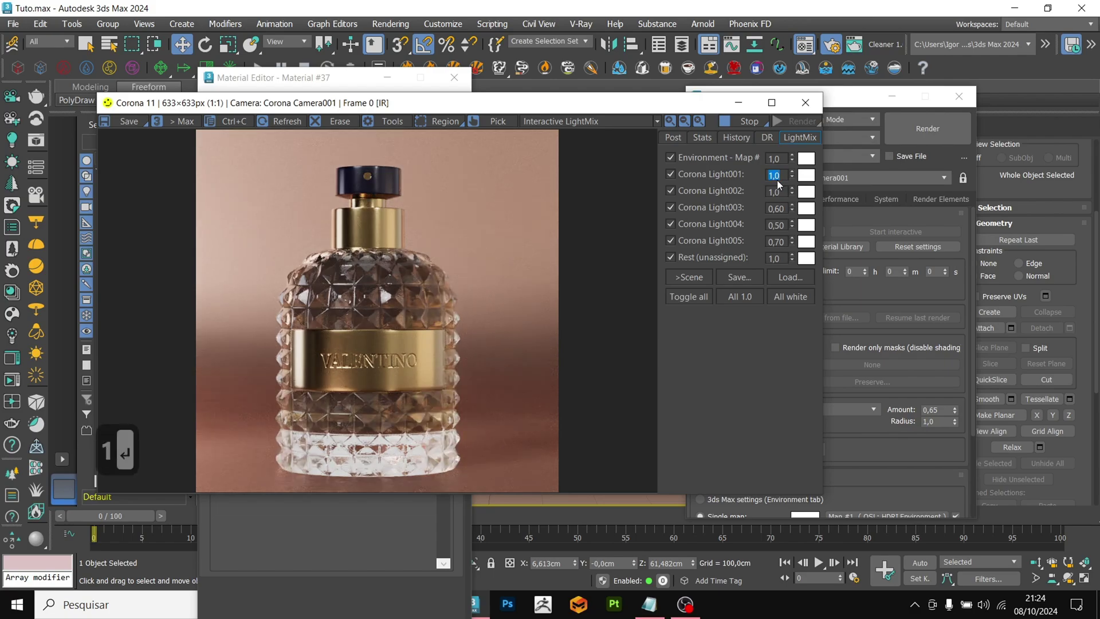
text(2)
key(Return)
click(744, 121)
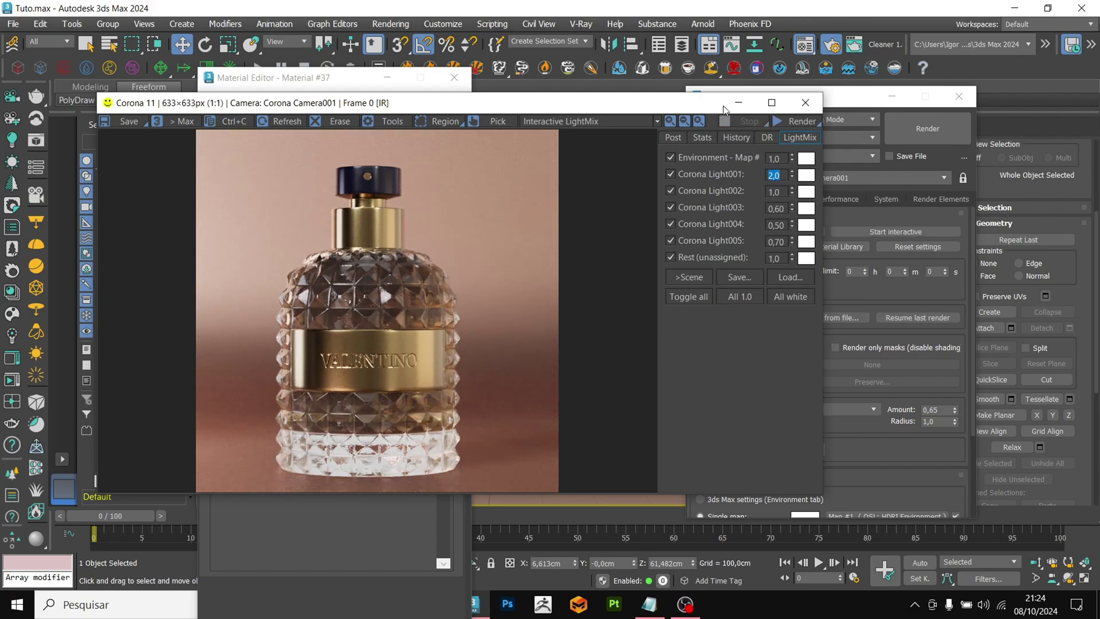
- Set the Corona pass limit to 15 and the noise level limit to 5,0
click(735, 105)
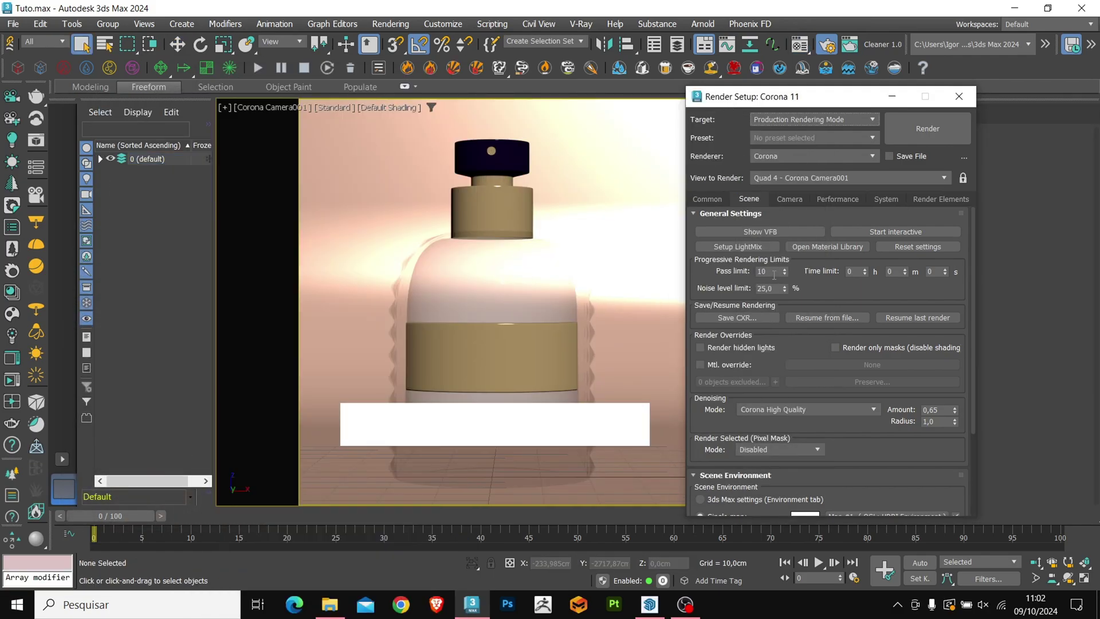
double_click(774, 272)
text(15)
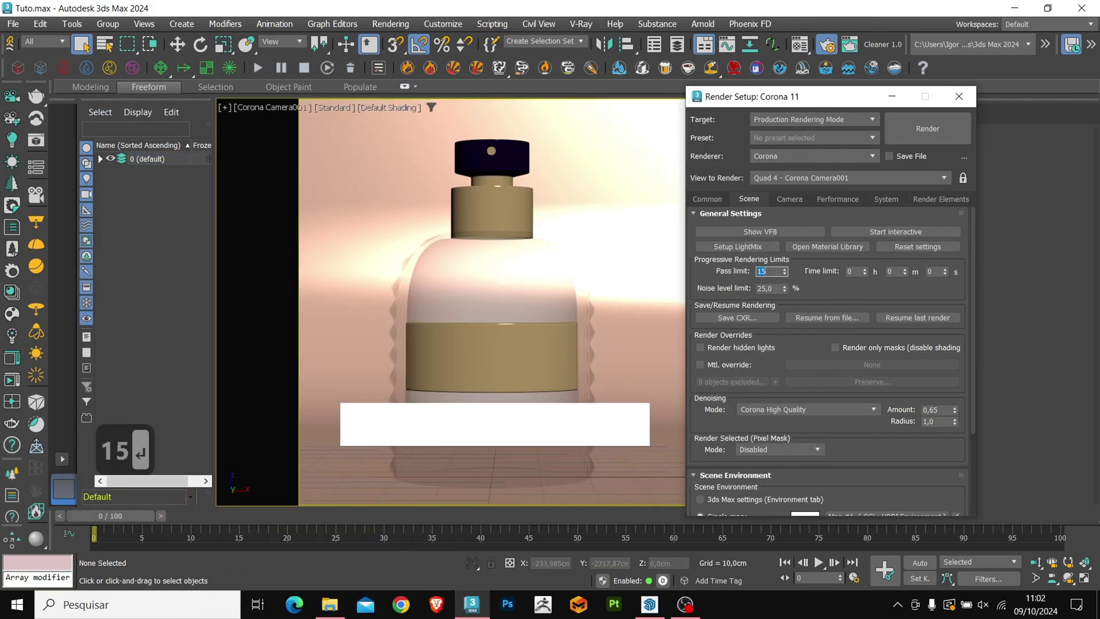
key(Return)
text(5)
key(Return)
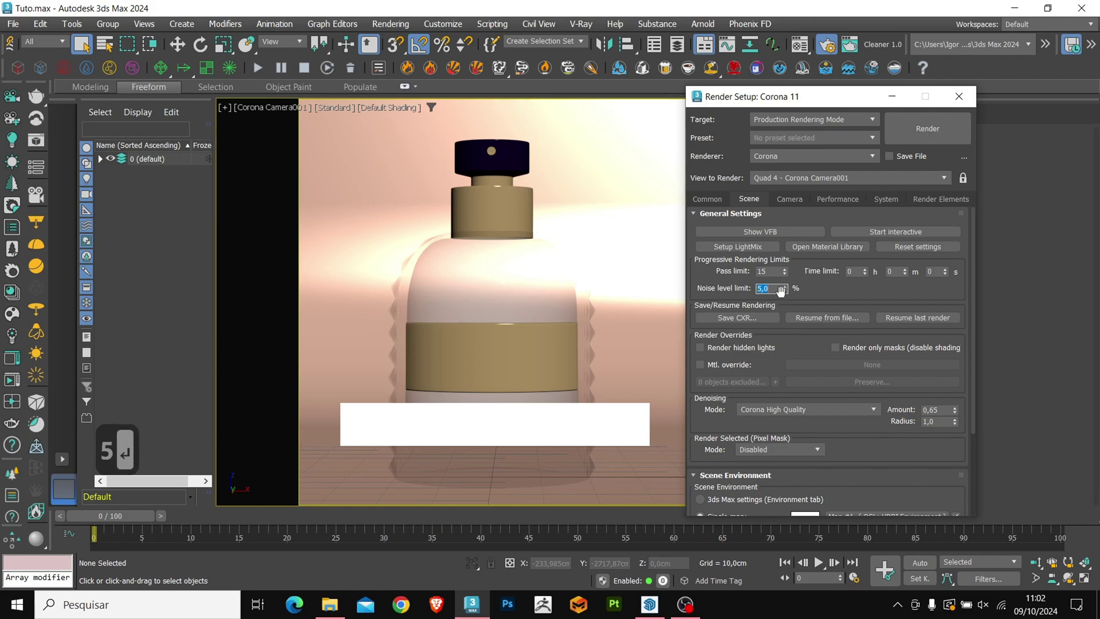
- Check the 2000×2000 output size in the Common settings and start the final render
click(717, 200)
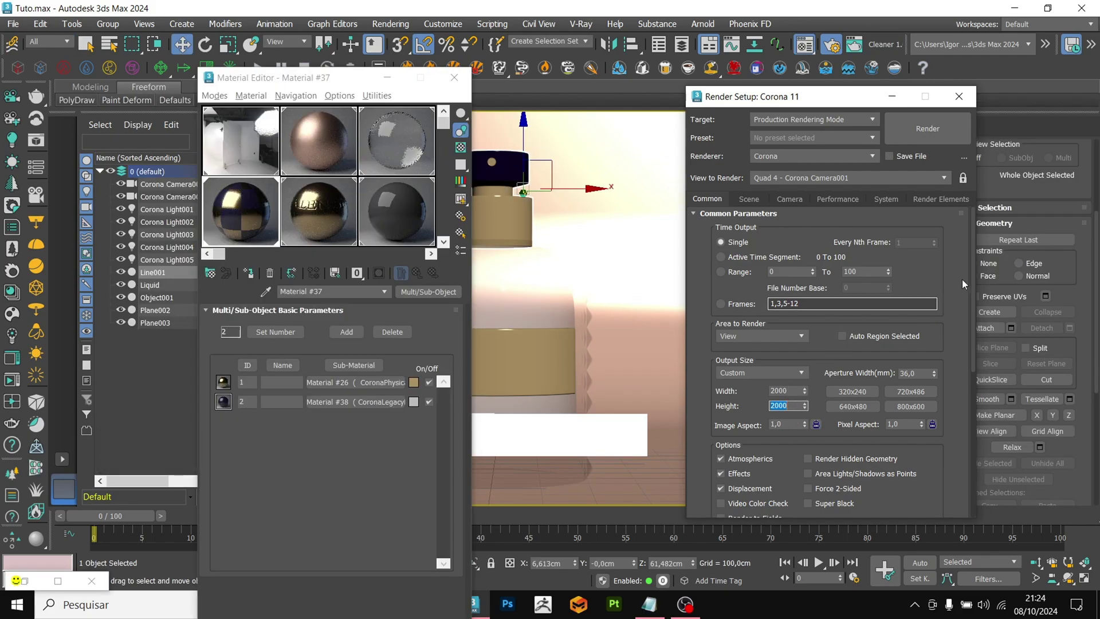
scroll(914, 325, down, 5)
scroll(969, 347, up, 4)
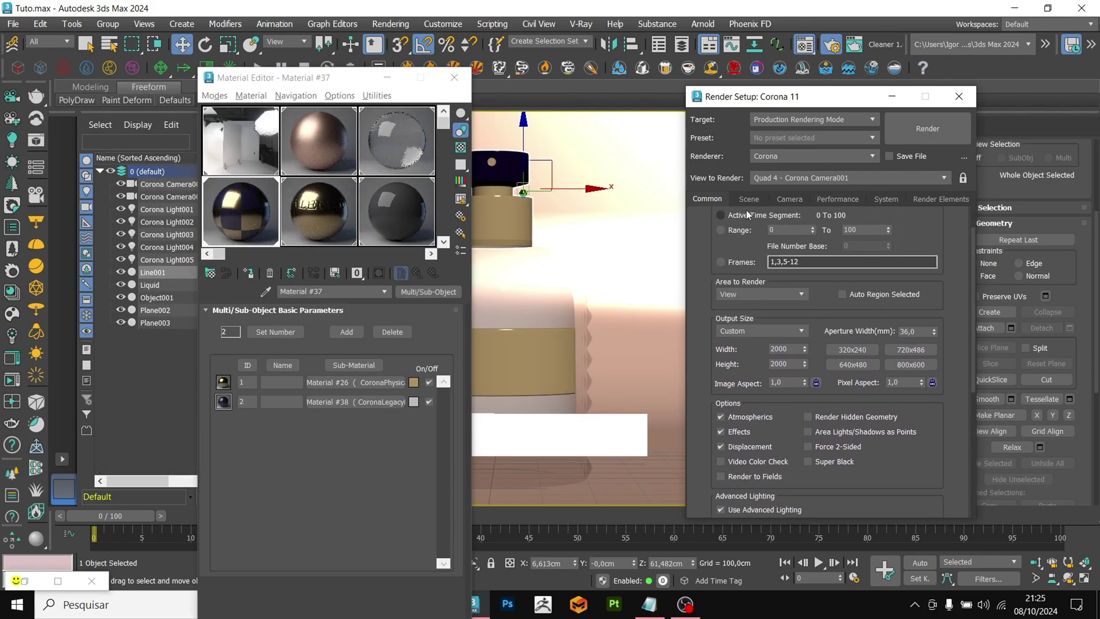
scroll(708, 275, up, 2)
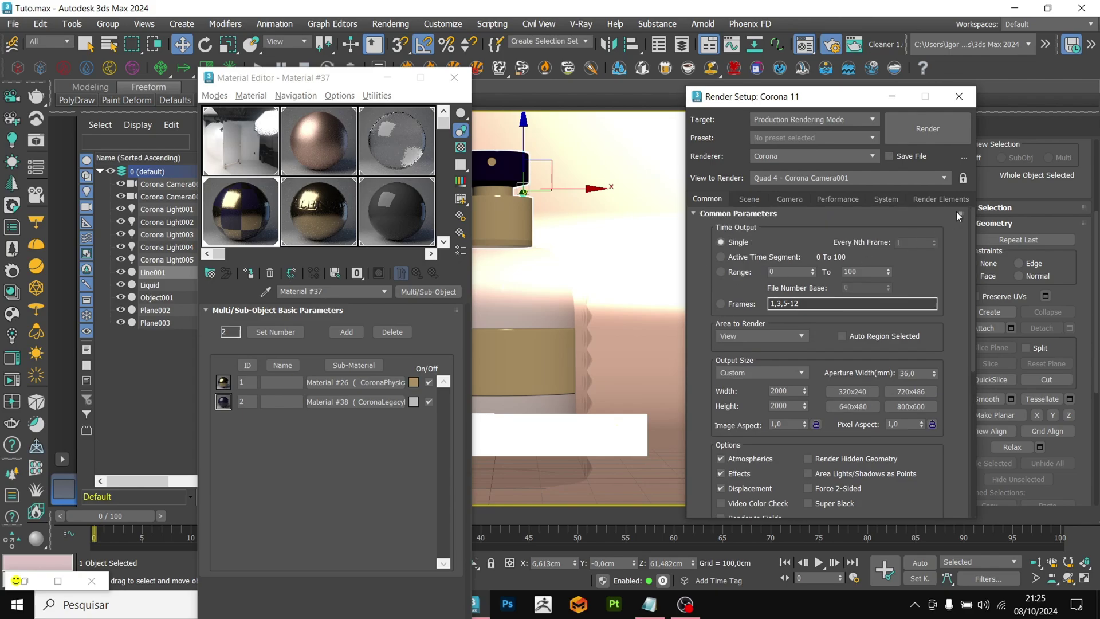
click(928, 129)
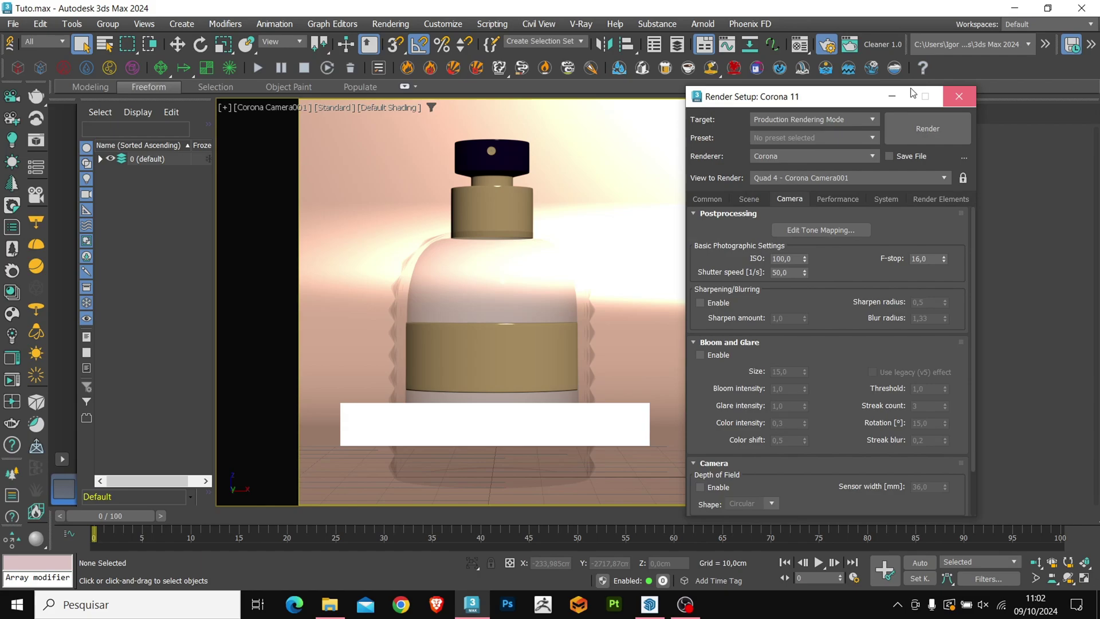
- Close Render Setup and lower the Glass Clear material's bump amount to 0,15
click(959, 96)
key(m)
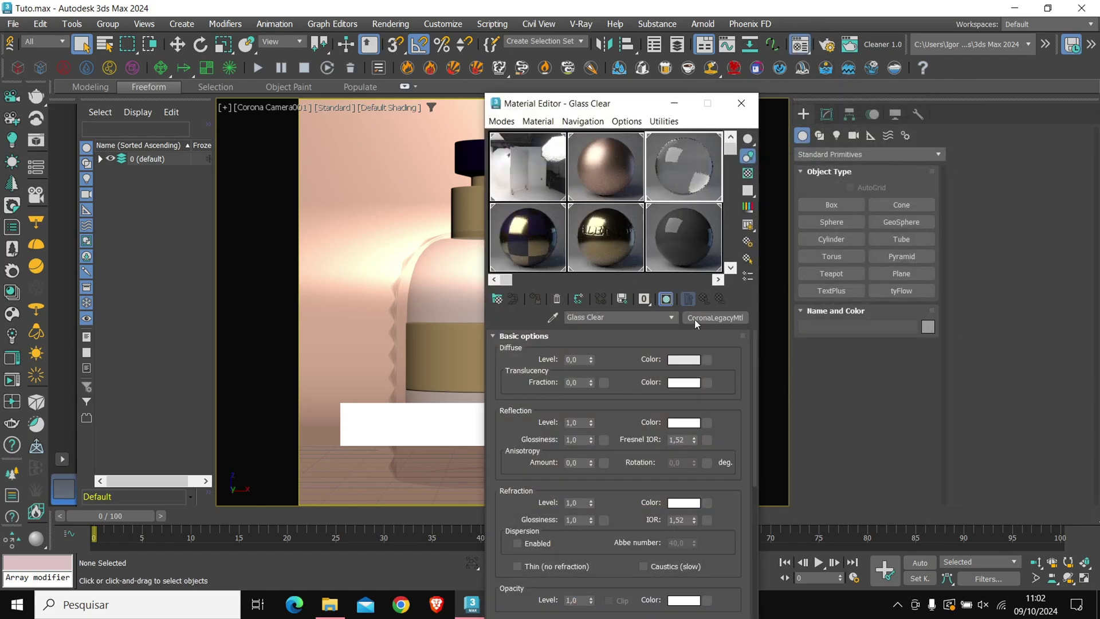
drag(754, 351, 748, 547)
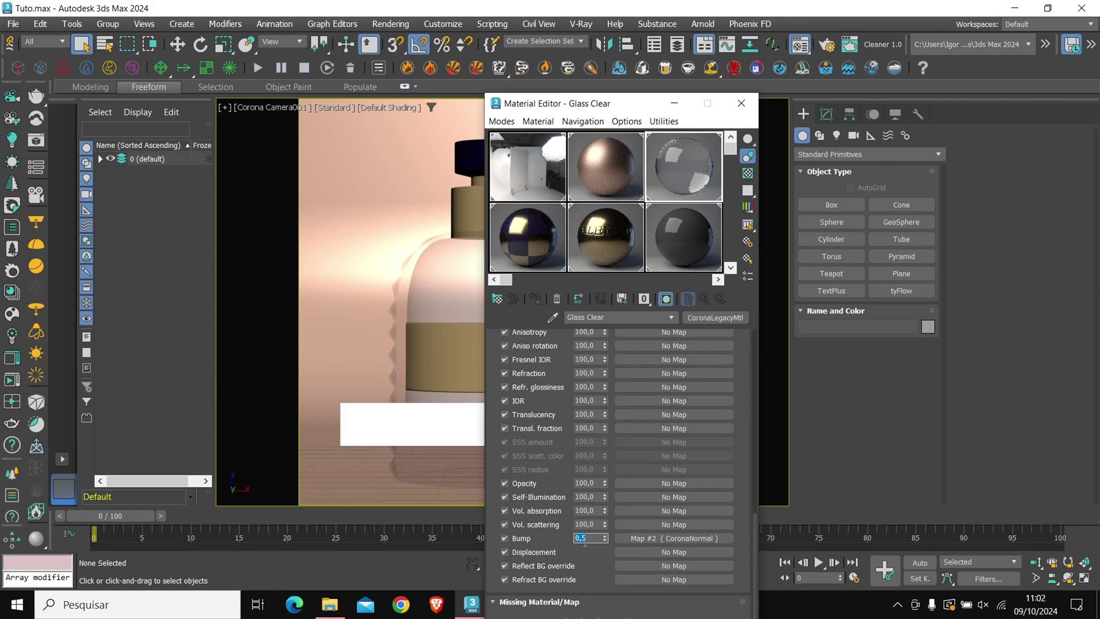
text(.15)
key(Return)
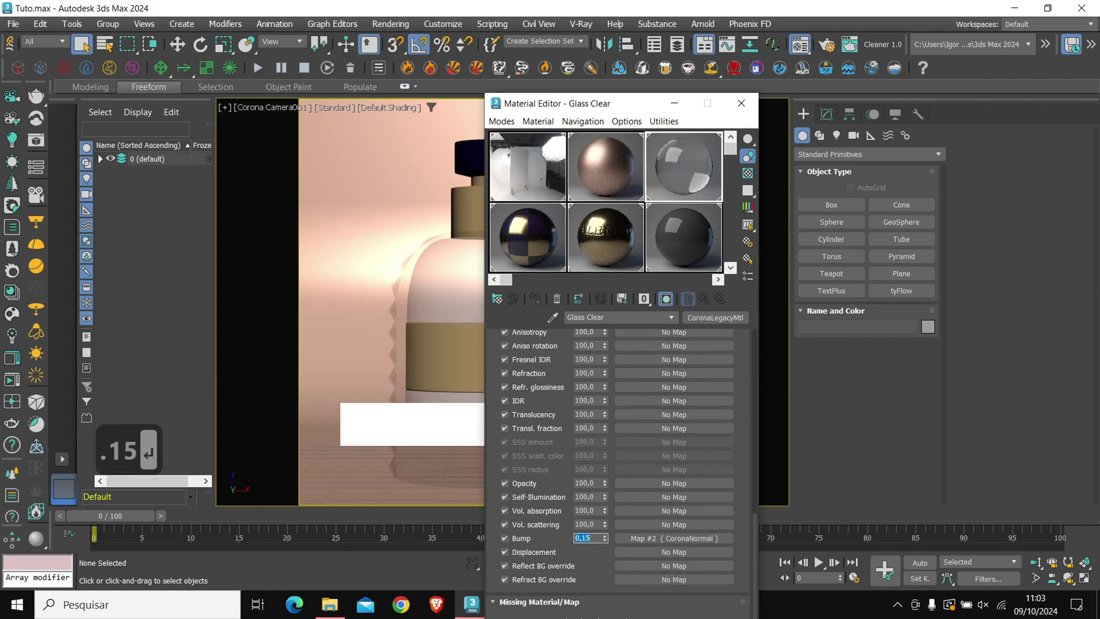
click(741, 104)
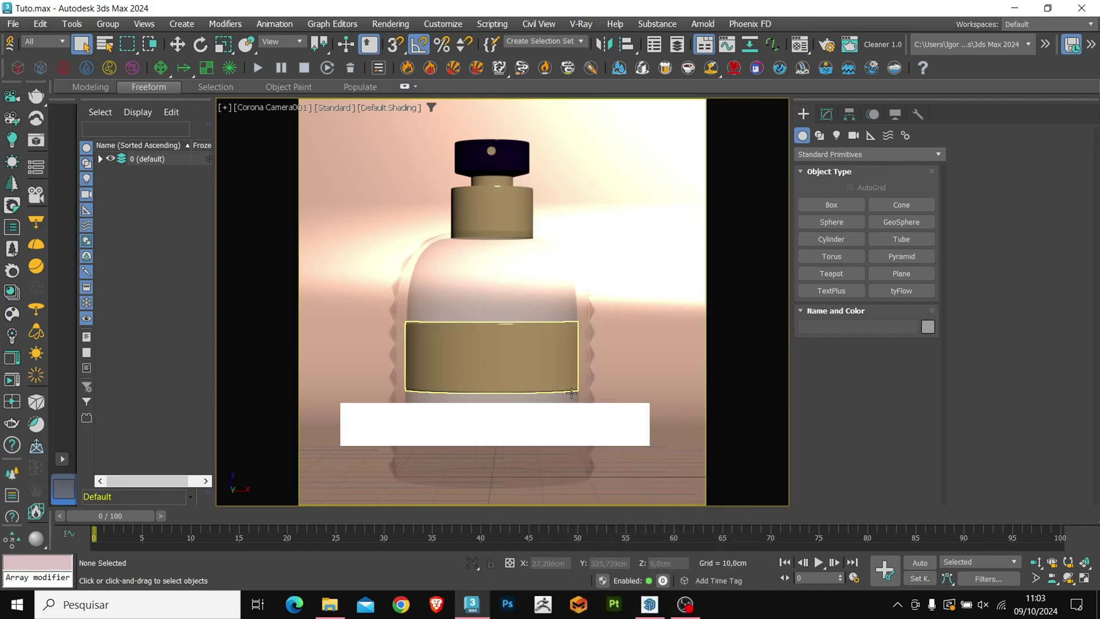
- Move Corona Light005 lower on Z and along Y, then return to the Corona Camera001 view
click(614, 412)
key(w)
key(p)
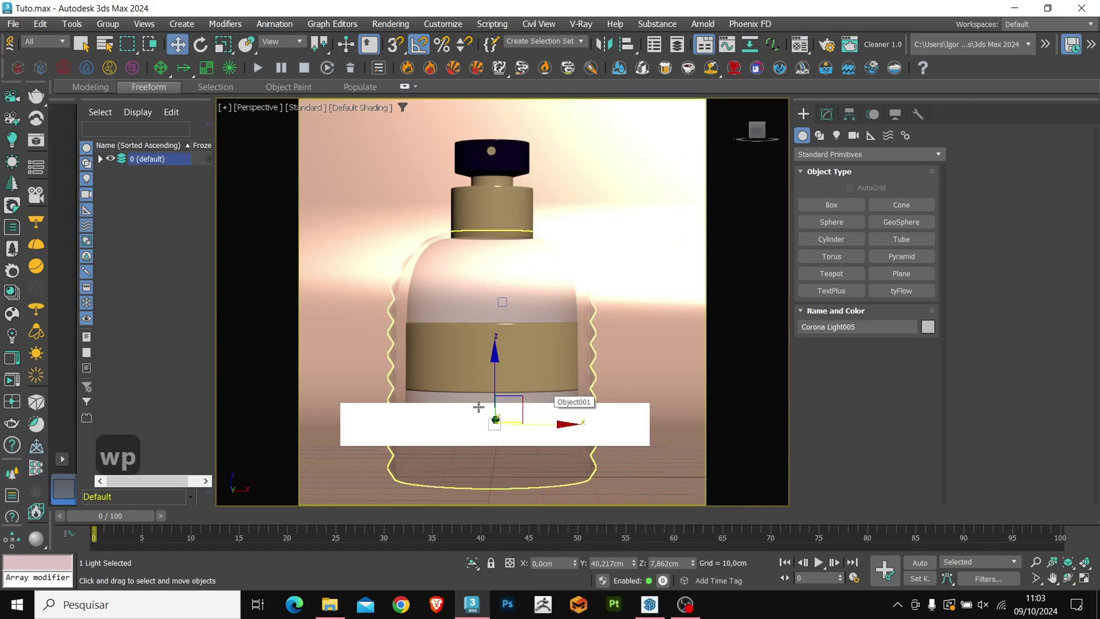
alt+middle_drag(479, 407, 590, 373)
drag(507, 335, 513, 353)
drag(471, 404, 485, 395)
alt+middle_drag(485, 395, 520, 398)
click(260, 107)
mouse_move(268, 121)
click(475, 124)
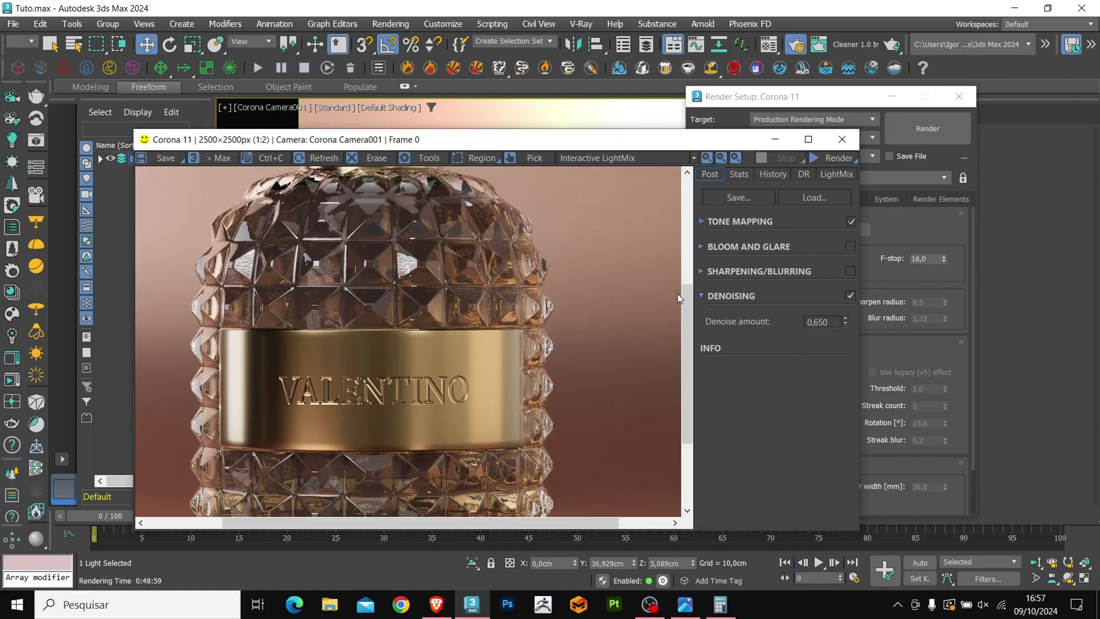
- Preview the environment and Corona Light001–Light005 LightMix channels one by one, then return to BEAUTY
drag(686, 310, 689, 224)
scroll(598, 302, down, 1)
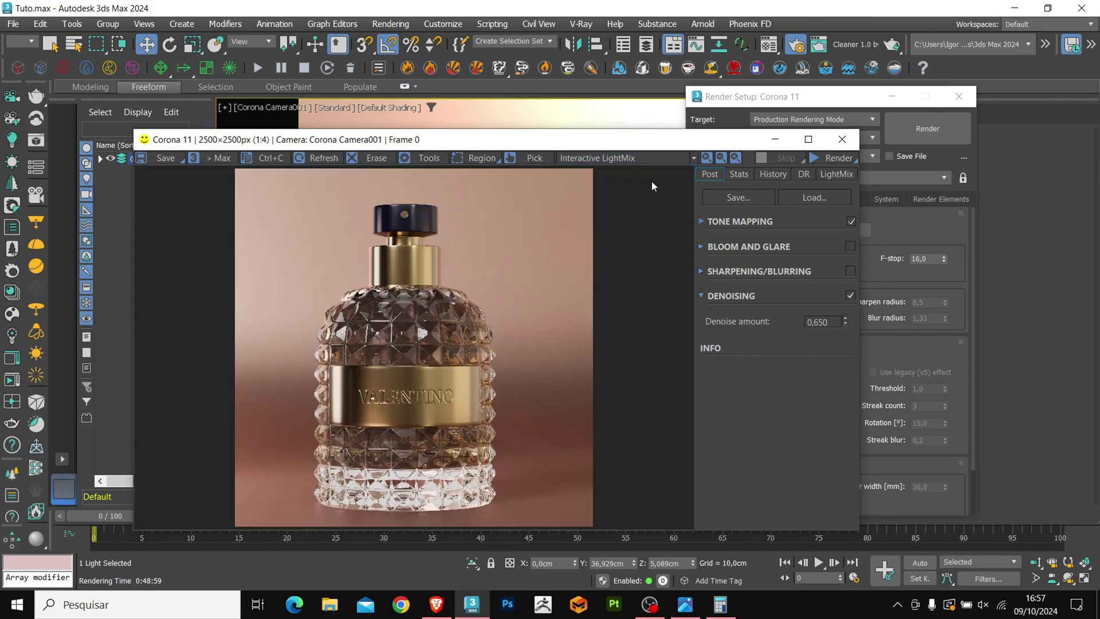
click(663, 158)
click(629, 214)
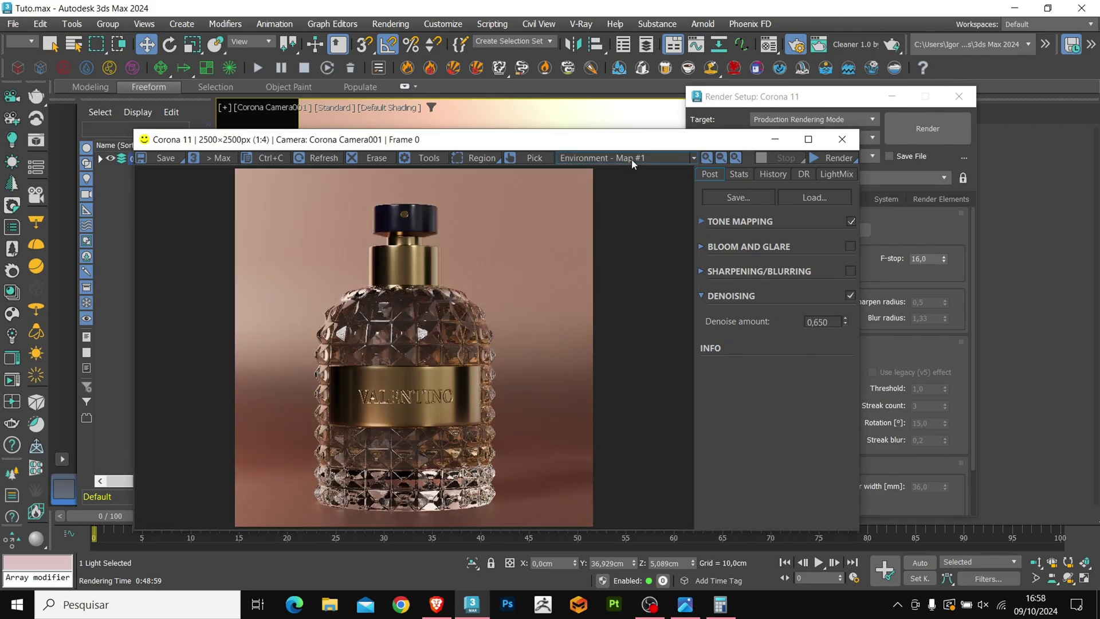
click(632, 160)
click(627, 227)
click(624, 158)
click(623, 241)
click(623, 159)
click(623, 254)
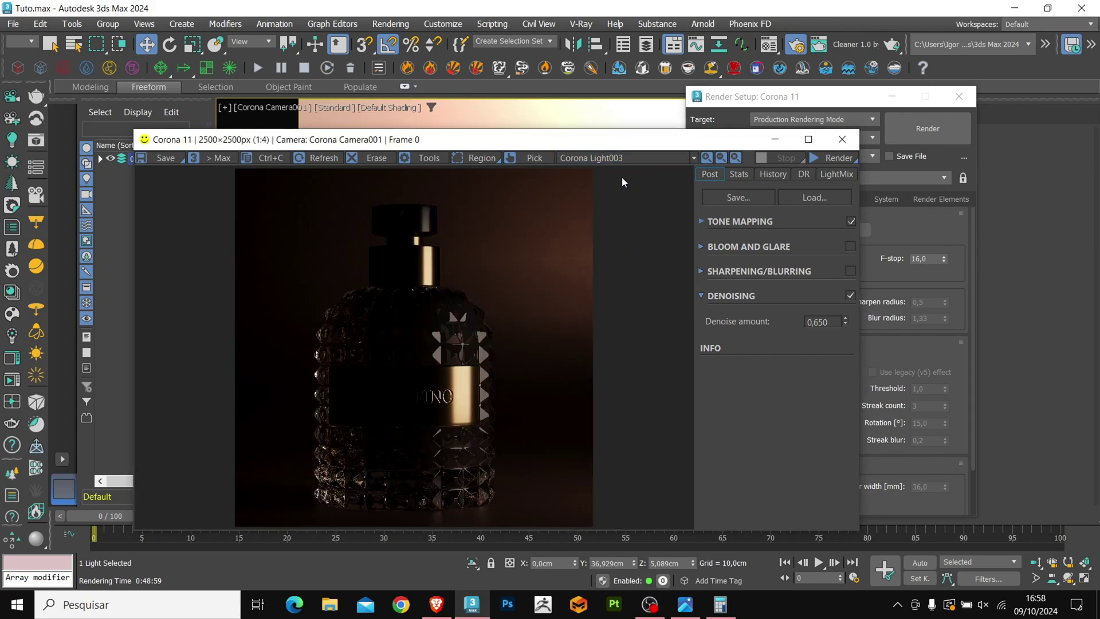
click(623, 159)
click(618, 268)
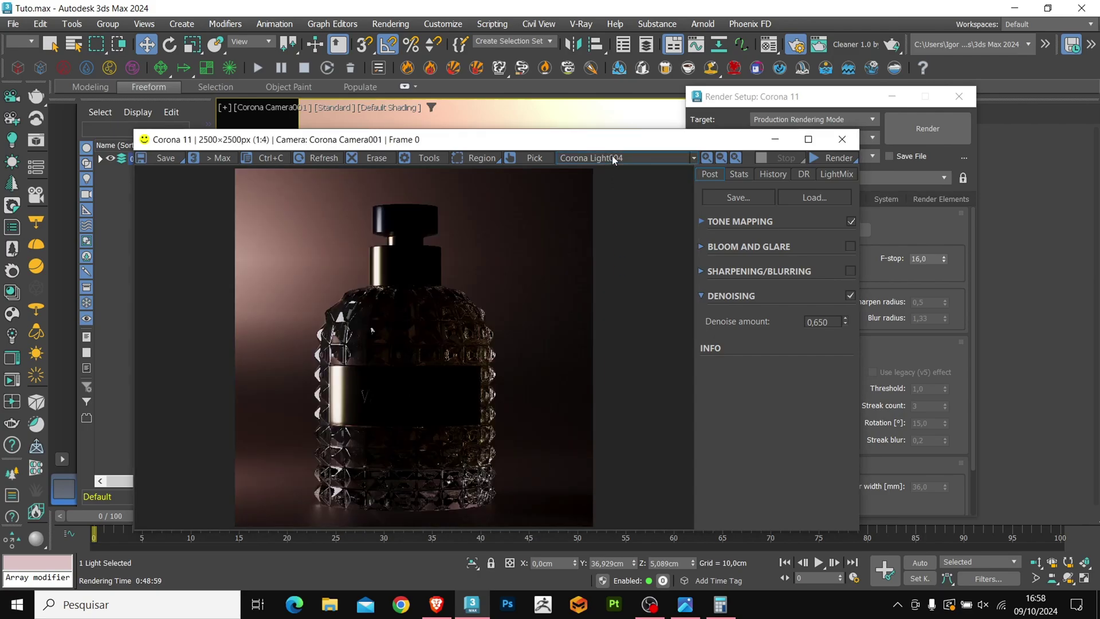
click(611, 160)
click(613, 282)
click(613, 159)
click(605, 173)
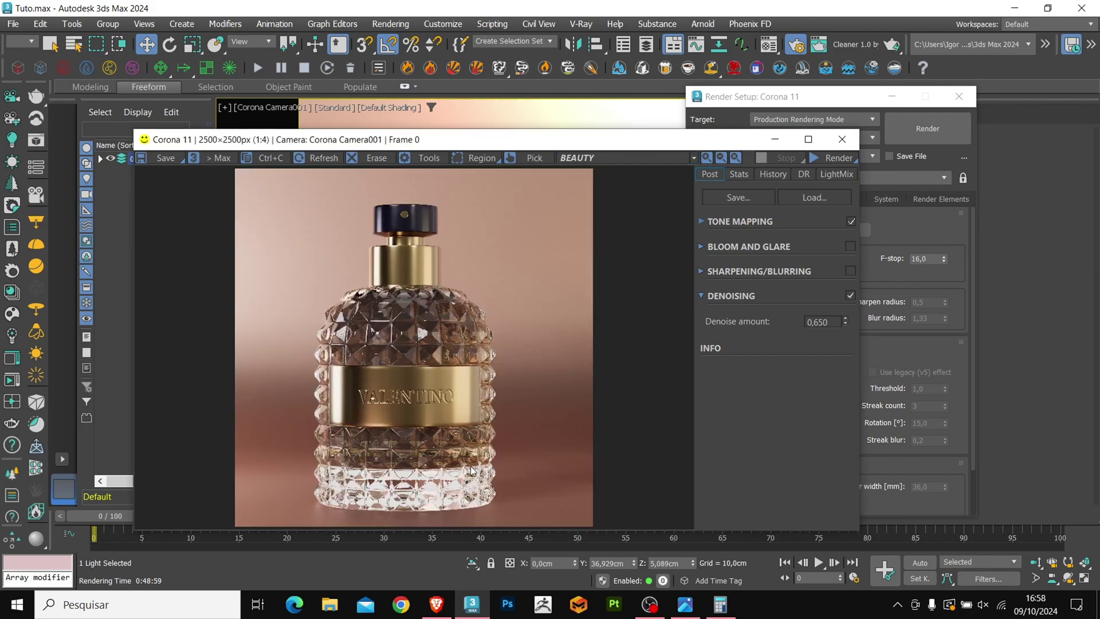
- View the render at full pixel size and set the Denoise amount to 1.0
double_click(473, 494)
scroll(529, 424, up, 1)
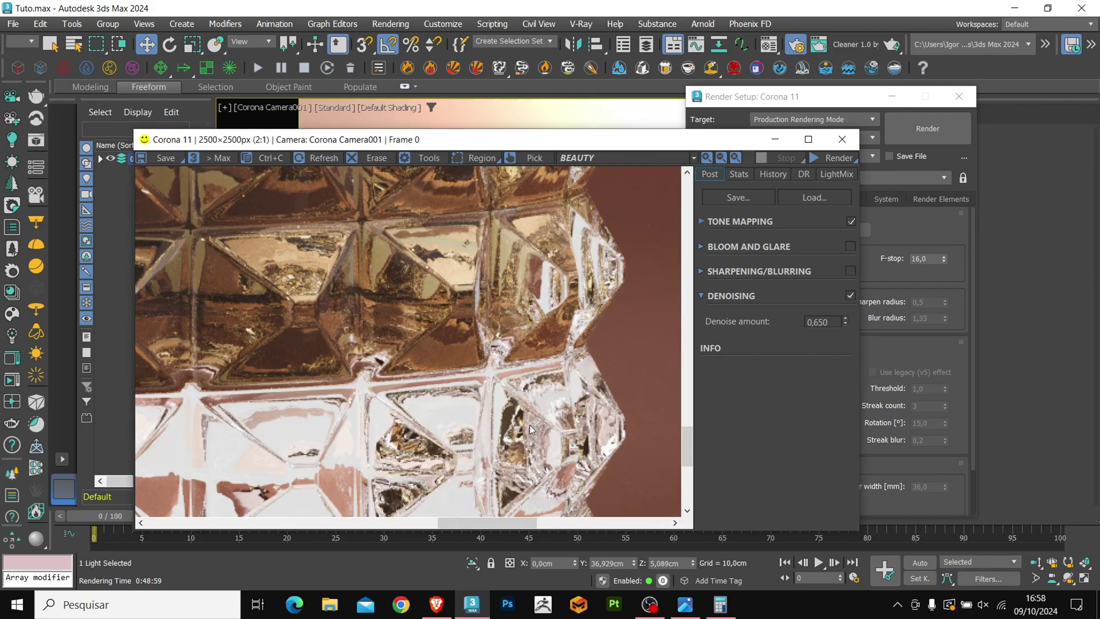
scroll(558, 325, down, 1)
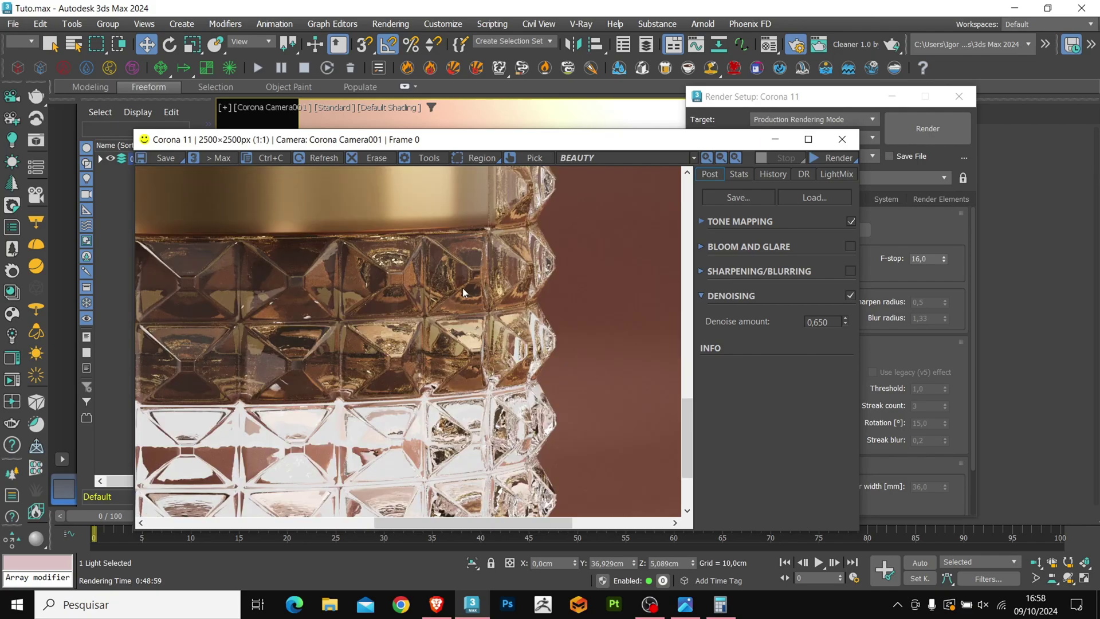
scroll(452, 287, up, 3)
scroll(447, 260, down, 1)
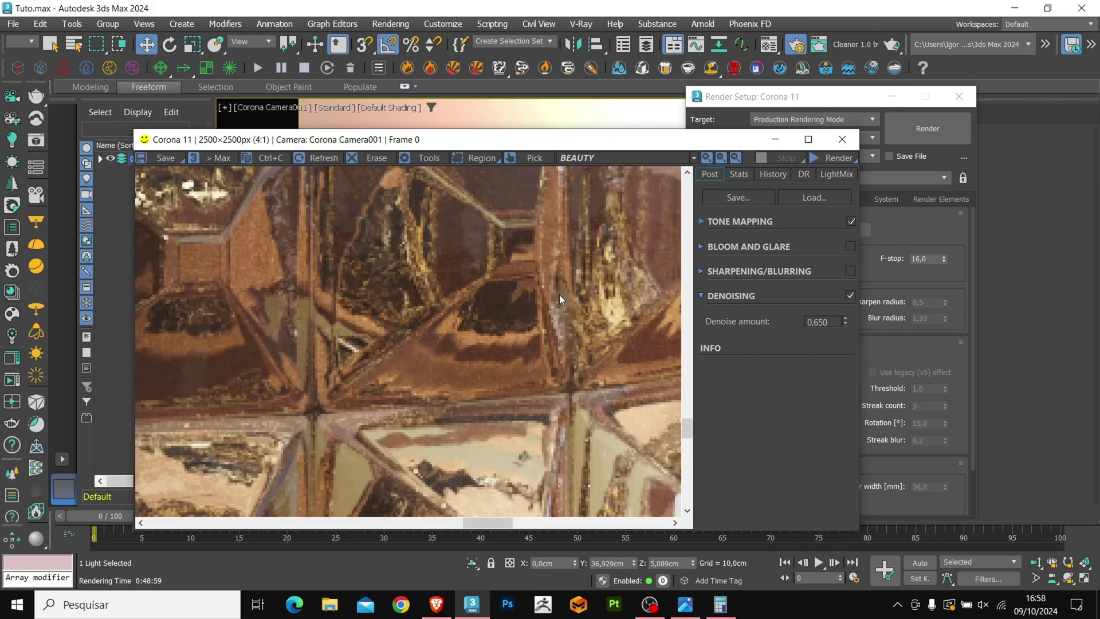
double_click(818, 323)
text(1)
key(Return)
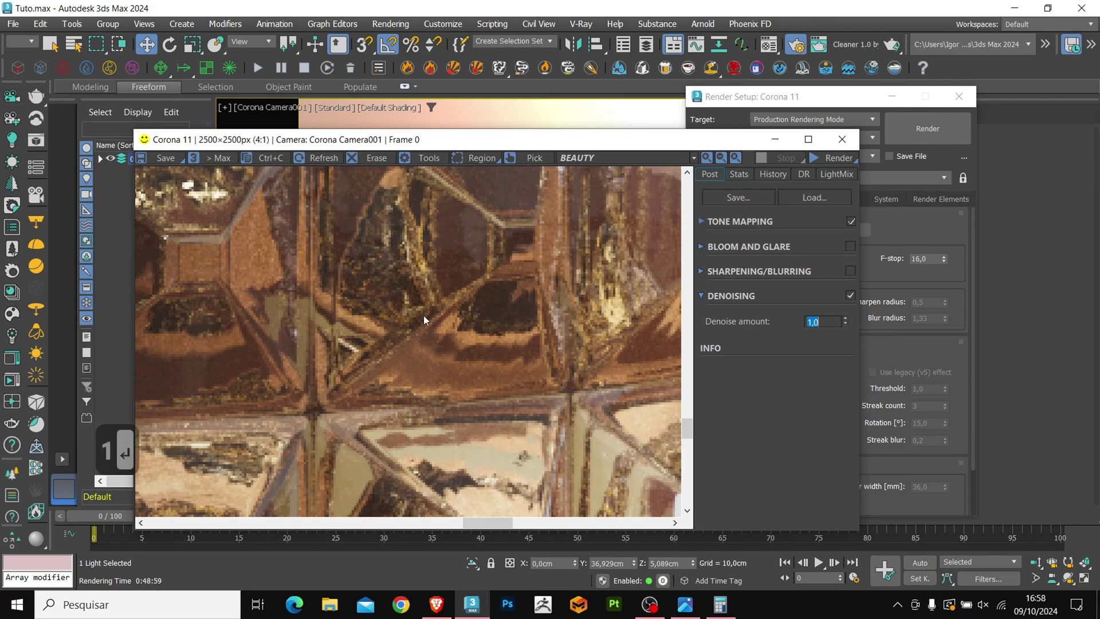
scroll(433, 297, down, 2)
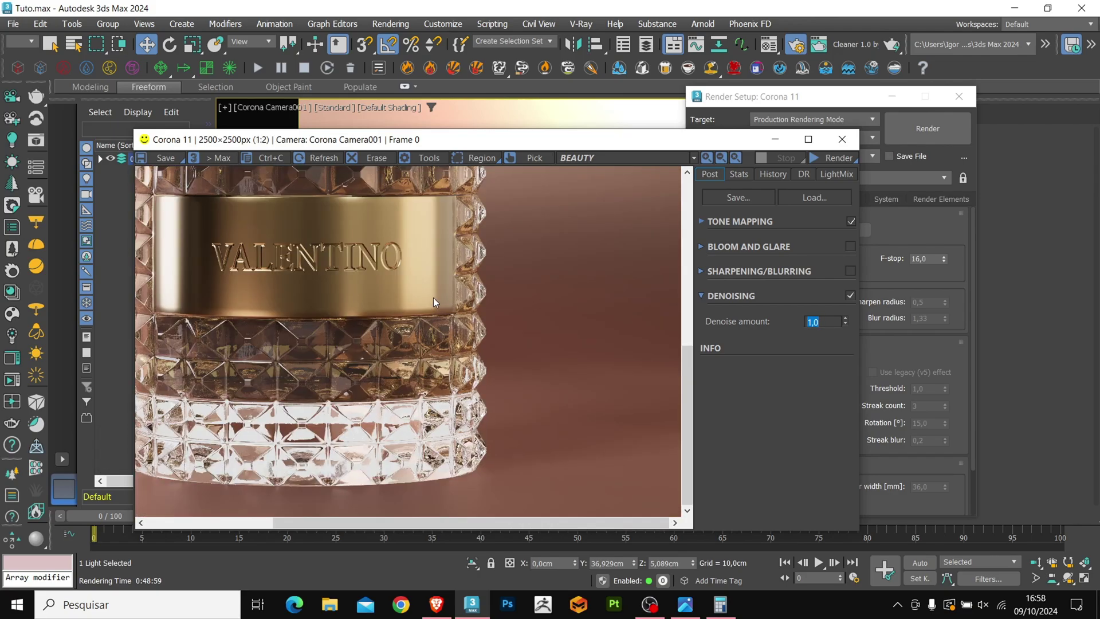
scroll(439, 414, up, 1)
scroll(439, 415, down, 3)
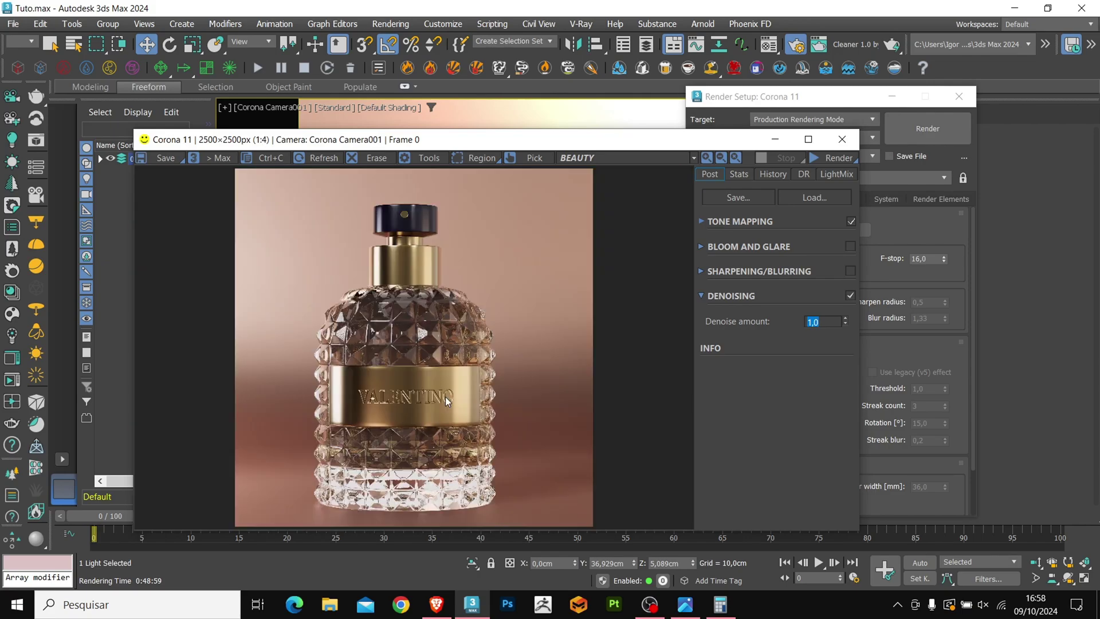
scroll(426, 397, up, 2)
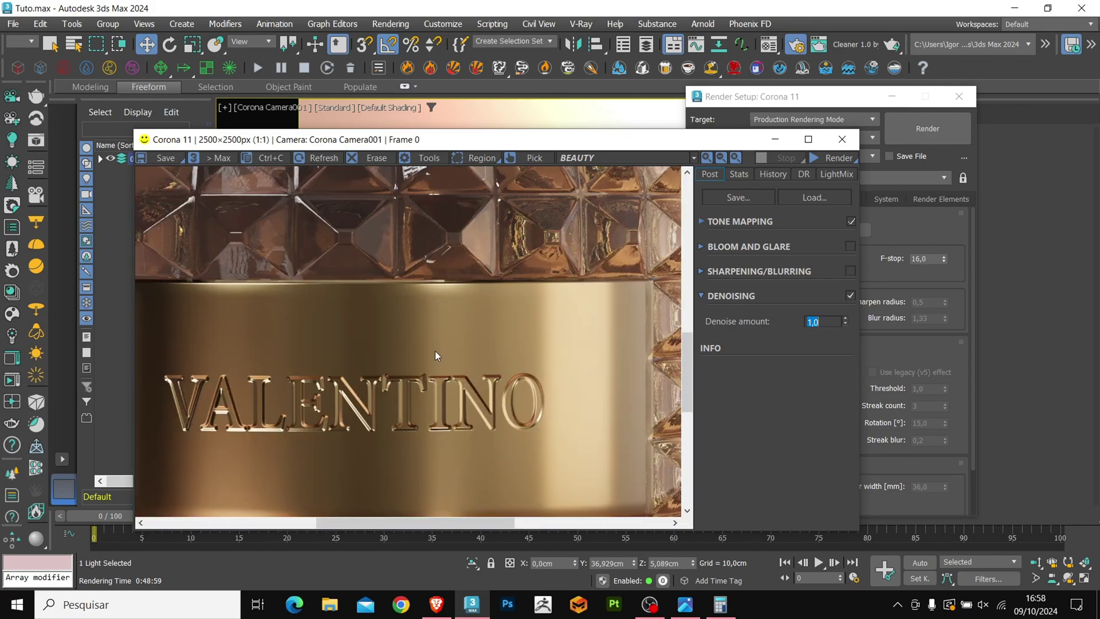
scroll(405, 391, down, 2)
scroll(397, 393, up, 2)
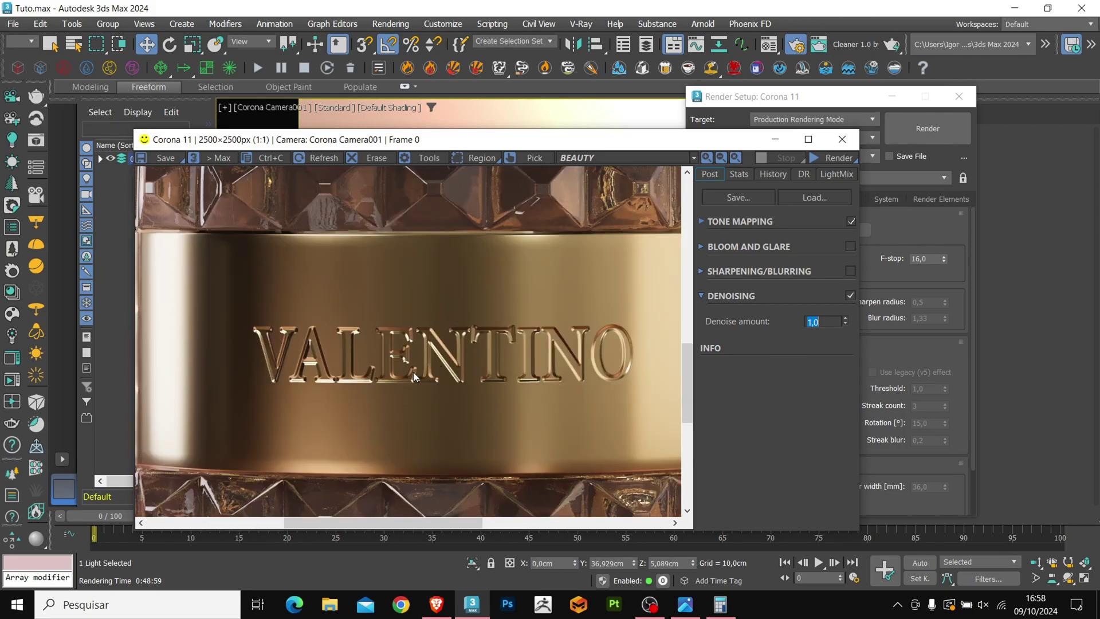
scroll(414, 379, down, 2)
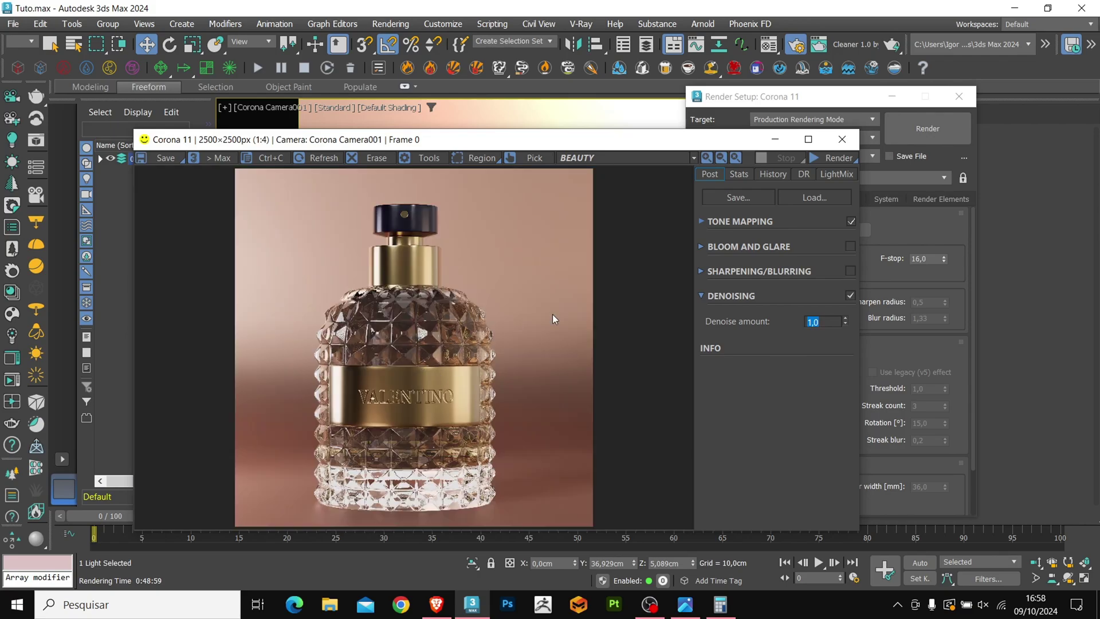
- Expand Tone Mapping and set Contrast to 3.0
click(713, 223)
double_click(824, 292)
text(3)
key(Return)
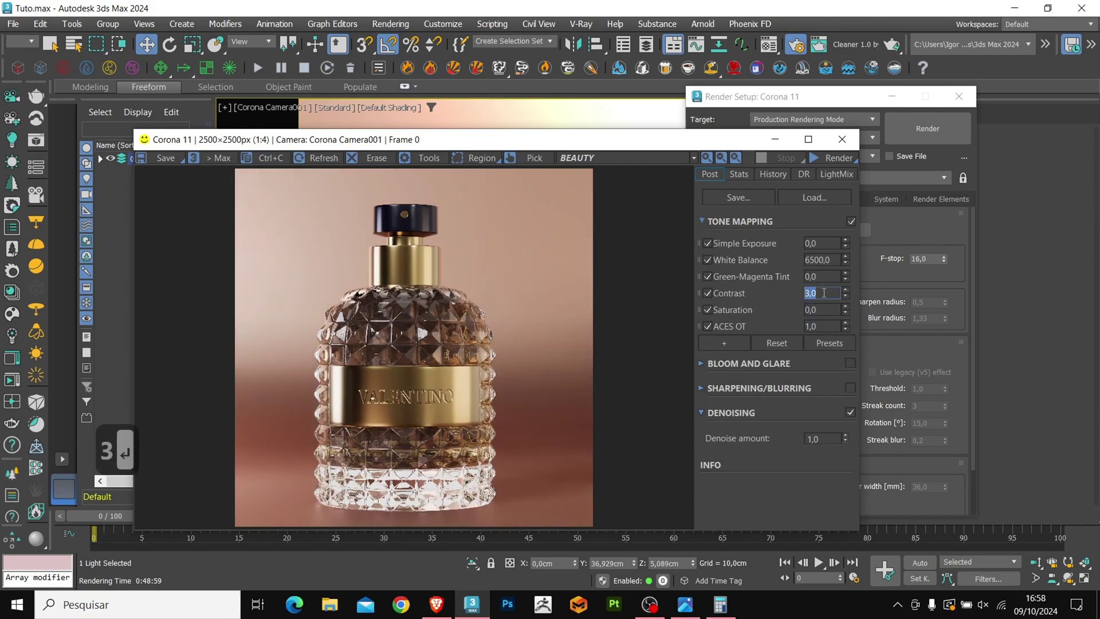
scroll(403, 416, up, 1)
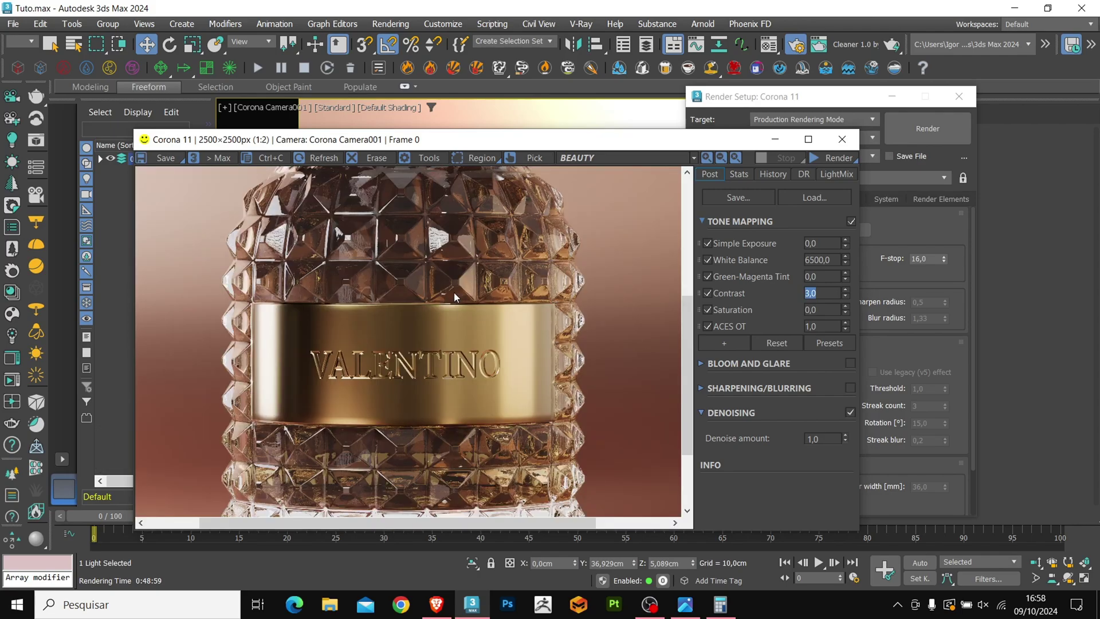
scroll(446, 270, down, 1)
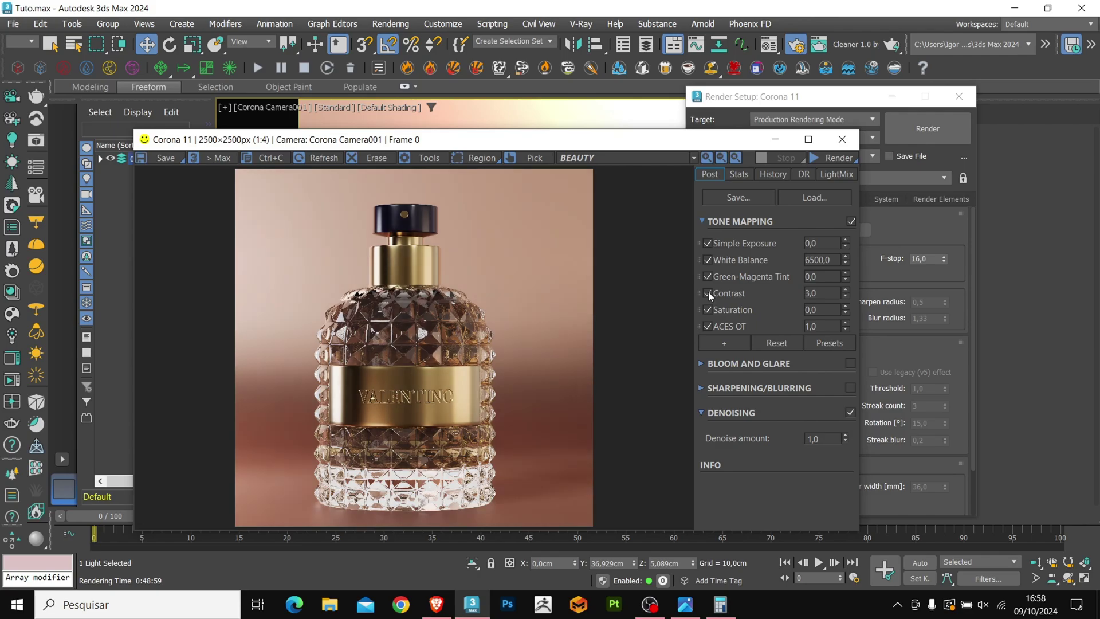
- Try Saturation at 0.5 and 0.1, then settle on 0.05
double_click(820, 310)
text(.5)
key(Return)
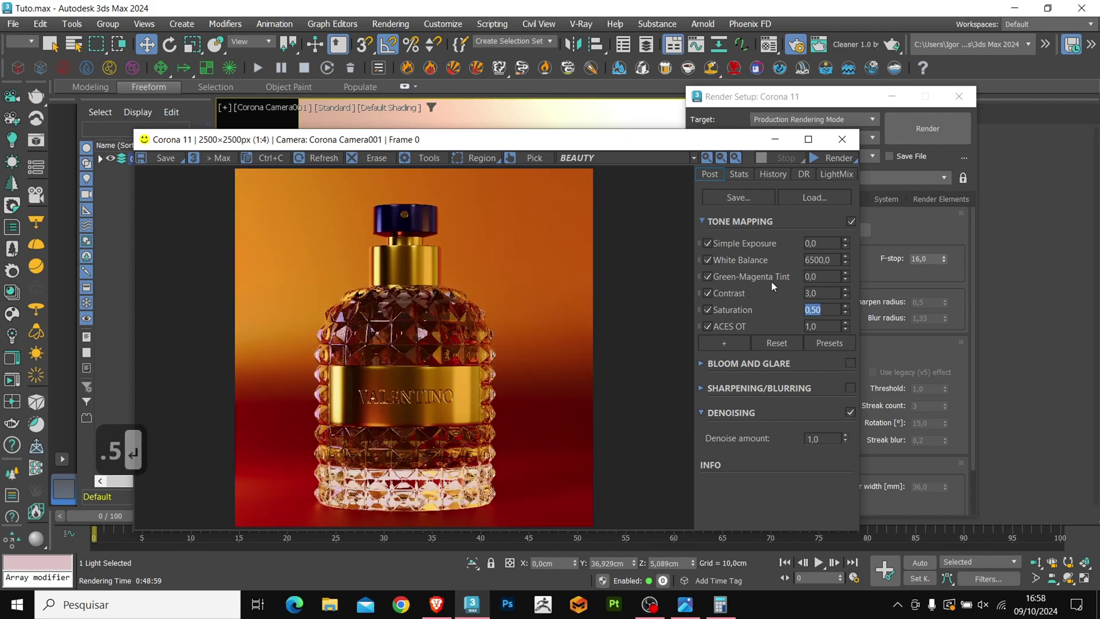
text(.1)
key(Return)
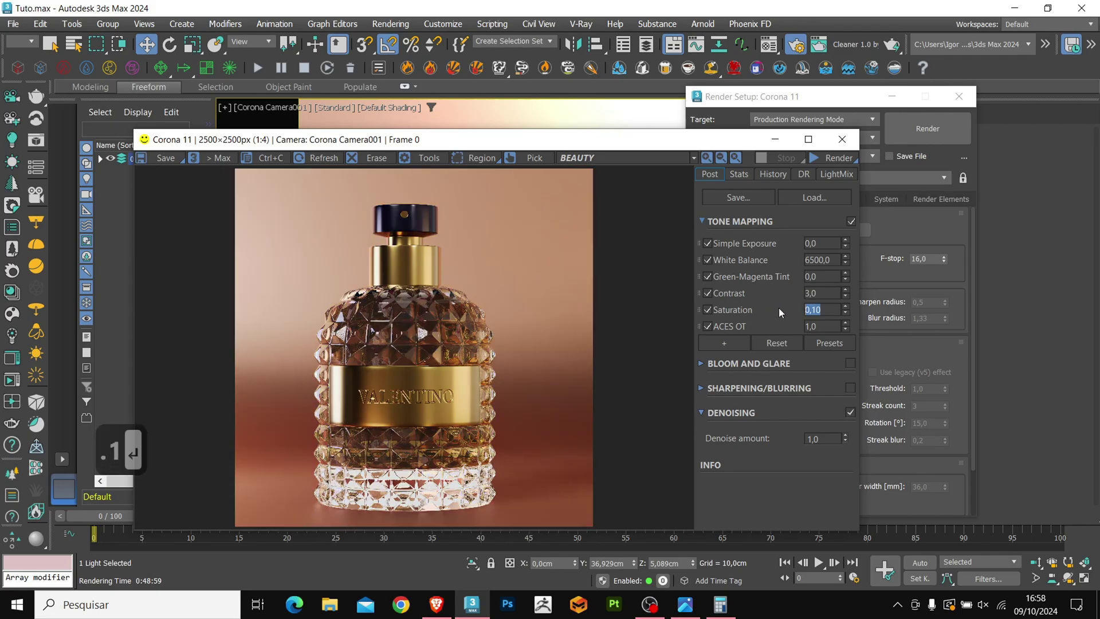
click(708, 310)
click(708, 310)
double_click(819, 312)
text(.05)
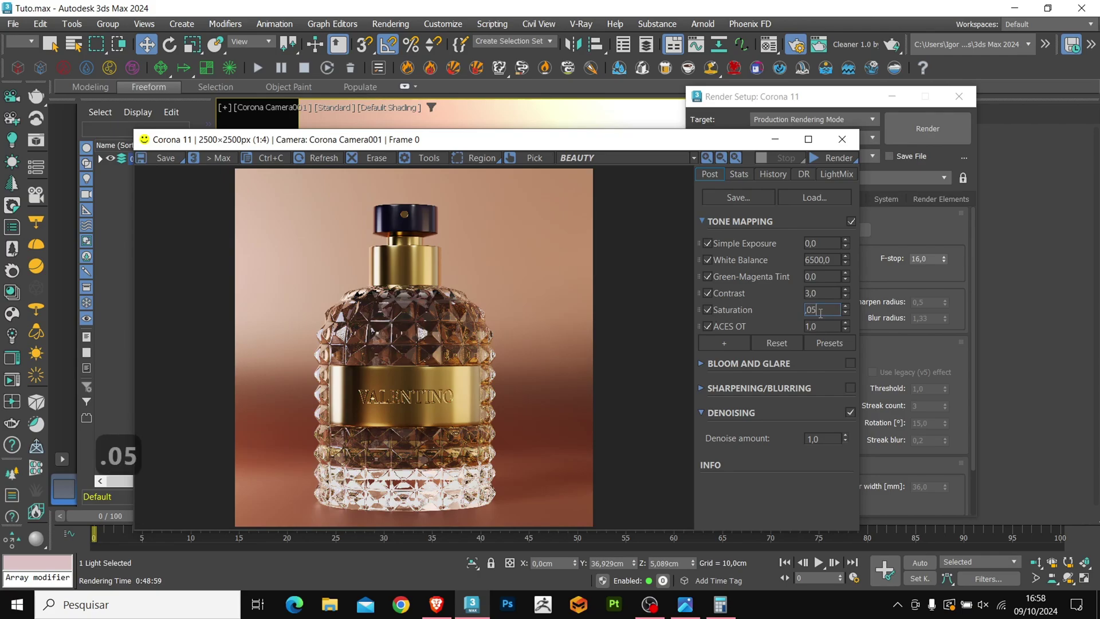
key(Return)
scroll(460, 465, up, 1)
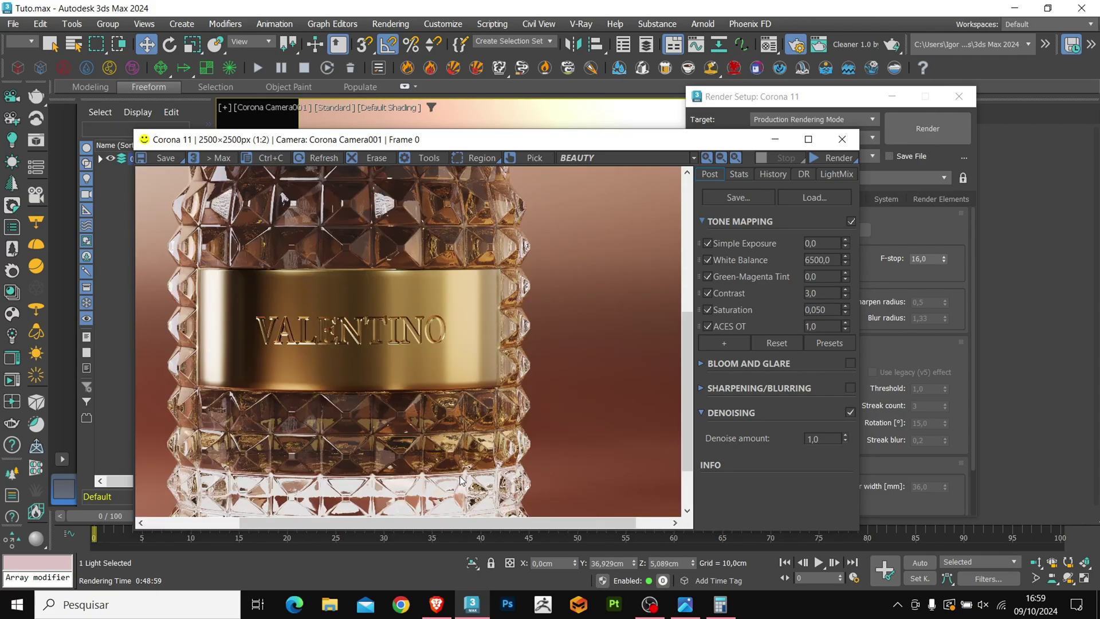
drag(686, 329, 687, 363)
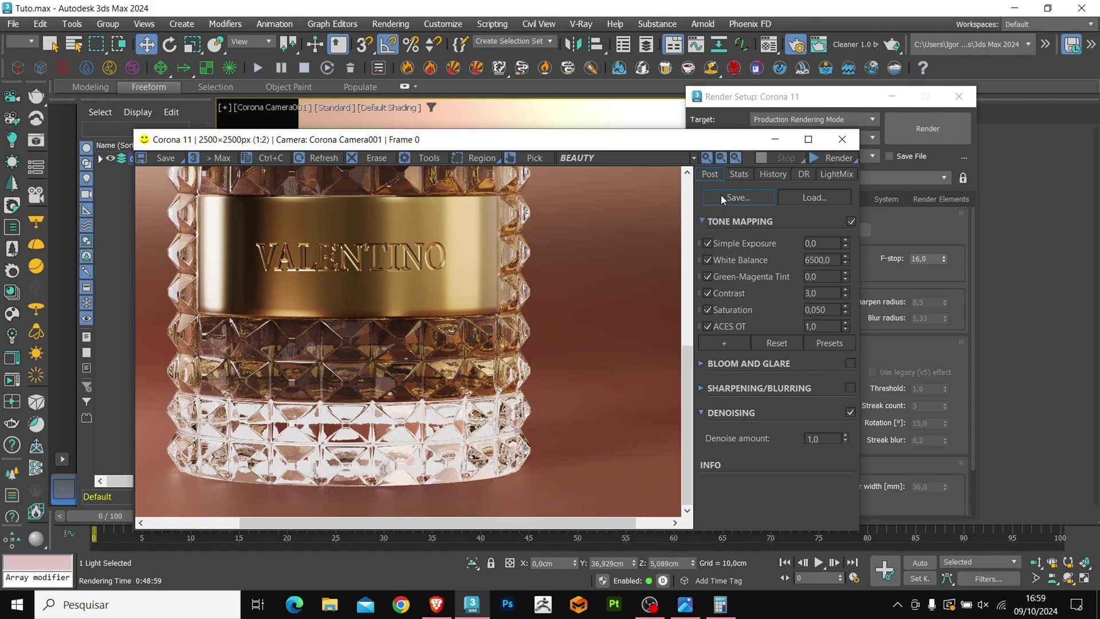
- In LightMix, compare Corona Light005 off and on, then set its intensity to 0.90
click(834, 175)
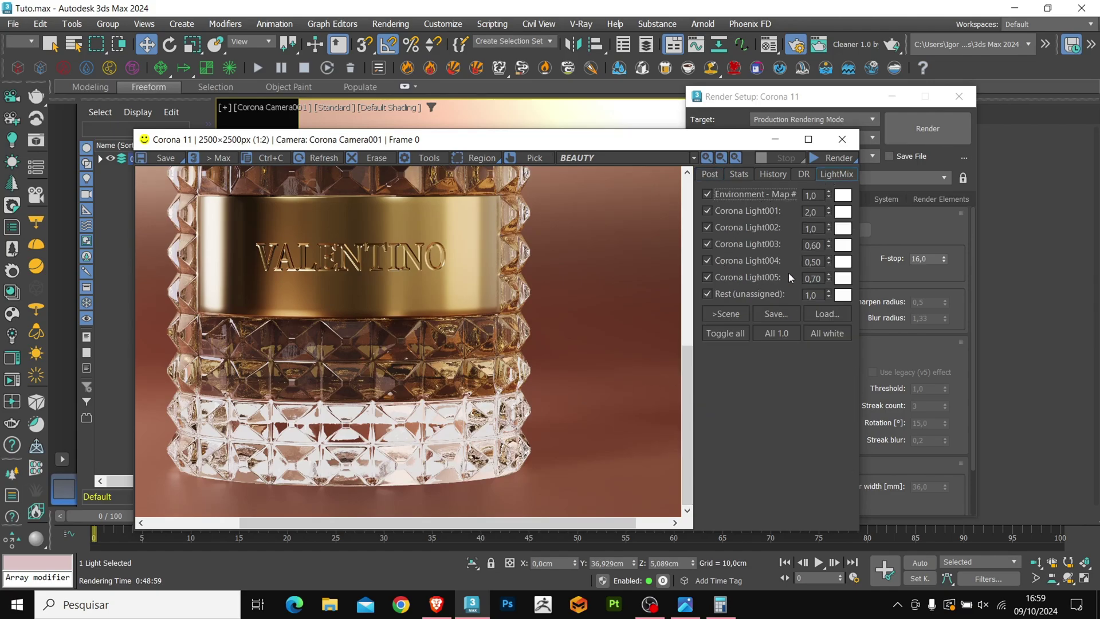
click(737, 277)
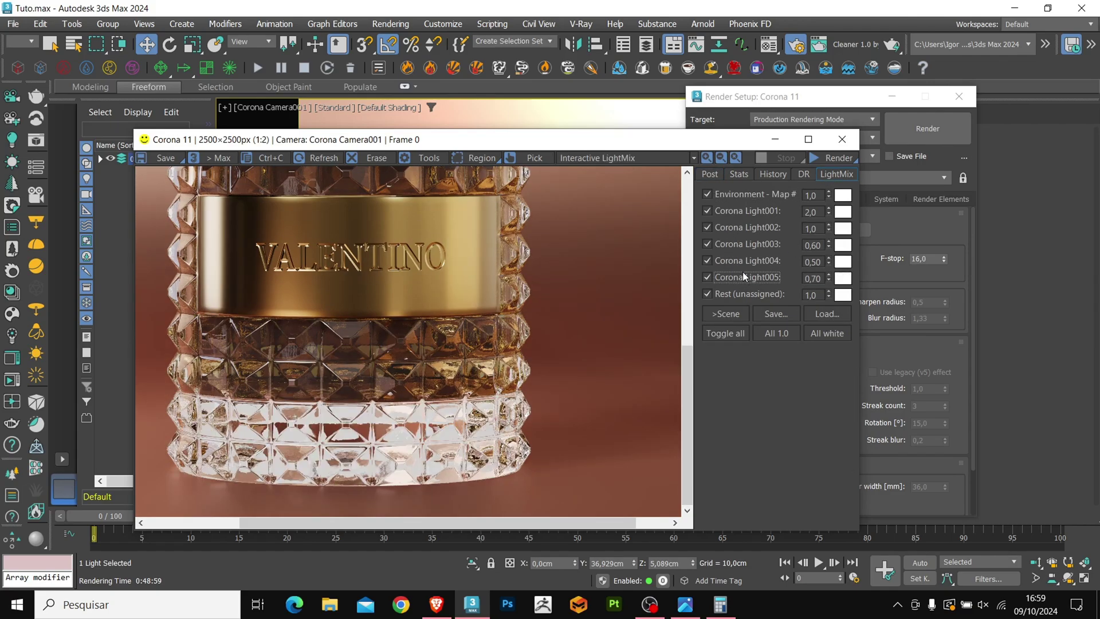
click(734, 276)
double_click(814, 279)
key(BackSpace)
text(0,9)
key(Return)
scroll(504, 395, down, 1)
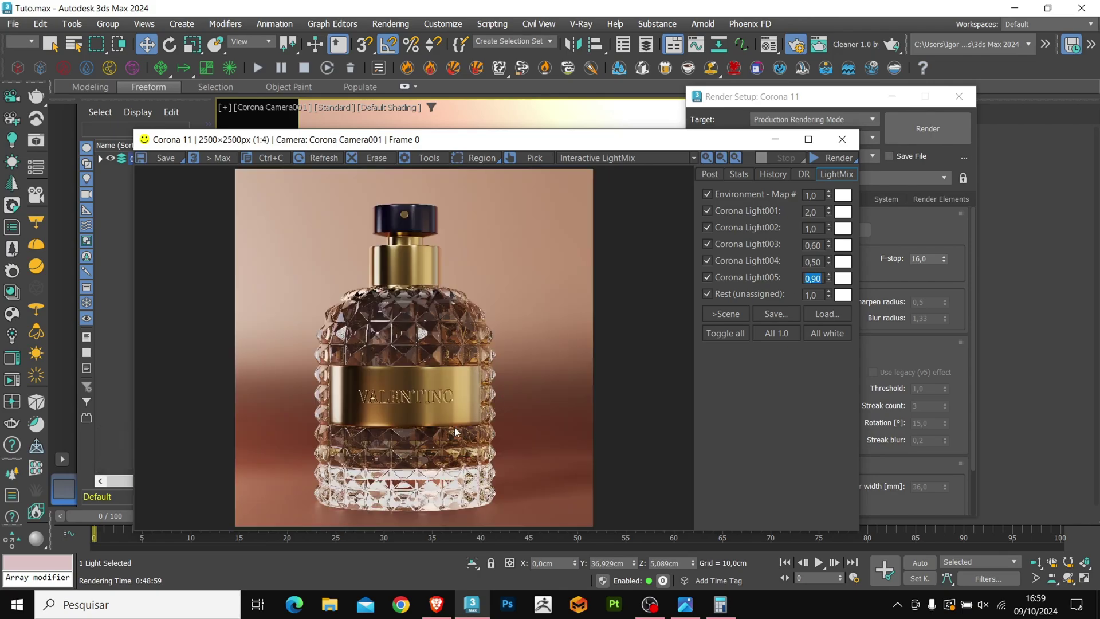
- In the Post tab, lower Tone Mapping Contrast to 2.5, then to 2.0
click(710, 175)
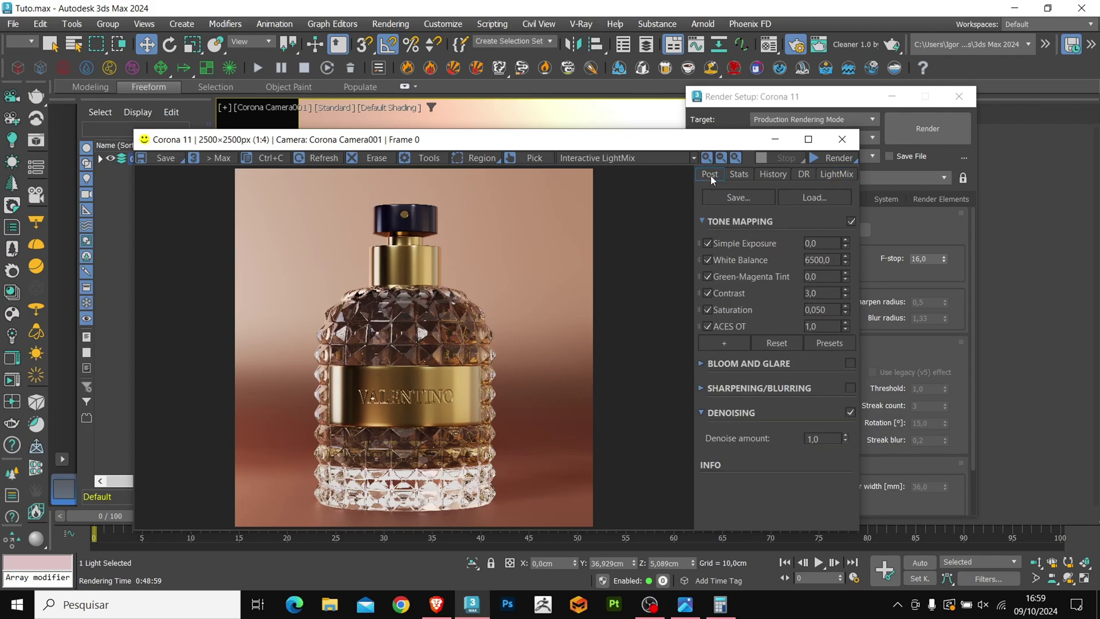
double_click(823, 293)
text(2.5)
key(Return)
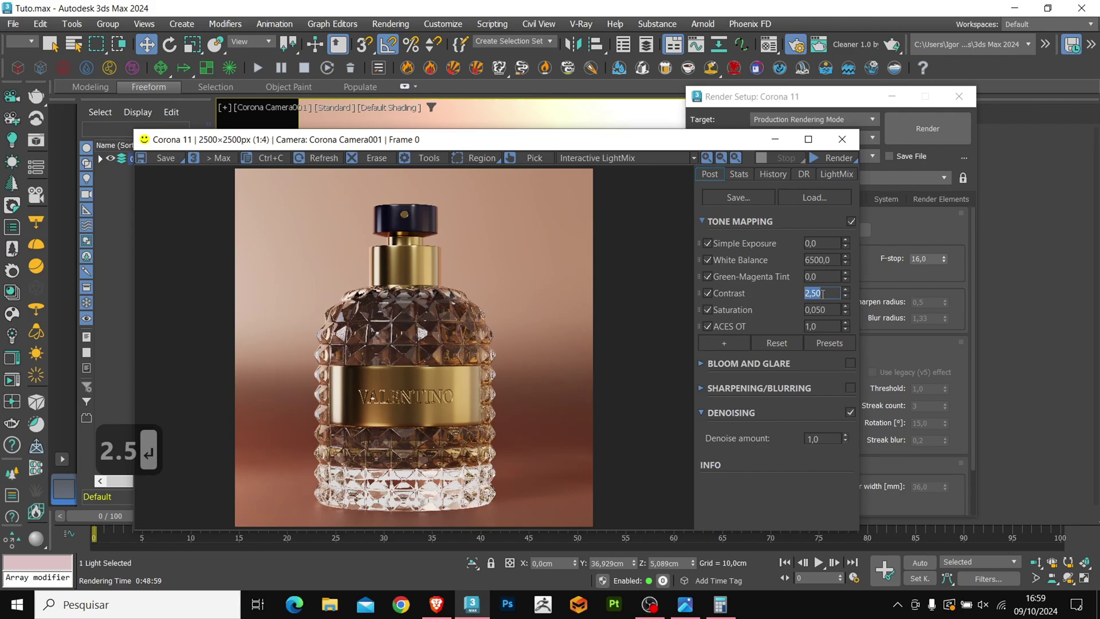
text(2)
key(Return)
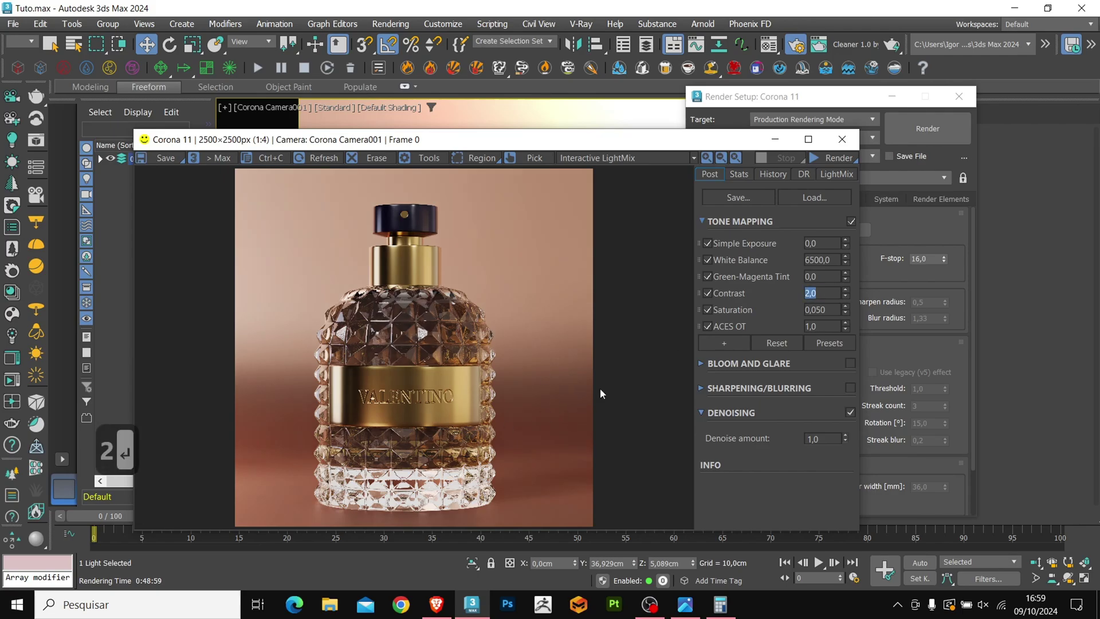
- Expand the Bloom and Glare and Sharpening/Blurring sections and enable Sharpening/Blurring
click(705, 365)
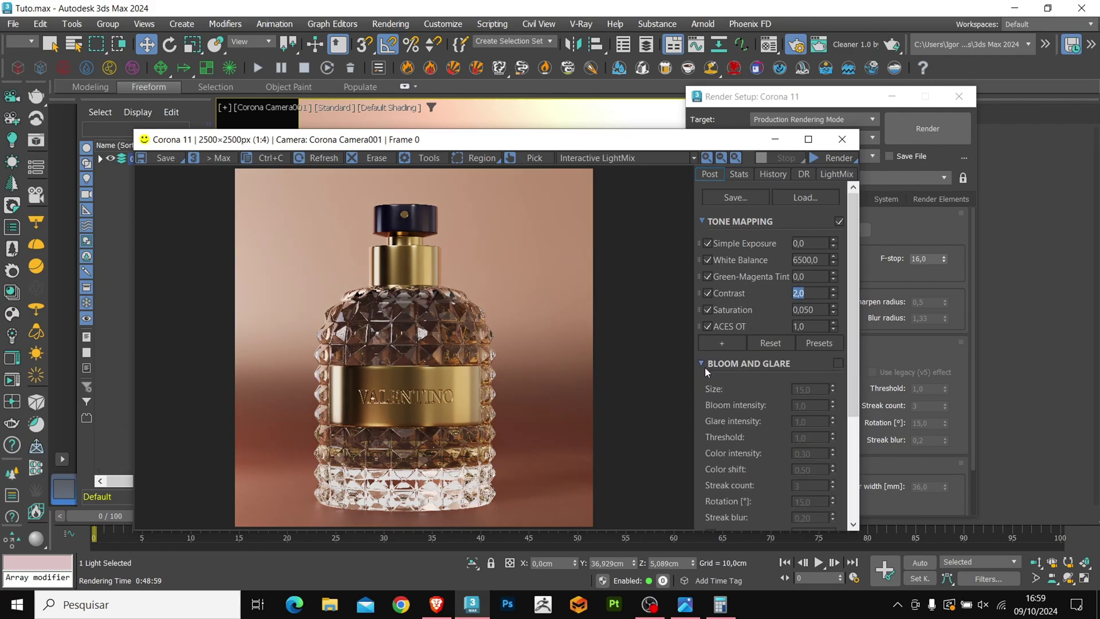
scroll(707, 387, down, 3)
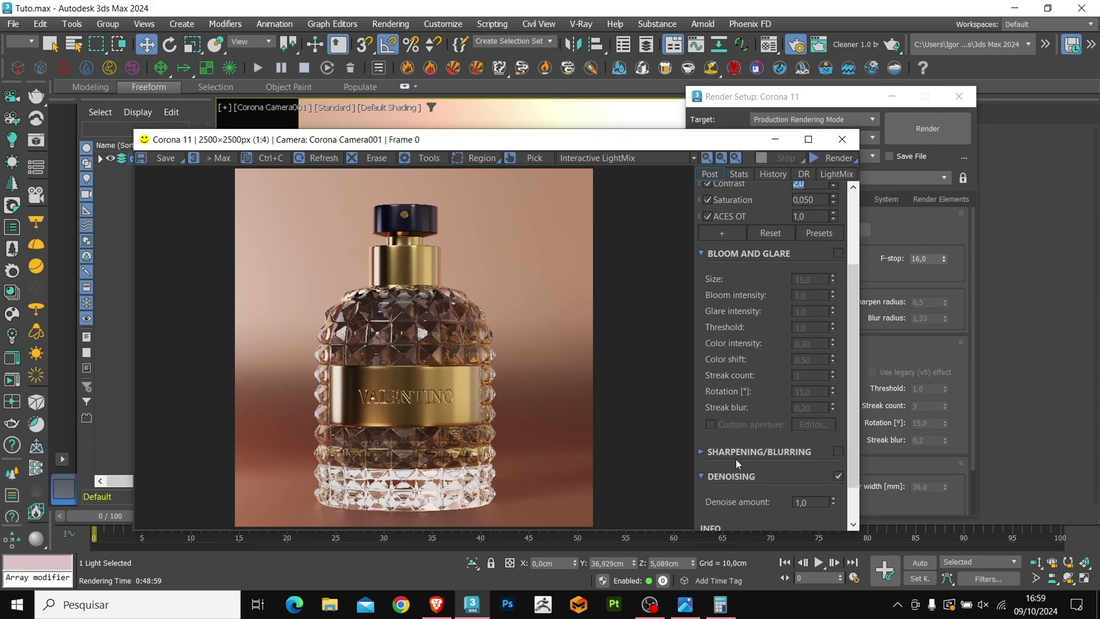
click(736, 457)
click(838, 451)
scroll(304, 418, up, 5)
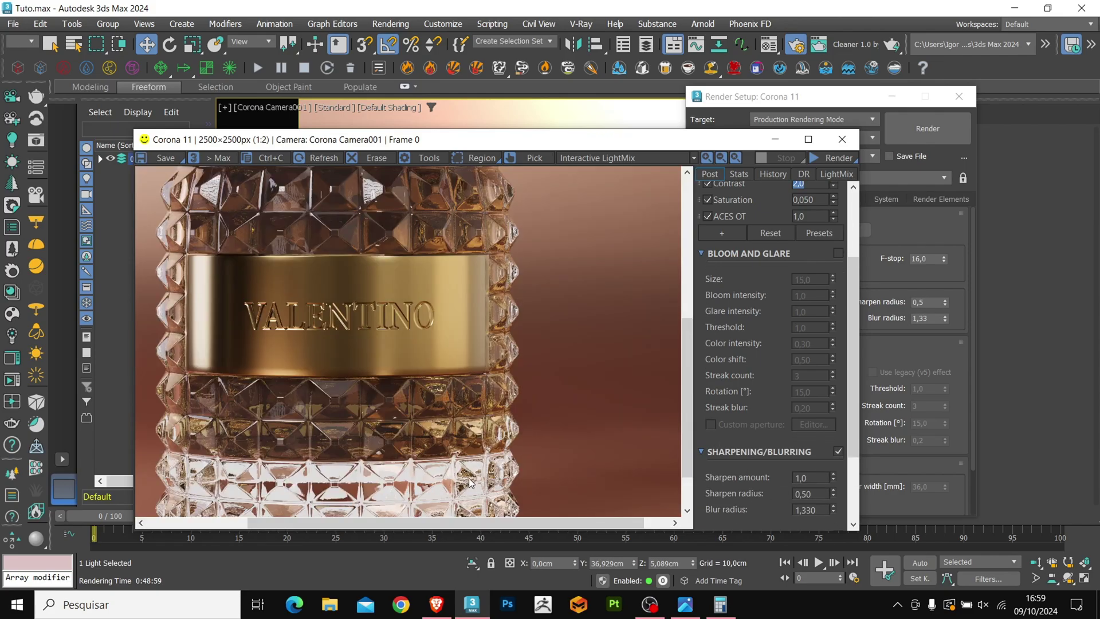
scroll(740, 475, down, 2)
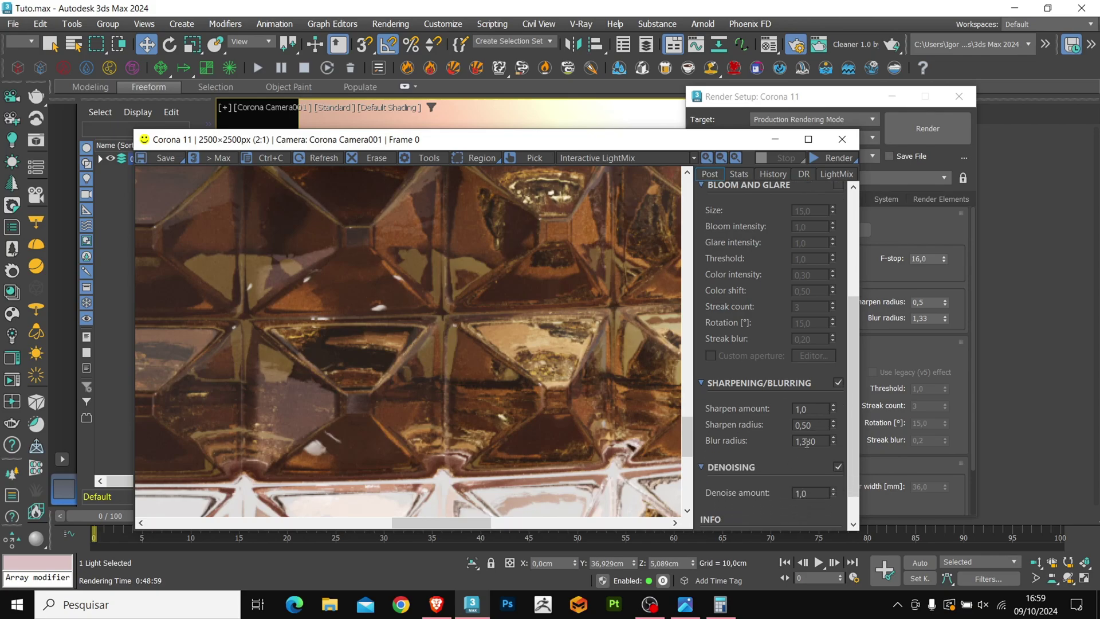
- Set Blur radius to 0.5 and Sharpen amount to 1.5
double_click(809, 440)
text(,5)
key(Return)
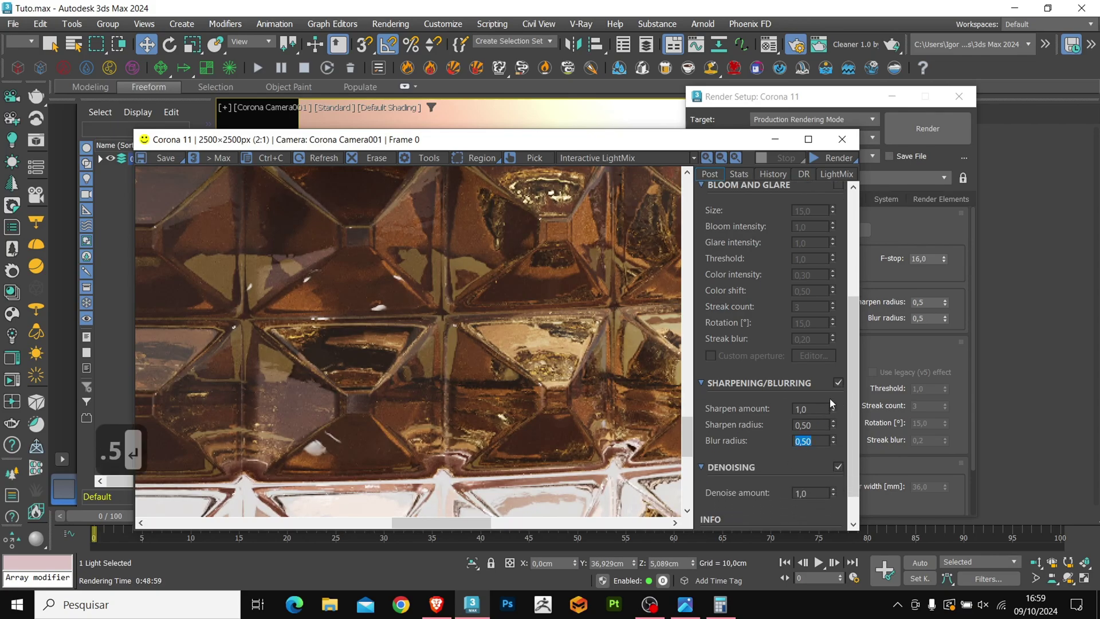
double_click(809, 409)
text(1)
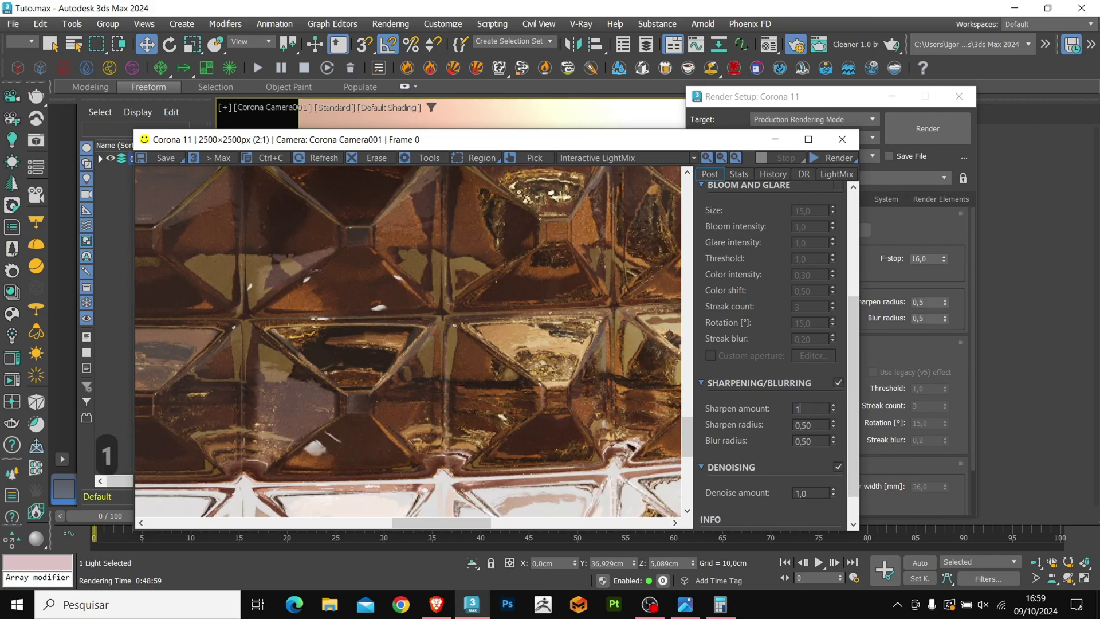
text(,5)
key(Return)
scroll(538, 414, down, 2)
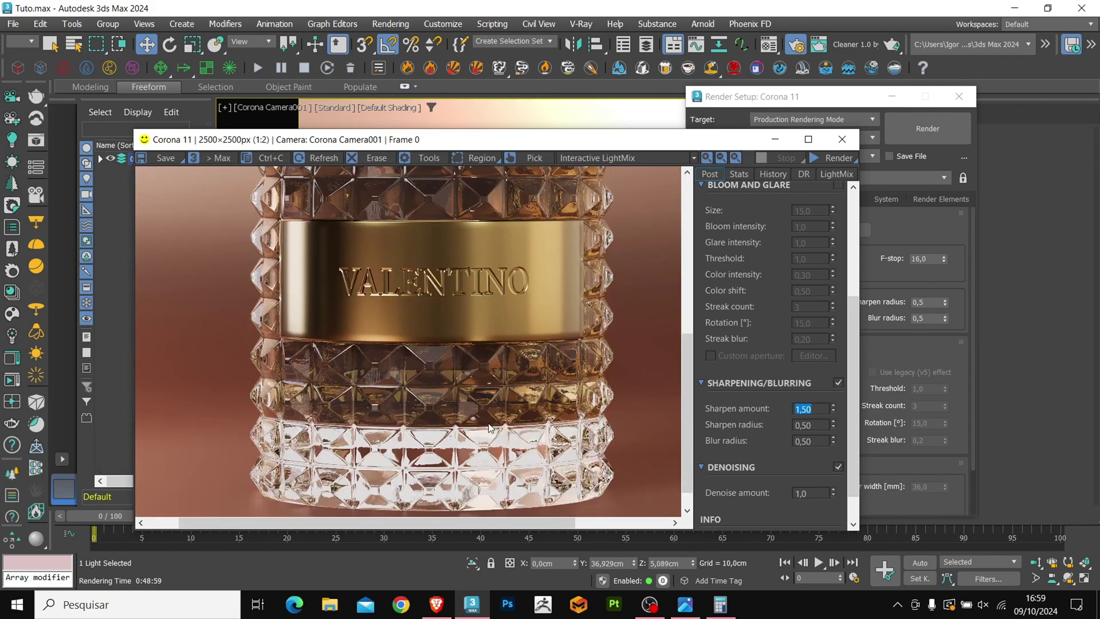
scroll(484, 428, down, 1)
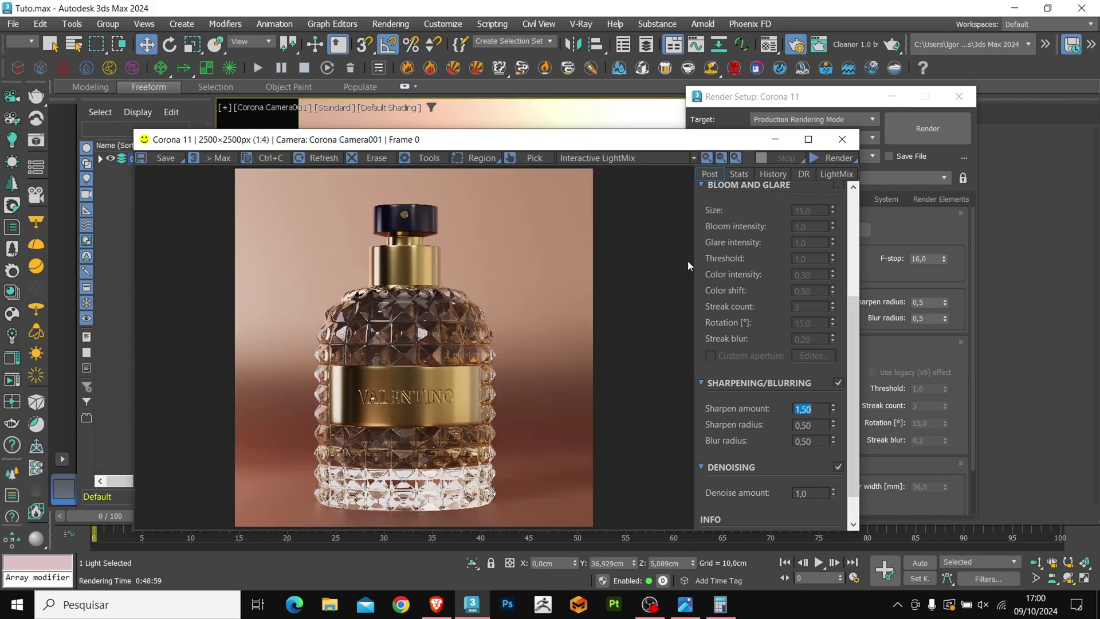
scroll(723, 290, up, 2)
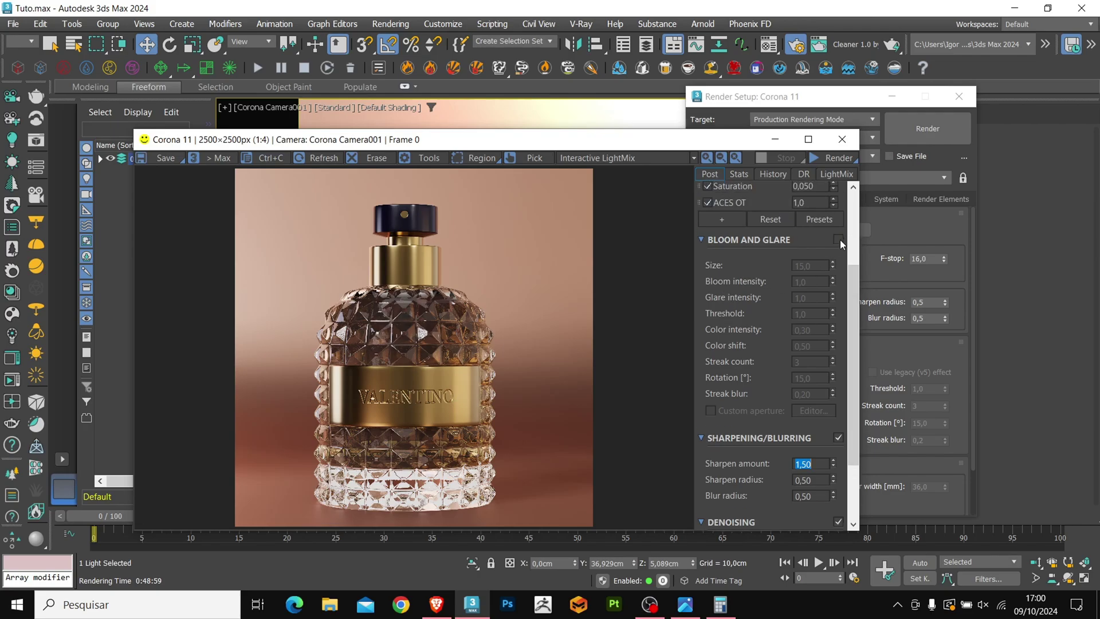
- Enable Bloom and Glare and try a Bloom intensity of 4.0
click(838, 239)
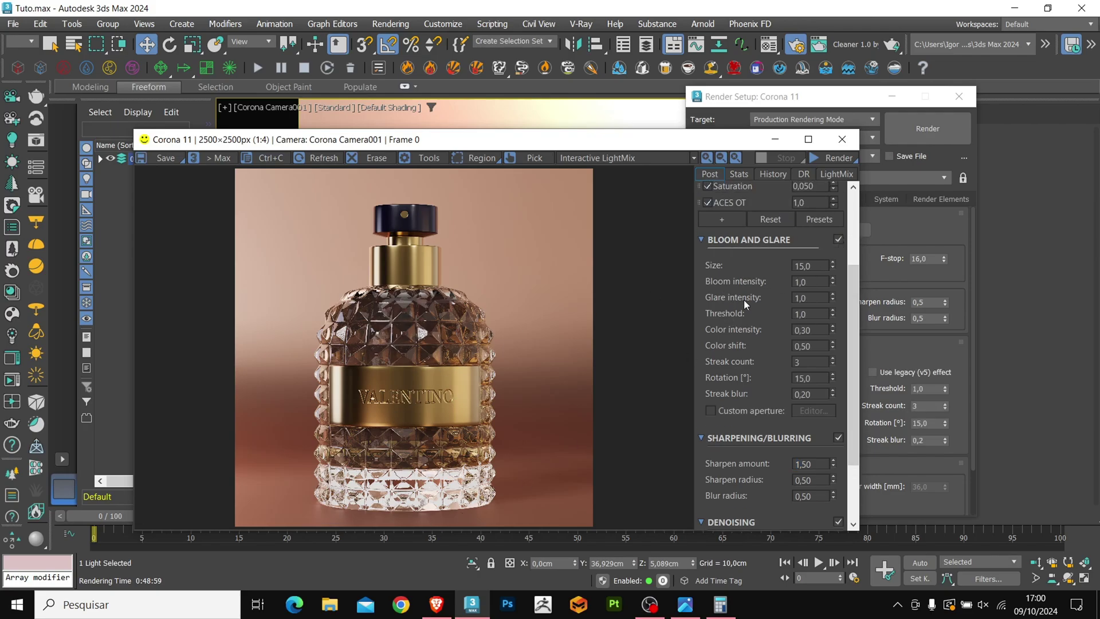
scroll(431, 499, up, 1)
scroll(444, 471, down, 1)
double_click(809, 280)
text(4)
key(Return)
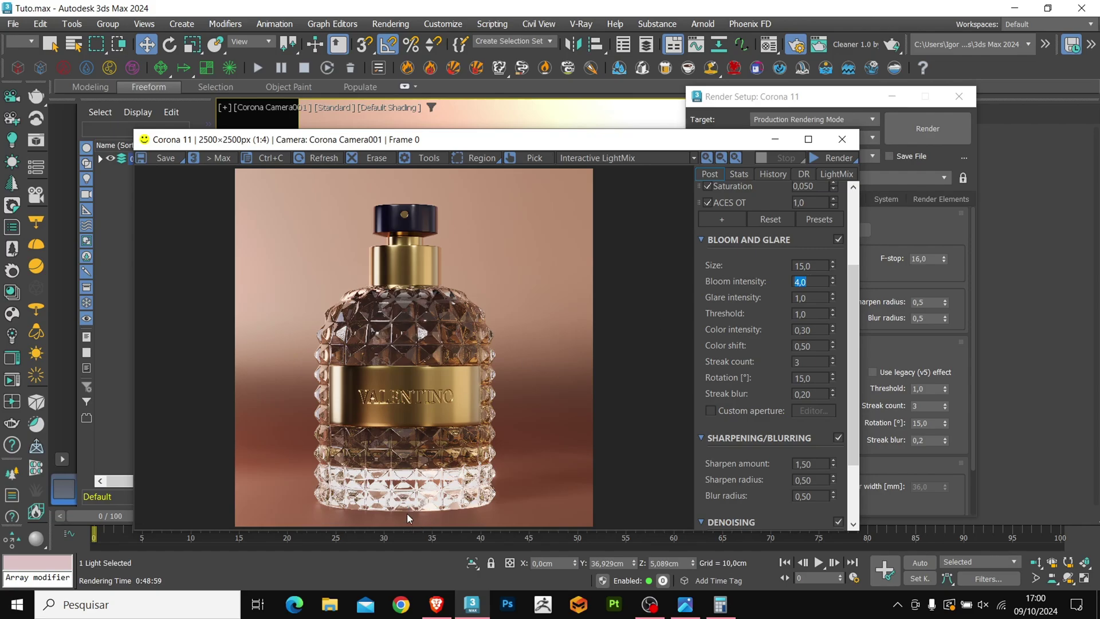
- Raise the Bloom intensity to 6.0
scroll(431, 508, up, 1)
scroll(442, 485, down, 1)
text(6)
key(Return)
scroll(427, 413, down, 1)
scroll(433, 508, up, 3)
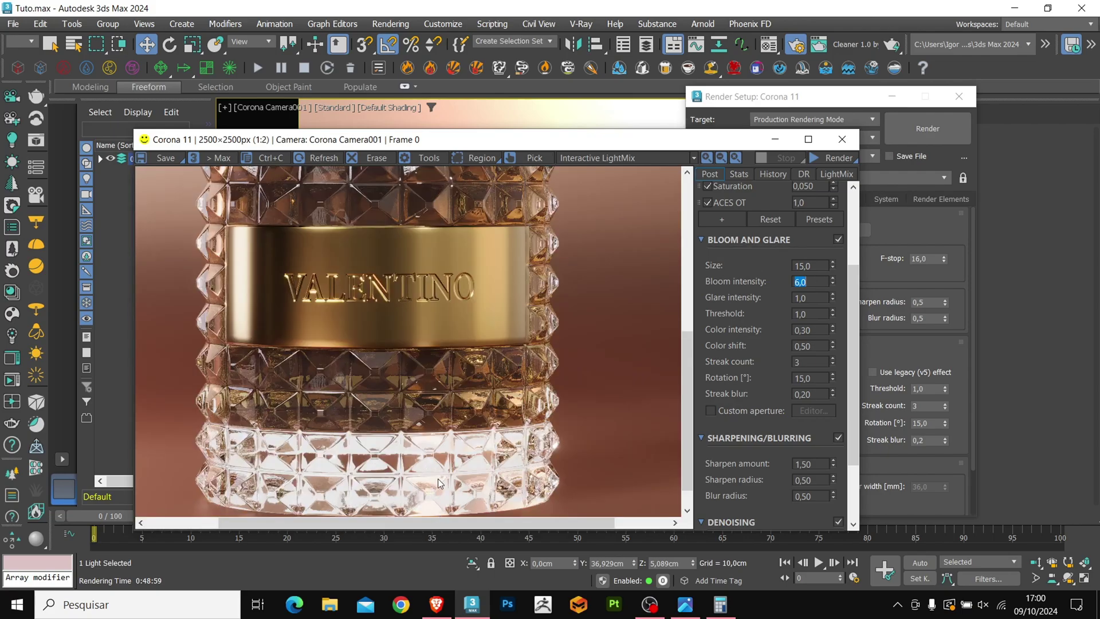
scroll(439, 481, down, 2)
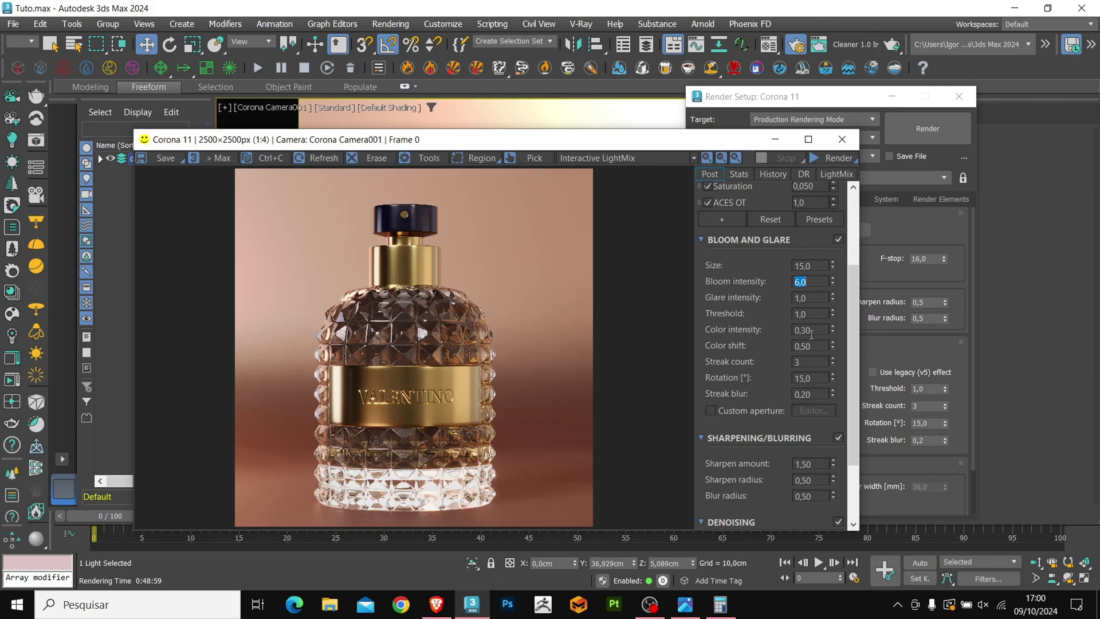
drag(850, 295, 856, 204)
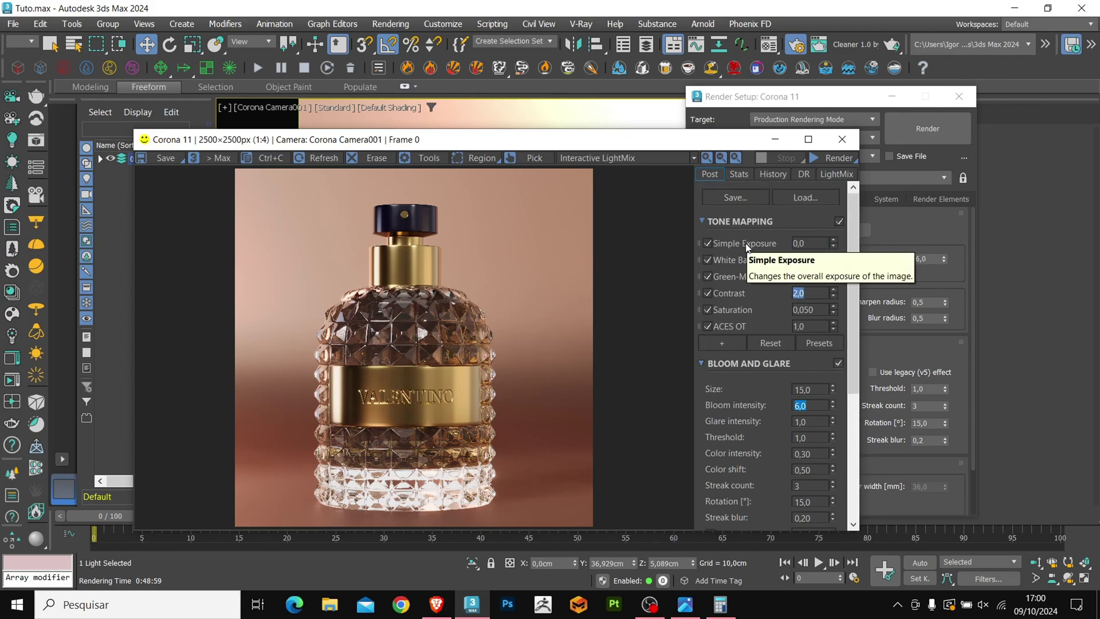
- Save All from the frame buffer, creating and entering a new 'Render Images' folder
click(167, 160)
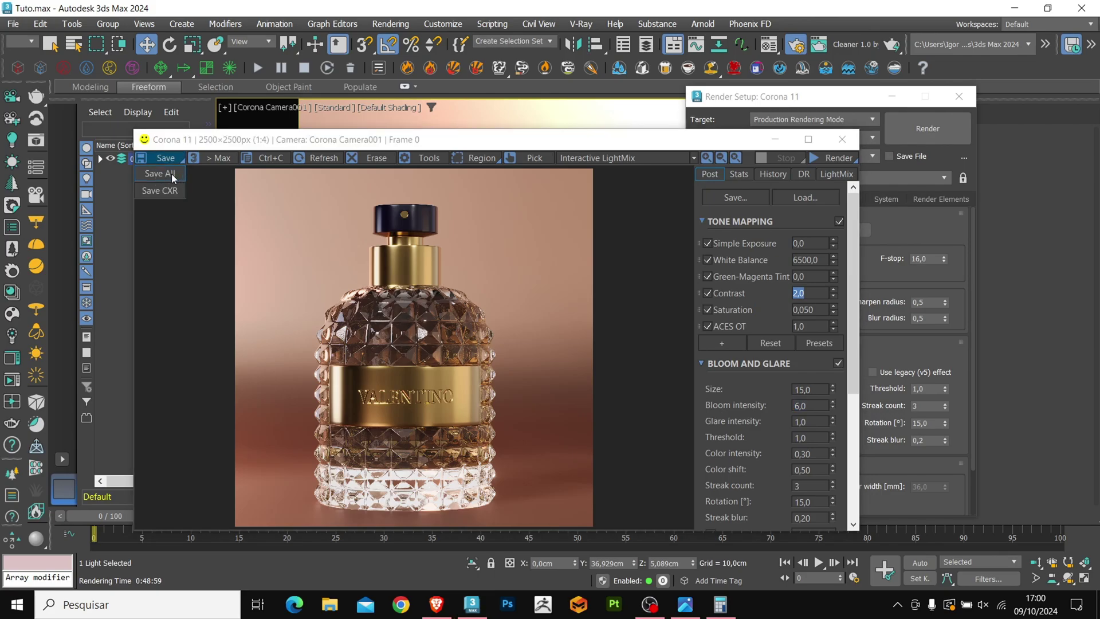
click(170, 174)
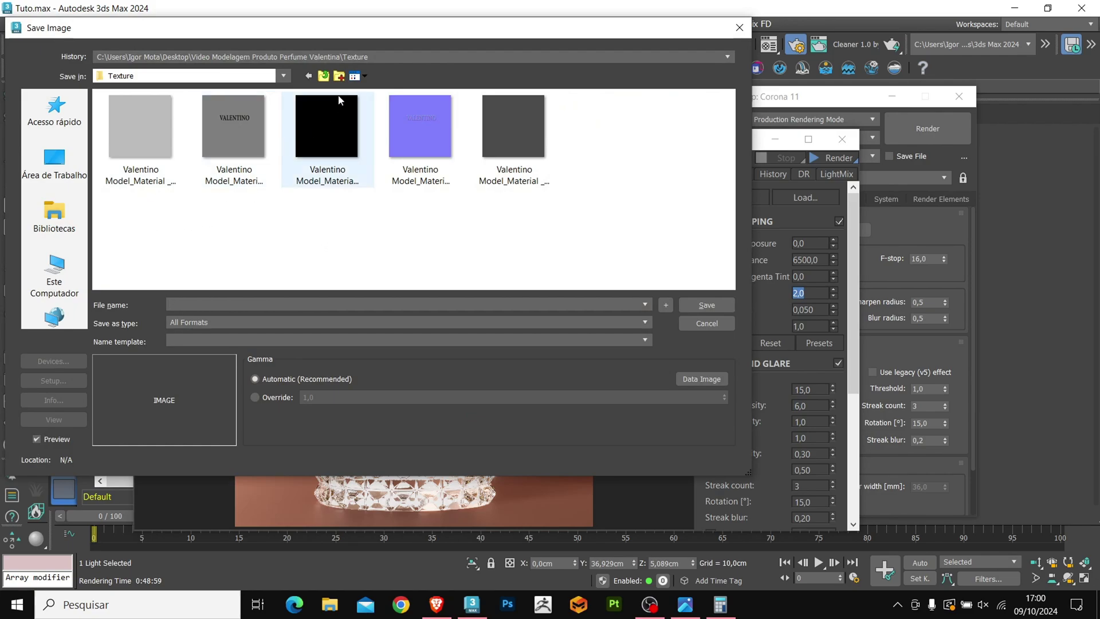
click(357, 237)
key(ctrl+shift+n)
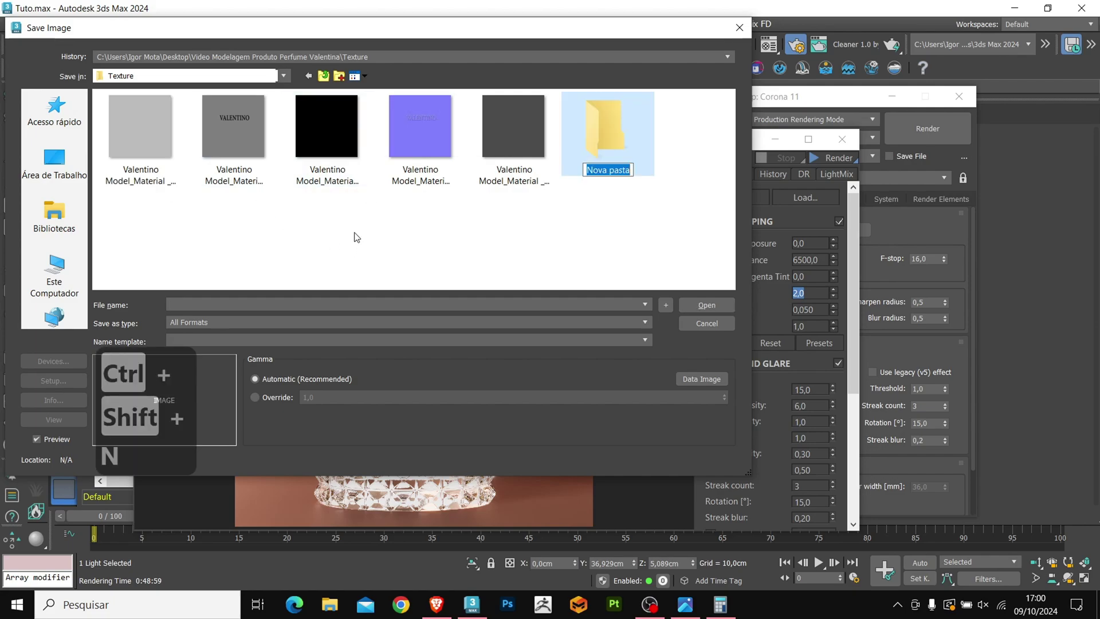
text(Ren)
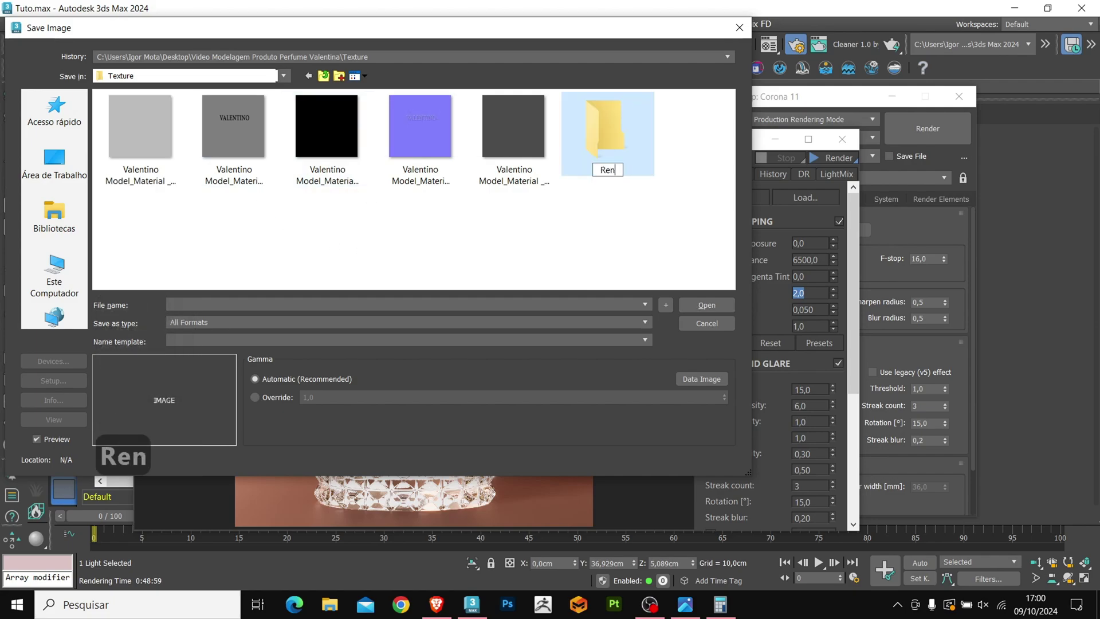
text(der Images)
key(Return)
key(Return)
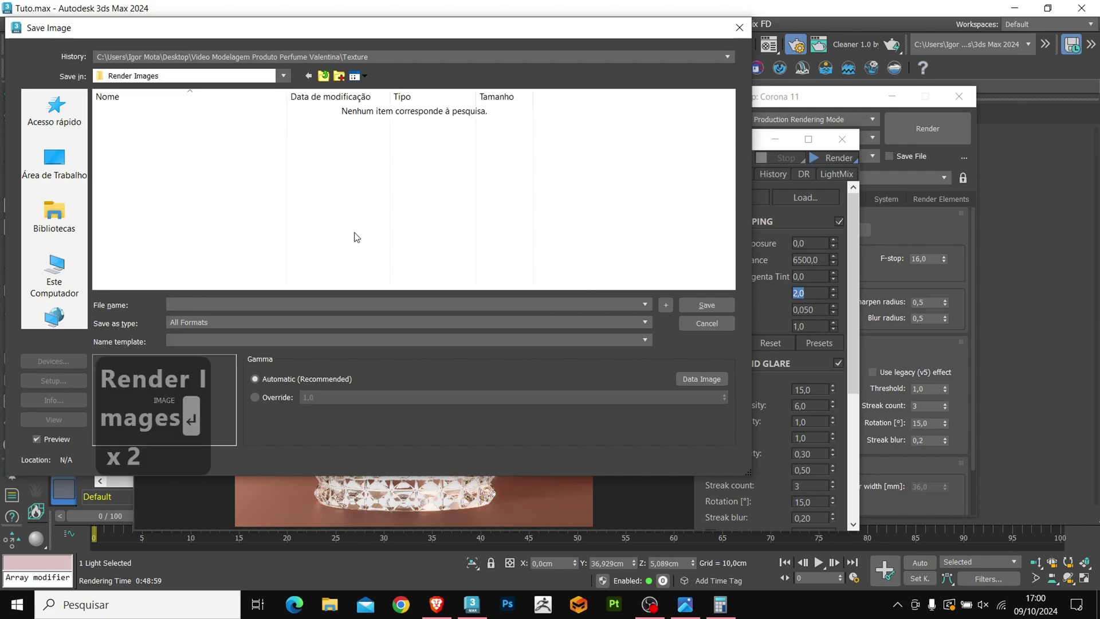
- Save the image as PNG named 'Render', accepting the default PNG settings
click(236, 320)
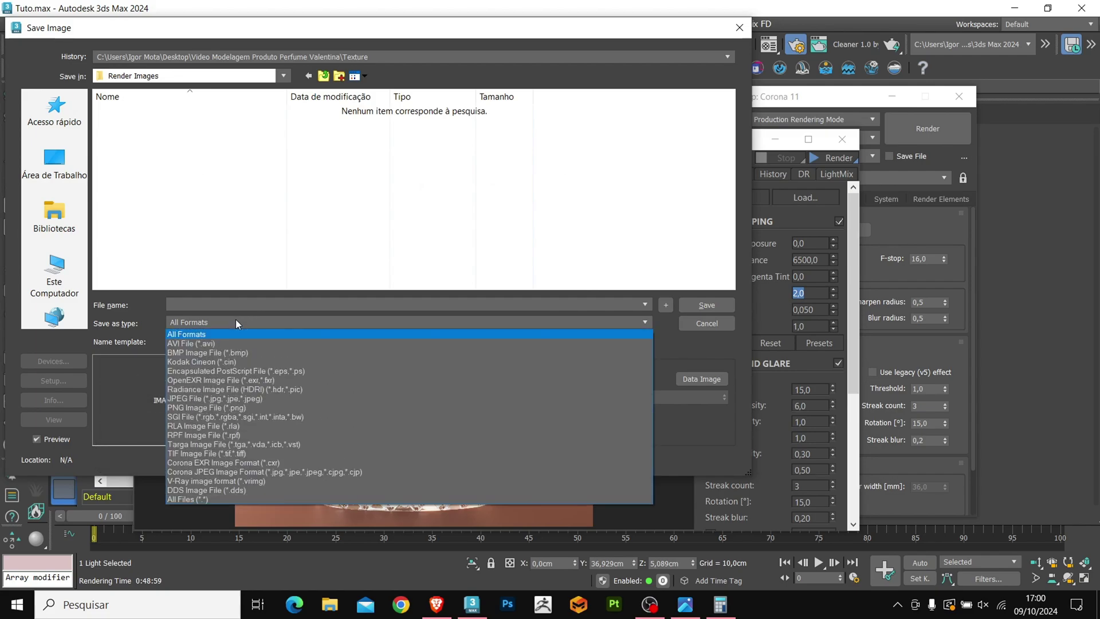
click(196, 407)
click(202, 309)
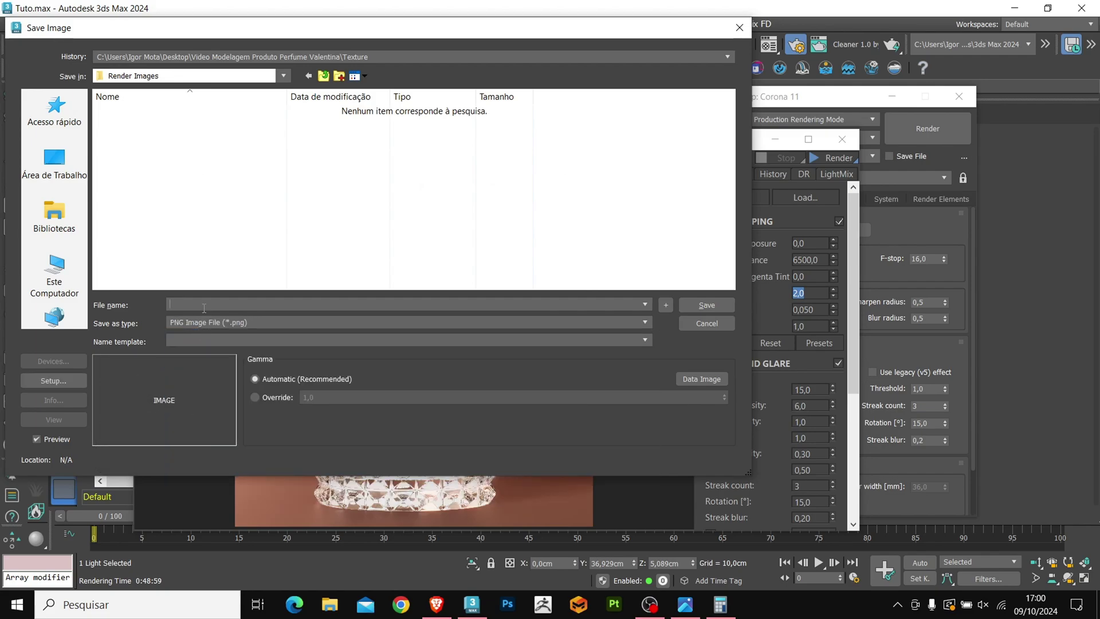
text(Render)
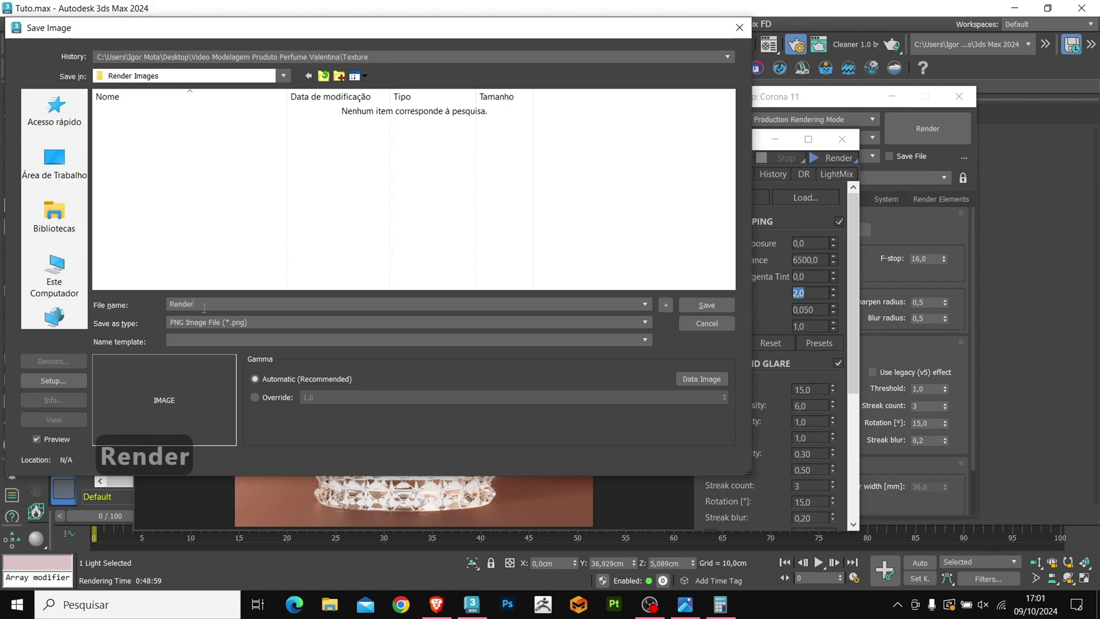
click(709, 306)
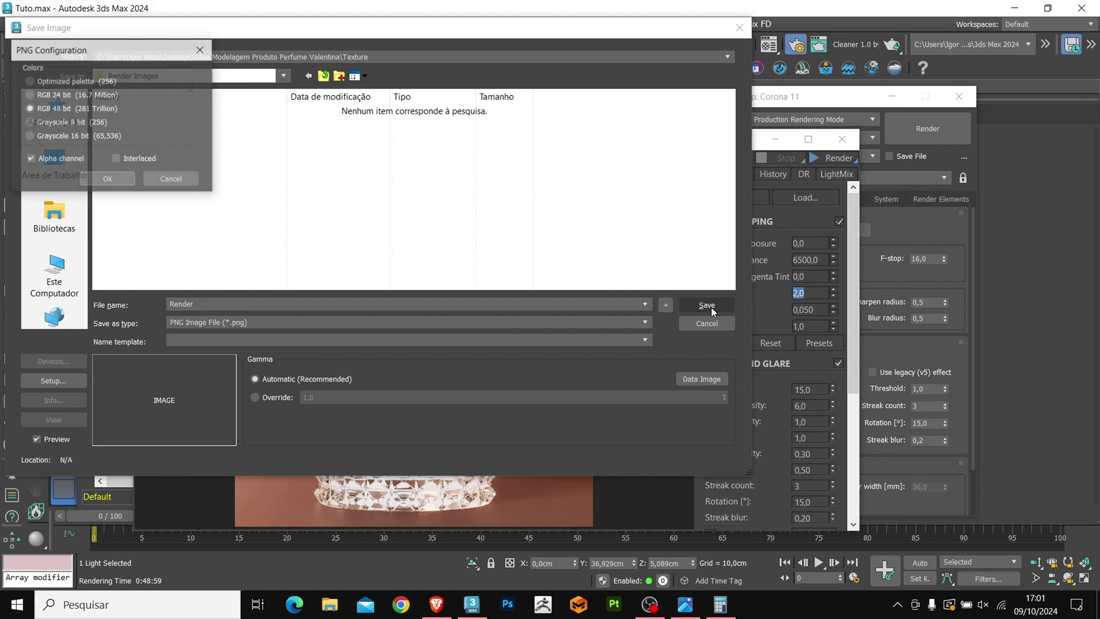
click(122, 178)
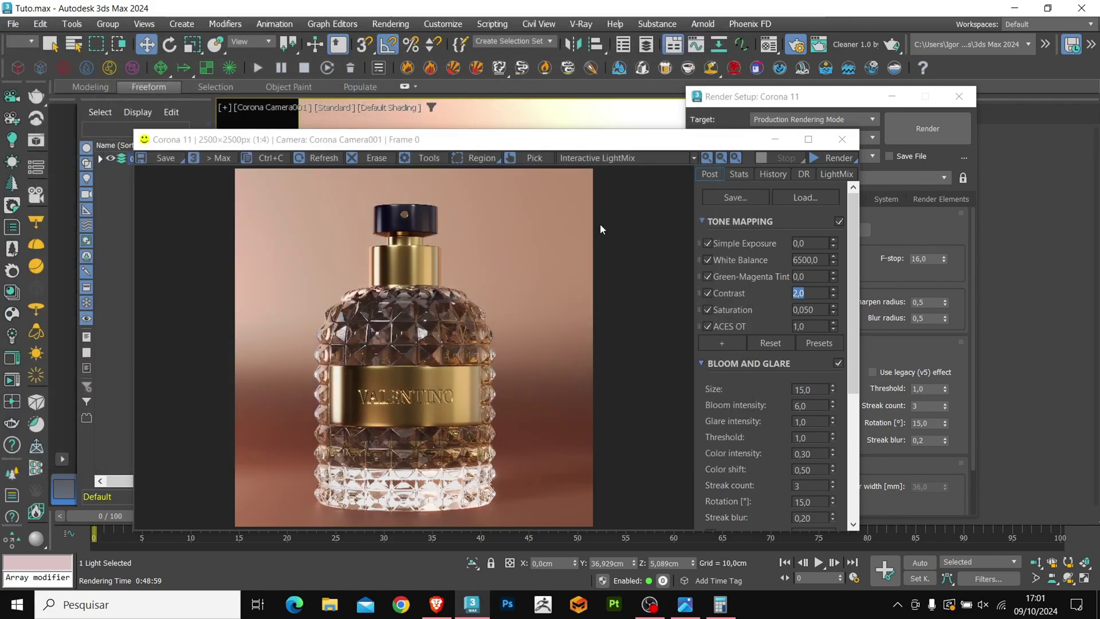
- Maximize the Corona frame buffer and zoom and pan around the studded bottle
click(800, 145)
scroll(451, 399, up, 2)
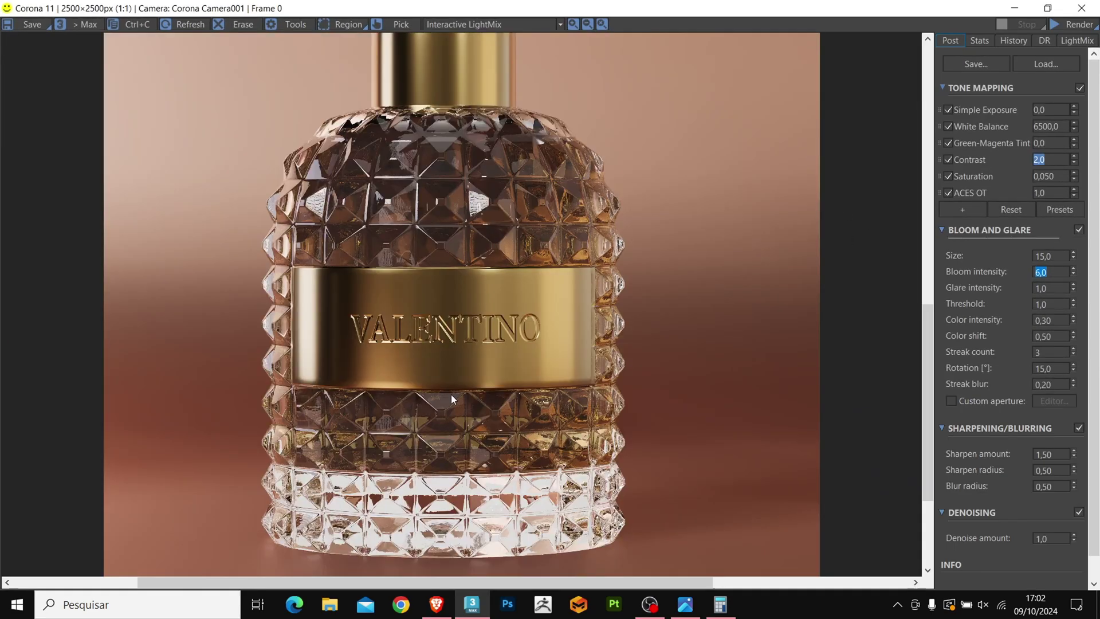
scroll(477, 344, up, 1)
scroll(495, 275, down, 1)
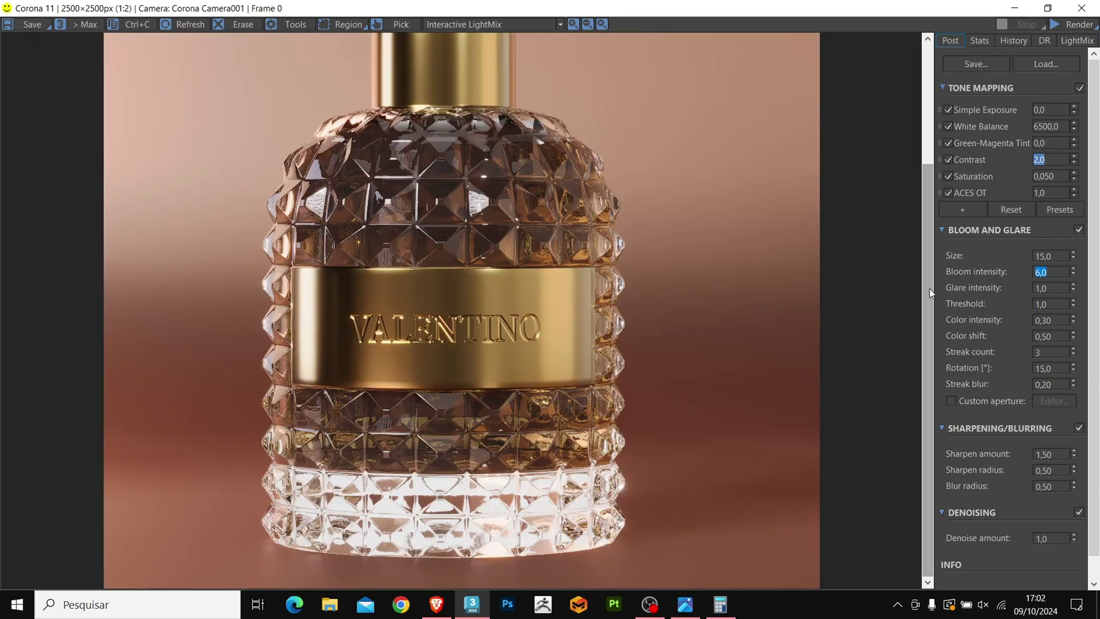
drag(929, 288, 929, 183)
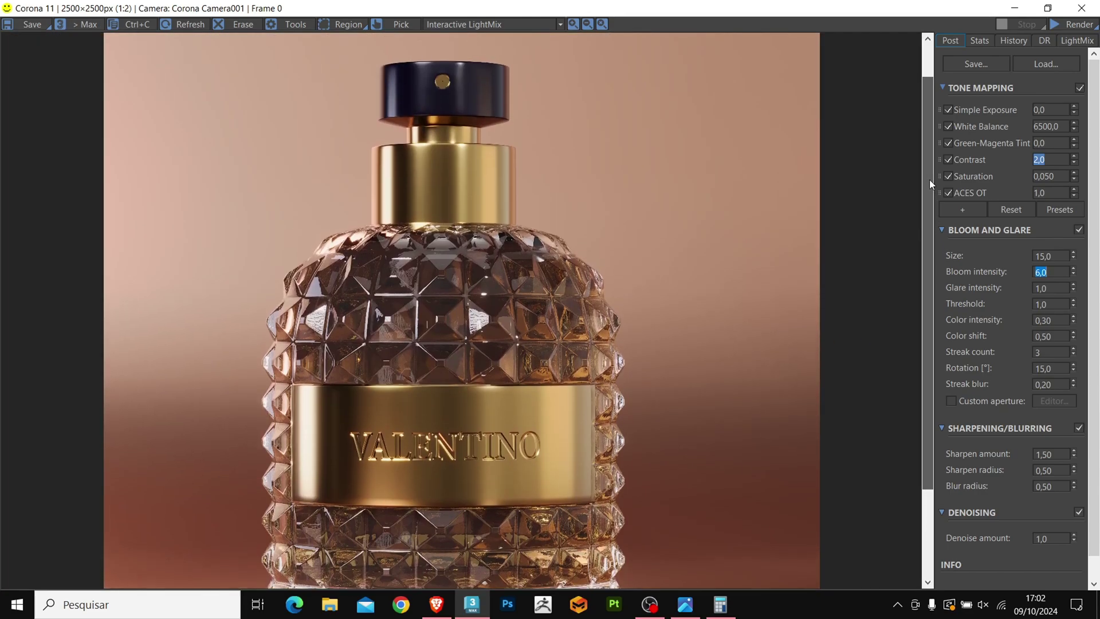
drag(930, 180, 924, 255)
scroll(459, 405, down, 2)
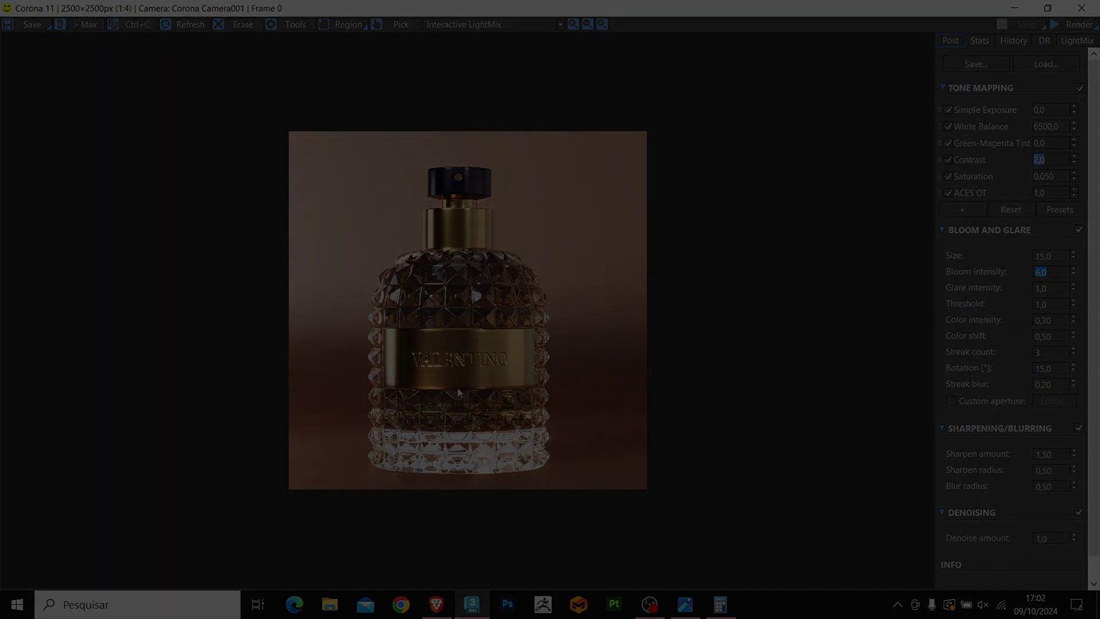